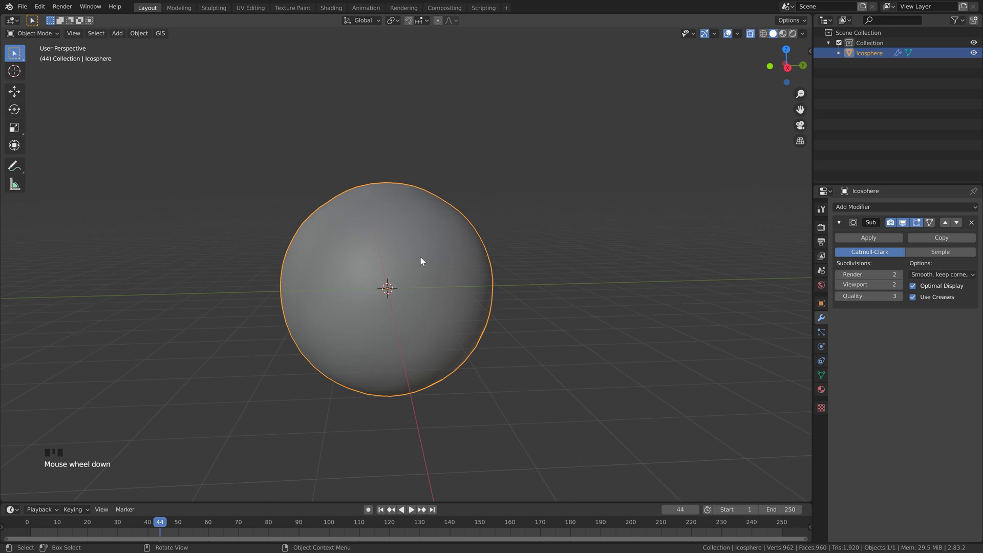
# Add a new ico sphere with 1 subdivision at the centre of the large sphere.
pyautogui.press('Delete')
pyautogui.hotkey('shift', 'a')
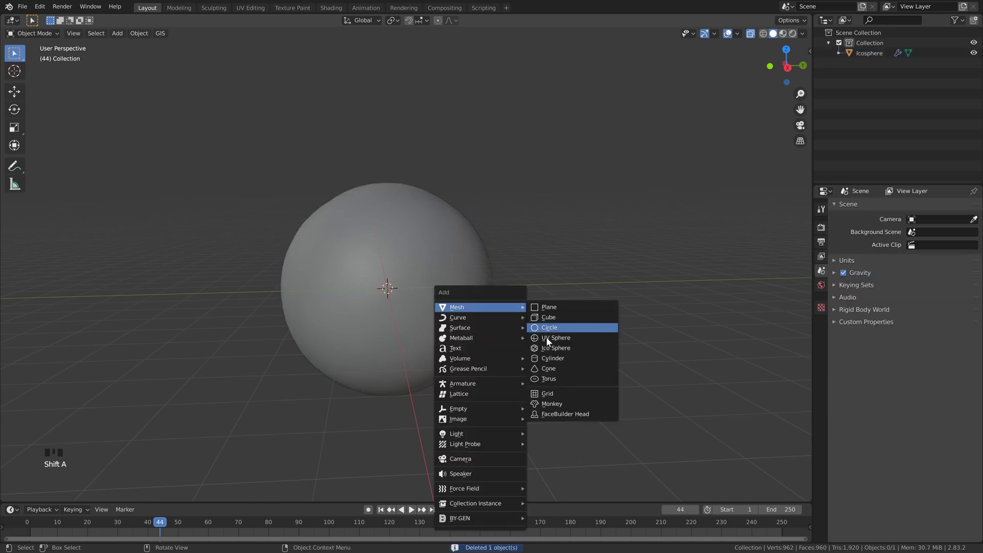
pyautogui.click(555, 348)
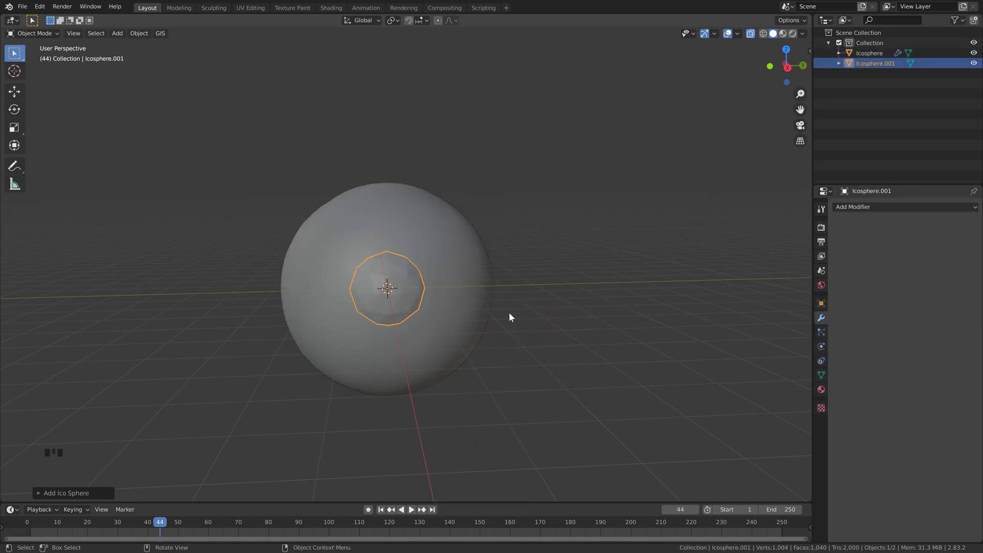
pyautogui.click(39, 494)
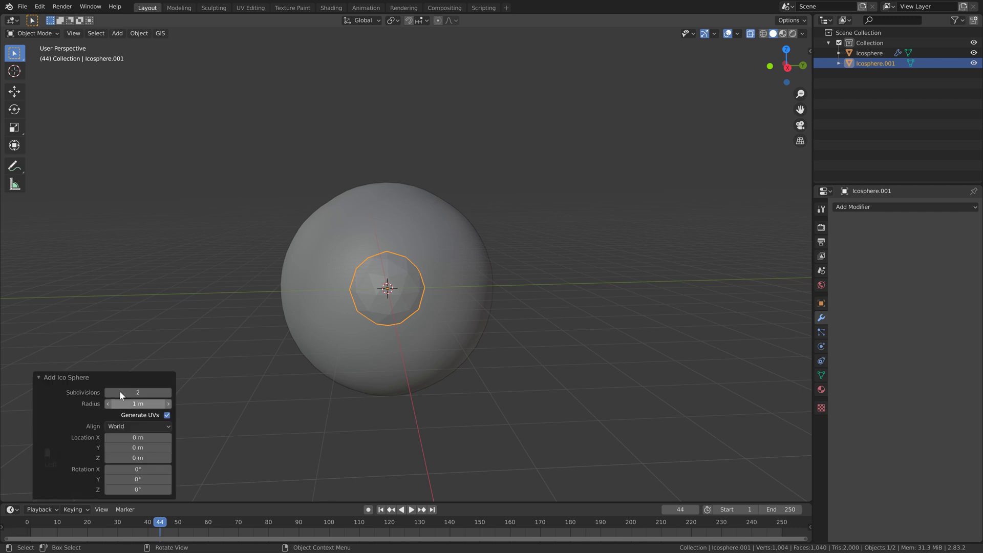
pyautogui.click(106, 392)
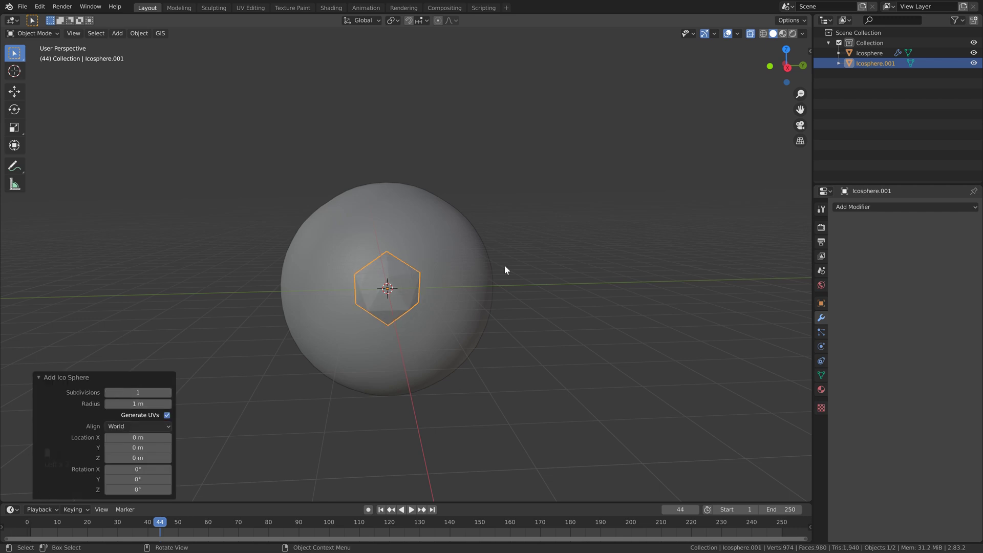
# Bevel all edges of the small icosphere with an offset of 0.05 m and 1 segment.
pyautogui.press('Tab')
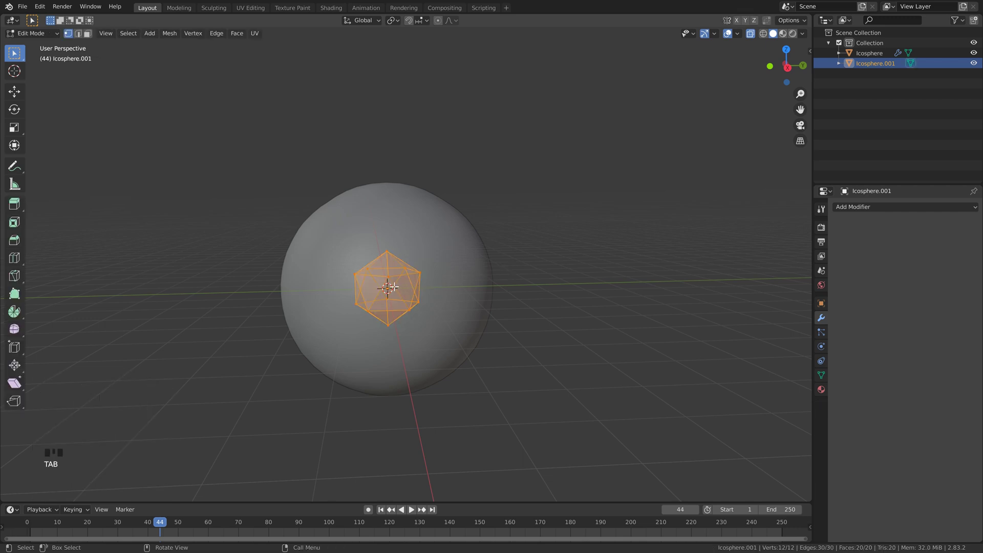
pyautogui.click(32, 33)
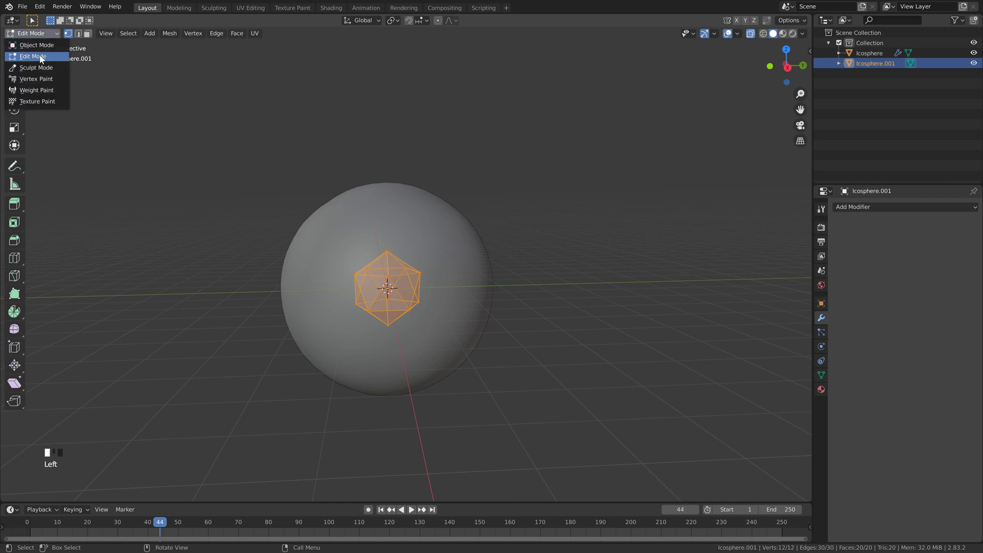
pyautogui.click(41, 58)
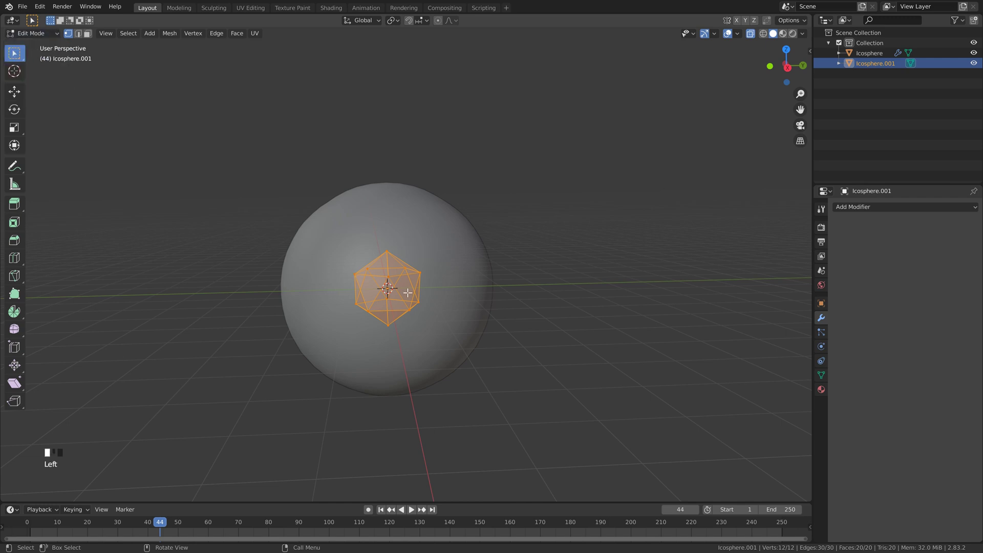
pyautogui.hotkey('ctrl', 'b')
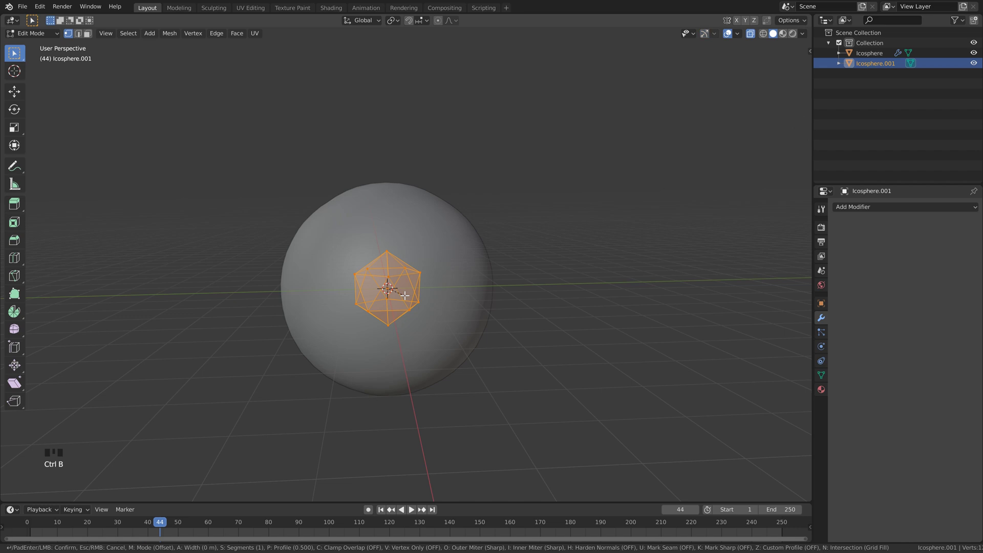
pyautogui.click(405, 295)
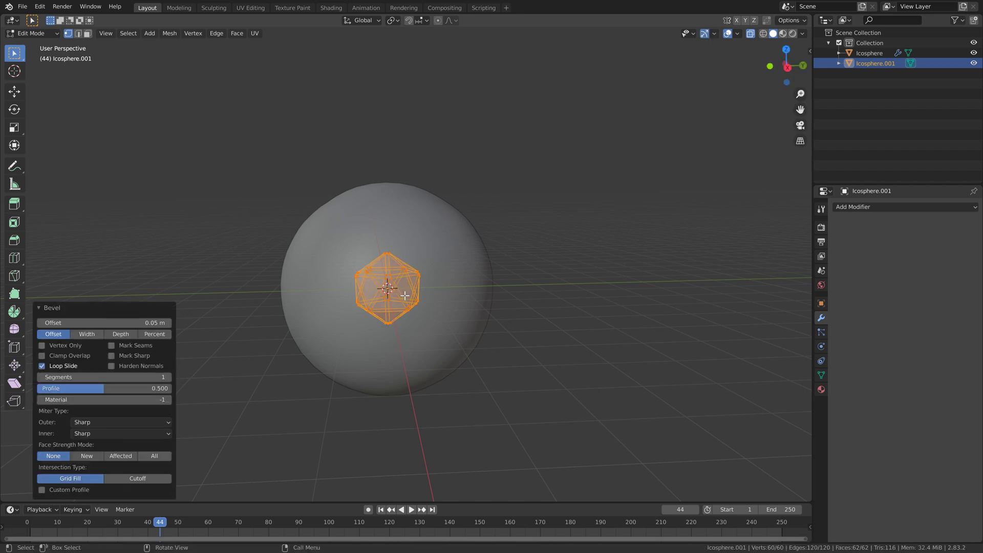
pyautogui.scroll(2, 405, 295)
pyautogui.press('Tab')
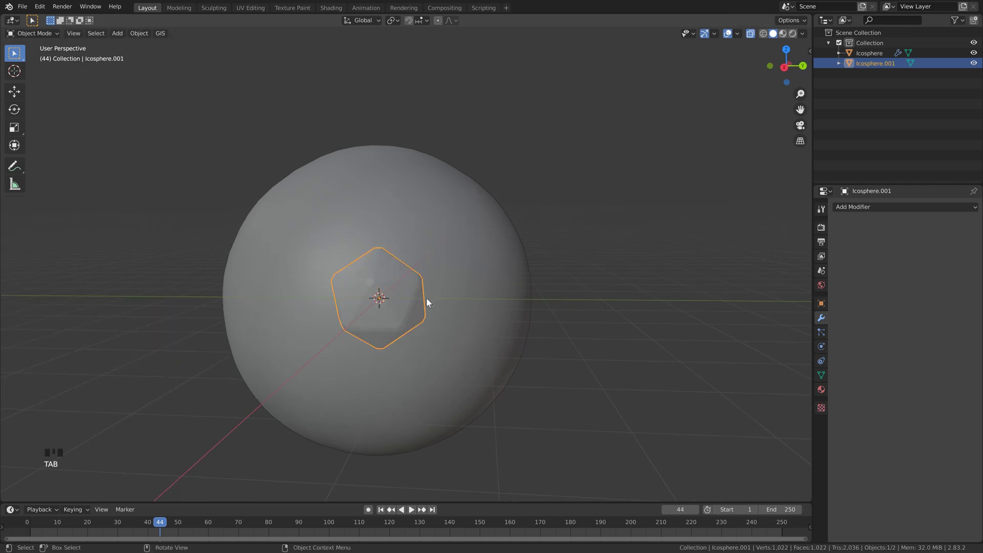
# Apply smooth shading to the small beveled icosphere in Object Mode.
pyautogui.click(49, 34)
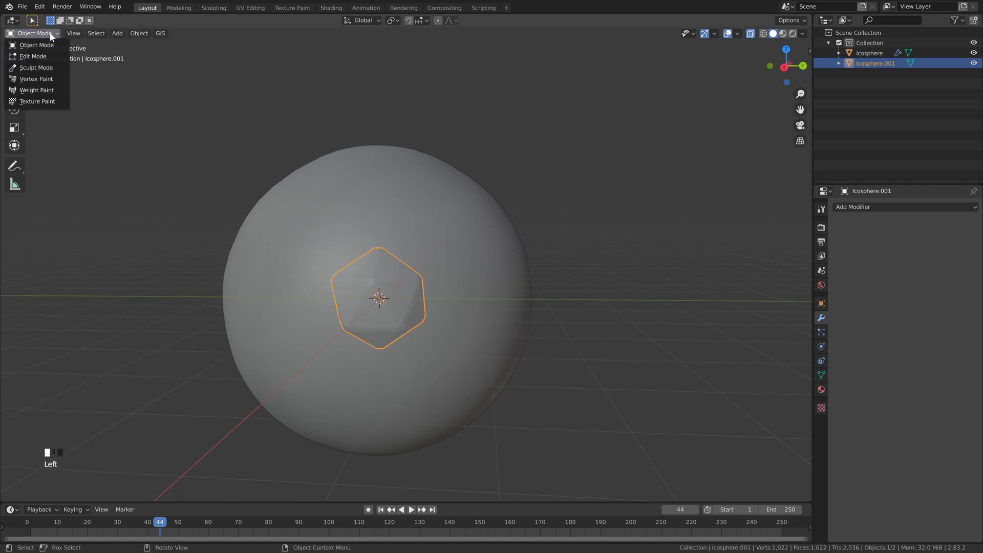
pyautogui.click(43, 46)
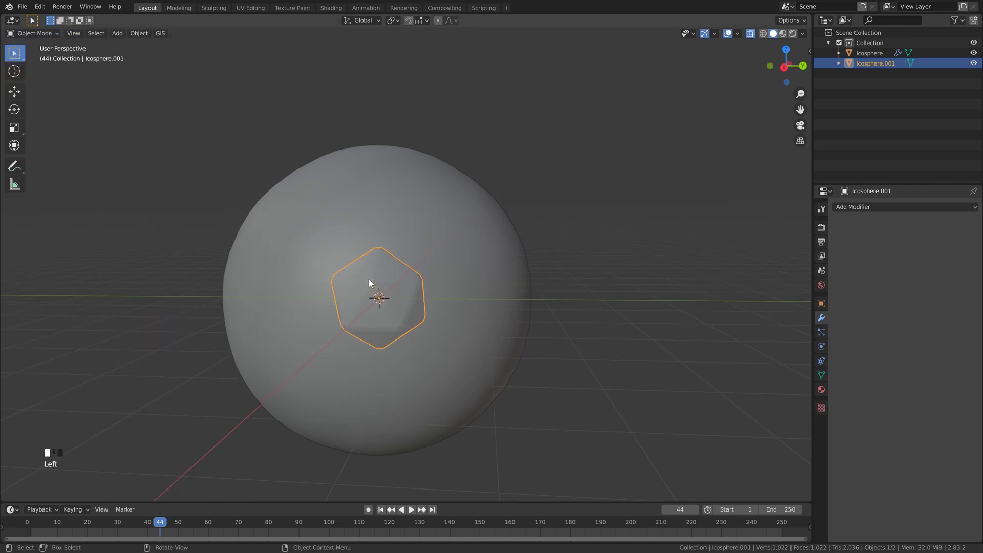
pyautogui.rightClick(392, 285)
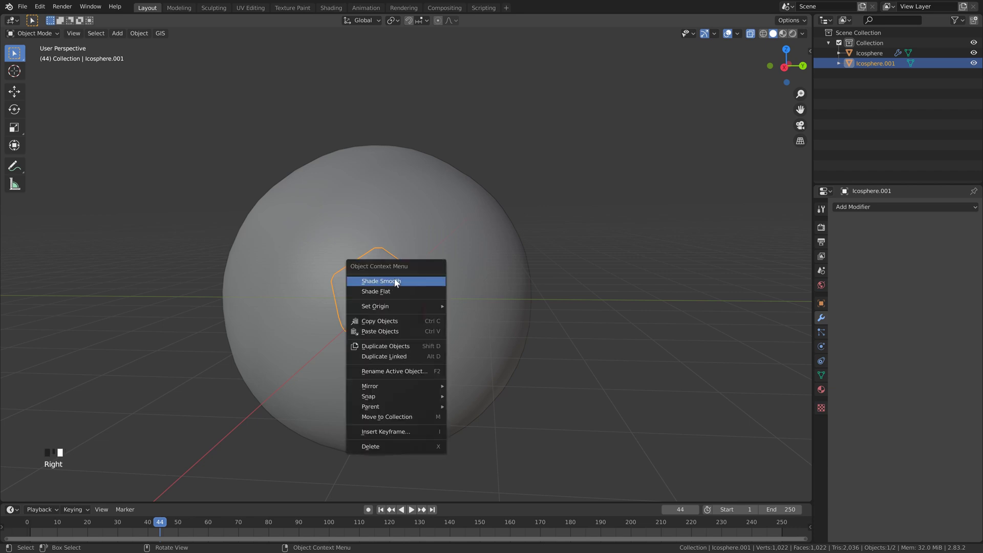
pyautogui.click(389, 282)
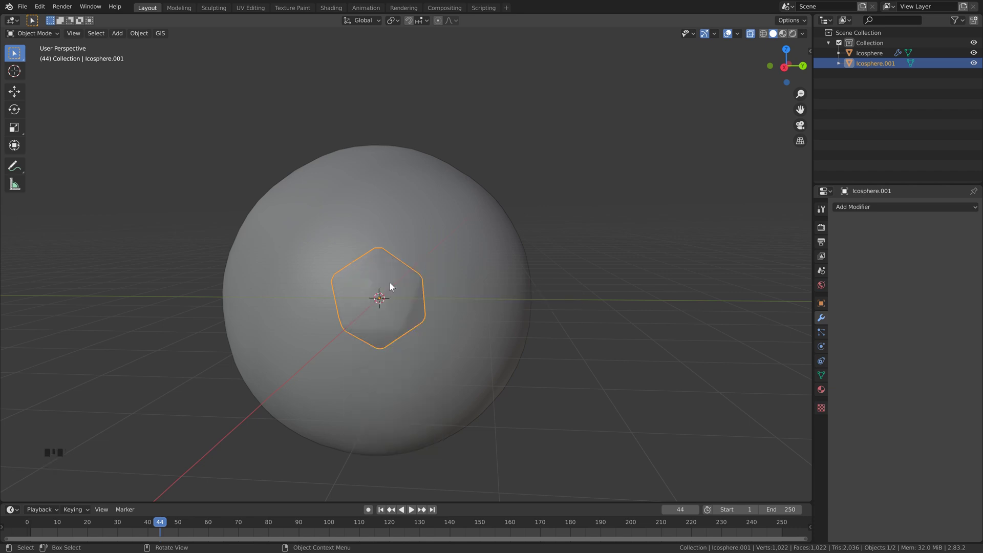
# Split the 3D viewport vertically into two areas and turn the new one into a Graph Editor.
pyautogui.scroll(-2, 458, 309)
pyautogui.scroll(-2, 456, 306)
pyautogui.moveTo(458, 306); pyautogui.dragTo(463, 307, button='middle')
pyautogui.scroll(1, 451, 286)
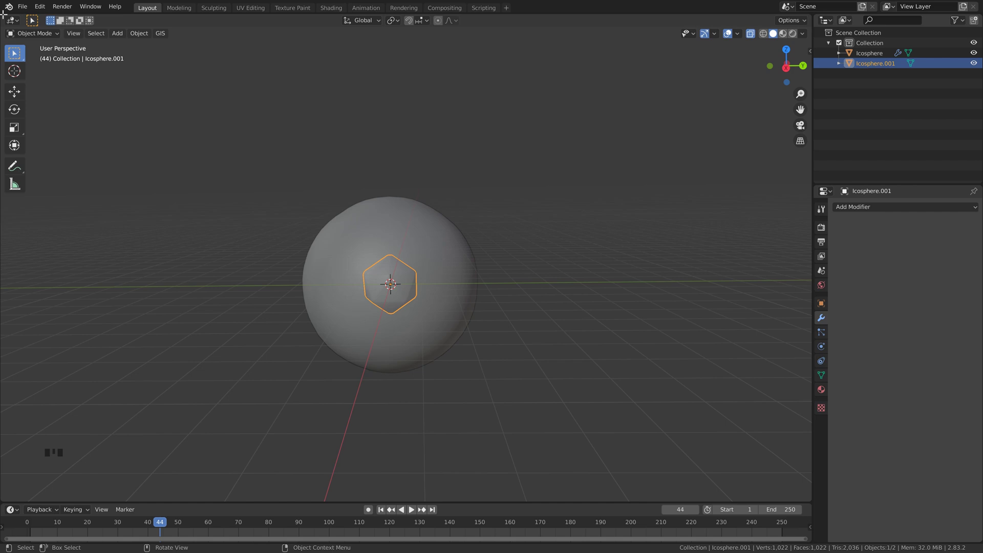
pyautogui.moveTo(4, 16); pyautogui.dragTo(363, 28)
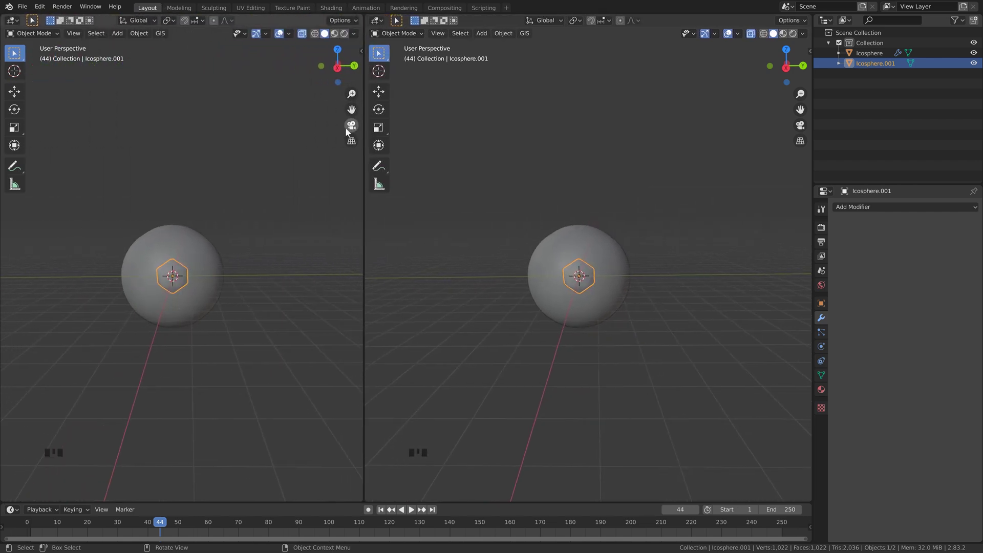
pyautogui.click(12, 20)
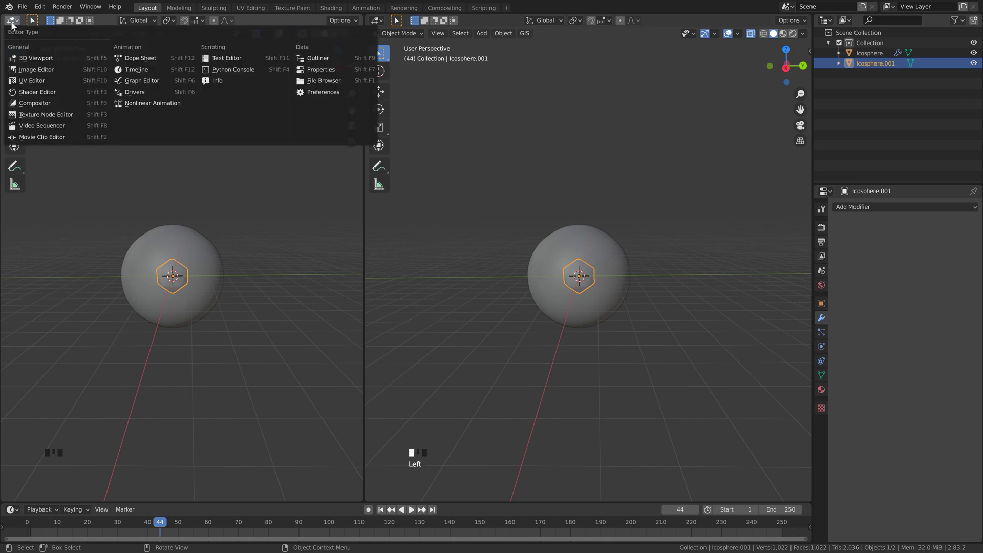
pyautogui.click(129, 82)
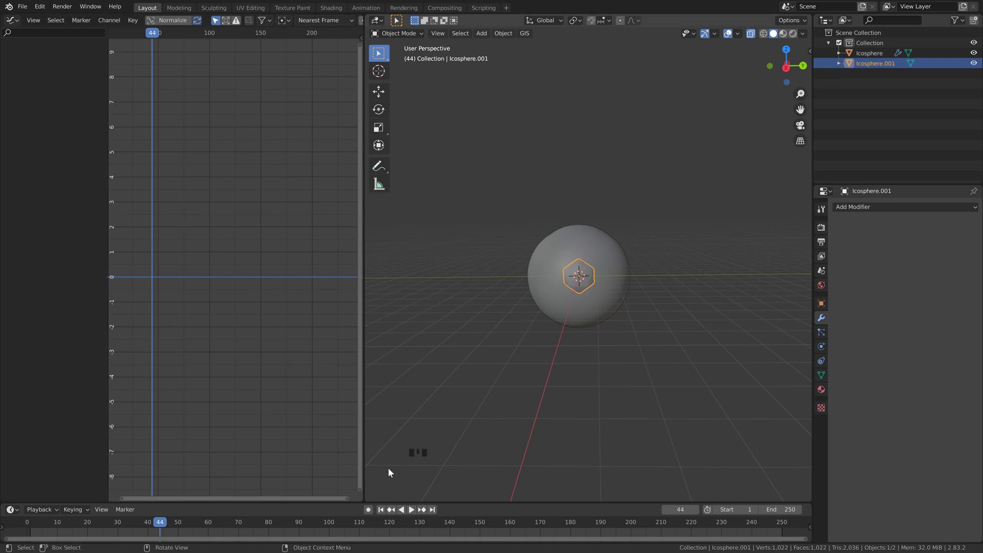
# Insert a Location keyframe for the small icosphere at frame 1.
pyautogui.click(381, 509)
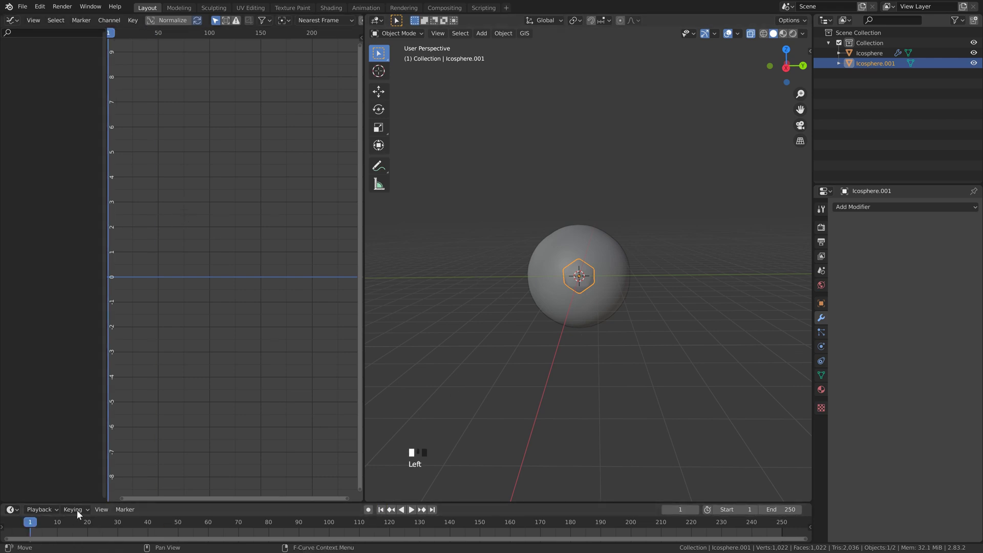
pyautogui.press('i')
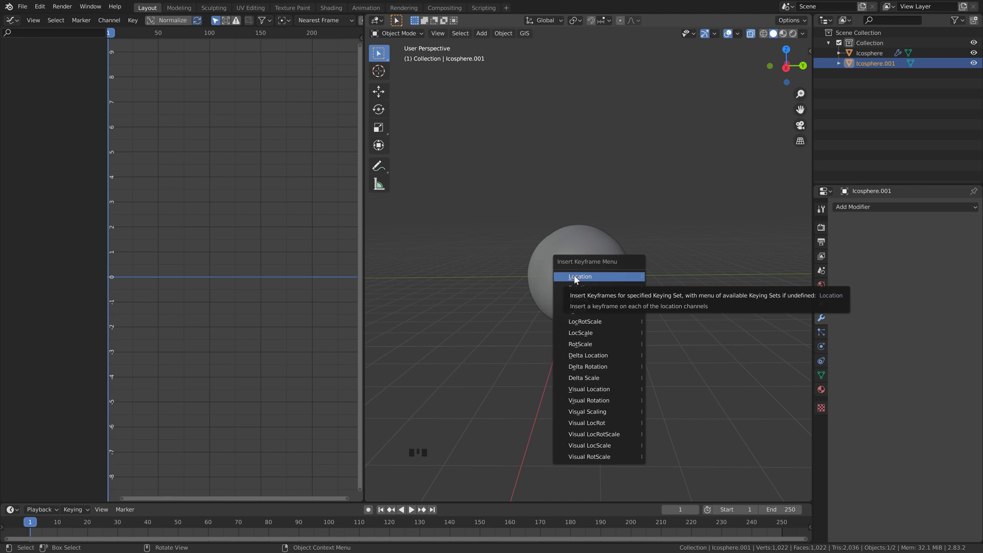
pyautogui.click(575, 277)
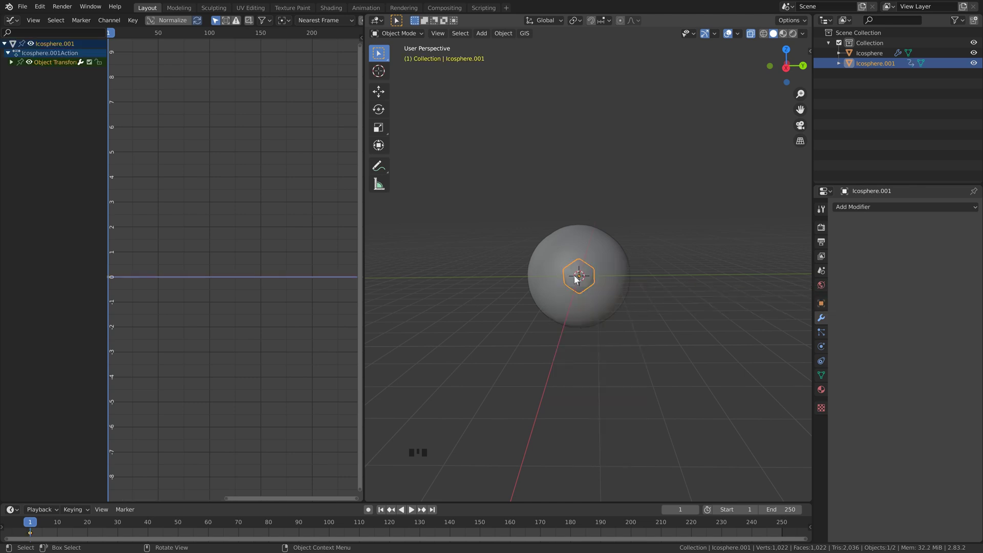
# Expand the small icosphere's transform channels and add a Noise modifier to its X Location curve.
pyautogui.click(11, 62)
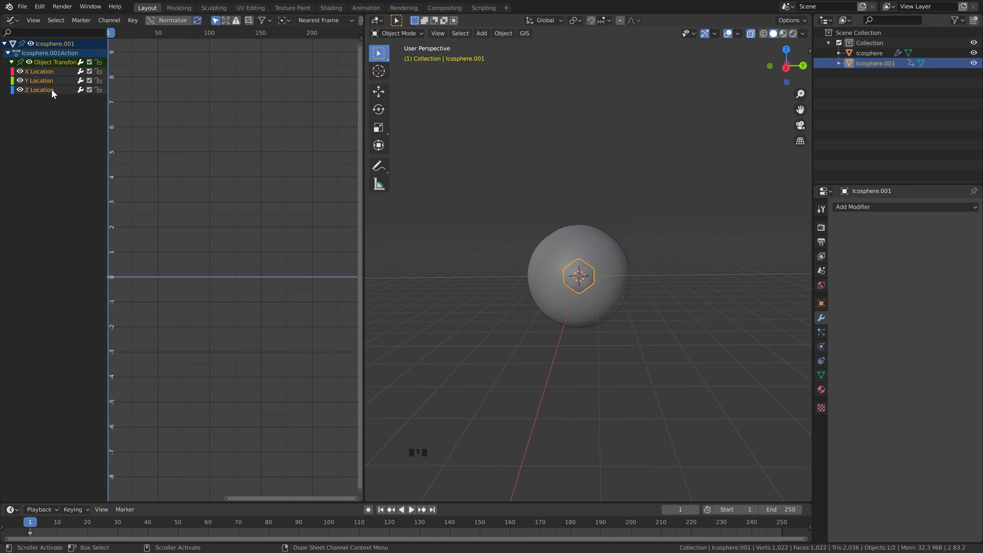
pyautogui.scroll(3, 621, 310)
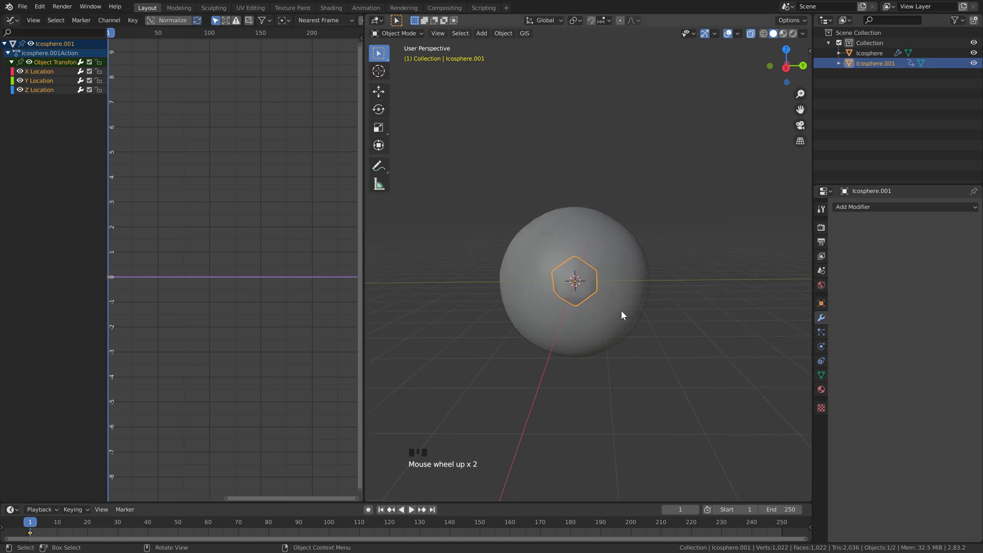
pyautogui.moveTo(621, 310)
pyautogui.keyDown('shift'); pyautogui.mouseDown(button='middle')
pyautogui.moveTo(579, 294)
pyautogui.moveTo(625, 305)
pyautogui.mouseUp(button='middle'); pyautogui.keyUp('shift')
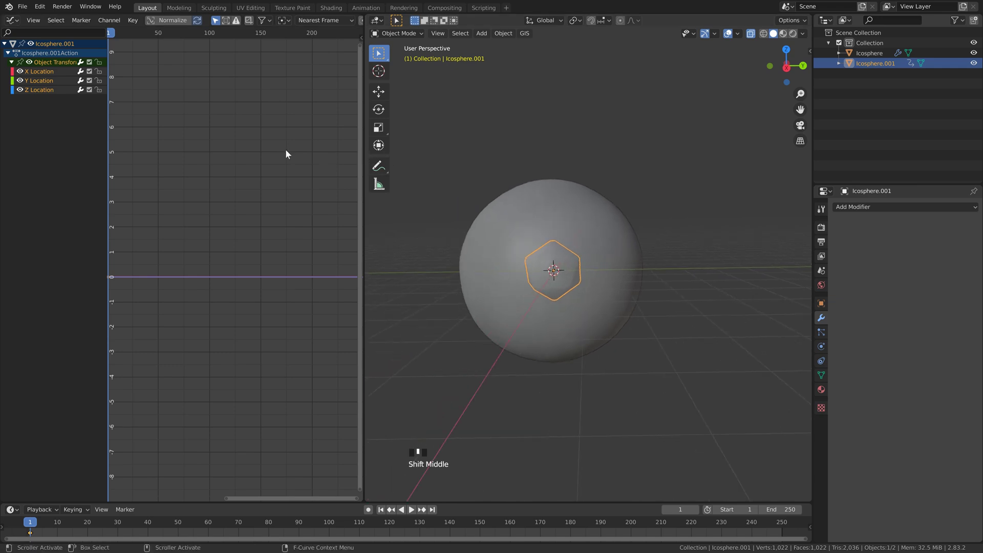
pyautogui.press('n')
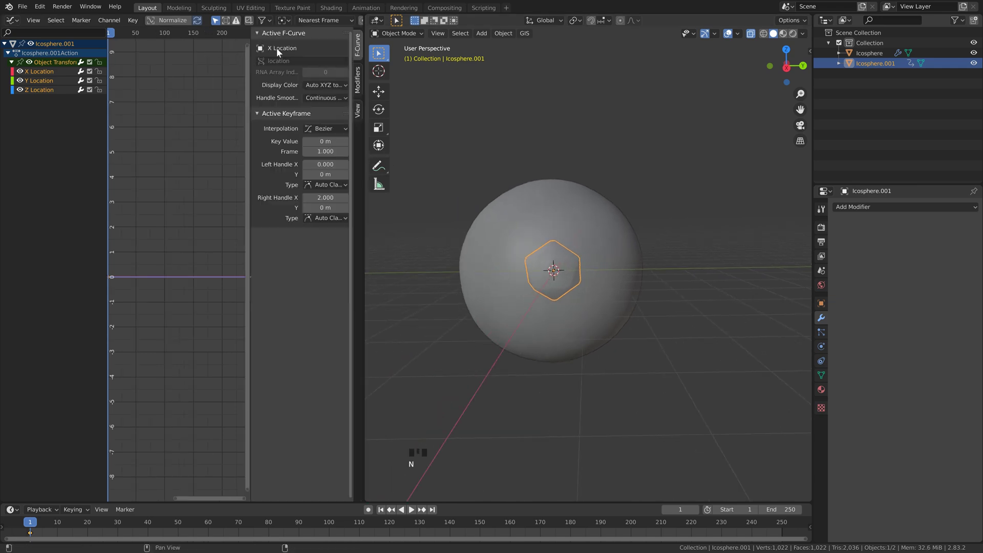
pyautogui.click(358, 82)
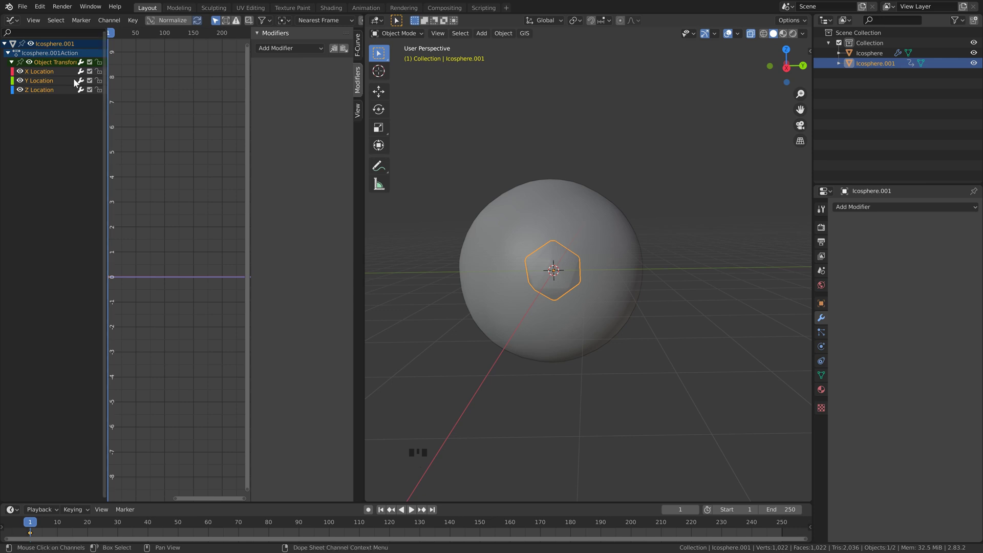
pyautogui.click(306, 47)
pyautogui.click(281, 105)
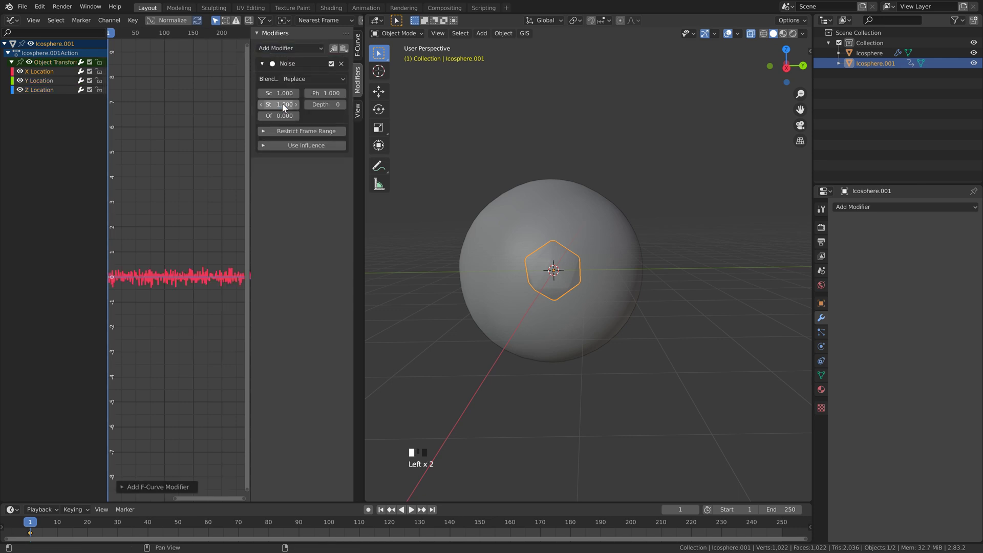
# Preview the X Location noise, and set the Noise modifier's scale to 20.1 and strength to 5.4.
pyautogui.press('space')
pyautogui.moveTo(562, 272); pyautogui.dragTo(578, 275, button='middle')
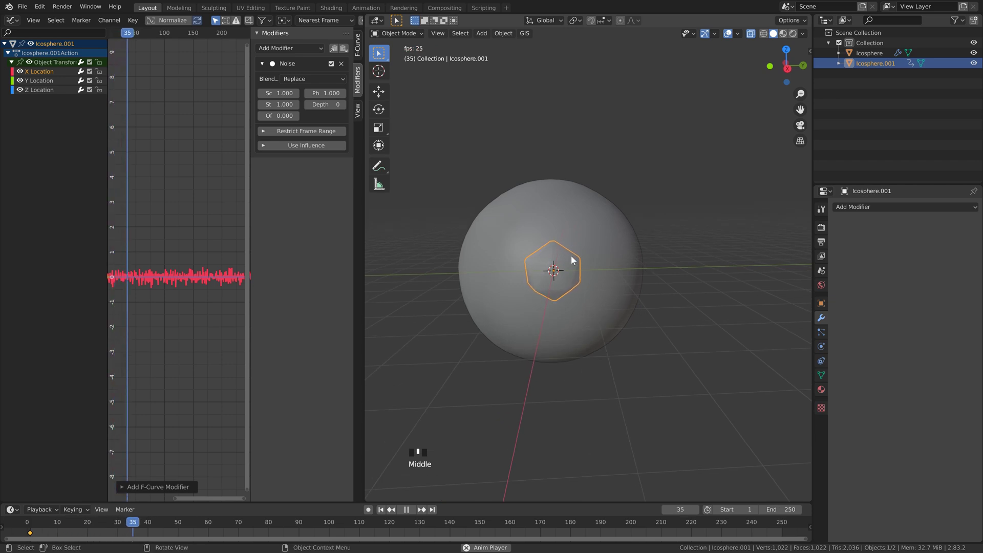
pyautogui.press('space')
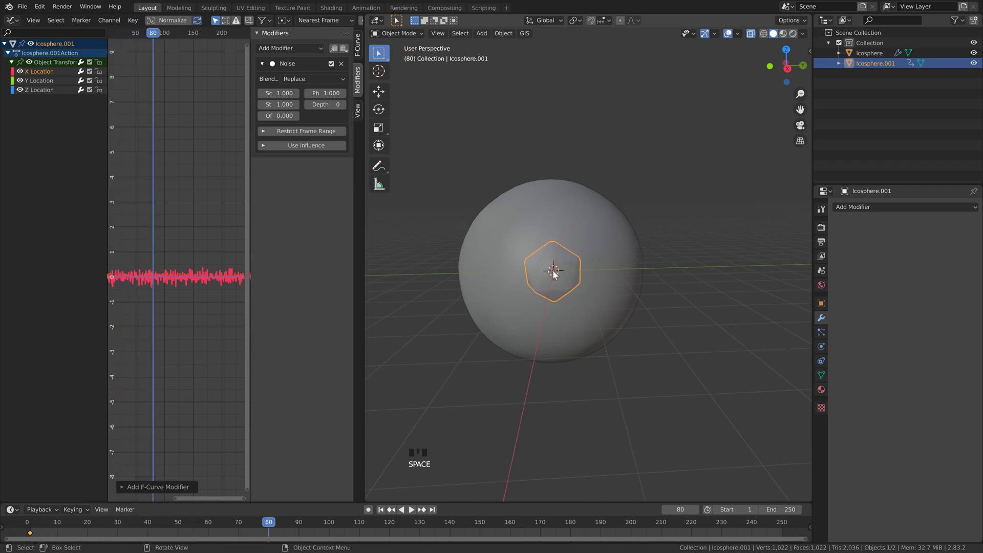
pyautogui.moveTo(554, 274); pyautogui.dragTo(552, 271, button='middle')
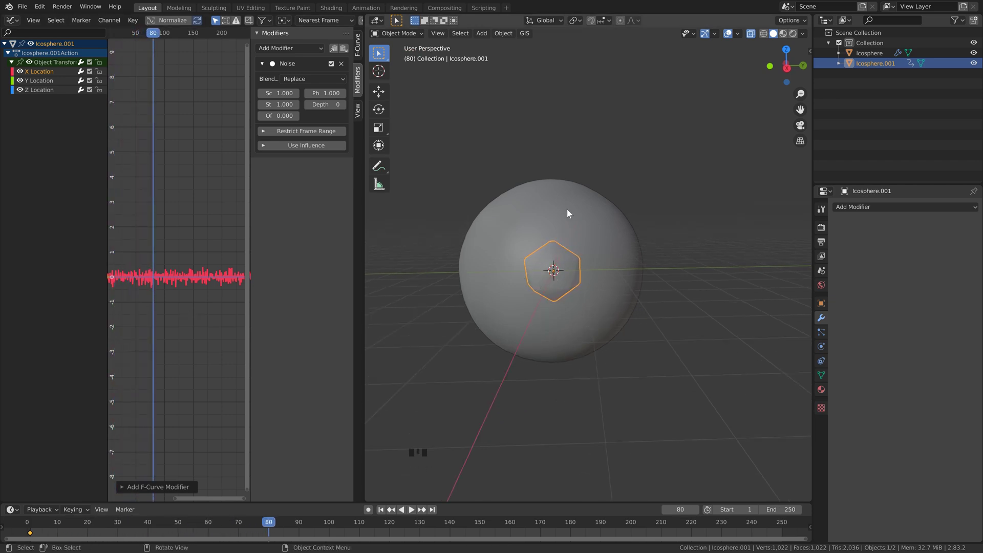
pyautogui.moveTo(552, 258); pyautogui.dragTo(564, 233, button='middle')
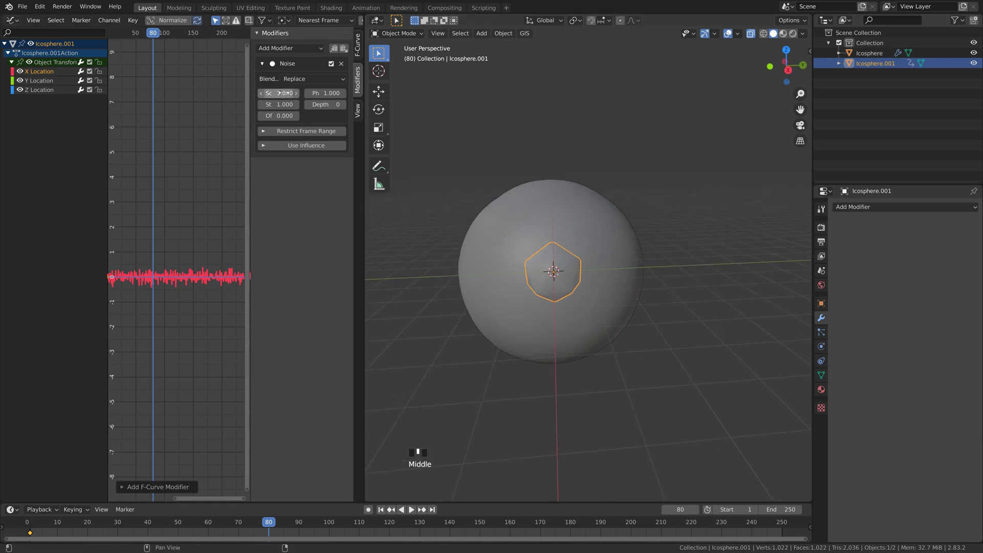
pyautogui.moveTo(281, 93)
pyautogui.mouseDown()
pyautogui.moveTo(335, 94)
pyautogui.moveTo(284, 104)
pyautogui.moveTo(293, 103)
pyautogui.mouseUp()
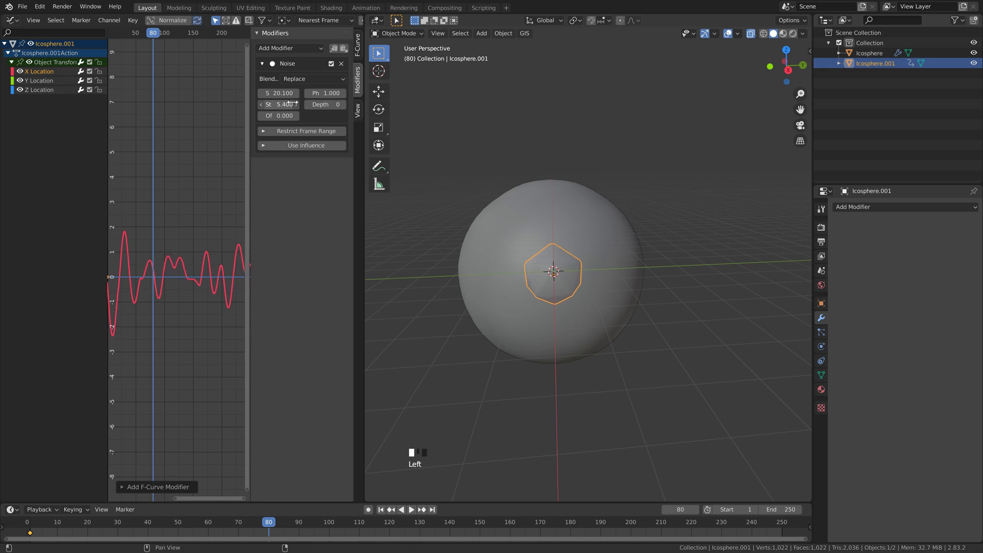
# Play the animation and examine the small icosphere's motion inside the large sphere from several angles.
pyautogui.press('space')
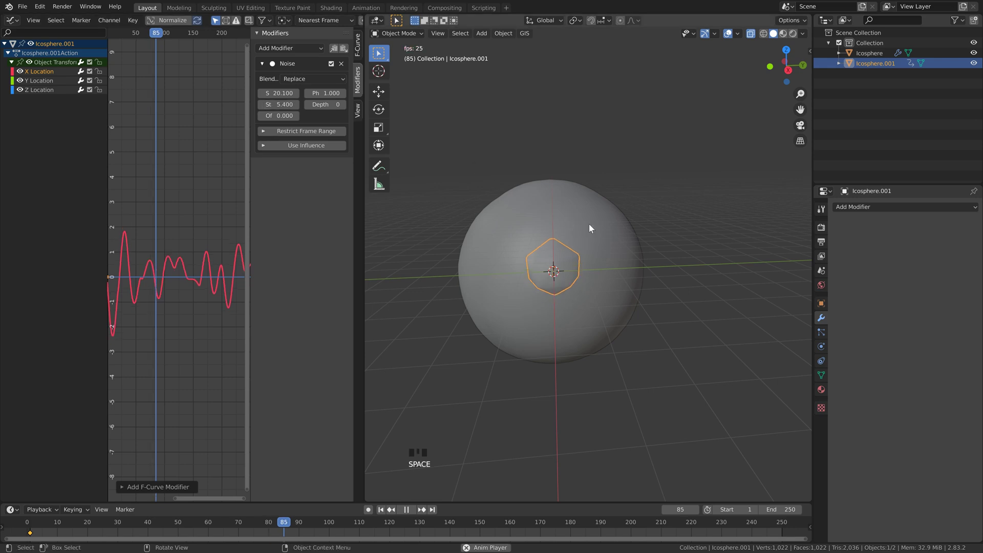
pyautogui.moveTo(589, 223); pyautogui.dragTo(571, 241, button='middle')
pyautogui.scroll(-2, 568, 221)
pyautogui.press('space')
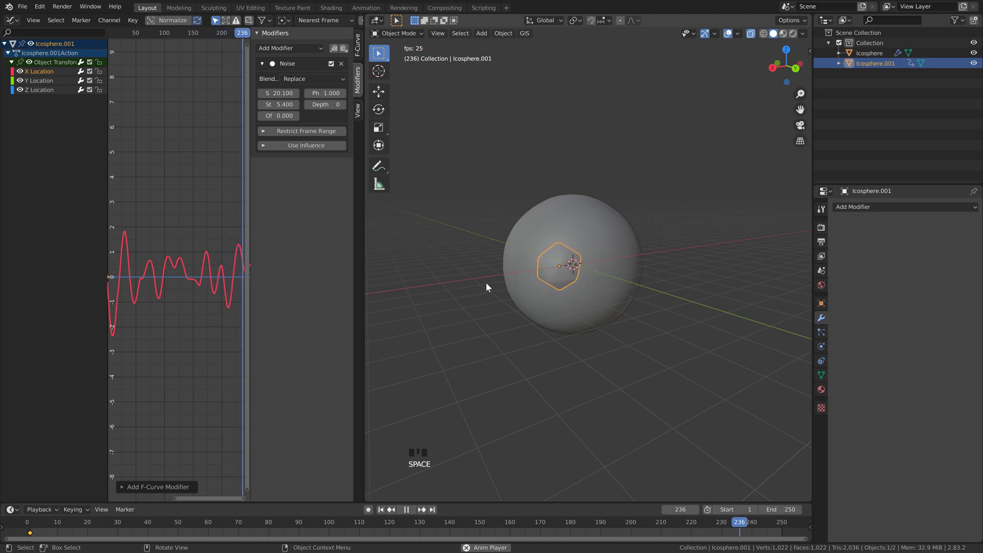
pyautogui.moveTo(487, 285); pyautogui.dragTo(505, 299, button='middle')
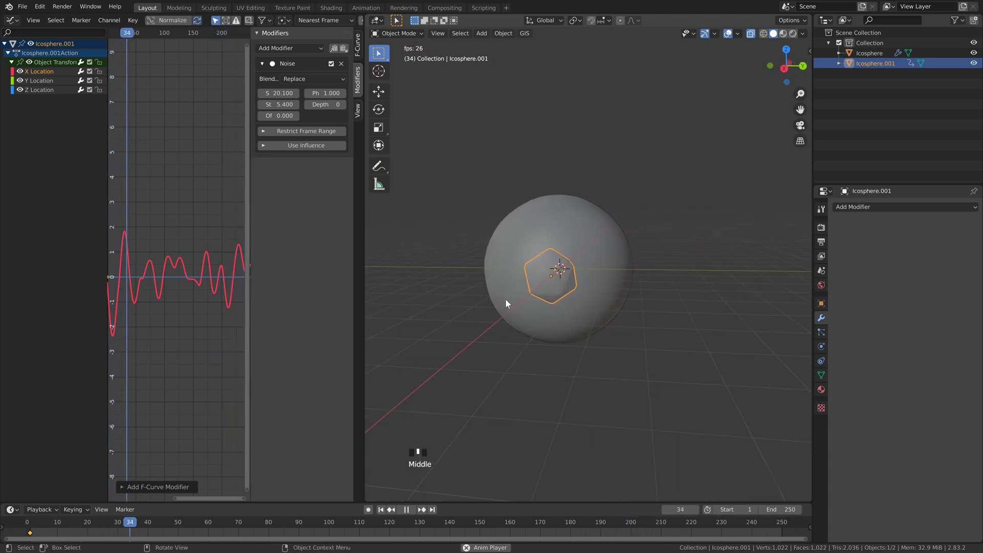
# Copy the Noise modifier from the small icosphere's X Location curve and paste it onto its Y Location curve.
pyautogui.press('space')
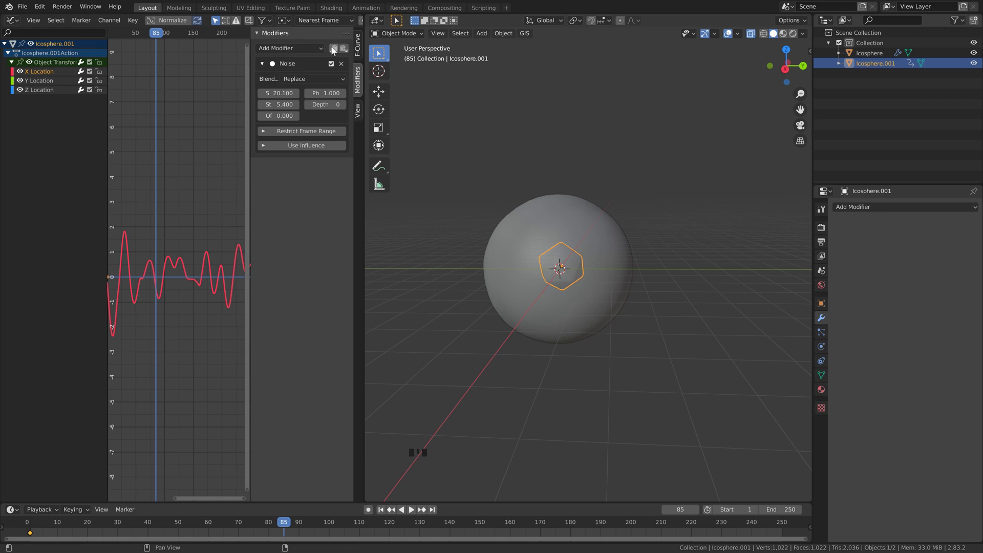
pyautogui.click(333, 49)
pyautogui.click(32, 80)
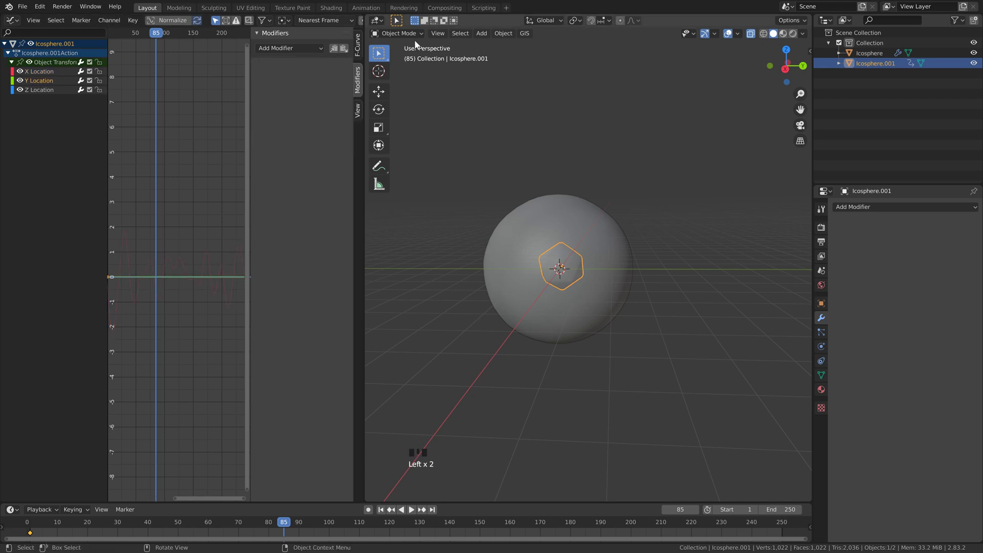
pyautogui.click(344, 48)
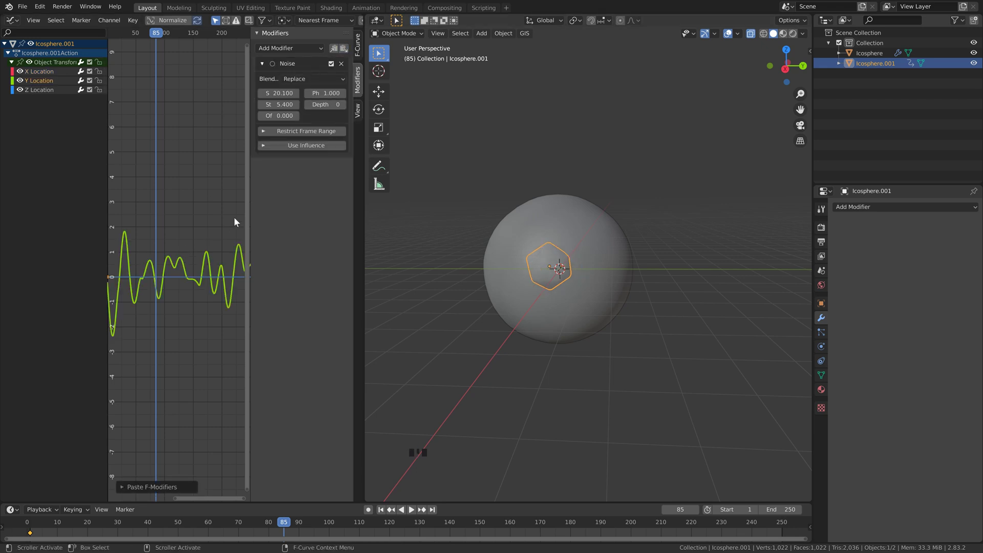
# Set the Y Location Noise modifier's phase to 27.1 and depth to 1, and preview the animation.
pyautogui.moveTo(334, 91); pyautogui.dragTo(400, 84)
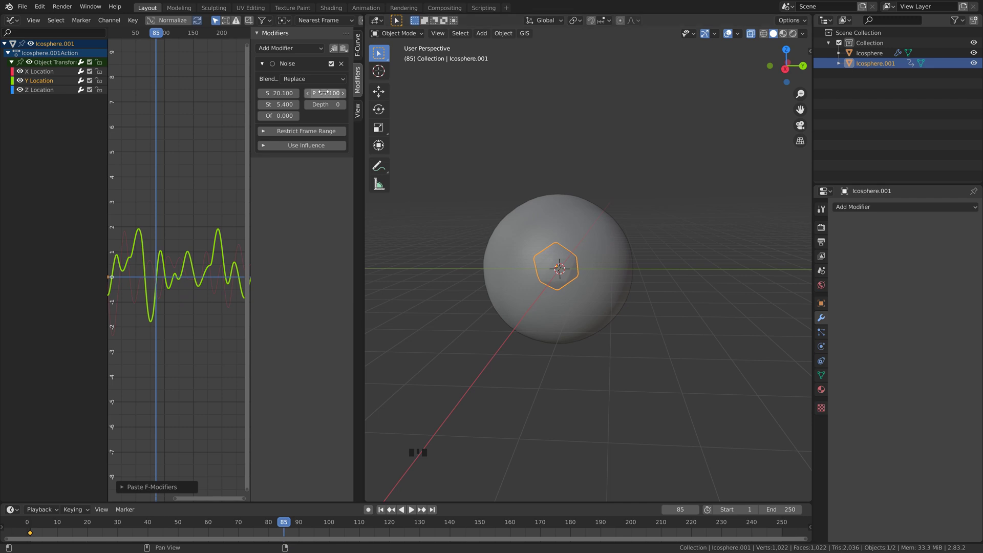
pyautogui.click(344, 104)
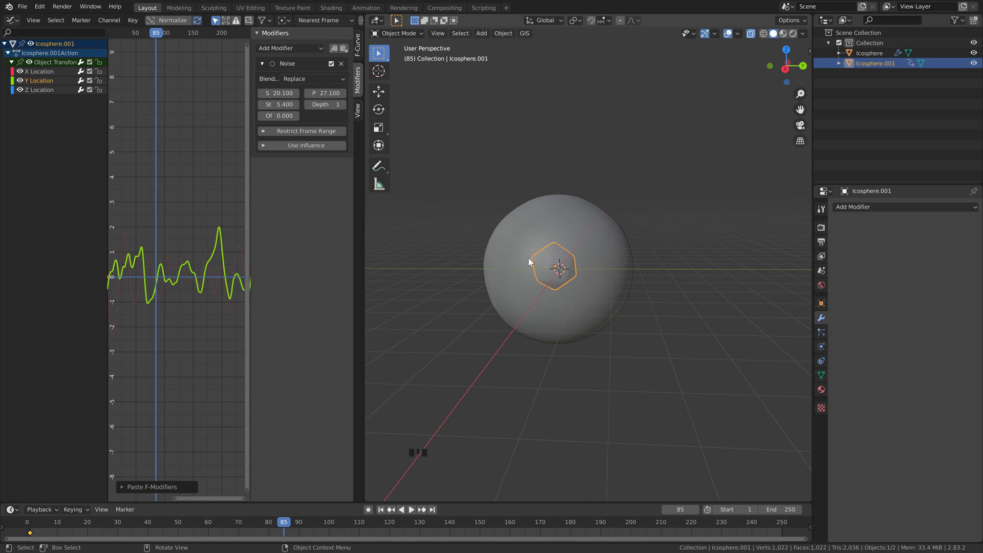
pyautogui.press('space')
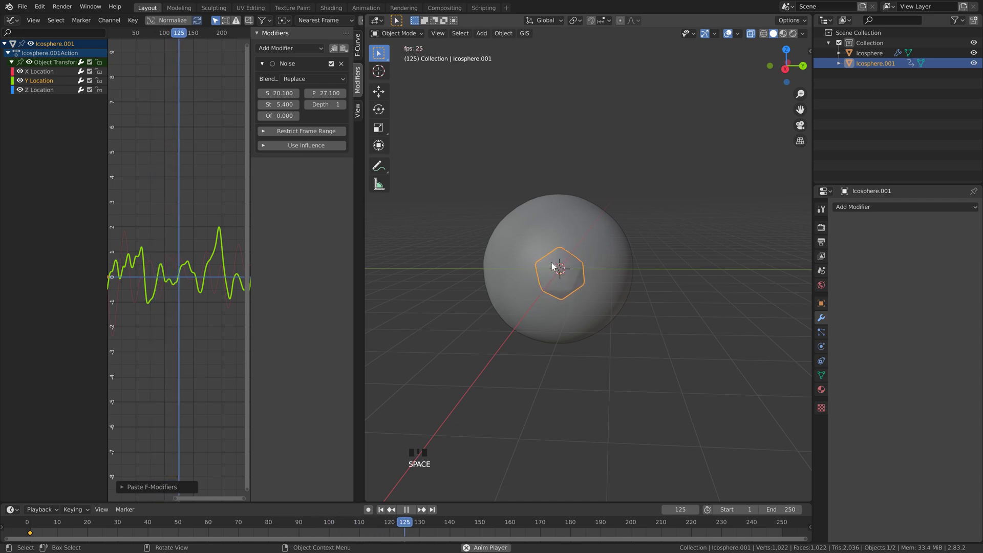
pyautogui.press('space')
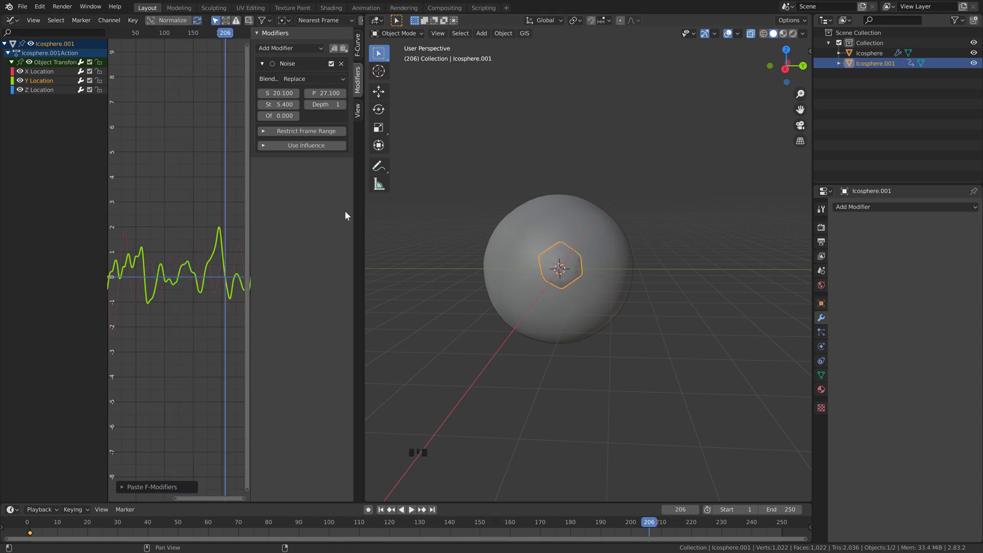
# Copy the Y Location Noise modifier to the Z Location curve, set its phase to 46.2, and return to frame 1.
pyautogui.click(333, 50)
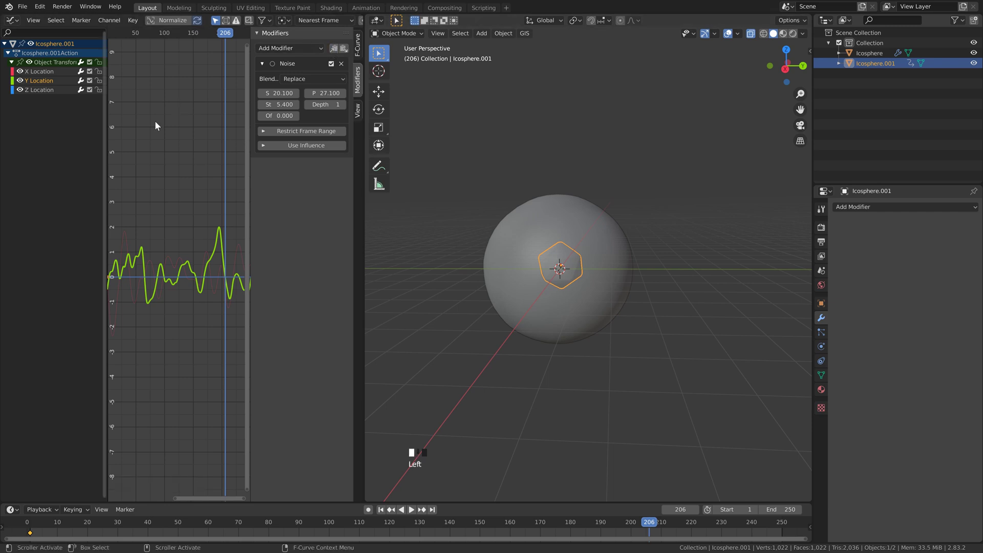
pyautogui.click(48, 90)
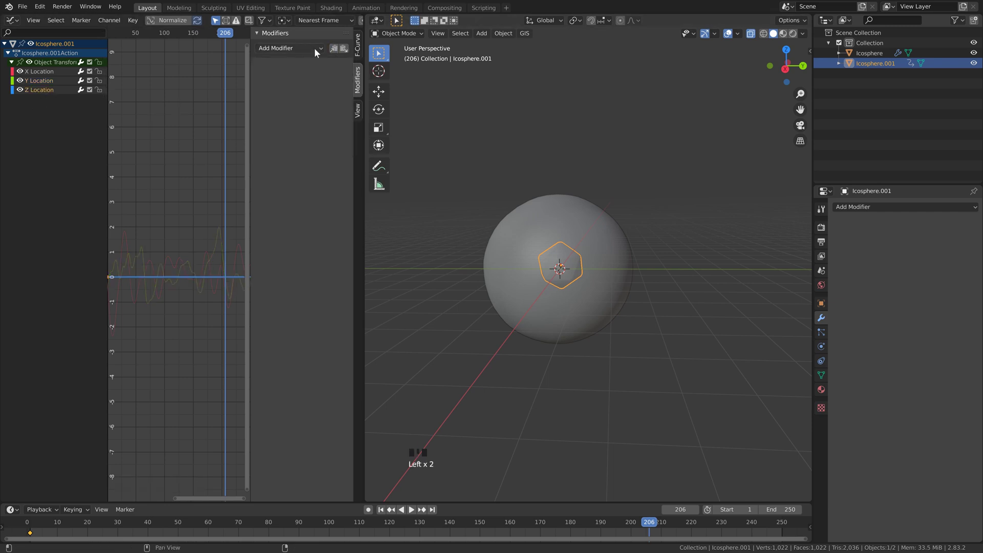
pyautogui.click(343, 48)
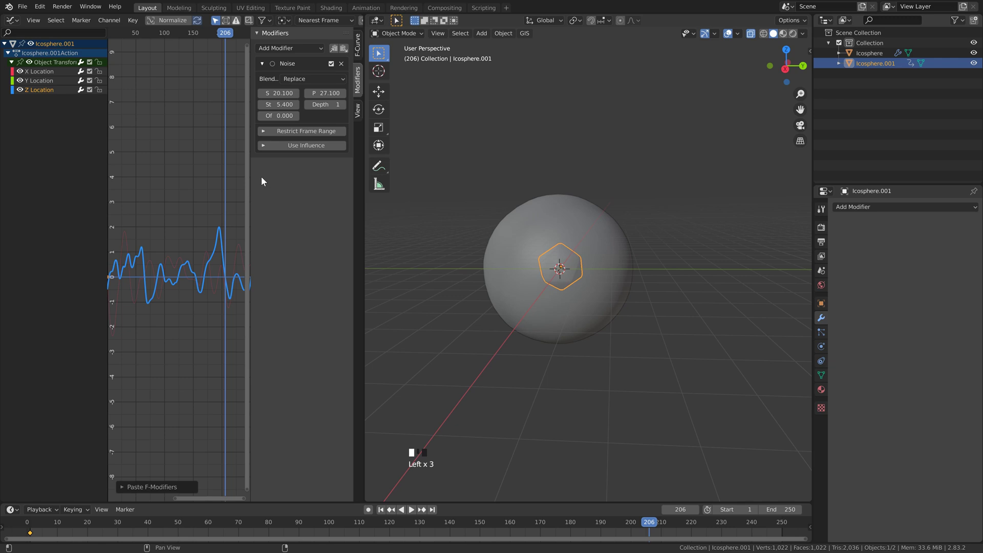
pyautogui.moveTo(325, 92); pyautogui.dragTo(378, 84)
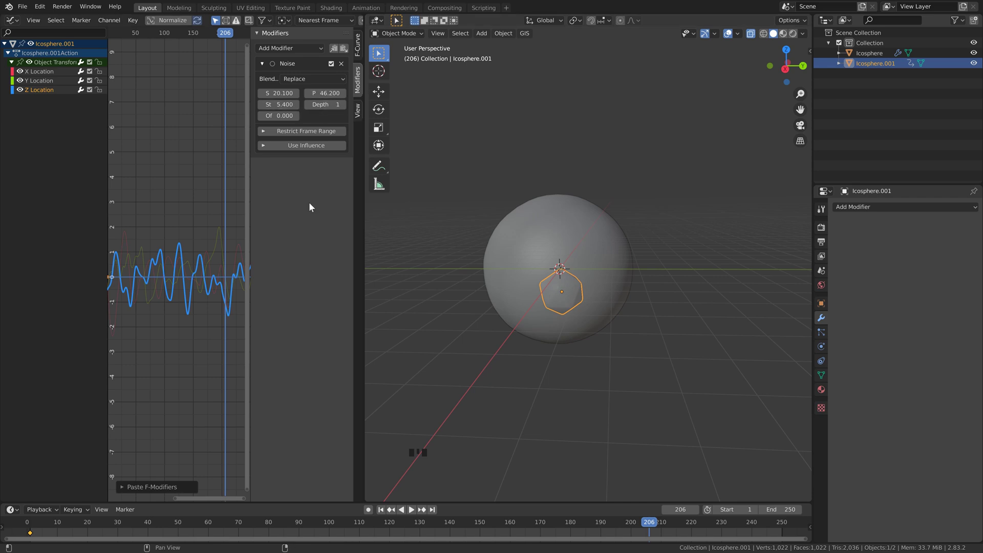
pyautogui.press('space')
pyautogui.click(381, 510)
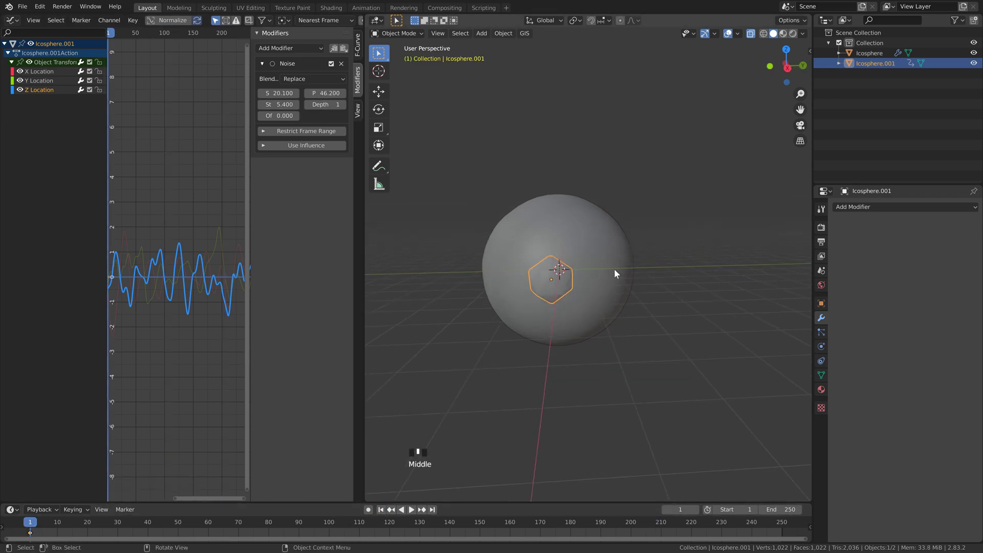
# Enable Collision physics on the small icosphere and set its outer softbody and cloth thickness to 0.05.
pyautogui.scroll(2, 609, 274)
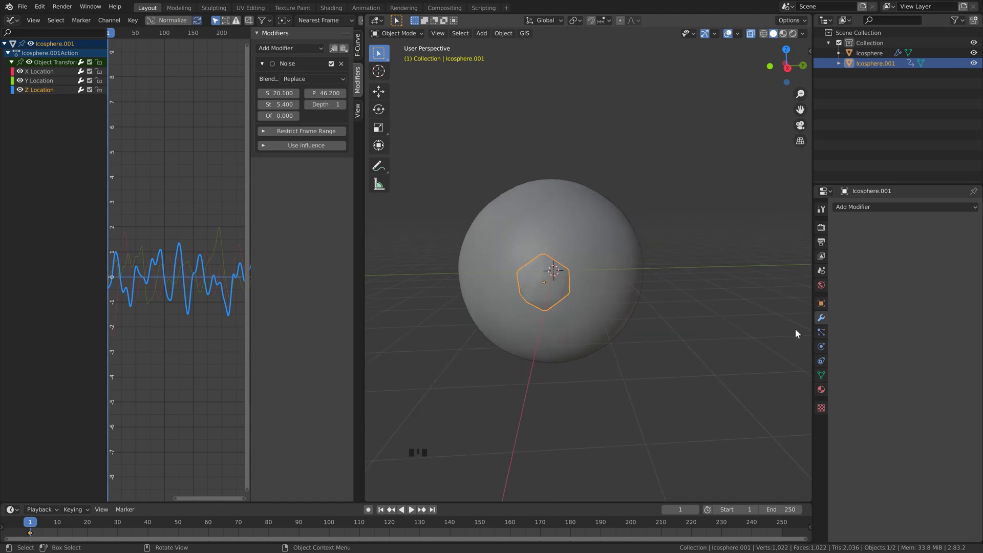
pyautogui.click(821, 346)
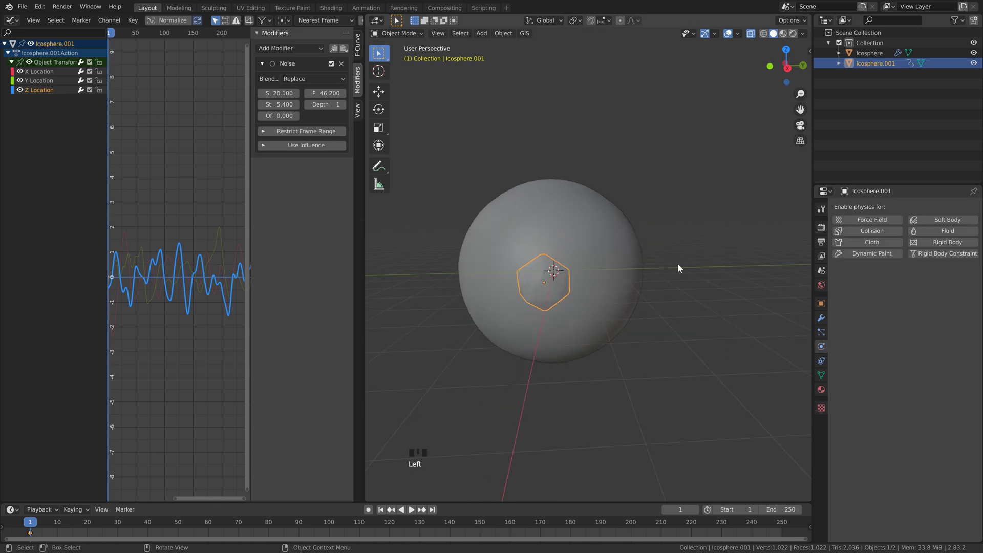
pyautogui.click(861, 232)
pyautogui.click(922, 420)
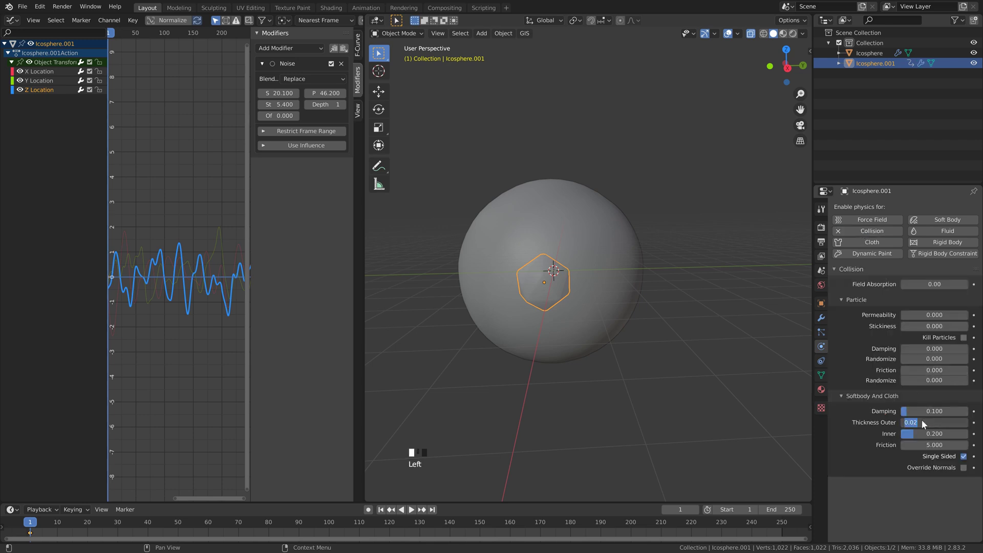
pyautogui.write('0.05')
pyautogui.press('Return')
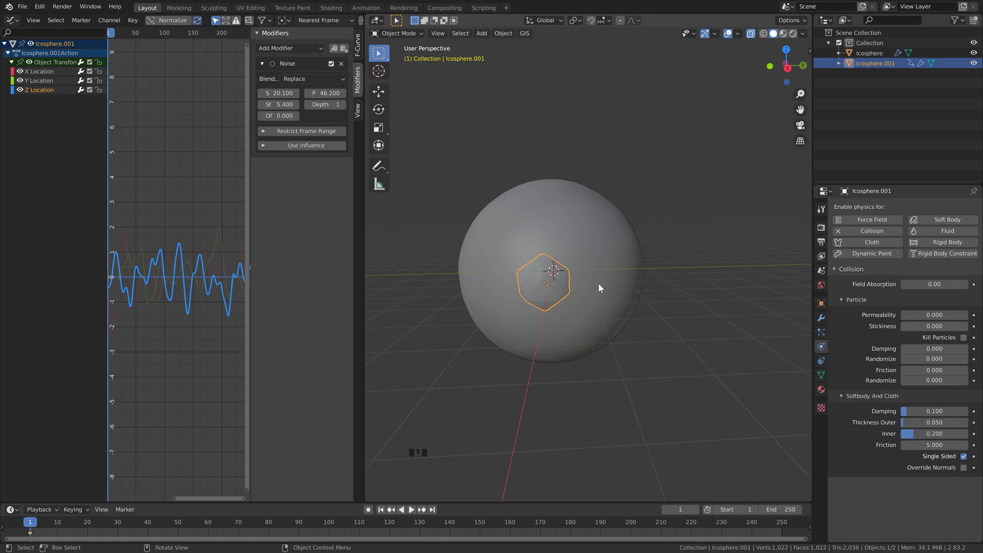
# Move the small icosphere about -0.30, -1.32, 1.41 m in X, Y, Z, and shift it another 0.33, 0.27, -0.06 m to keep it inside the sphere.
pyautogui.press('g')
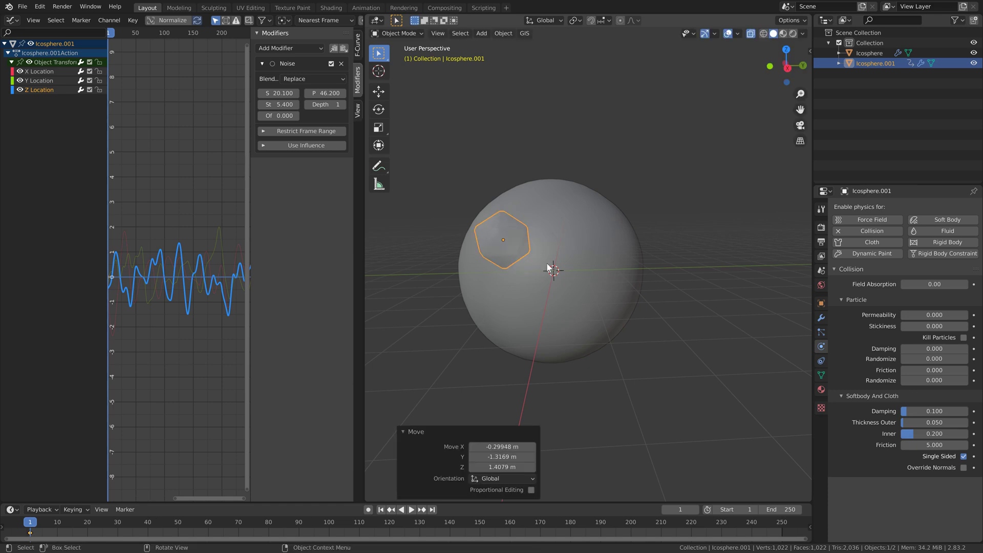
pyautogui.click(553, 238)
pyautogui.moveTo(504, 235); pyautogui.dragTo(477, 241, button='middle')
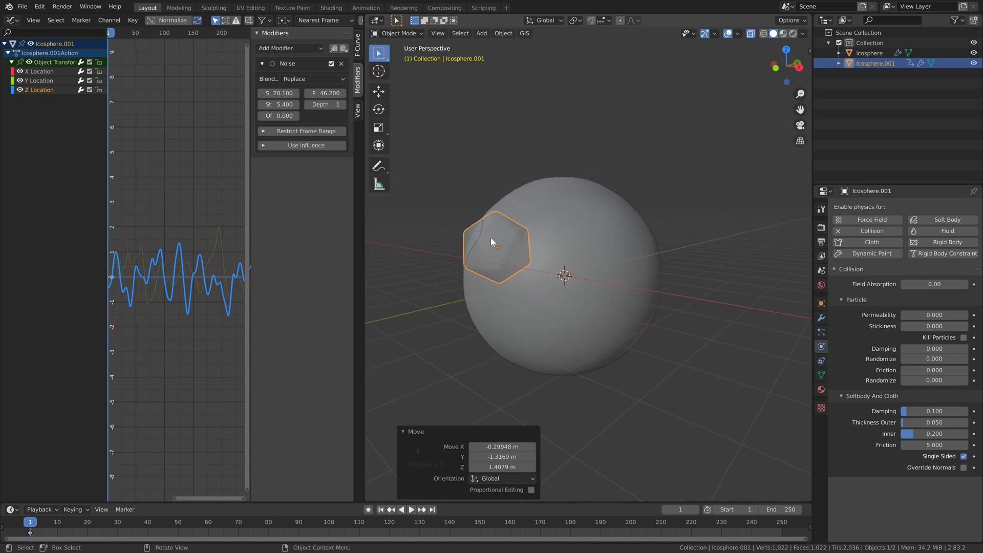
pyautogui.press('g')
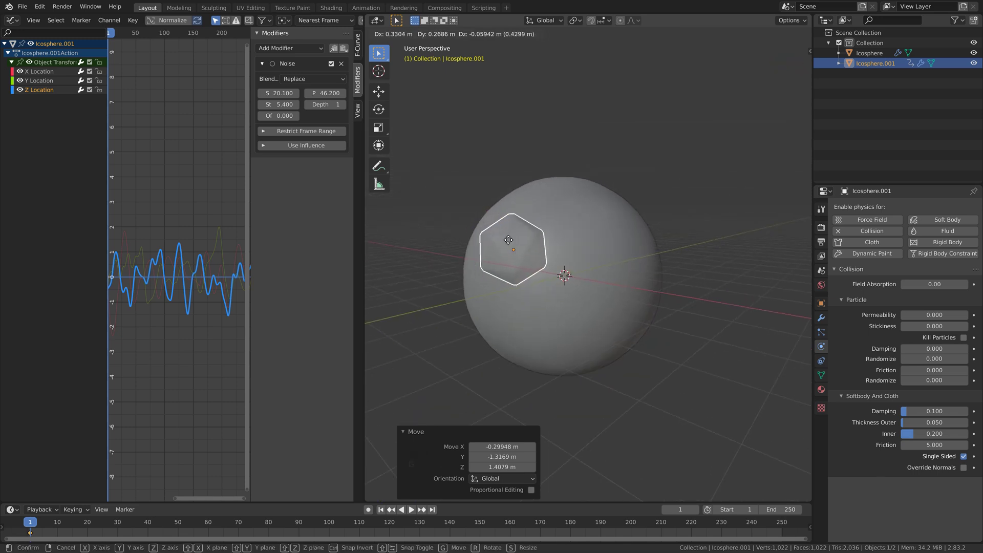
pyautogui.click(508, 237)
# Insert a Location keyframe for the small icosphere at its new position on frame 1.
pyautogui.moveTo(551, 239); pyautogui.dragTo(521, 192, button='middle')
pyautogui.scroll(3, 547, 236)
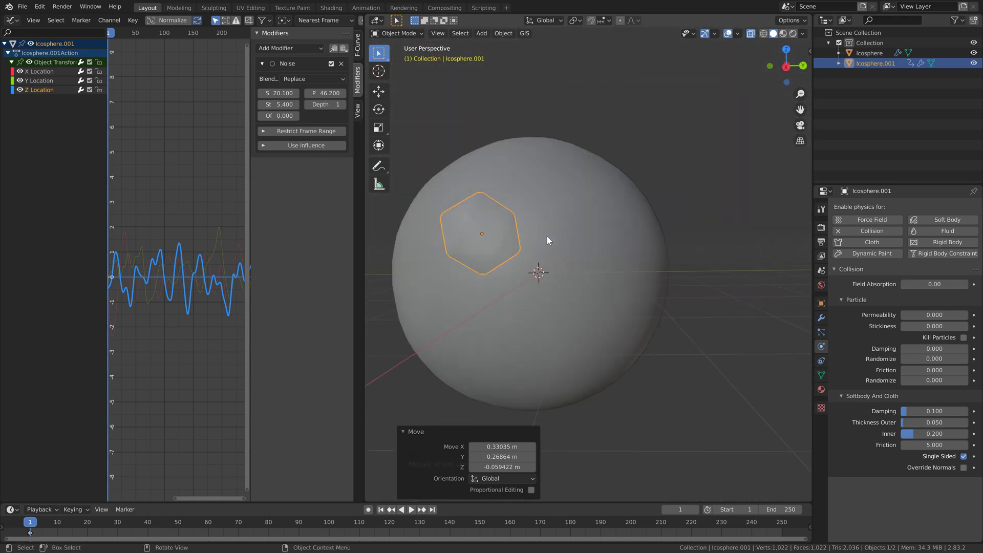
pyautogui.moveTo(547, 235); pyautogui.dragTo(561, 250, button='middle')
pyautogui.scroll(-1, 561, 250)
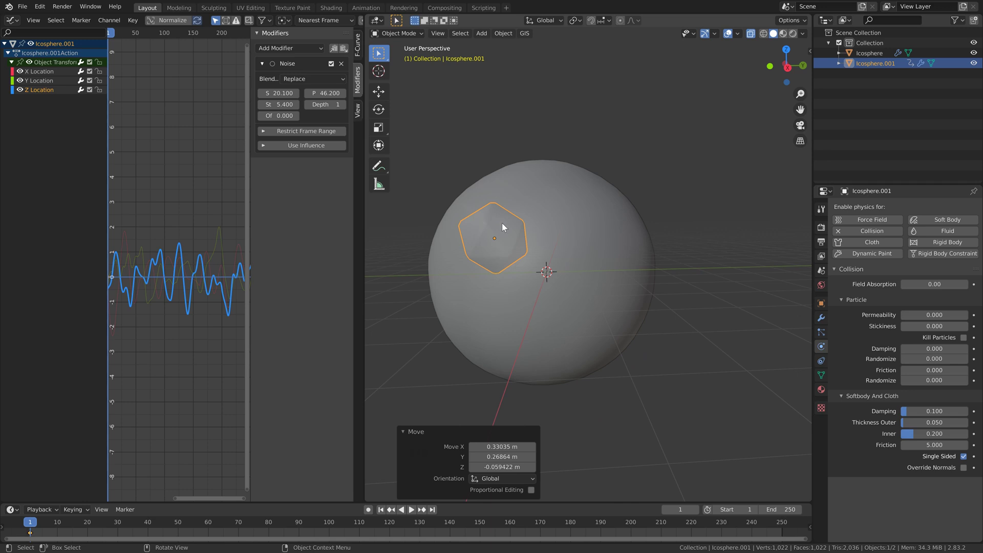
pyautogui.press('i')
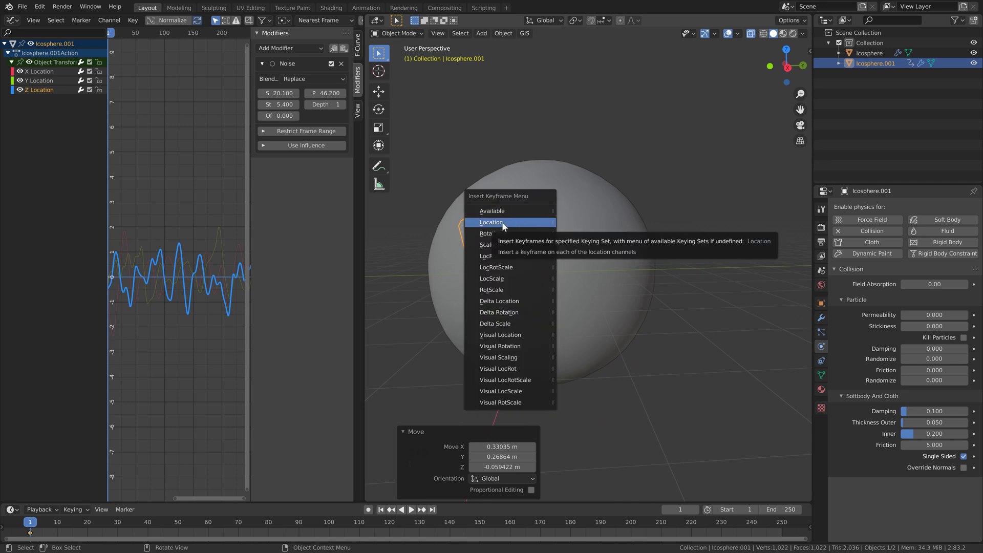
pyautogui.click(502, 223)
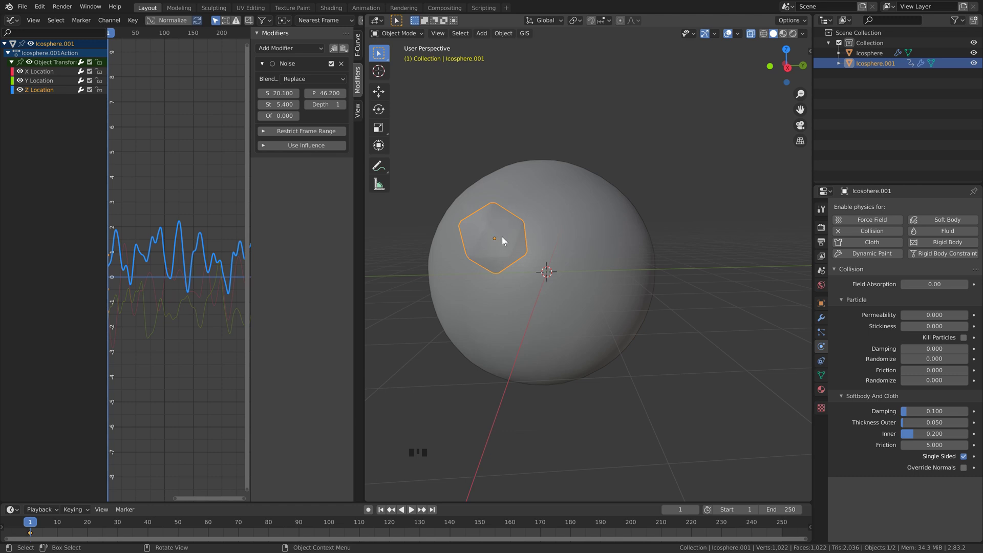
# Play the animation, return to frame 1, and examine where the small icosphere sits against the large sphere's surface.
pyautogui.press('space')
pyautogui.scroll(-2, 499, 260)
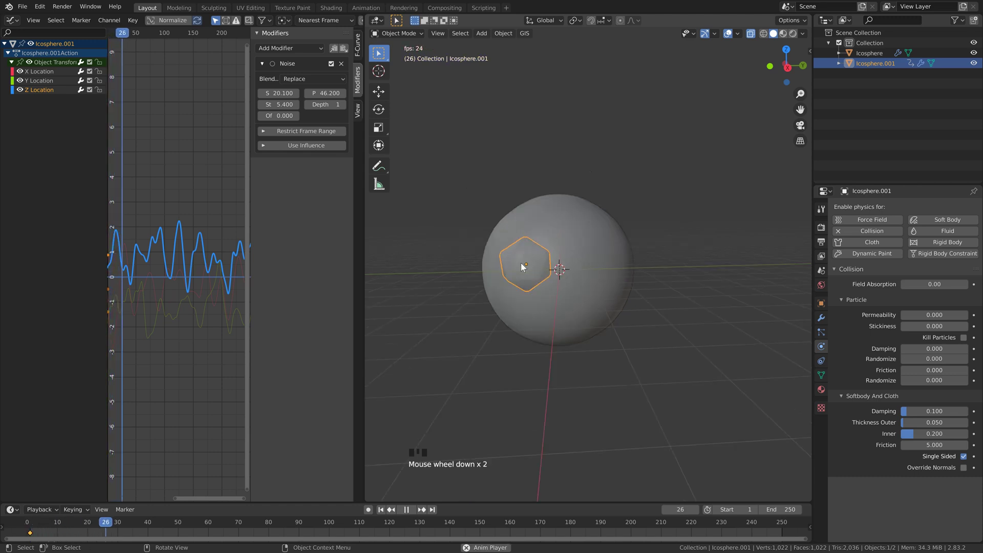
pyautogui.moveTo(521, 263); pyautogui.dragTo(526, 244, button='middle')
pyautogui.press('space')
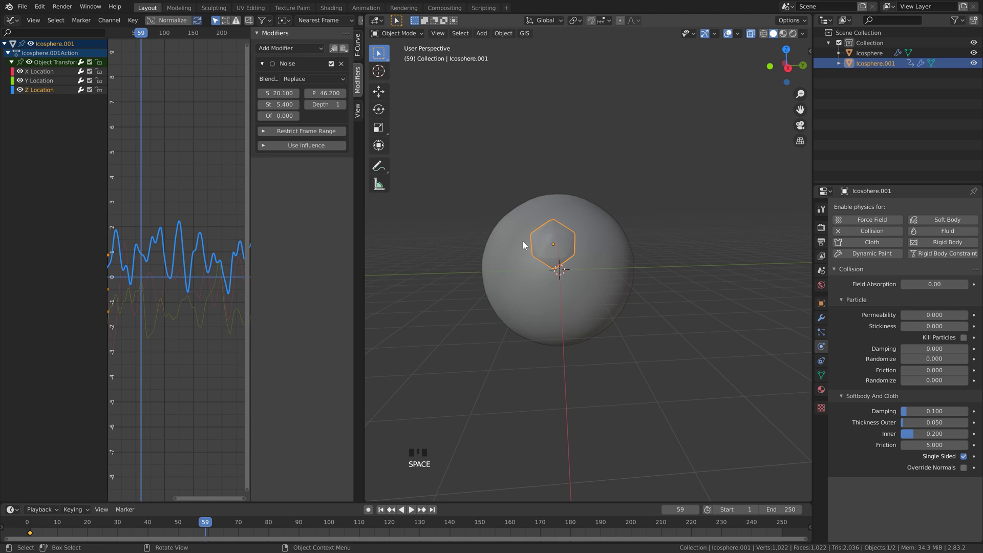
pyautogui.click(381, 510)
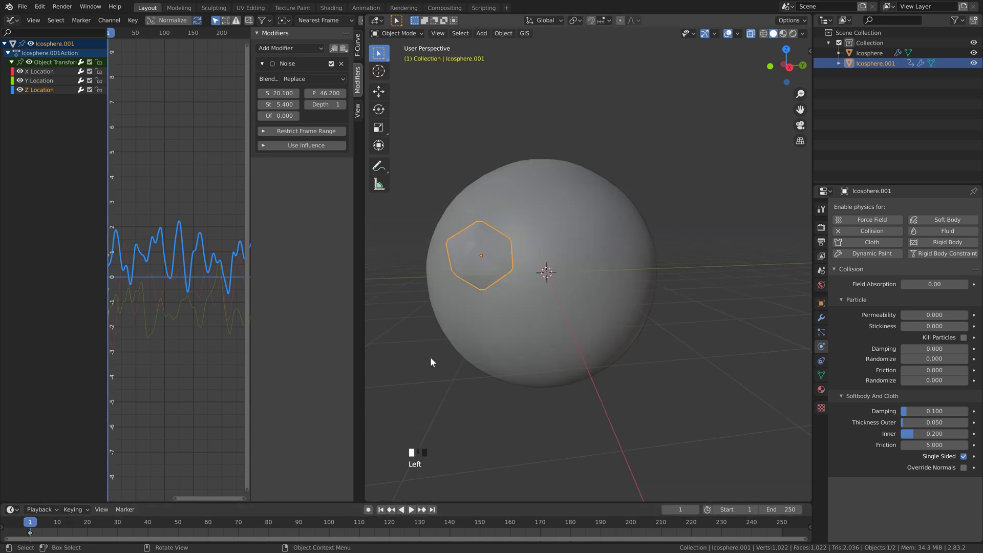
pyautogui.moveTo(432, 321); pyautogui.dragTo(539, 333, button='middle')
pyautogui.scroll(-2, 539, 334)
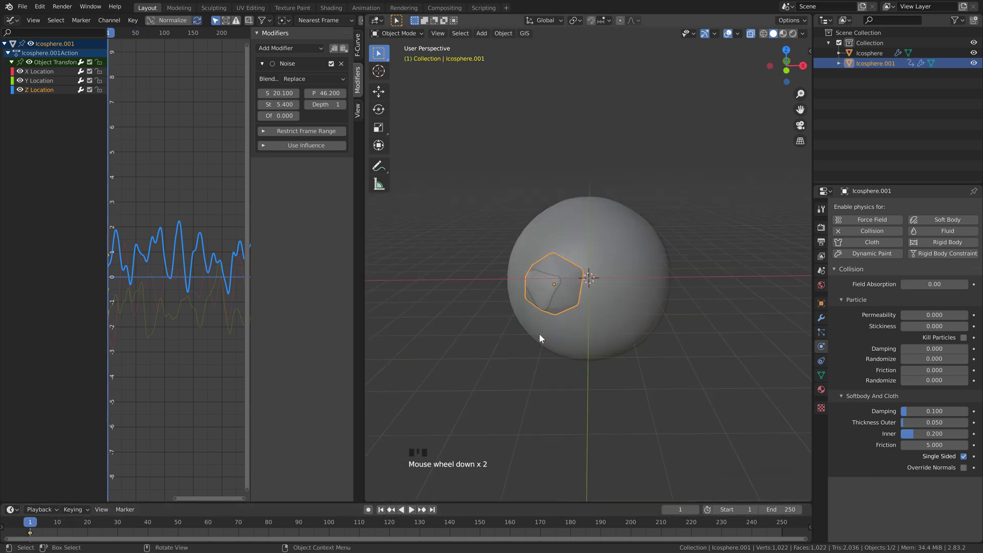
pyautogui.scroll(3, 563, 303)
pyautogui.scroll(-1, 563, 303)
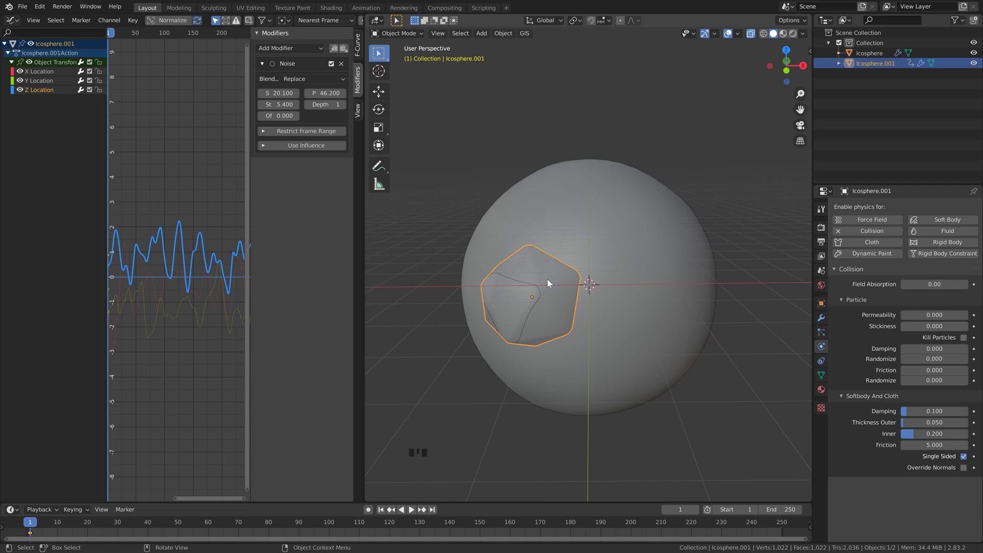
pyautogui.moveTo(548, 284); pyautogui.dragTo(528, 293, button='middle')
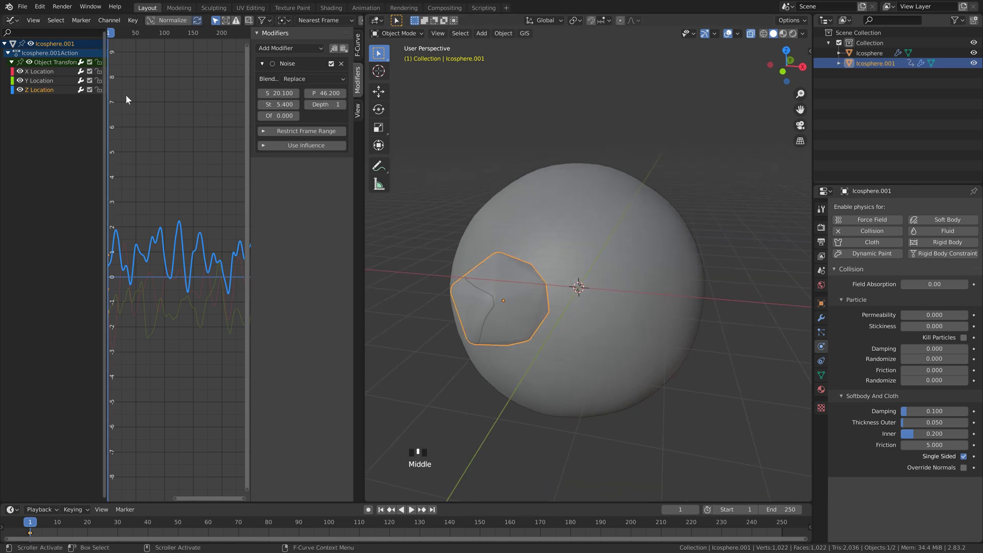
# Set the phase of the small icosphere's Y Location Noise modifier to 32.
pyautogui.click(43, 80)
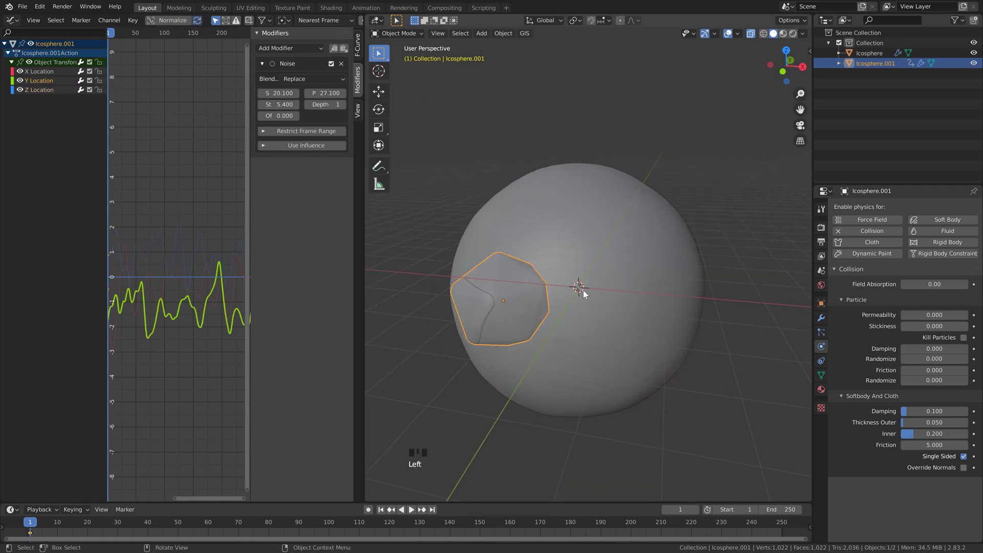
pyautogui.moveTo(563, 282); pyautogui.dragTo(650, 268, button='middle')
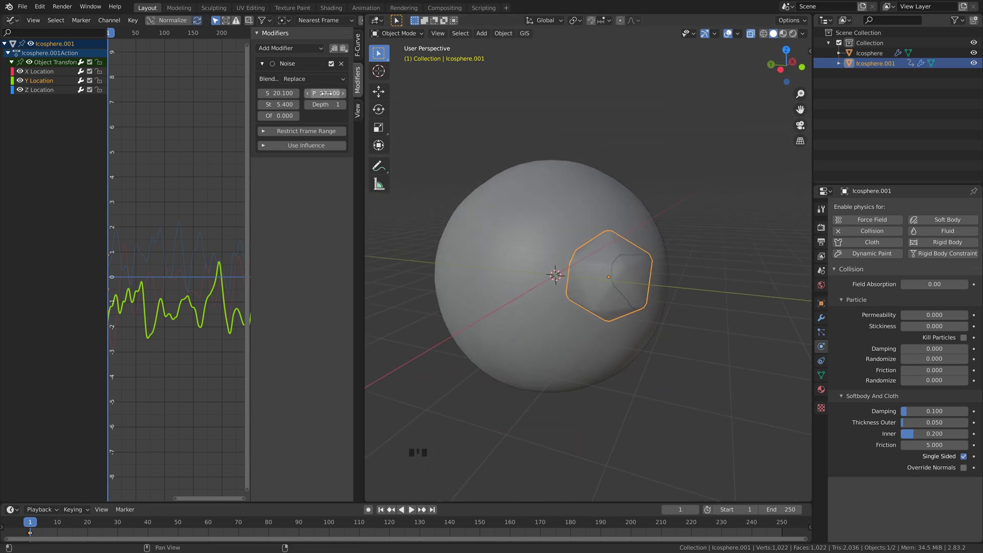
pyautogui.moveTo(326, 94); pyautogui.dragTo(373, 94)
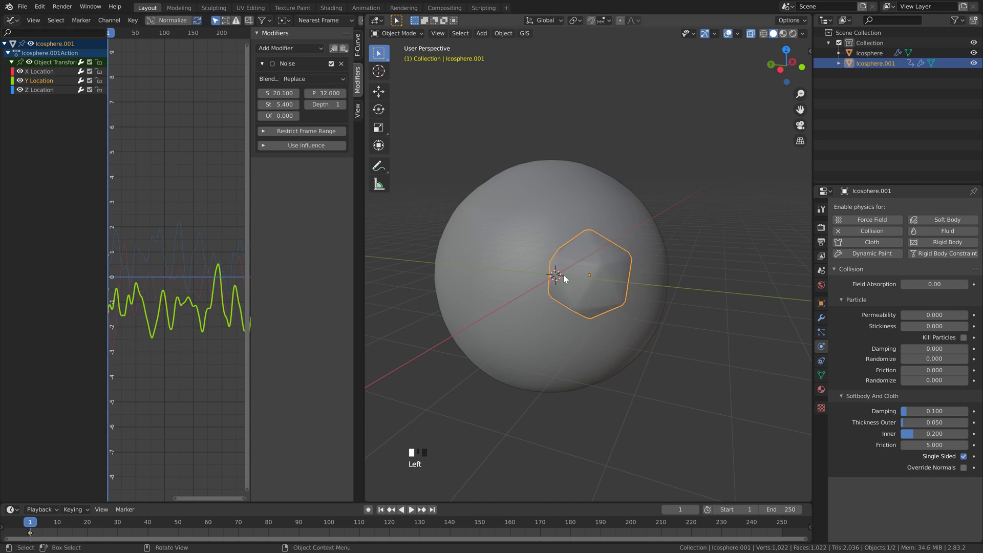
# Examine the small icosphere's starting position inside the large sphere from several angles at frame 1.
pyautogui.click(381, 510)
pyautogui.moveTo(538, 344); pyautogui.dragTo(517, 192, button='middle')
pyautogui.moveTo(568, 262); pyautogui.dragTo(534, 226, button='middle')
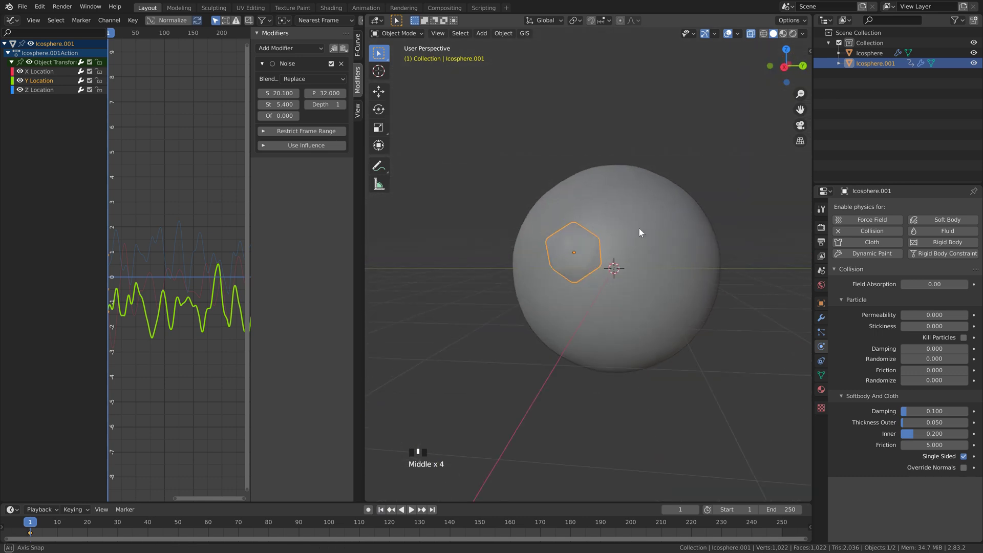
pyautogui.moveTo(639, 228); pyautogui.dragTo(673, 241, button='middle')
pyautogui.moveTo(580, 231)
pyautogui.mouseDown(button='middle')
pyautogui.moveTo(605, 231)
pyautogui.moveTo(598, 226)
pyautogui.mouseUp(button='middle')
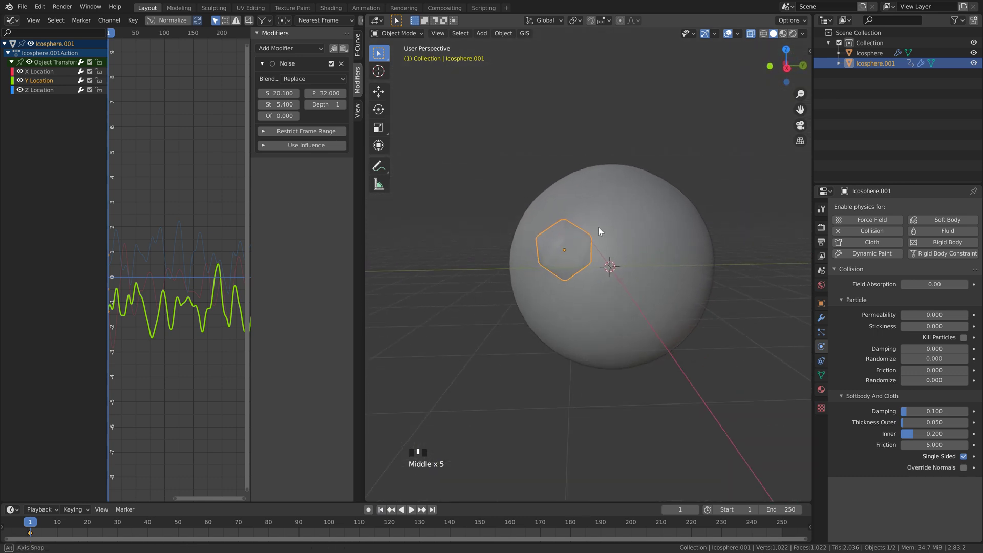
pyautogui.scroll(-2, 549, 251)
pyautogui.moveTo(549, 250)
pyautogui.mouseDown(button='middle')
pyautogui.moveTo(534, 234)
pyautogui.moveTo(543, 244)
pyautogui.mouseUp(button='middle')
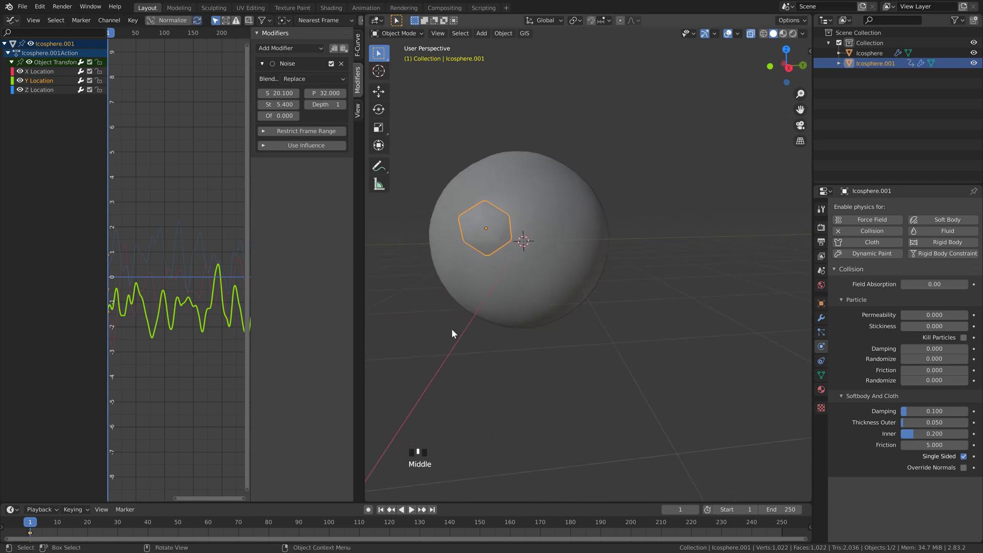
# Duplicate the small icosphere and place the copy about 3.1 m away, mostly along Y, inside the large sphere.
pyautogui.moveTo(493, 225); pyautogui.dragTo(490, 233, button='middle')
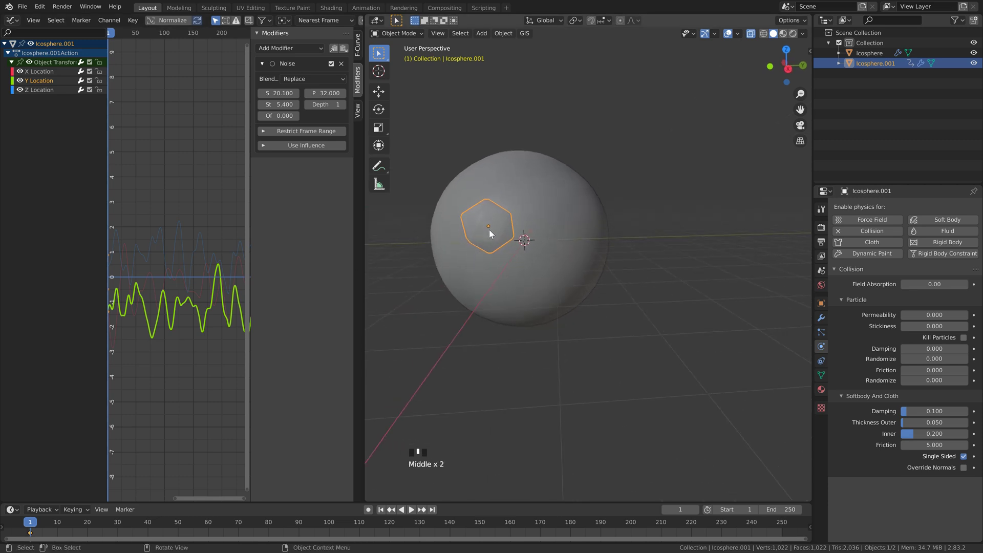
pyautogui.hotkey('shift', 'd')
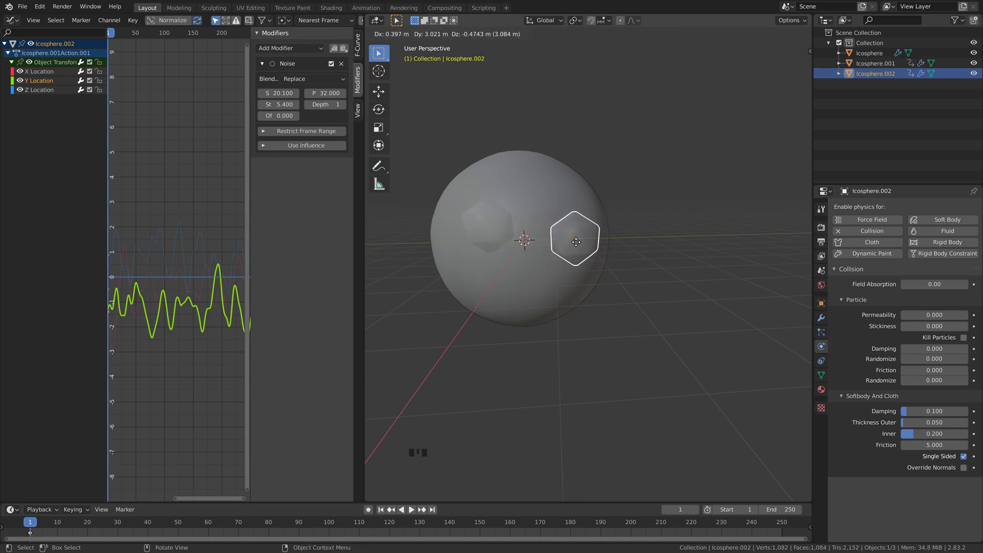
pyautogui.click(576, 242)
pyautogui.moveTo(623, 215); pyautogui.dragTo(527, 272, button='middle')
pyautogui.scroll(-3, 591, 238)
pyautogui.scroll(3, 527, 274)
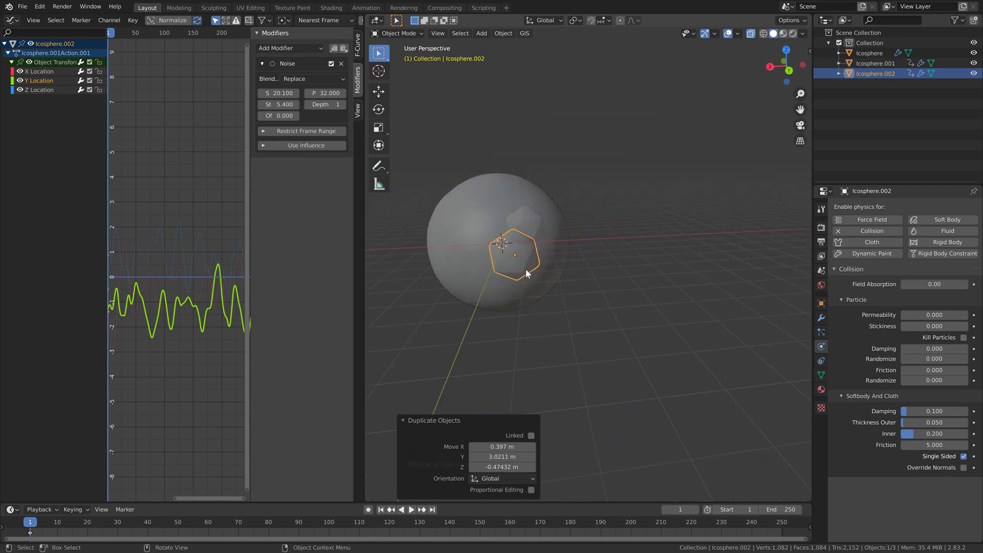
# Move the second small icosphere about 1.2 m, mostly along X, and insert a Location keyframe for it on frame 1.
pyautogui.press('g')
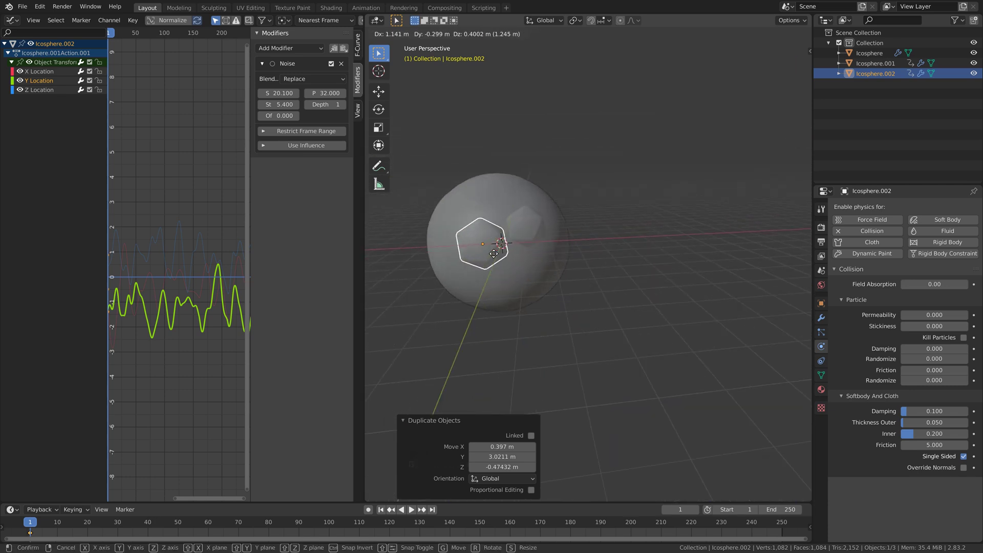
pyautogui.click(491, 256)
pyautogui.moveTo(491, 256); pyautogui.dragTo(532, 268, button='middle')
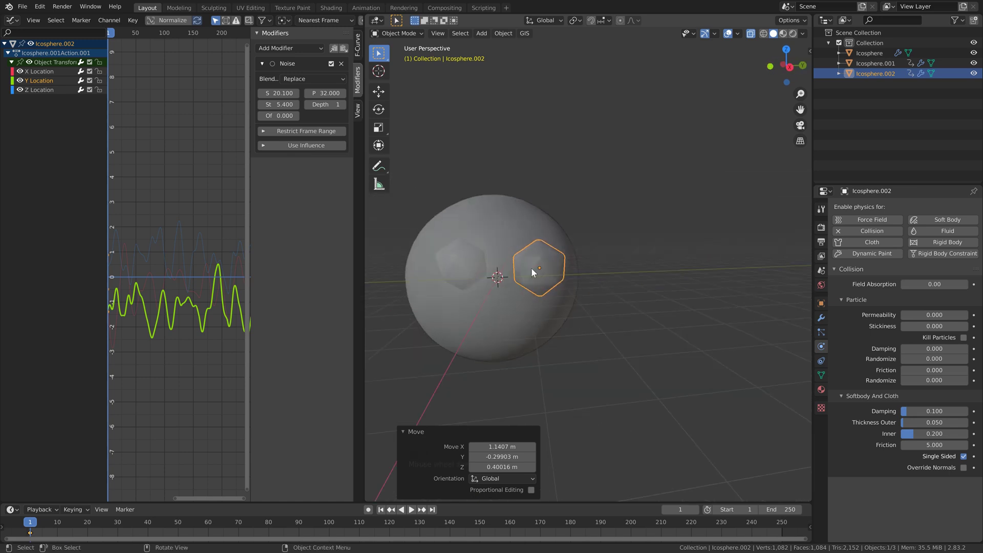
pyautogui.press('i')
pyautogui.click(530, 268)
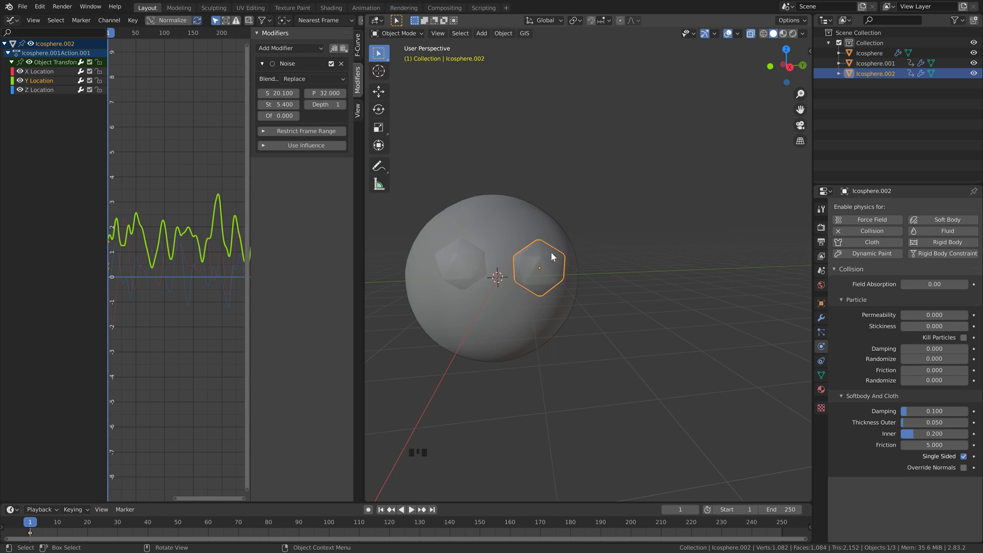
# Play the animation to compare the motion of the two small icospheres, and return to frame 1.
pyautogui.press('space')
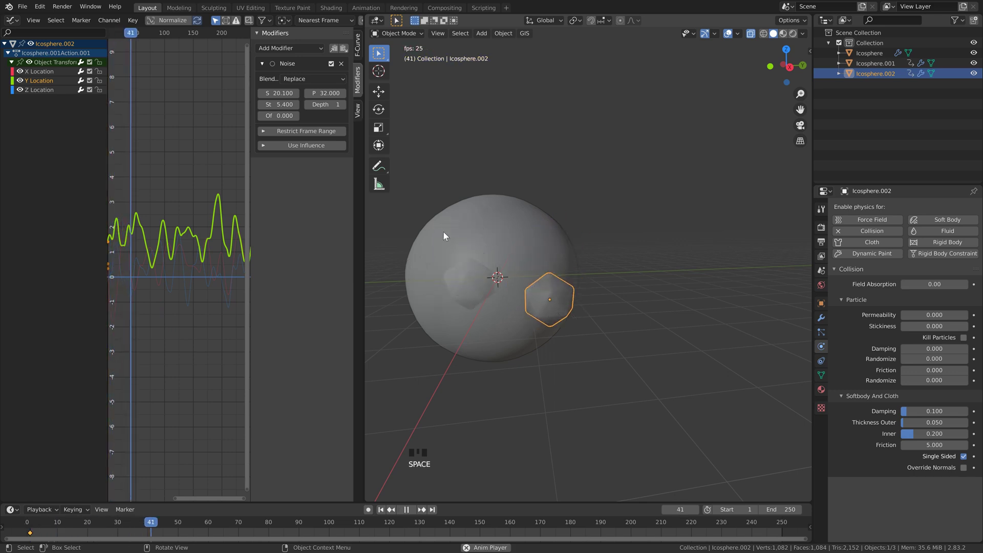
pyautogui.press('space')
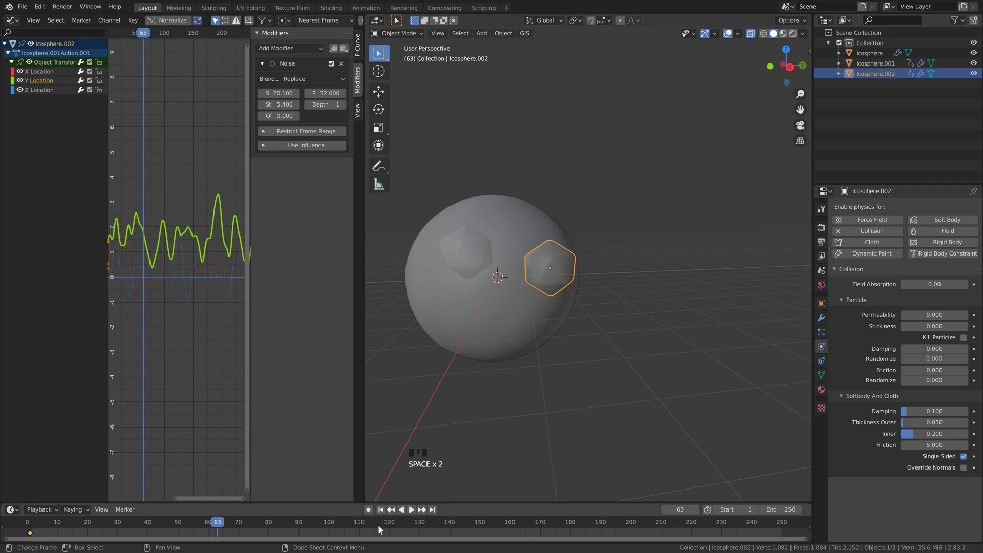
pyautogui.click(380, 510)
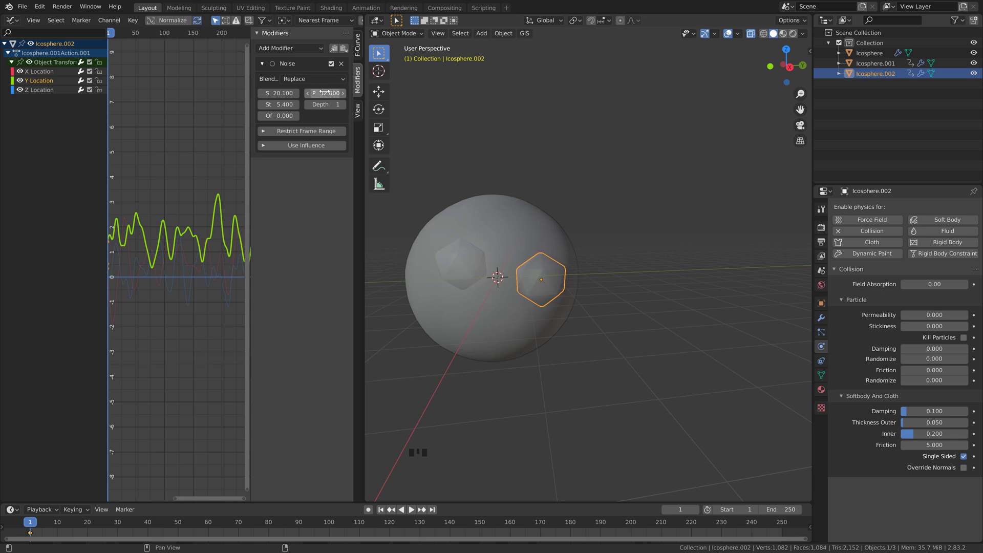
# Set the second small icosphere's Location Noise phases to 71.3 for Y, 38.2 for X and 77 for Z.
pyautogui.moveTo(324, 93); pyautogui.dragTo(619, 51)
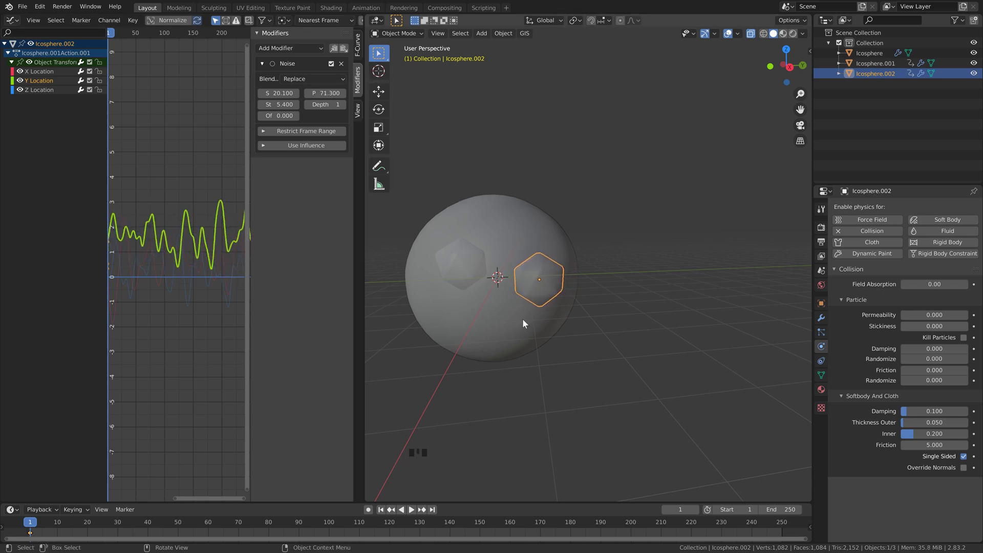
pyautogui.click(34, 72)
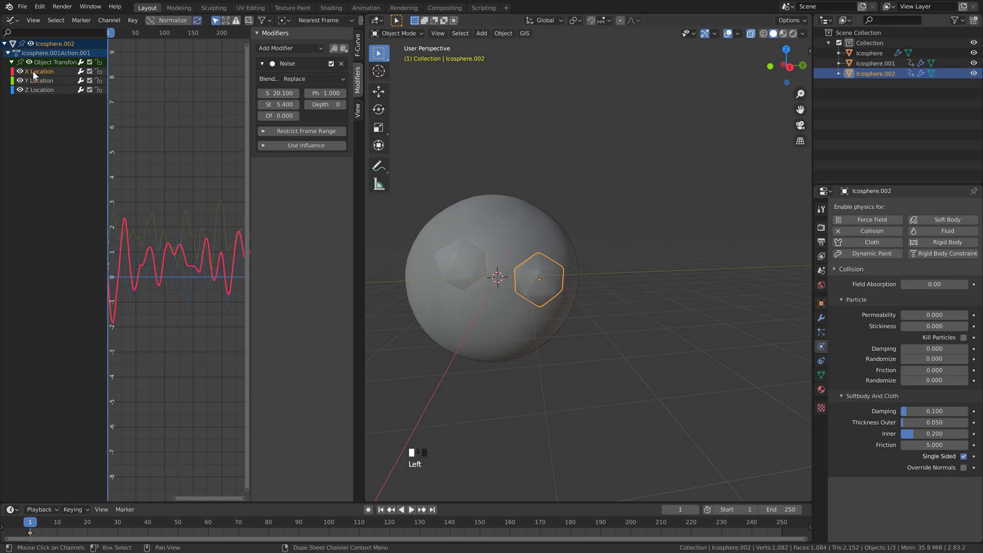
pyautogui.moveTo(313, 95); pyautogui.dragTo(401, 91)
pyautogui.click(40, 90)
pyautogui.moveTo(317, 94); pyautogui.dragTo(399, 93)
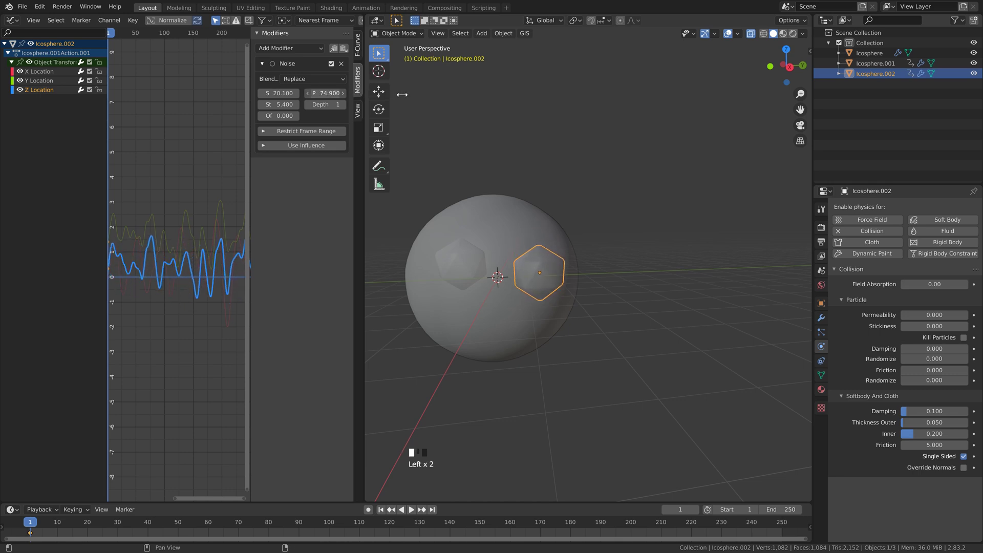
# Play the animation to check the second small icosphere's new motion, and return to frame 1.
pyautogui.press('space')
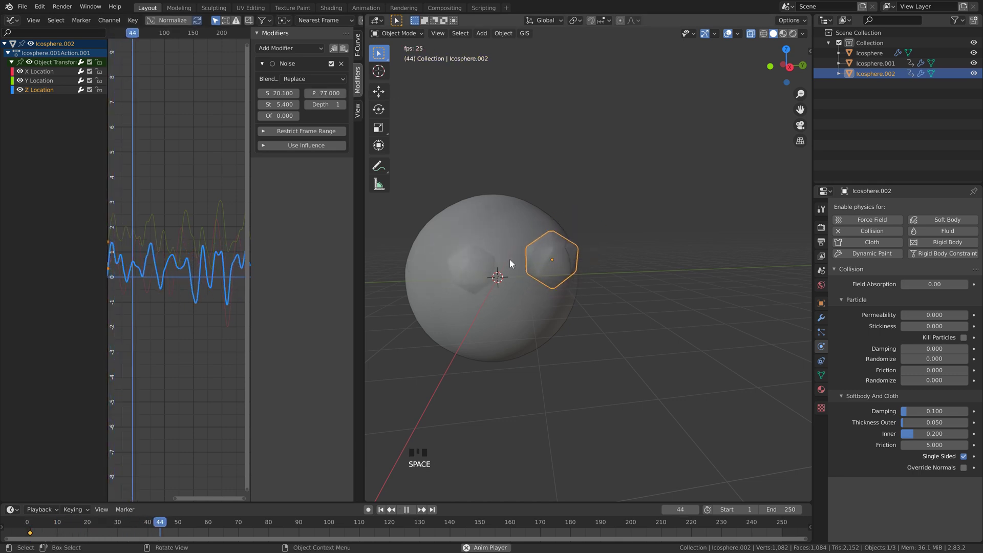
pyautogui.press('space')
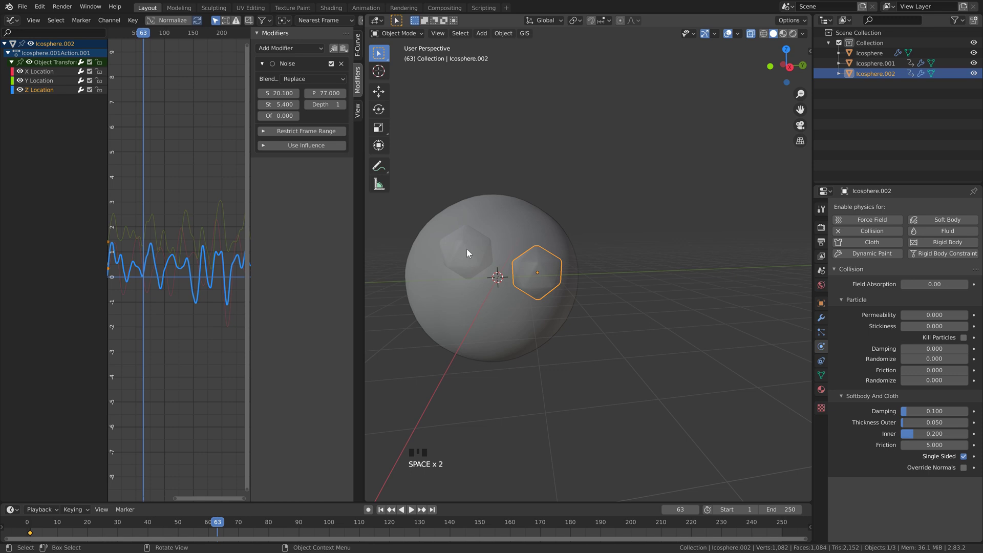
pyautogui.click(380, 509)
# Duplicate the second small icosphere and offset the copy about 1.8 m along negative Y and 0.9 m down.
pyautogui.moveTo(446, 412); pyautogui.dragTo(666, 183, button='middle')
pyautogui.hotkey('shift', 'd')
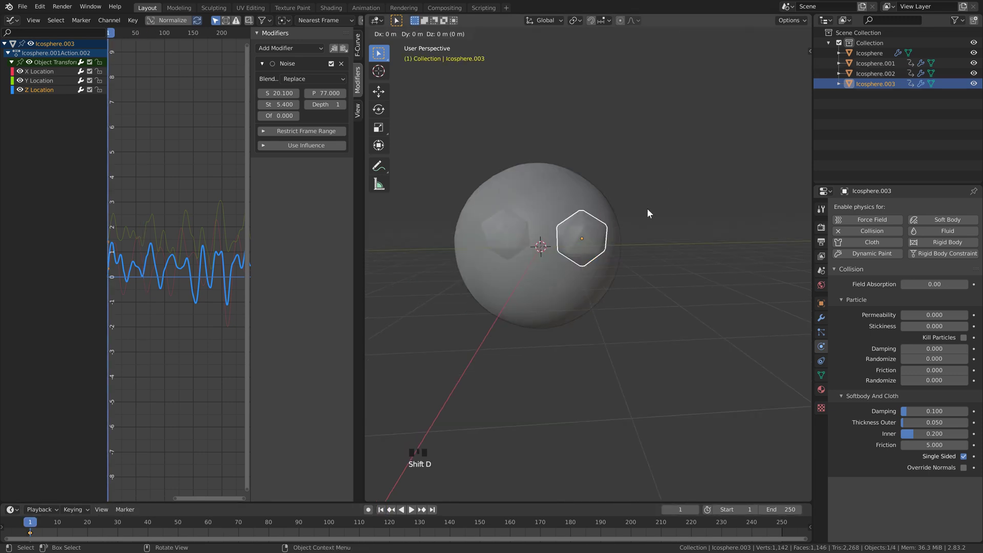
pyautogui.click(594, 237)
pyautogui.moveTo(594, 237); pyautogui.dragTo(499, 242, button='middle')
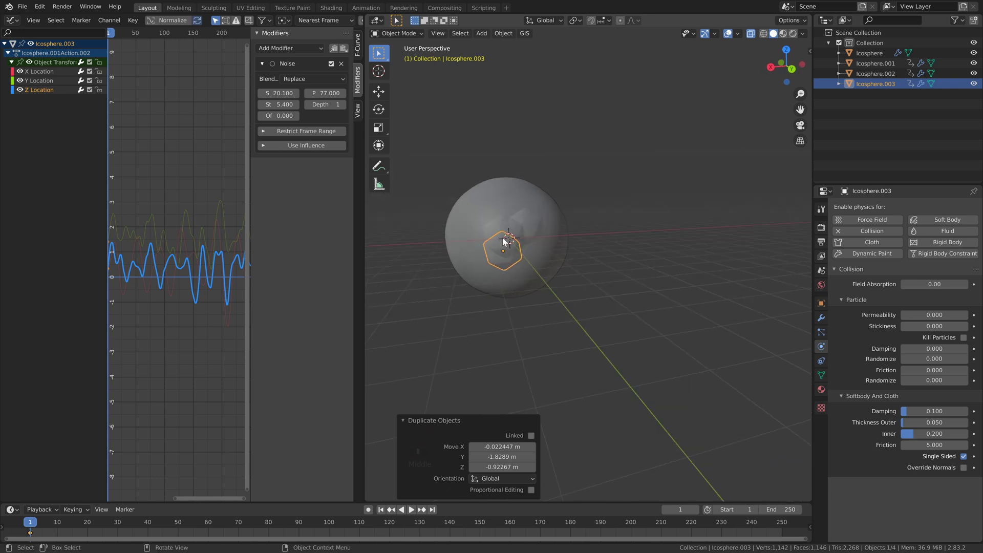
# Move the third small icosphere about 1.2 m along X, and raise it by about 0.8 m and 1 m.
pyautogui.press('g')
pyautogui.click(476, 227)
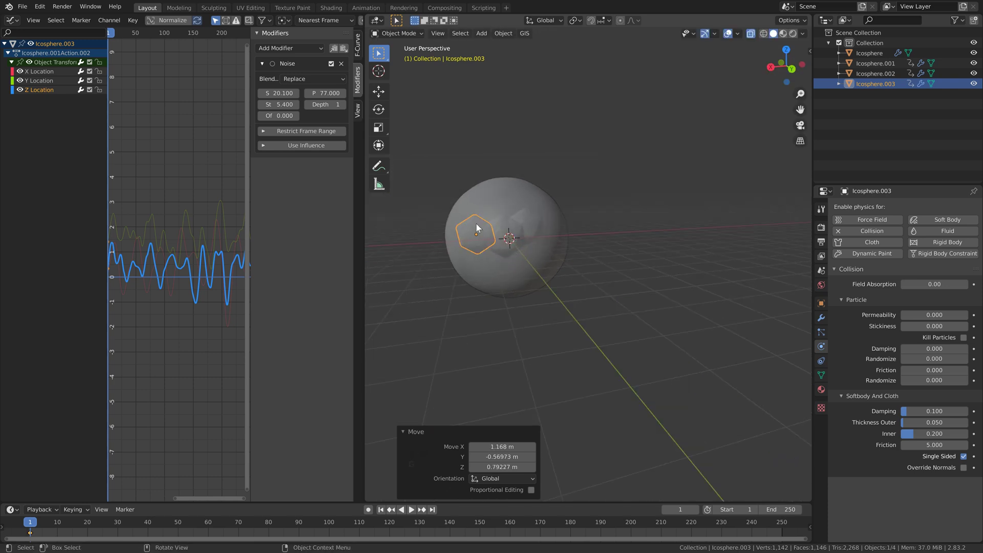
pyautogui.moveTo(483, 205); pyautogui.dragTo(530, 251, button='middle')
pyautogui.click(503, 278)
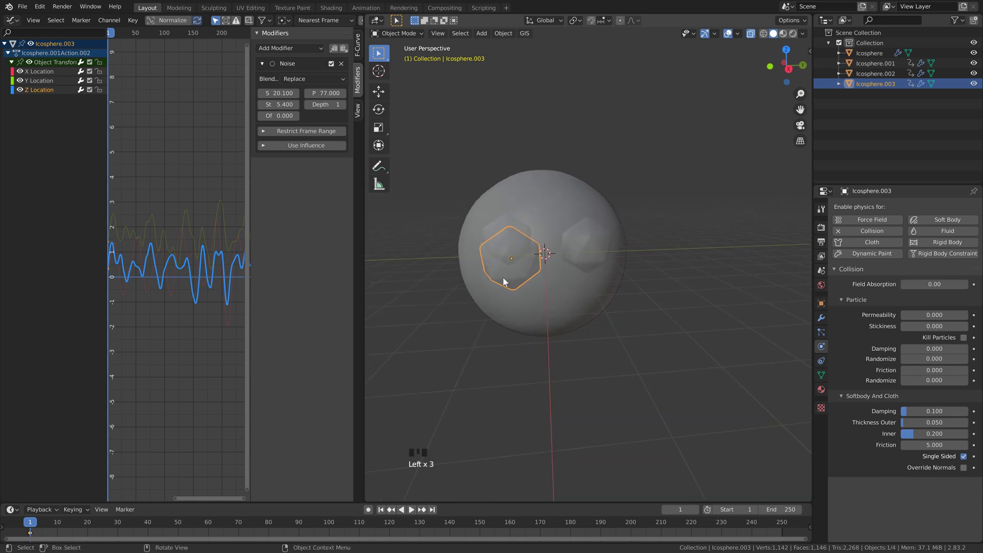
pyautogui.moveTo(503, 281); pyautogui.dragTo(514, 249)
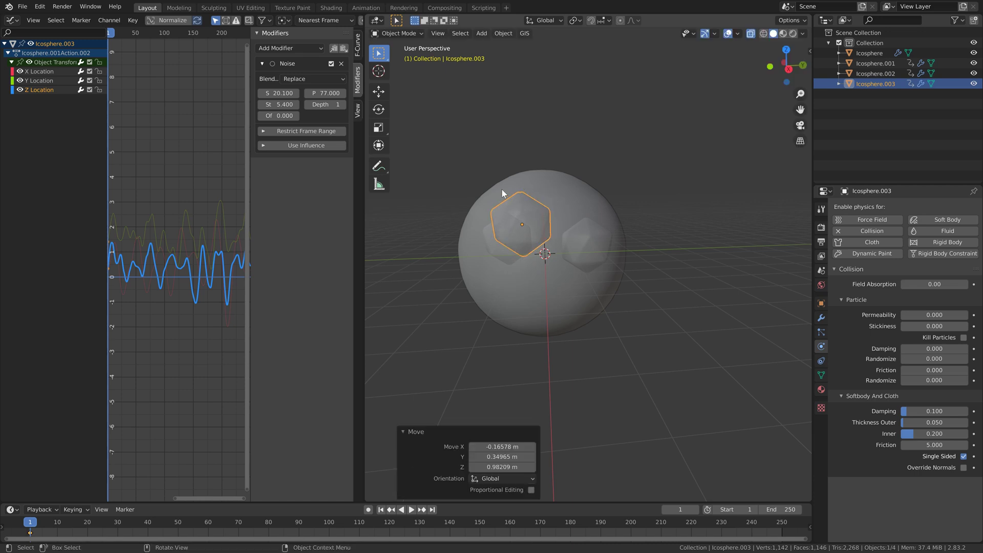
pyautogui.moveTo(502, 190); pyautogui.dragTo(478, 192, button='middle')
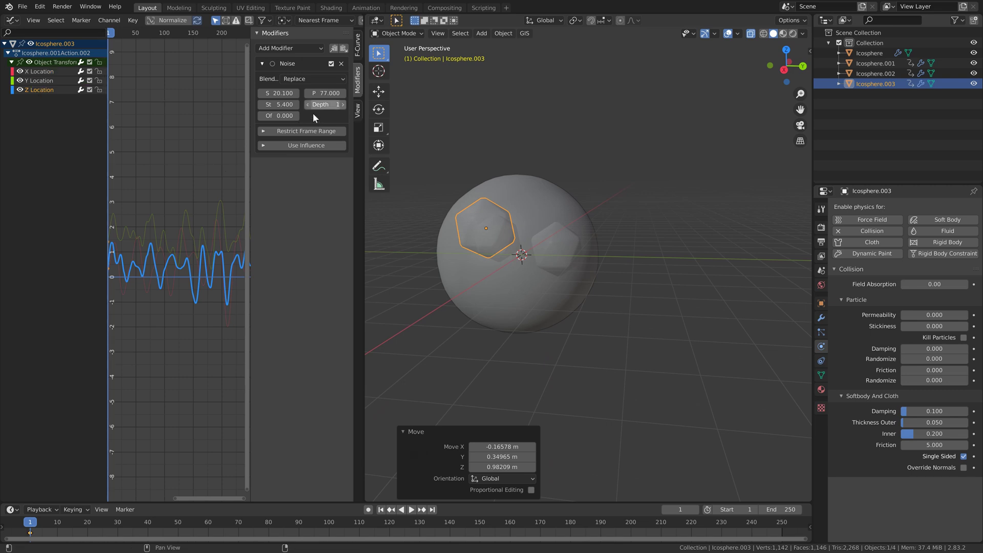
# Set the phase of the third small icosphere's Z Location Noise modifier to 94.7.
pyautogui.moveTo(318, 93); pyautogui.dragTo(353, 93)
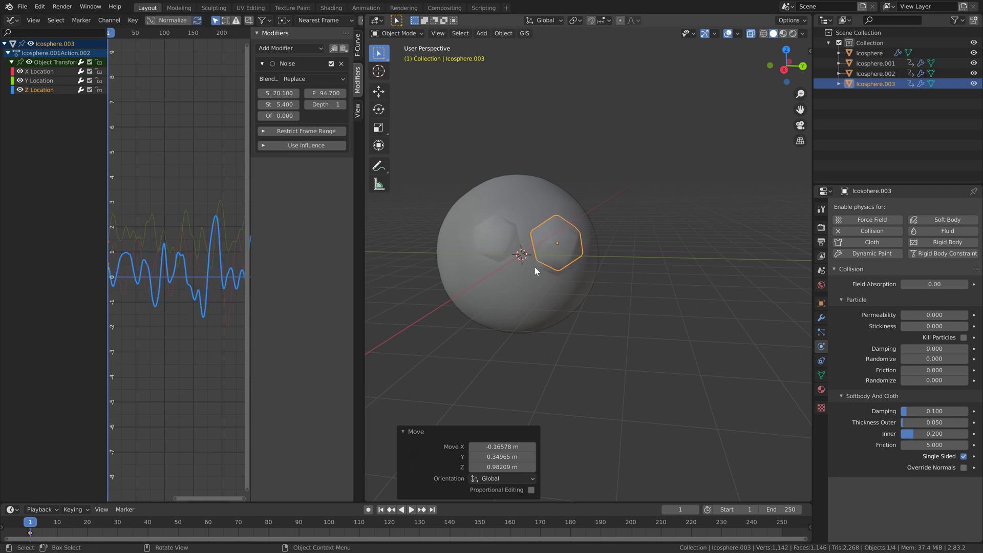
pyautogui.scroll(3, 536, 223)
pyautogui.scroll(-3, 524, 234)
pyautogui.click(542, 234)
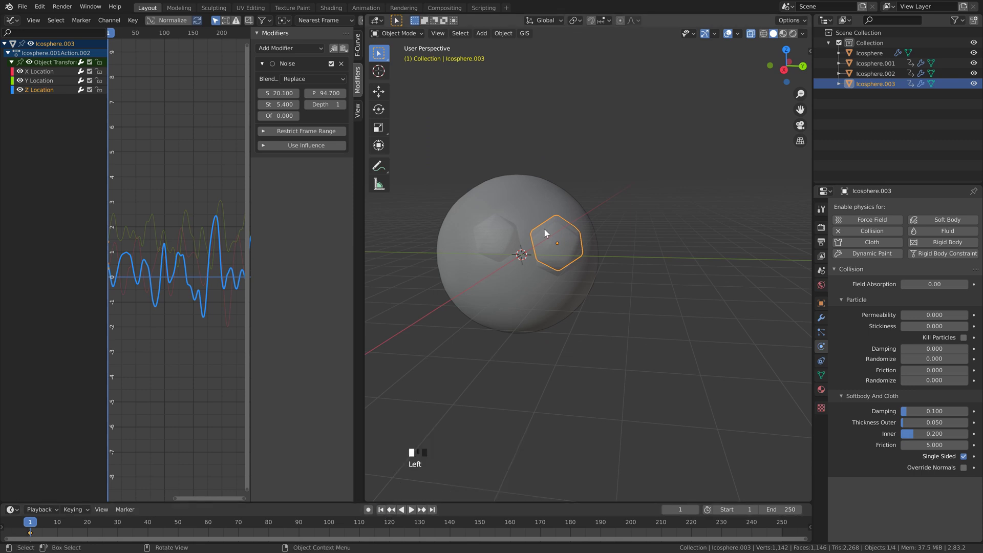
# Move the third small icosphere about 2.5 m along negative Y, and shift it about 0.8 m along X.
pyautogui.moveTo(546, 234); pyautogui.dragTo(542, 233, button='middle')
pyautogui.scroll(2, 542, 236)
pyautogui.press('g')
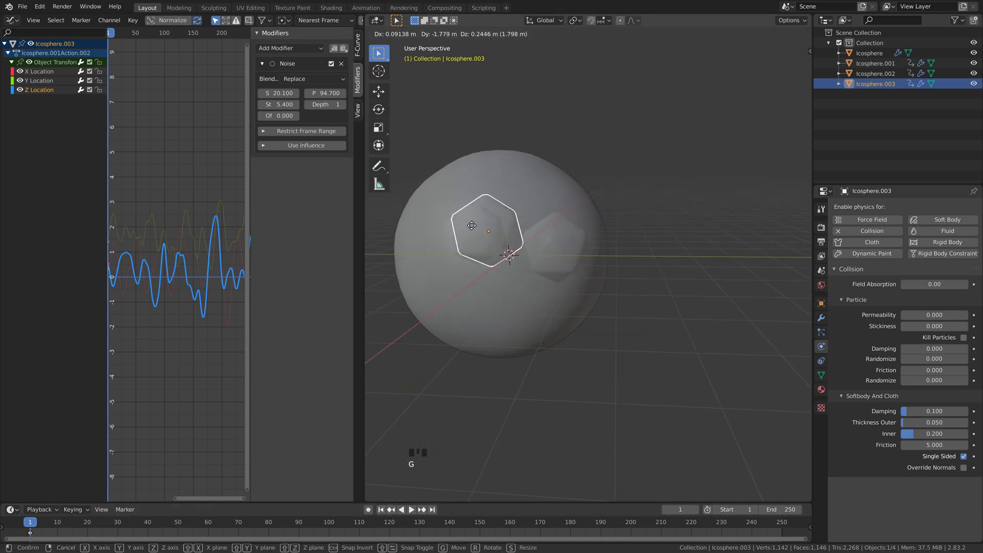
pyautogui.click(441, 226)
pyautogui.scroll(-2, 445, 229)
pyautogui.press('g')
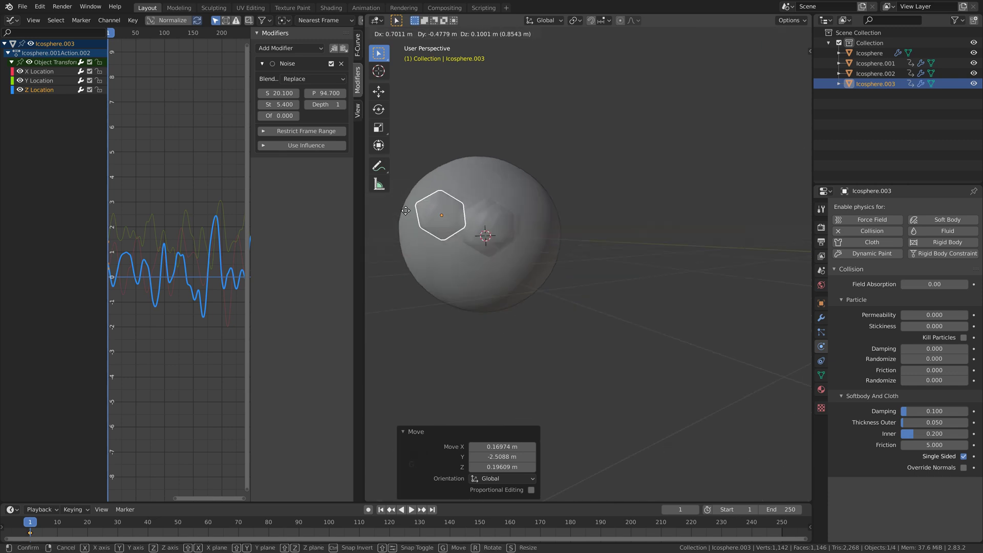
pyautogui.click(402, 208)
# Shift the third small icosphere about 0.9 m along Y and insert a Location keyframe for it on frame 1.
pyautogui.scroll(2, 454, 213)
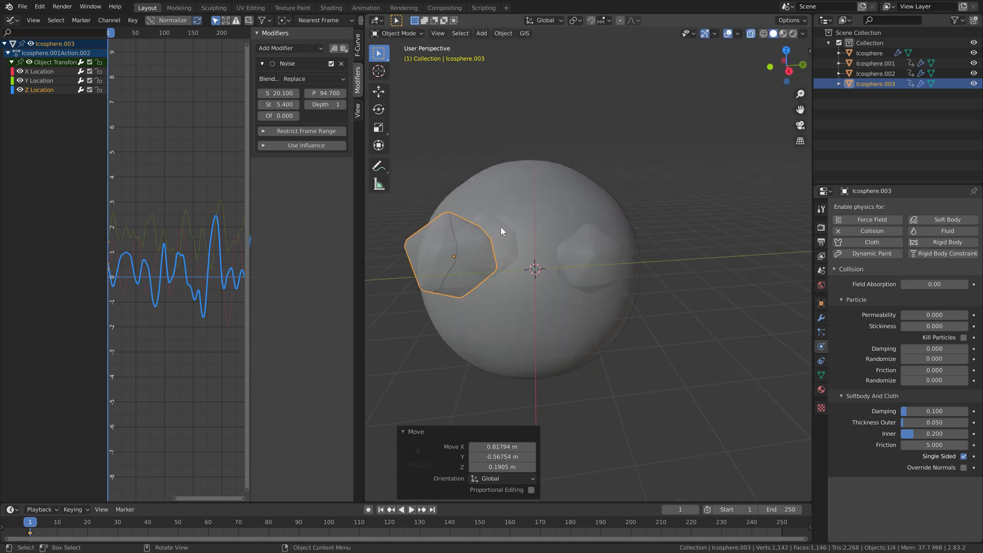
pyautogui.press('g')
pyautogui.click(538, 236)
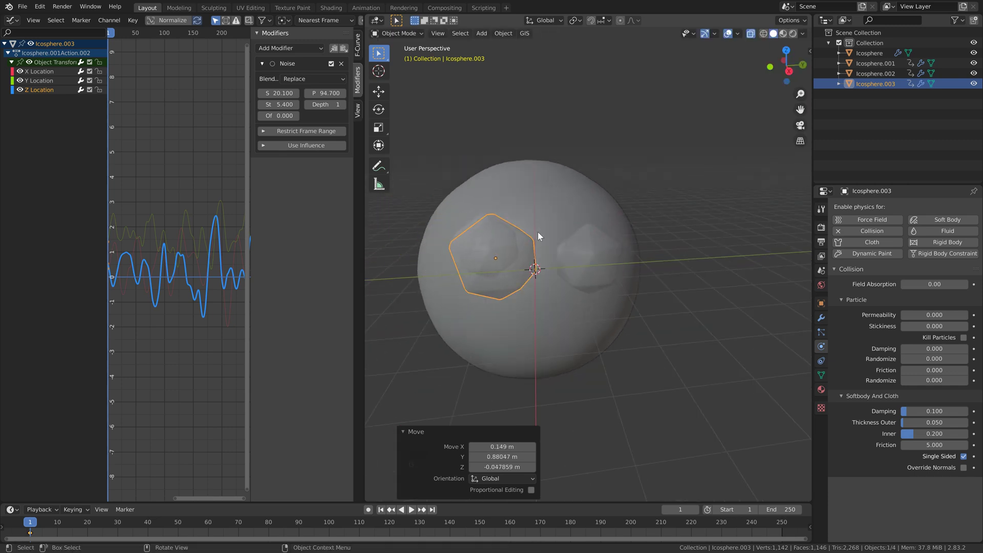
pyautogui.press('i')
pyautogui.click(503, 248)
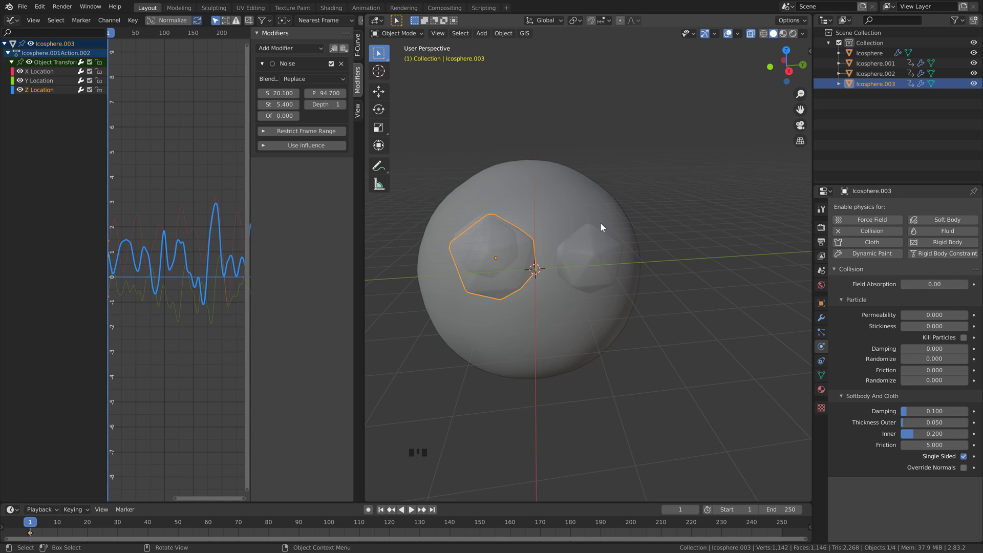
# Change the Noise phase of the third small icosphere's Y Location and set its X Location phase to 115.
pyautogui.click(45, 82)
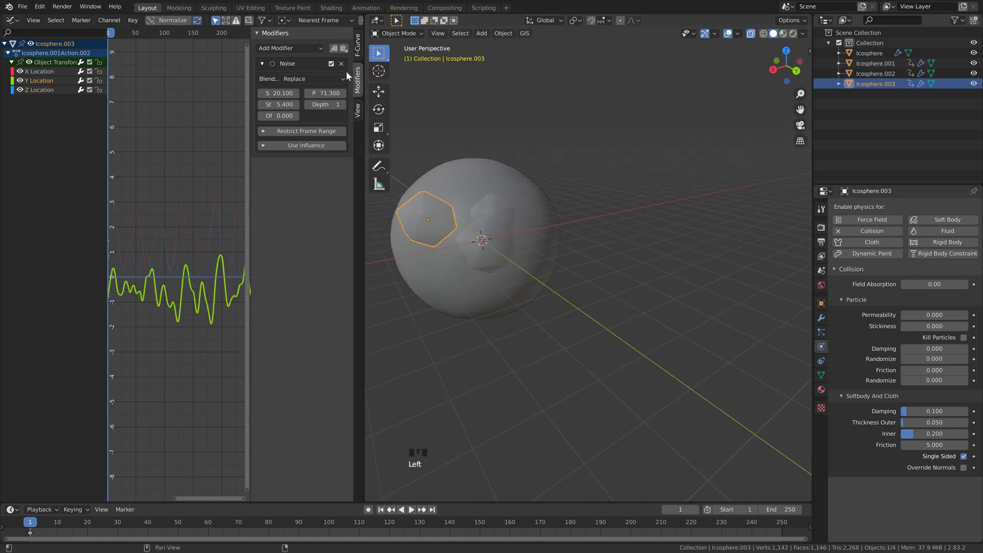
pyautogui.moveTo(325, 93); pyautogui.dragTo(415, 80)
pyautogui.click(41, 71)
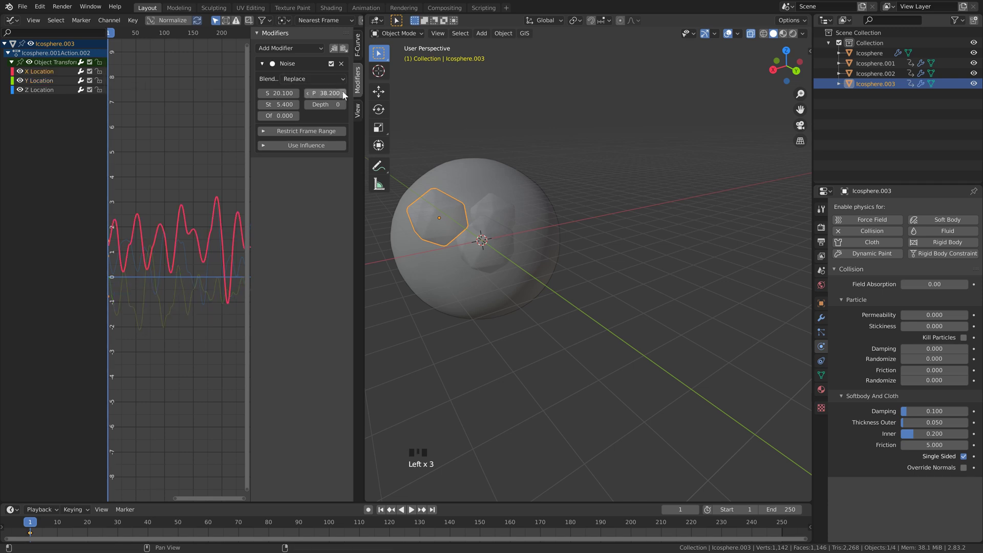
pyautogui.click(326, 94)
pyautogui.moveTo(326, 94); pyautogui.dragTo(523, 81)
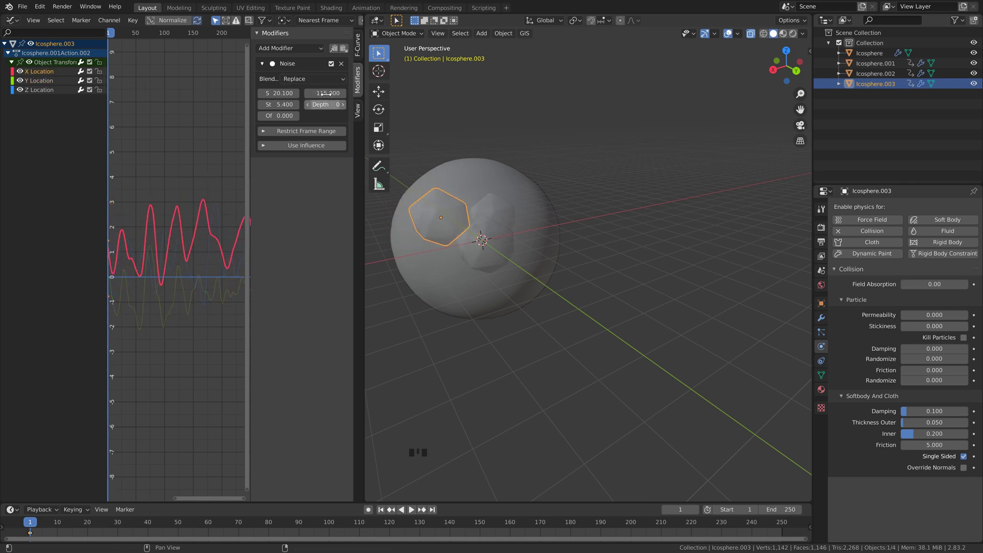
# Play the animation to examine how all three small icospheres move, and return to frame 1.
pyautogui.moveTo(419, 220); pyautogui.dragTo(524, 214, button='middle')
pyautogui.scroll(-2, 500, 216)
pyautogui.press('space')
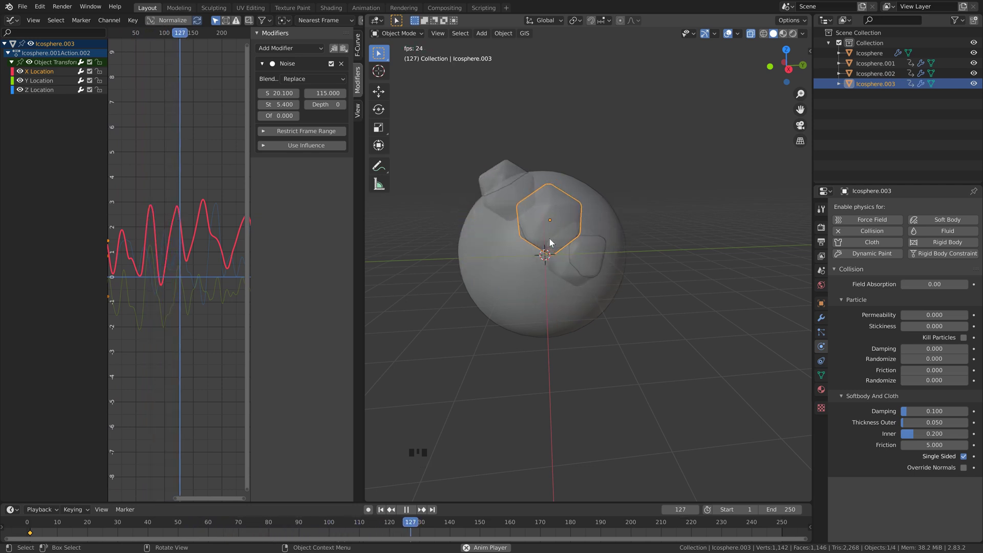
pyautogui.press('space')
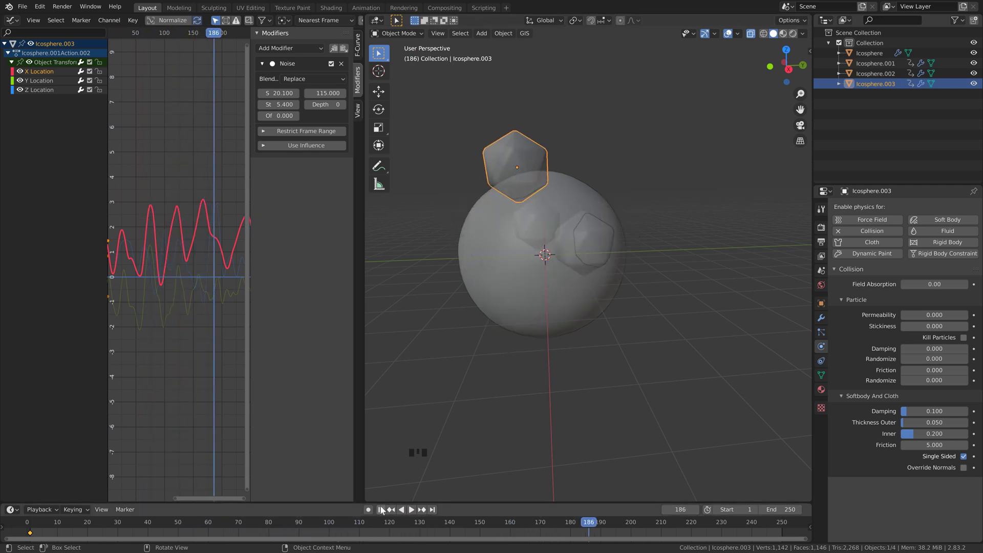
pyautogui.hotkey('shift', 'Left')
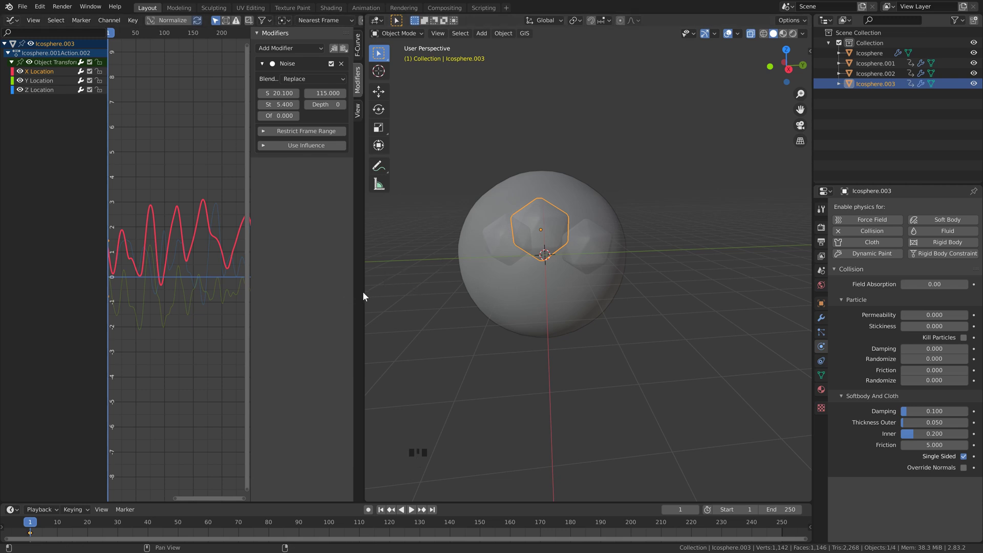
# Merge the Graph Editor area into the 3D viewport.
pyautogui.moveTo(363, 295); pyautogui.dragTo(354, 319, button='right')
pyautogui.click(191, 295)
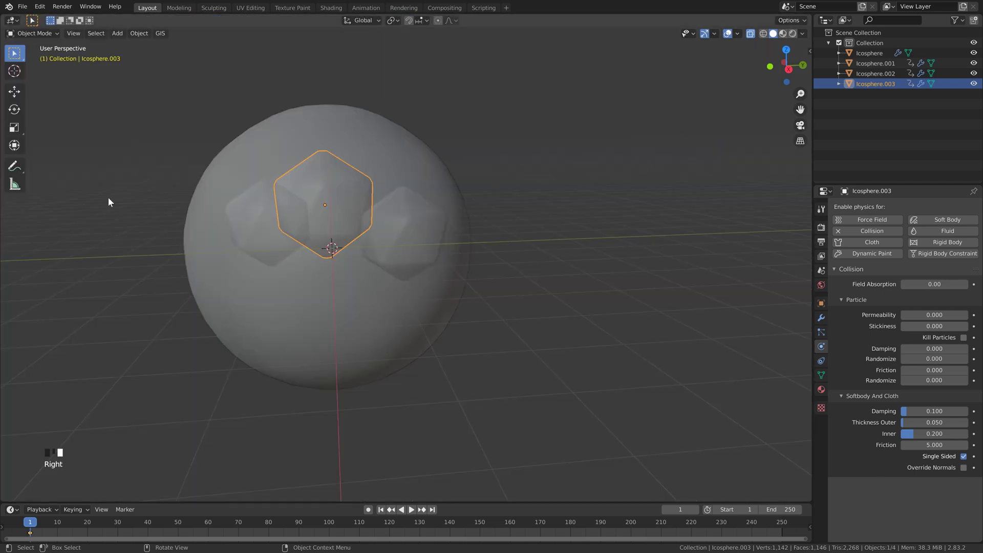
pyautogui.moveTo(34, 229); pyautogui.dragTo(505, 181, button='middle')
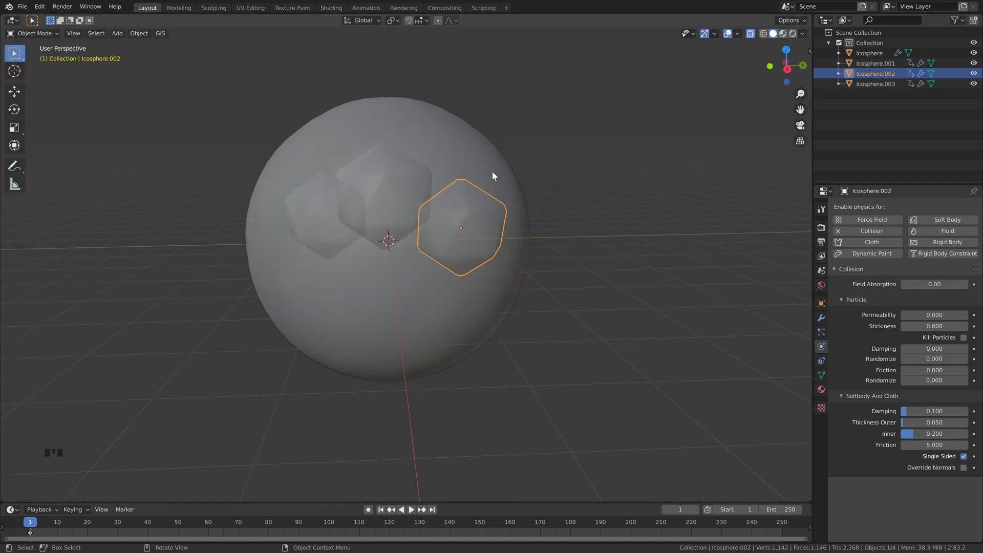
# Add Cloth physics to the large outer icosphere and set its quality steps to 15.
pyautogui.click(493, 171)
pyautogui.scroll(-2, 499, 169)
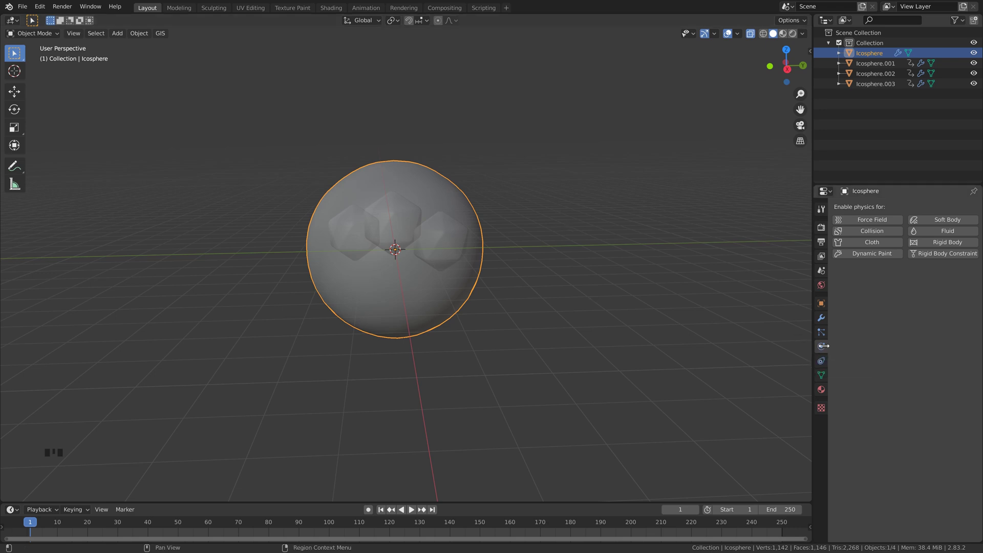
pyautogui.click(873, 243)
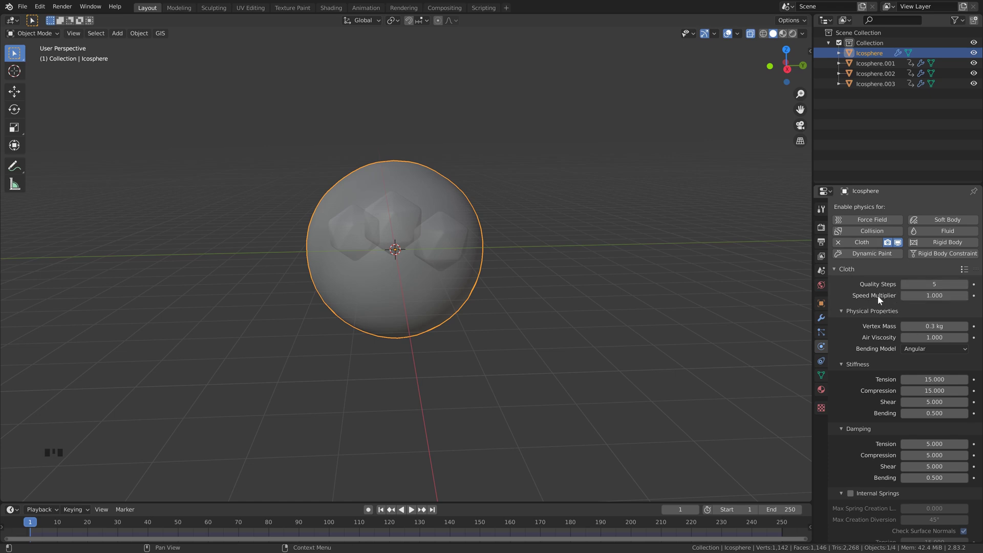
pyautogui.click(931, 281)
pyautogui.write('15')
pyautogui.press('Return')
# Enable Pressure in the large sphere's cloth settings and set the pressure to -5.
pyautogui.scroll(-20, 867, 318)
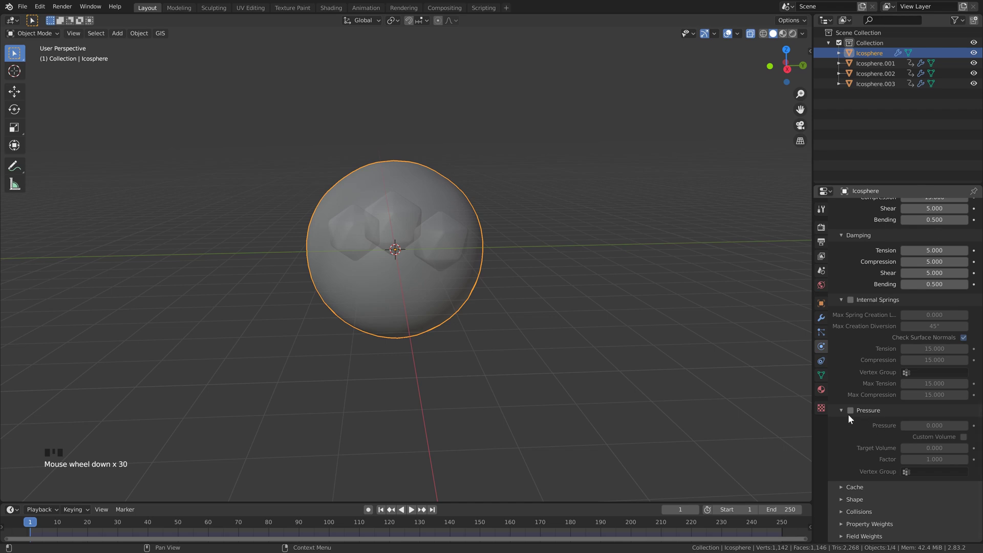
pyautogui.click(851, 410)
pyautogui.scroll(-2, 579, 333)
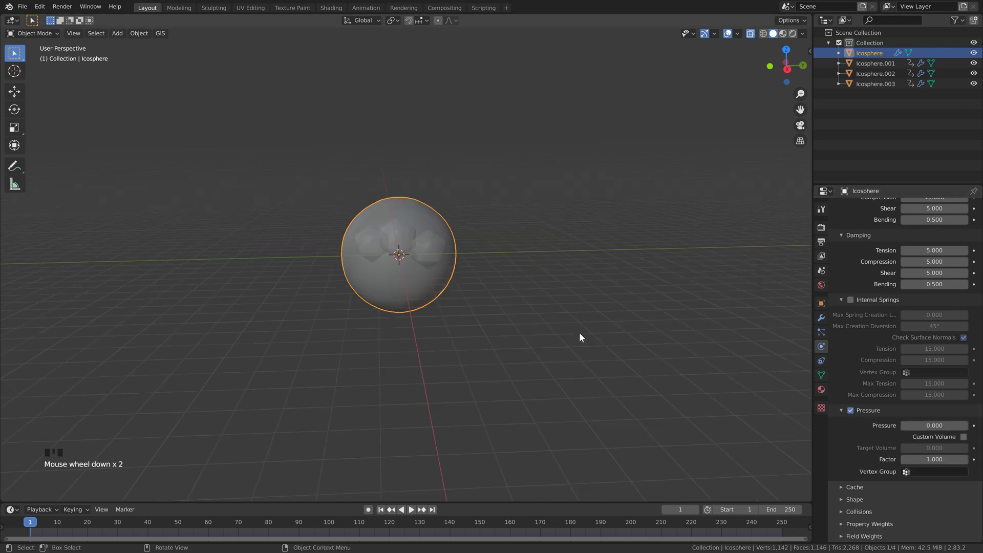
pyautogui.scroll(3, 563, 328)
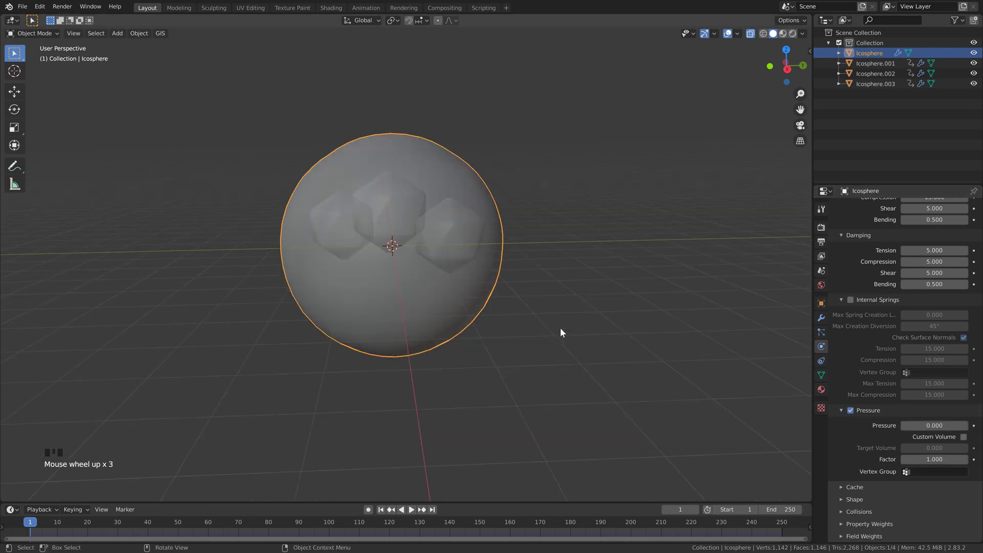
pyautogui.doubleClick(932, 425)
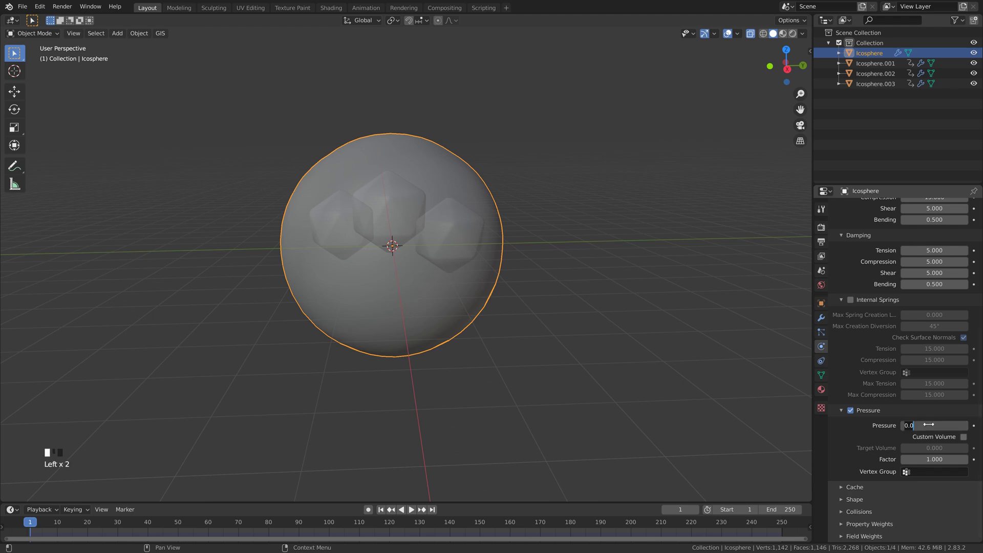
pyautogui.write('1')
pyautogui.press('Return')
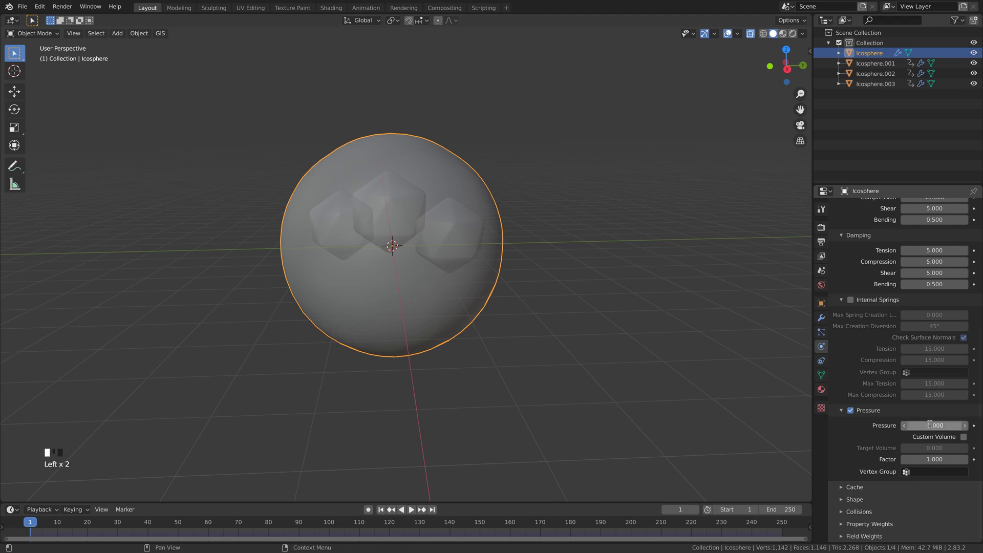
# Set the cloth's collision quality to 15.
pyautogui.scroll(-3, 856, 434)
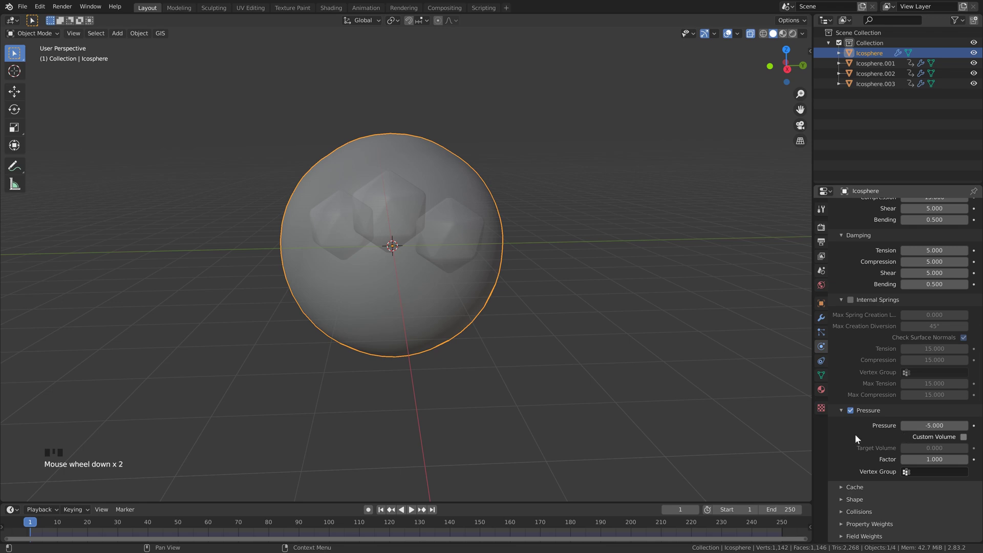
pyautogui.click(841, 512)
pyautogui.scroll(-12, 873, 499)
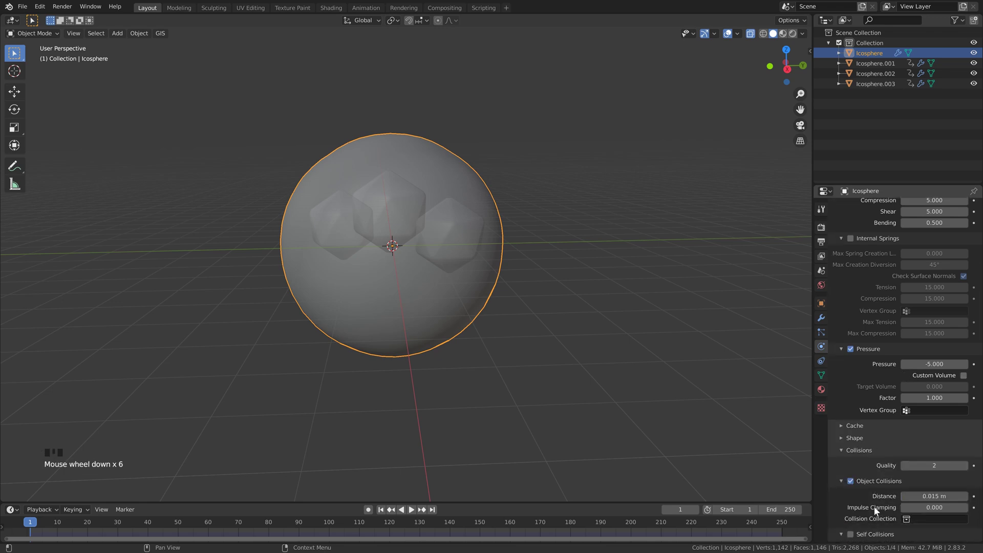
pyautogui.scroll(-1, 868, 482)
pyautogui.click(932, 390)
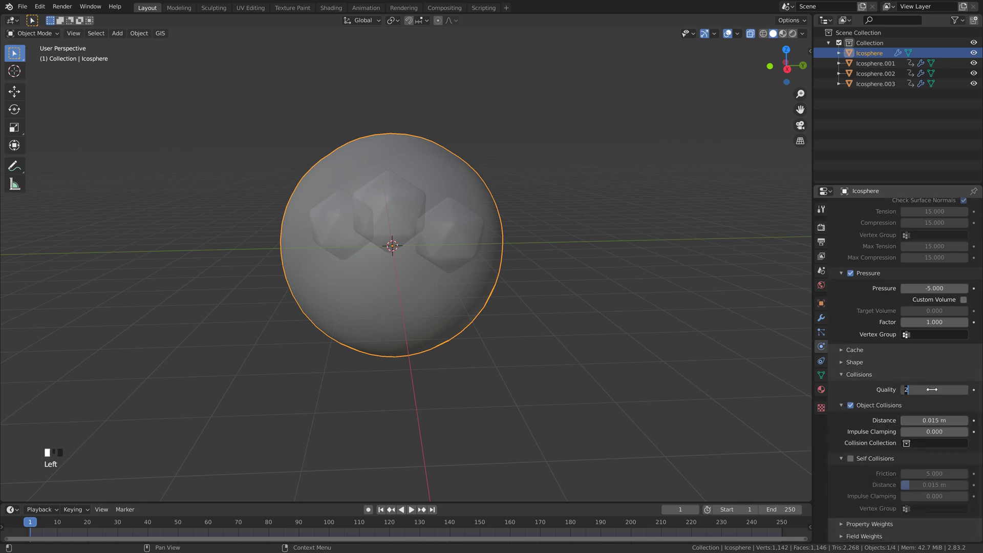
pyautogui.write('15')
pyautogui.press('Return')
# Set the cloth's object collision distance to 0.05 m and enable Self Collisions.
pyautogui.write('0.05')
pyautogui.press('Return')
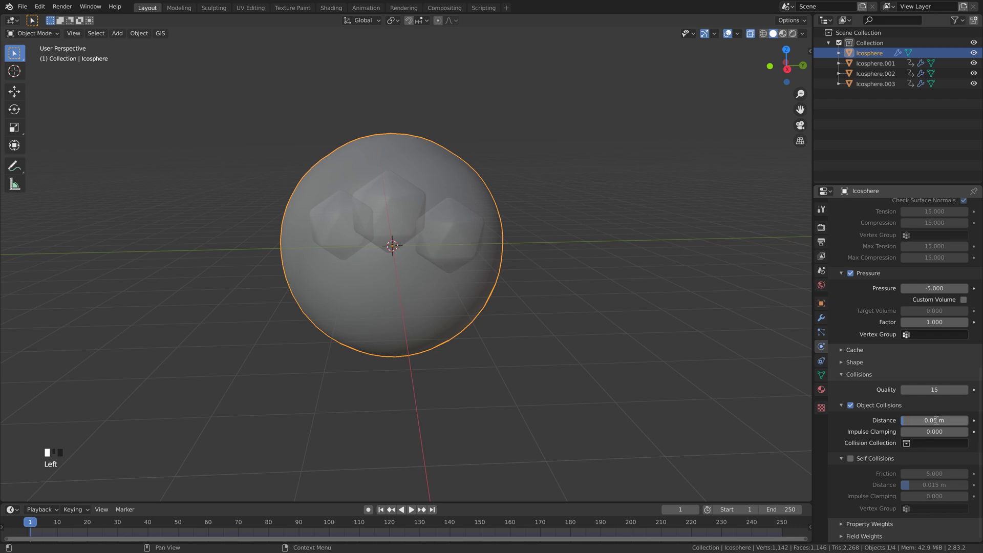
pyautogui.click(851, 459)
pyautogui.scroll(-4, 865, 469)
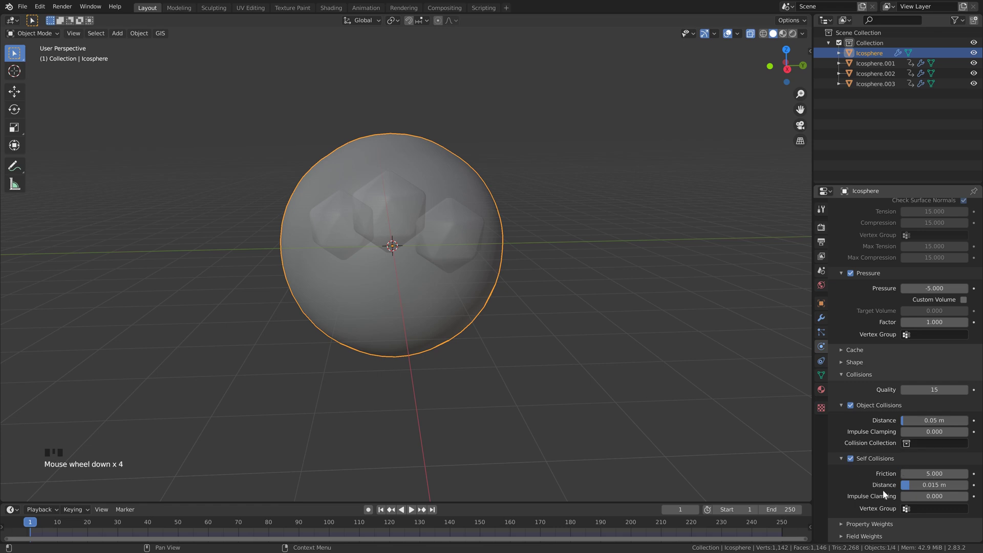
# Set the Gravity field weight of the cloth to 0.
pyautogui.click(841, 536)
pyautogui.scroll(-15, 888, 512)
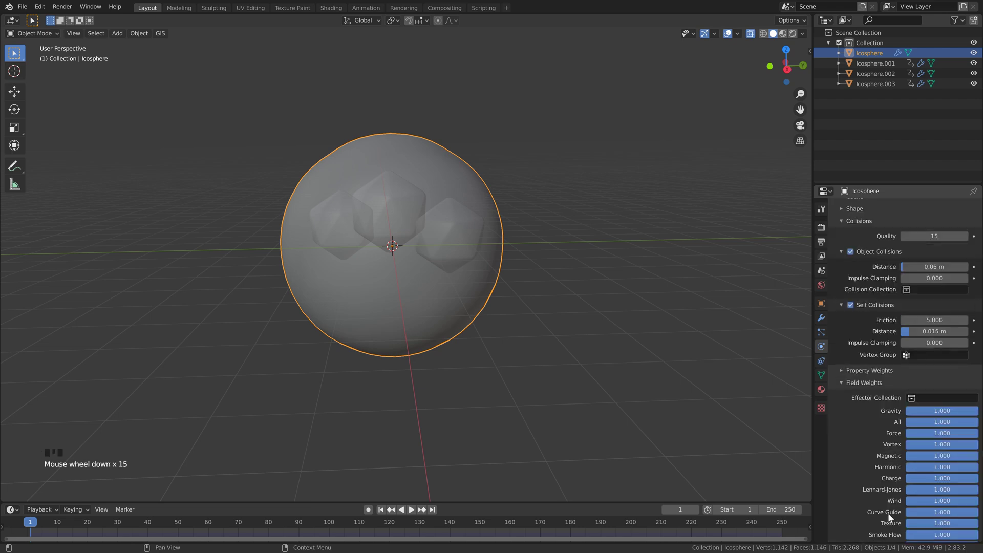
pyautogui.click(951, 413)
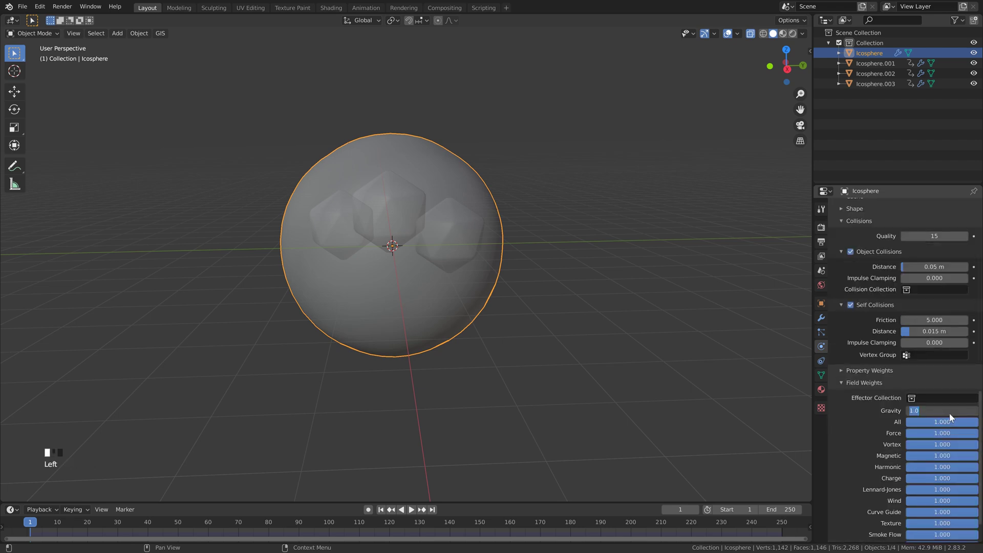
pyautogui.write('0')
pyautogui.press('Return')
# Run the cloth simulation briefly to frame 6 and turn off X-ray display to inspect the deformed shape.
pyautogui.scroll(-3, 518, 343)
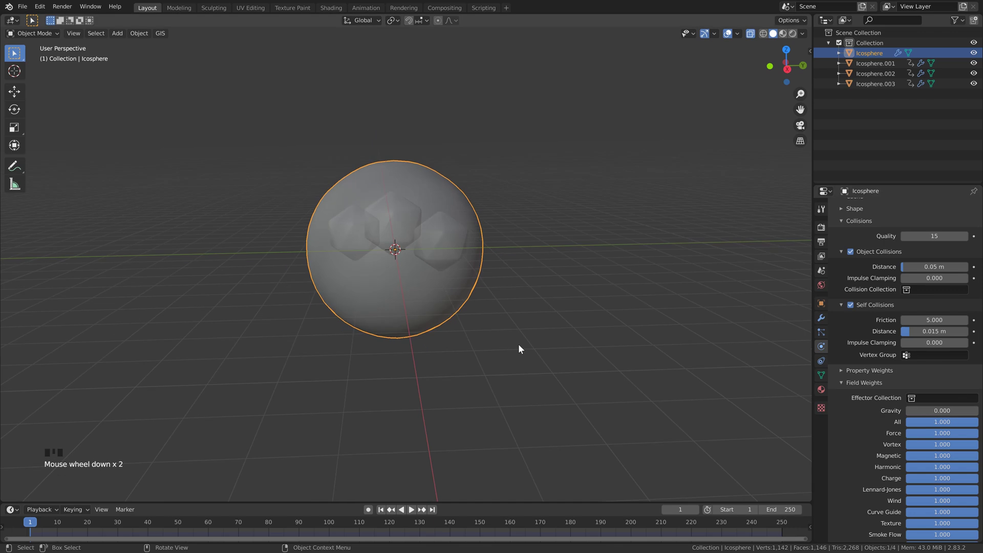
pyautogui.press('space')
pyautogui.press('space')
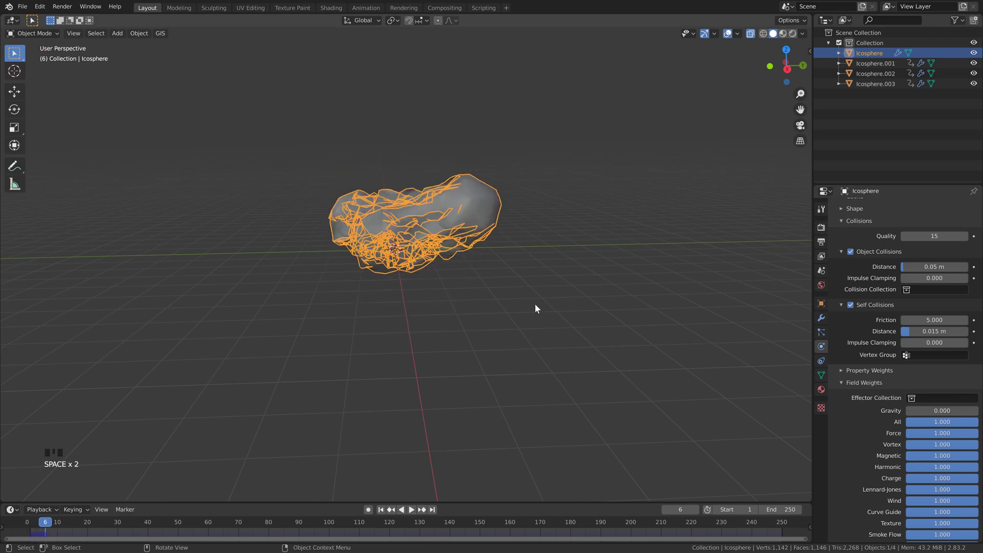
pyautogui.click(531, 302)
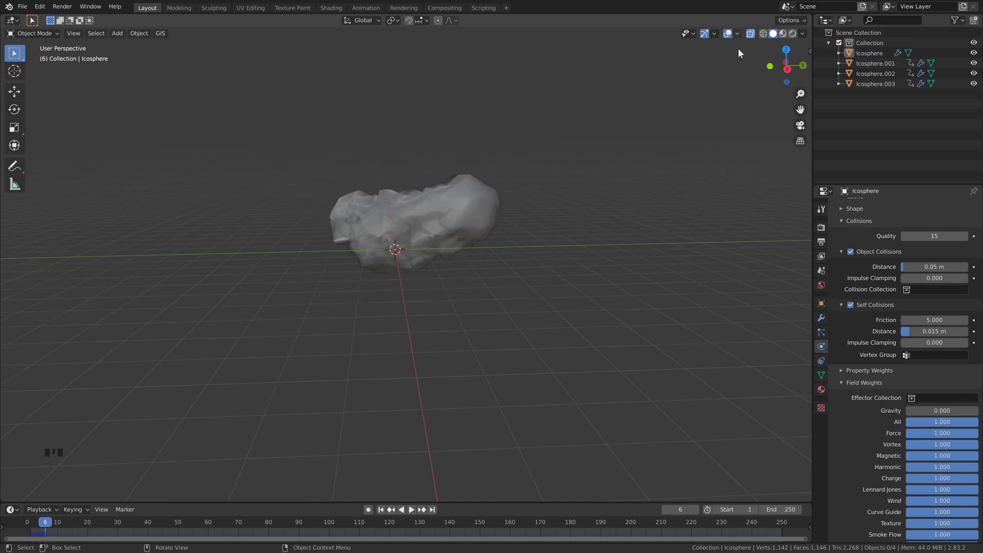
pyautogui.click(750, 34)
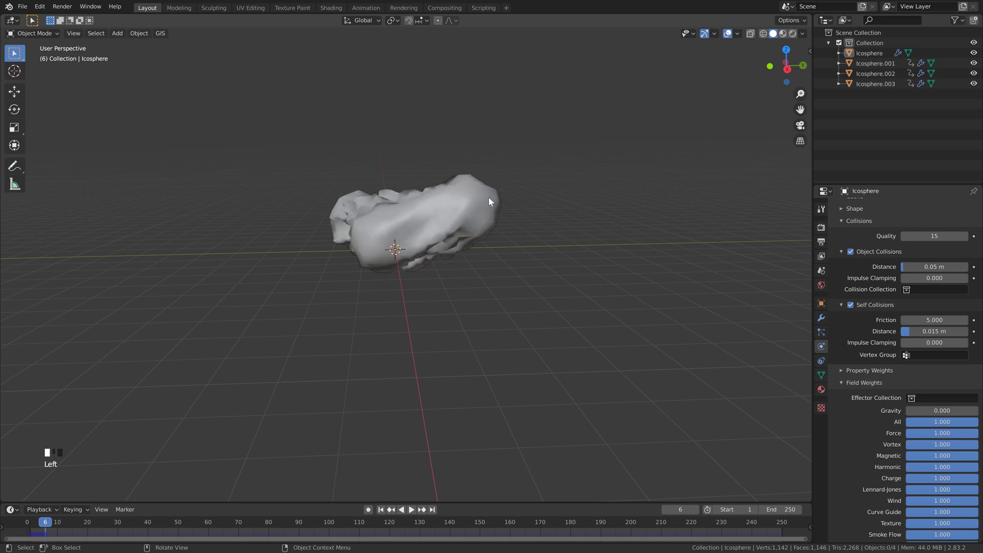
pyautogui.scroll(2, 463, 207)
pyautogui.moveTo(462, 207); pyautogui.dragTo(420, 223, button='middle')
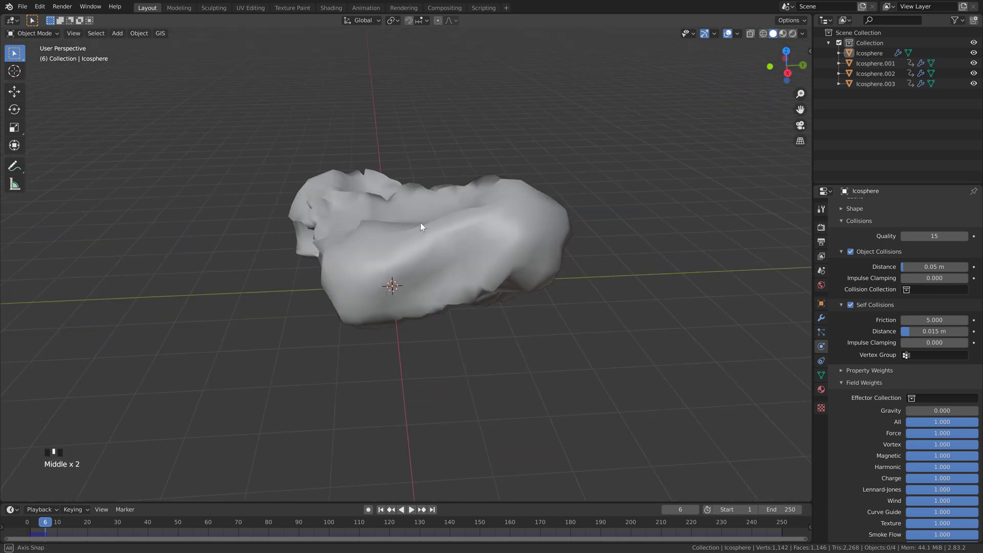
# Rename the large outer icosphere to "cloth".
pyautogui.click(438, 241)
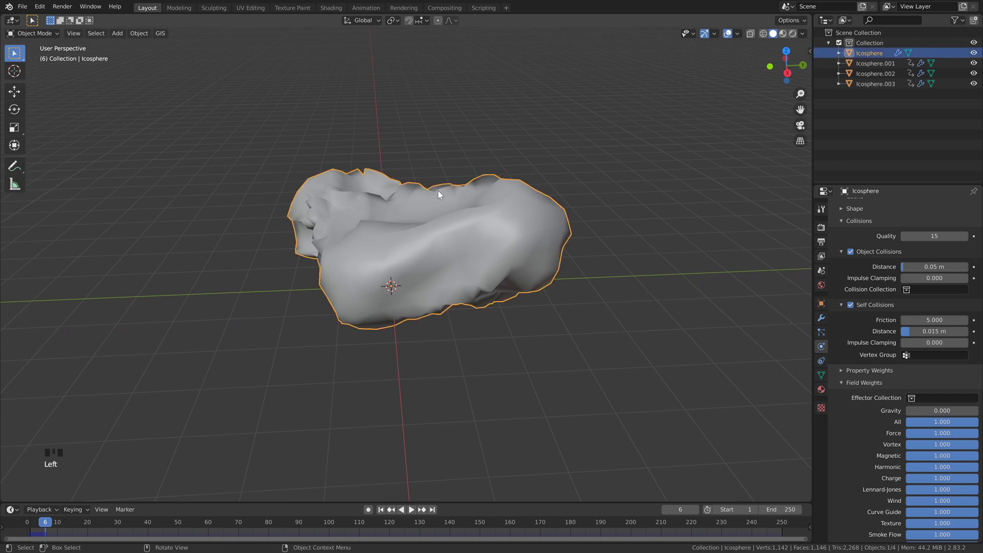
pyautogui.click(871, 53)
pyautogui.doubleClick(871, 53)
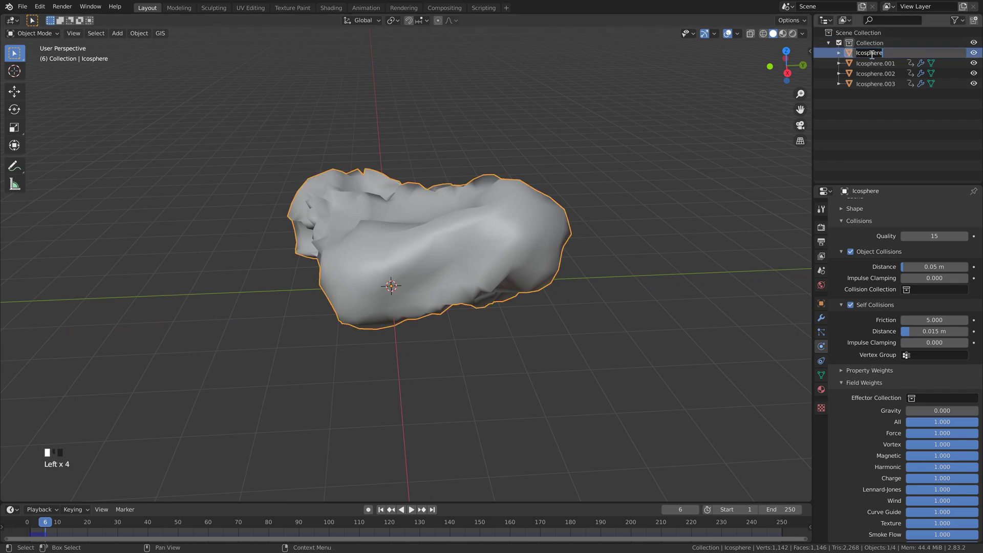
pyautogui.write('cloth')
pyautogui.press('Return')
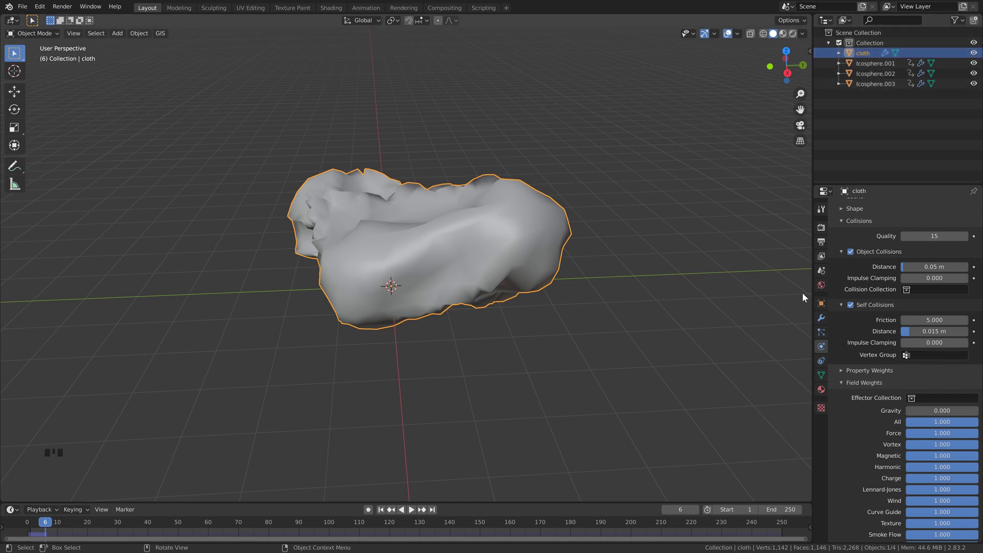
# Add a second Subdivision Surface modifier after the Cloth modifier and set its viewport subdivisions to 2.
pyautogui.click(821, 316)
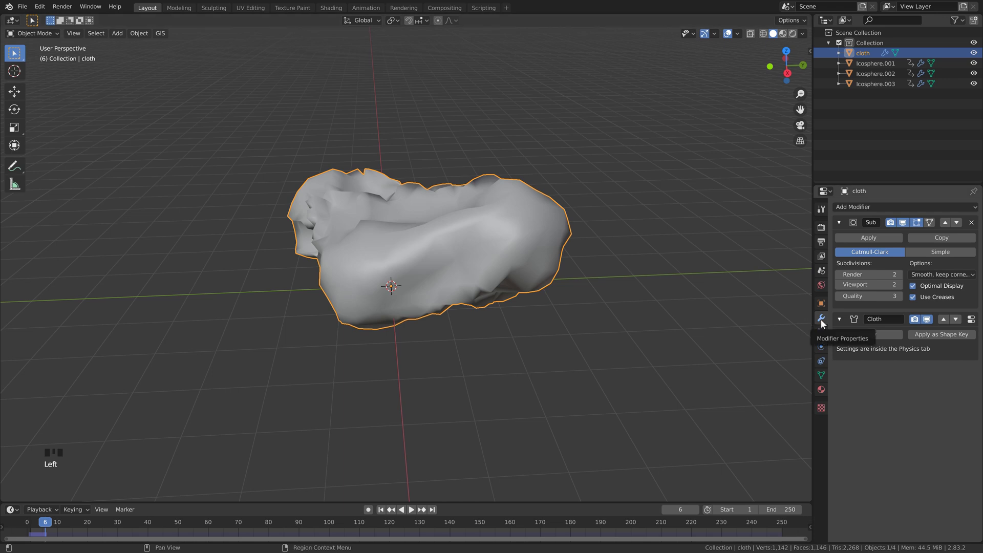
pyautogui.click(784, 286)
pyautogui.click(868, 207)
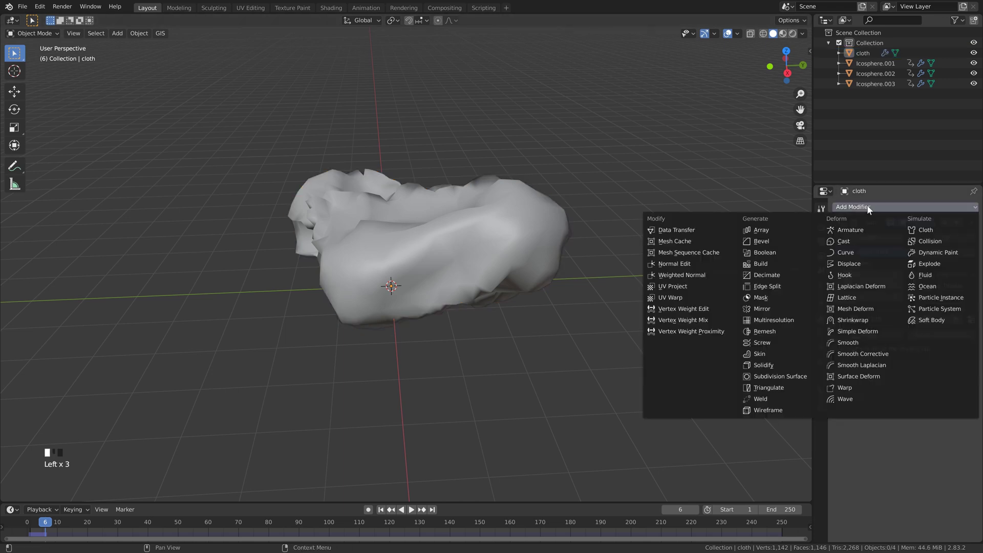
pyautogui.click(779, 378)
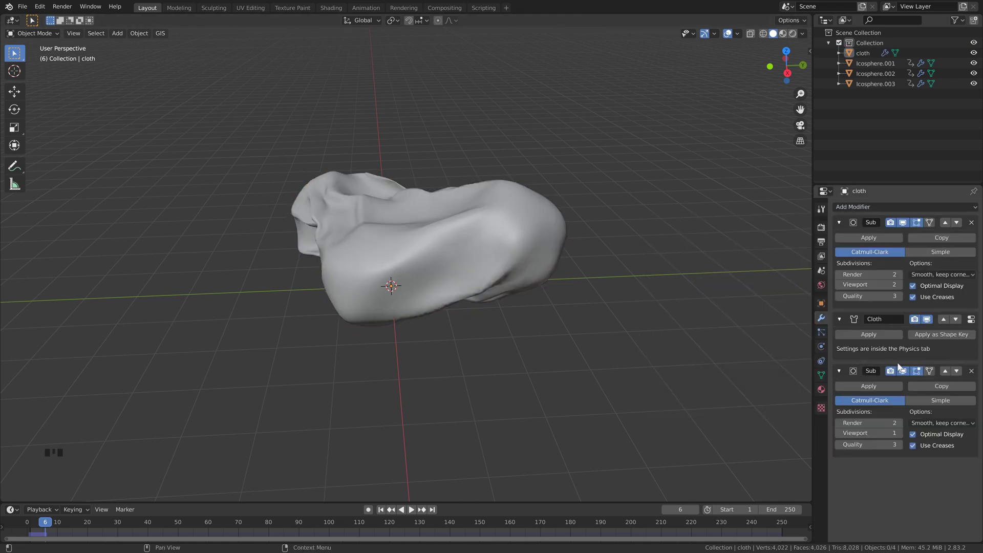
pyautogui.click(900, 433)
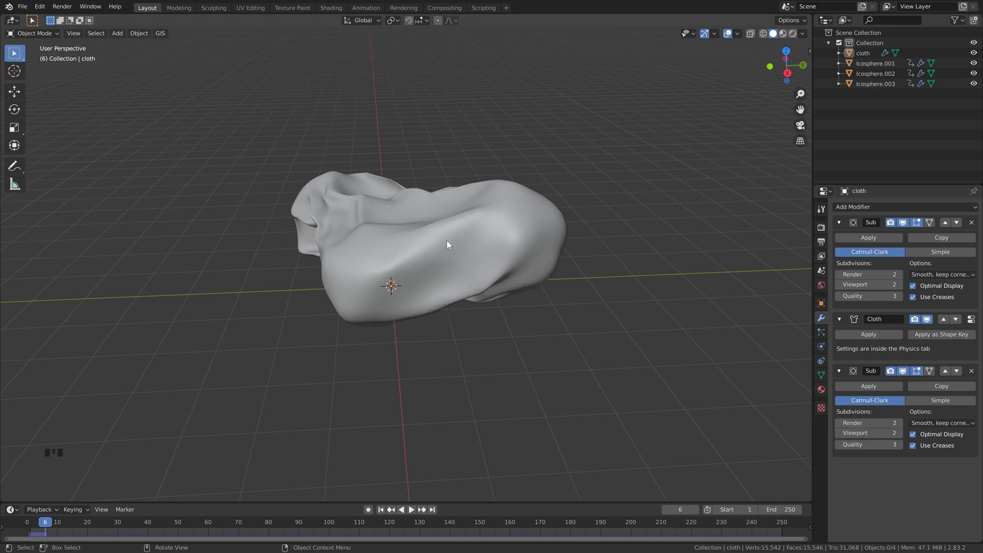
# Inspect the smoothed cloth shape from another angle and return the animation to frame 1.
pyautogui.scroll(-3, 446, 240)
pyautogui.moveTo(445, 241); pyautogui.dragTo(419, 212, button='middle')
pyautogui.scroll(2, 428, 277)
pyautogui.click(380, 510)
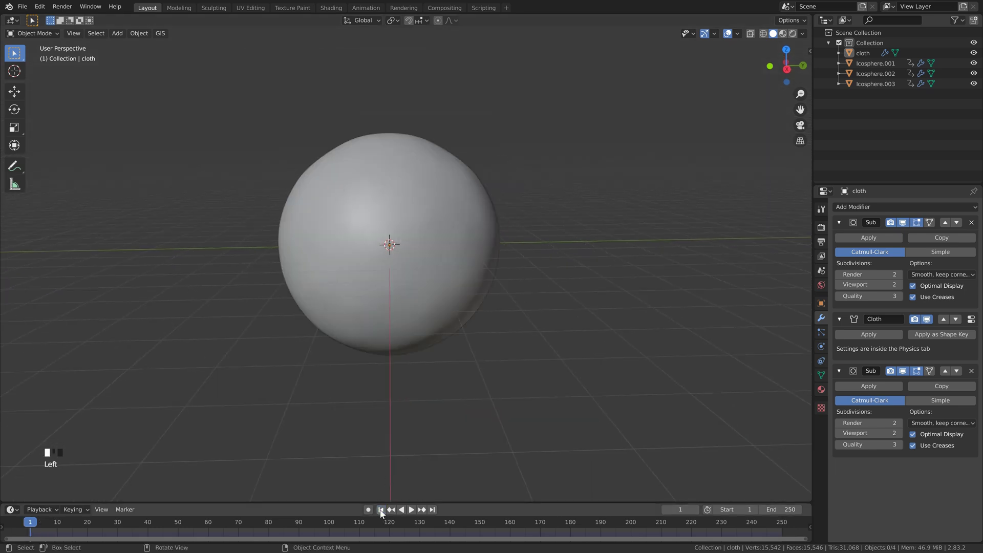
# Set the simulation start of the cloth object's cache to -5.
pyautogui.click(821, 346)
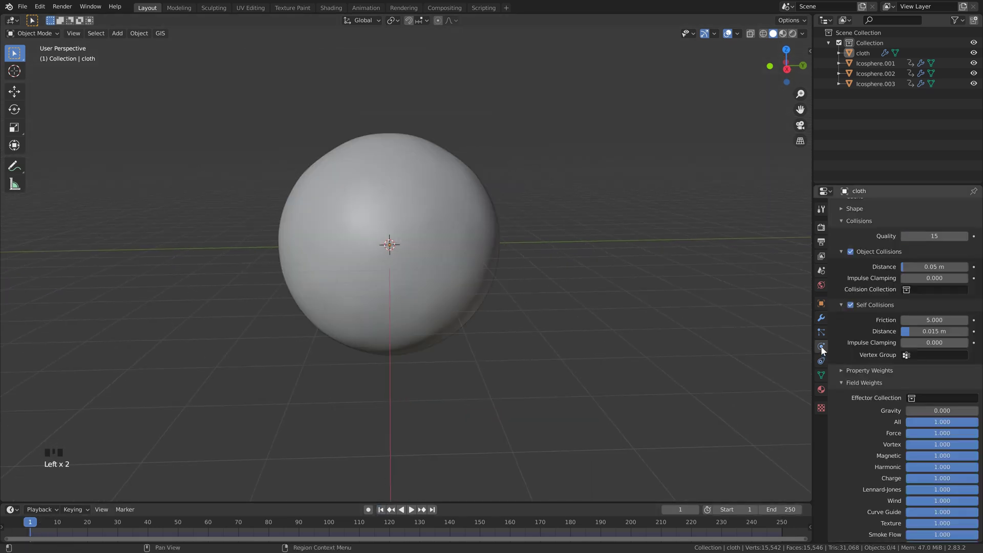
pyautogui.click(461, 213)
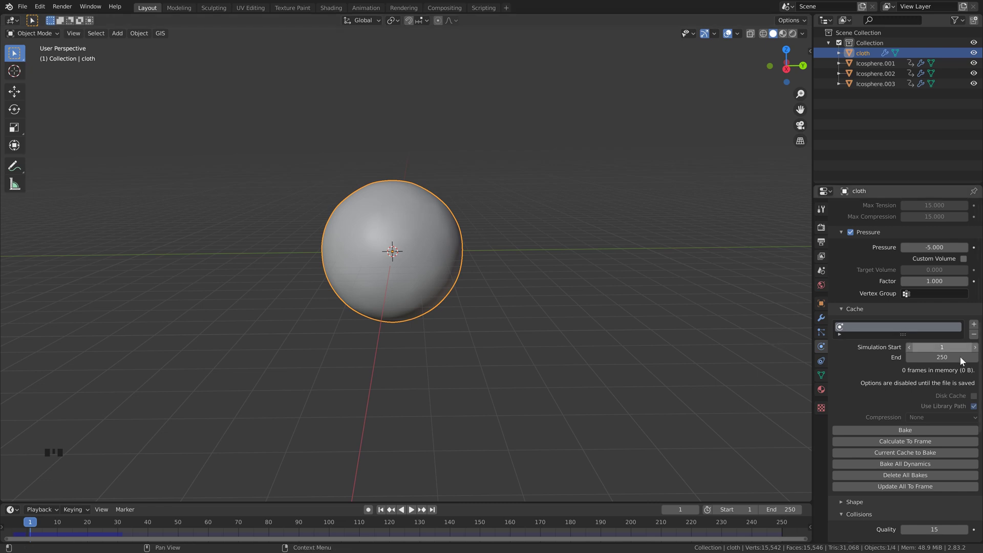
pyautogui.click(944, 348)
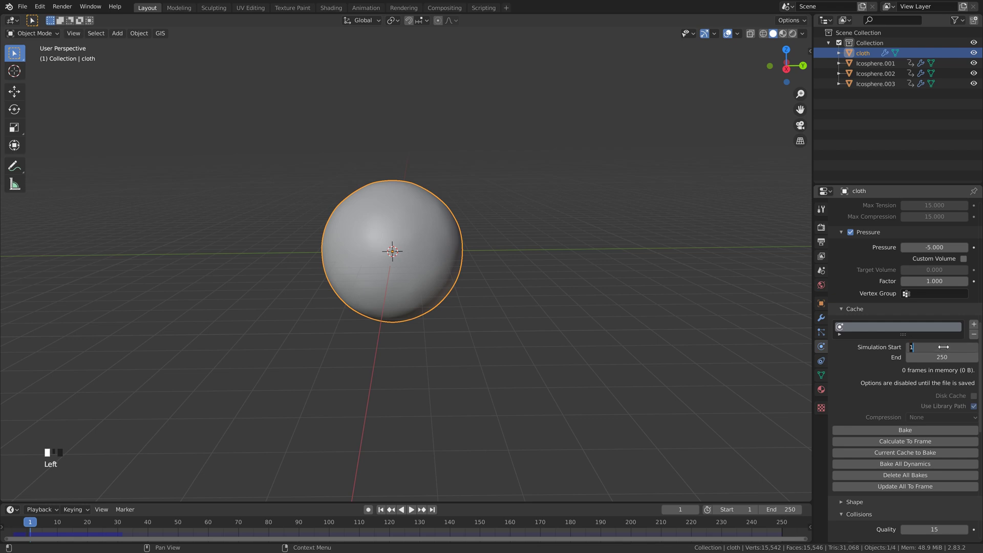
pyautogui.click(886, 376)
pyautogui.click(944, 348)
pyautogui.write('-5')
pyautogui.press('Return')
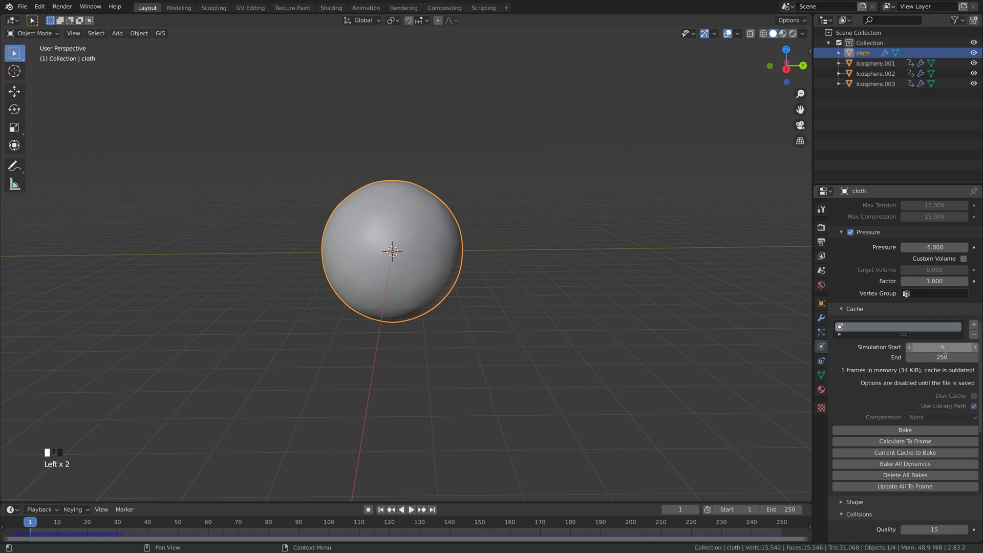
# Try baking the cloth simulation, stop it early to examine the shape on frame 1, and delete the bake.
pyautogui.click(890, 429)
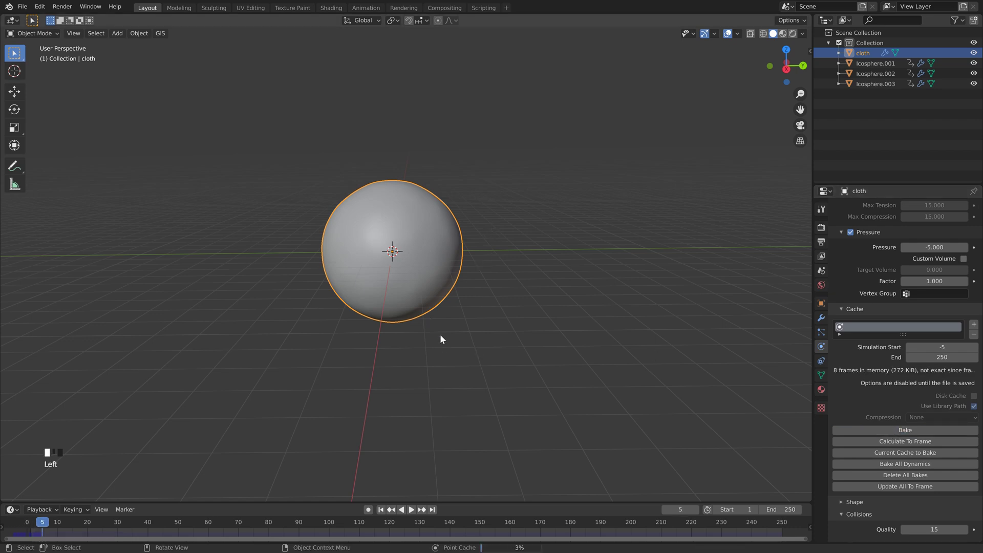
pyautogui.press('Escape')
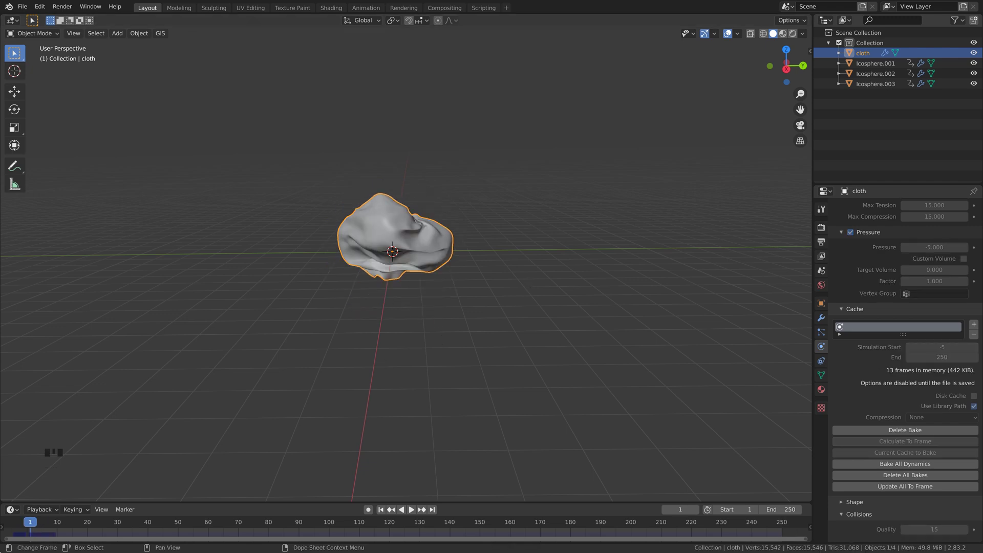
pyautogui.scroll(3, 470, 262)
pyautogui.moveTo(394, 207); pyautogui.dragTo(461, 231, button='middle')
pyautogui.scroll(1, 348, 235)
pyautogui.scroll(-2, 348, 238)
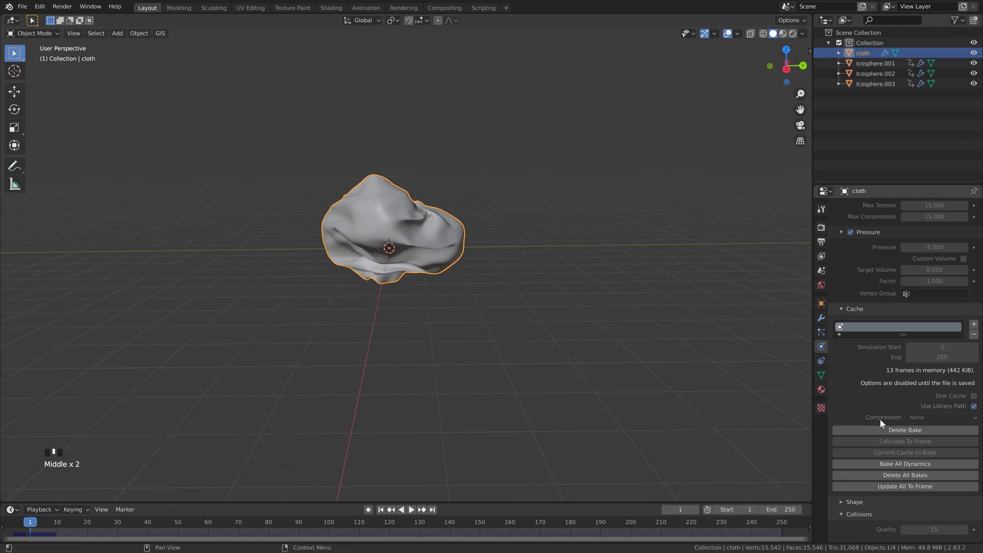
pyautogui.click(882, 429)
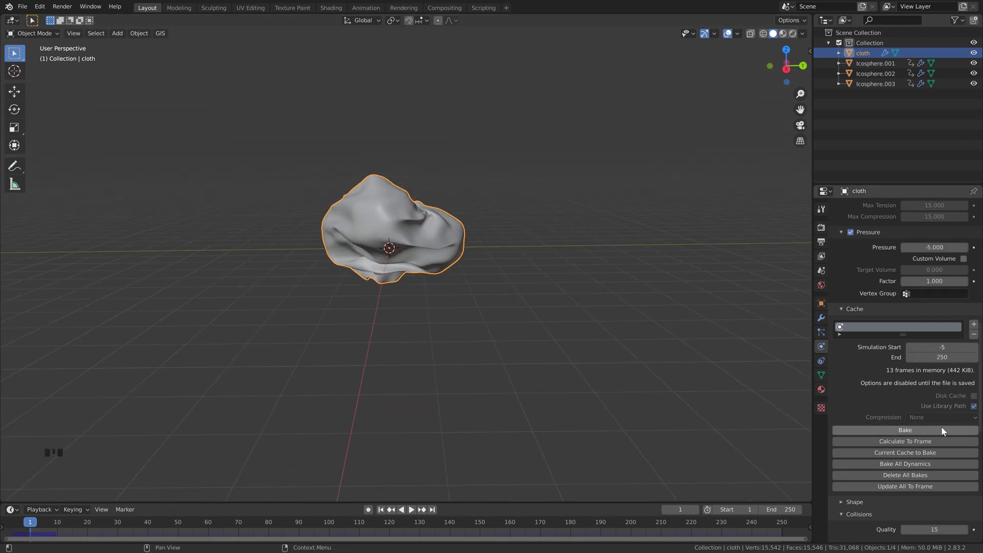
# Bake the cloth simulation from its cache and stop the bake once it has passed frame 150.
pyautogui.click(905, 431)
pyautogui.scroll(-2, 547, 376)
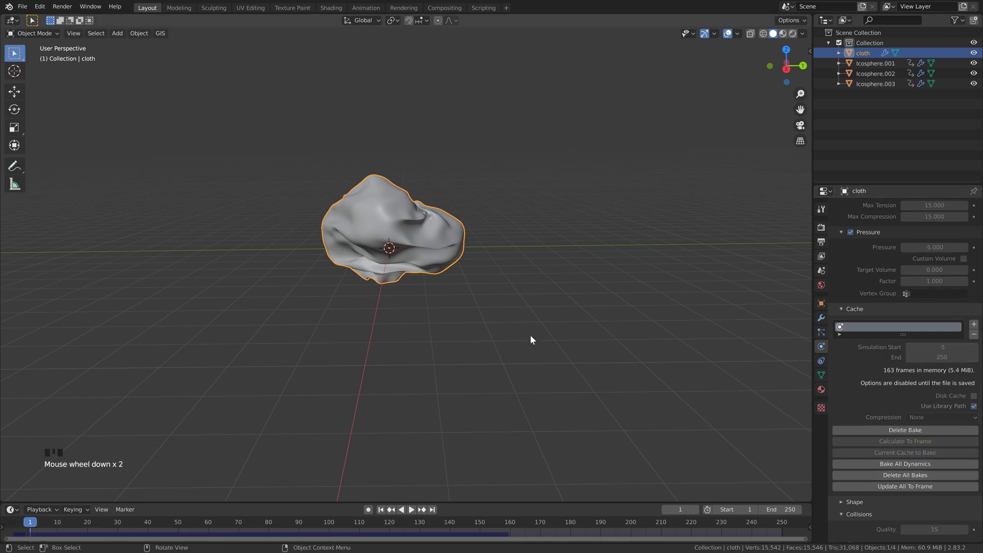
pyautogui.scroll(1, 528, 339)
pyautogui.scroll(-1, 528, 339)
pyautogui.moveTo(527, 339); pyautogui.dragTo(530, 311, button='middle')
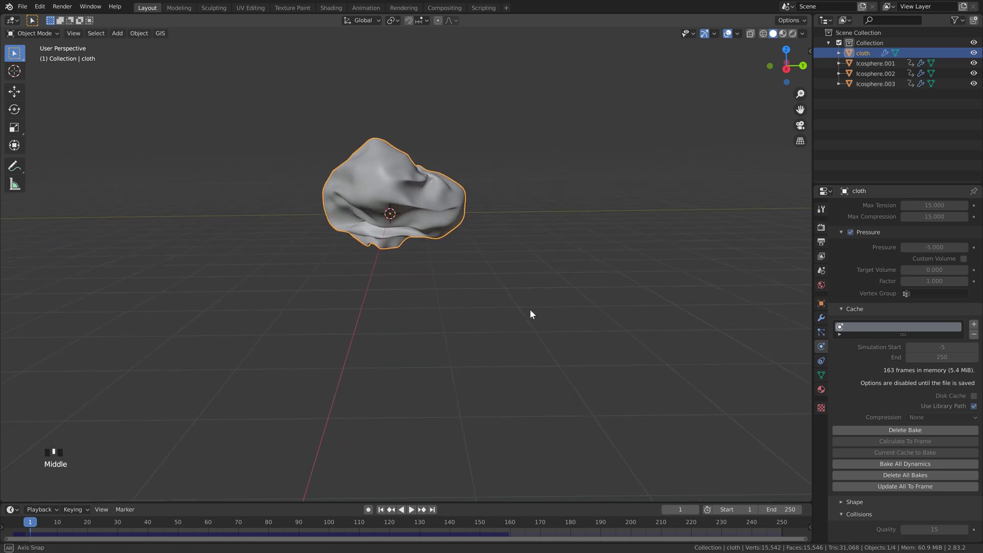
# Set the scene's end frame to 150 and fit the timeline to the shortened range.
pyautogui.click(789, 507)
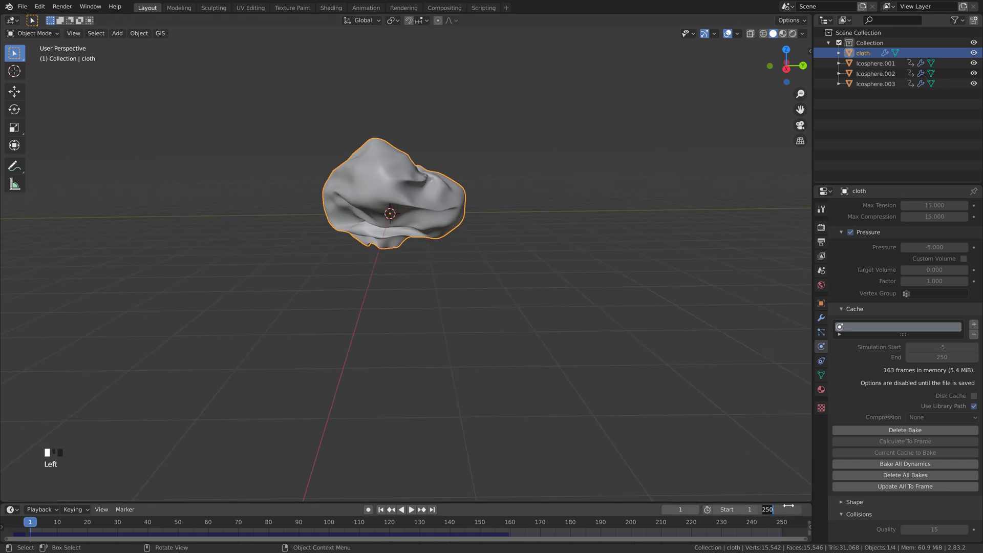
pyautogui.write('150')
pyautogui.press('Return')
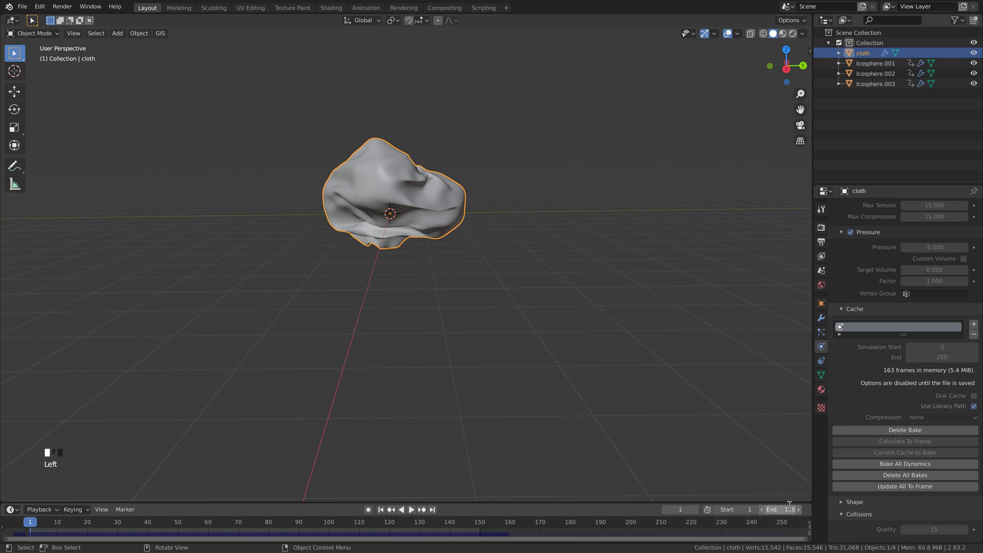
pyautogui.moveTo(805, 539); pyautogui.dragTo(546, 527)
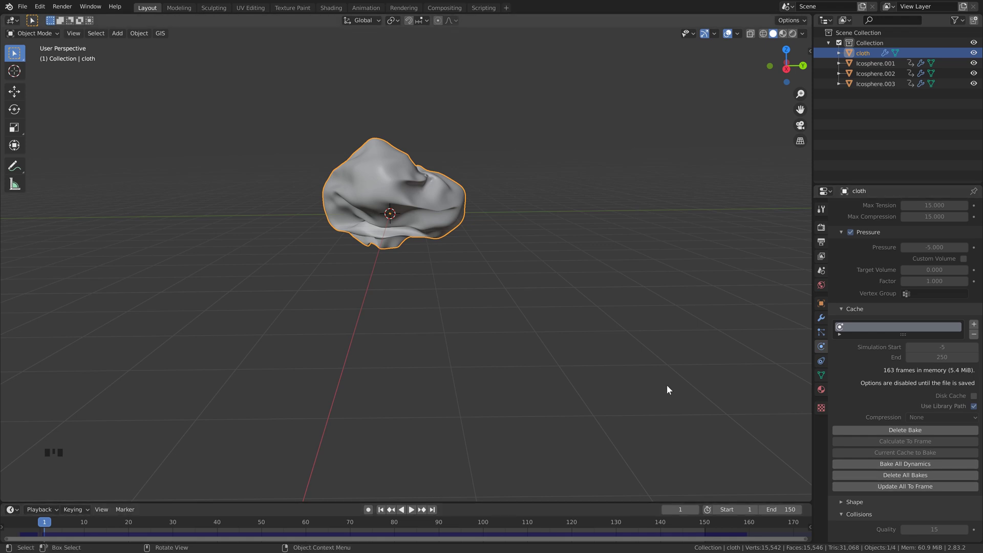
# Play back the baked cloth animation in the viewport, stop it, and return to frame 1.
pyautogui.scroll(-2, 587, 353)
pyautogui.press('space')
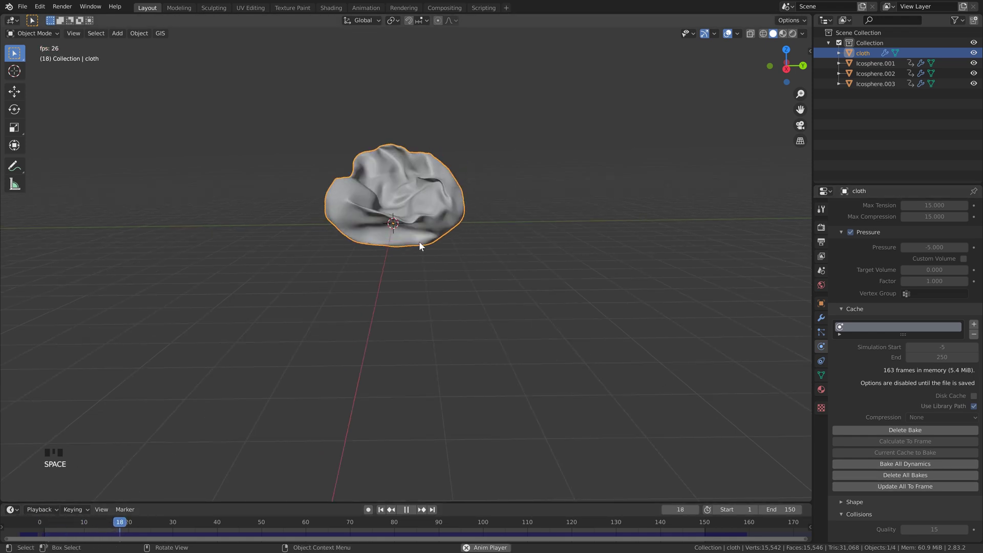
pyautogui.scroll(-2, 457, 256)
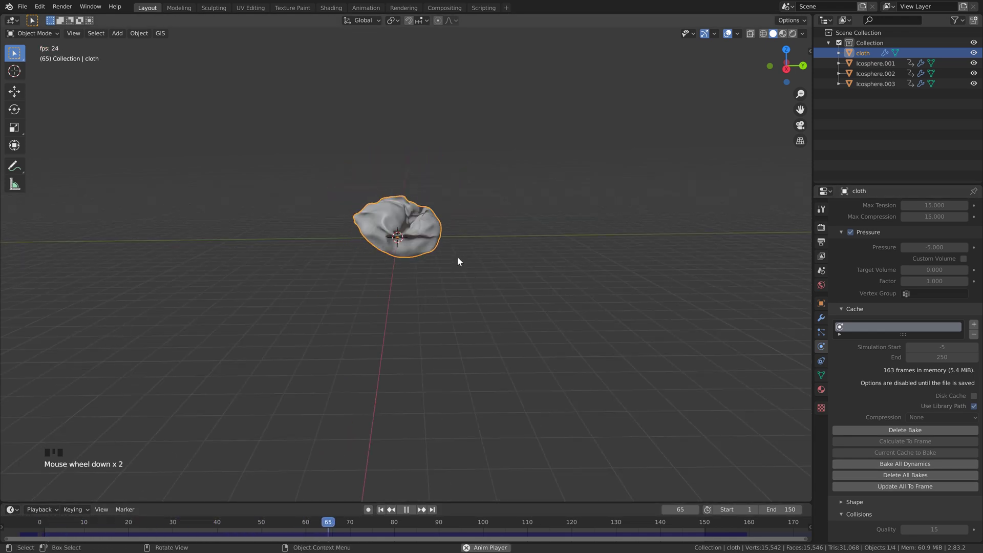
pyautogui.press('Escape')
pyautogui.scroll(1, 415, 340)
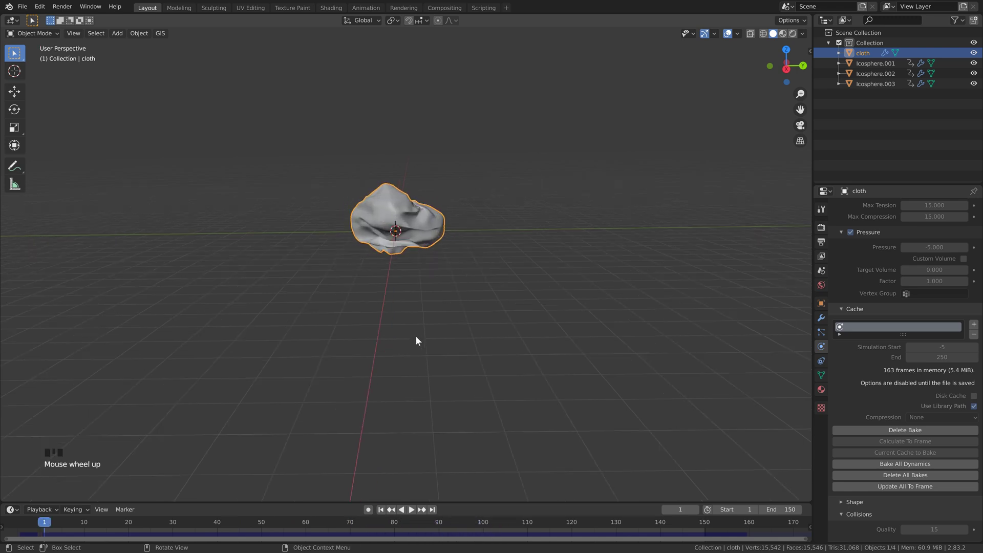
pyautogui.keyDown('shift'); pyautogui.moveTo(415, 340); pyautogui.dragTo(432, 235, button='middle'); pyautogui.keyUp('shift')
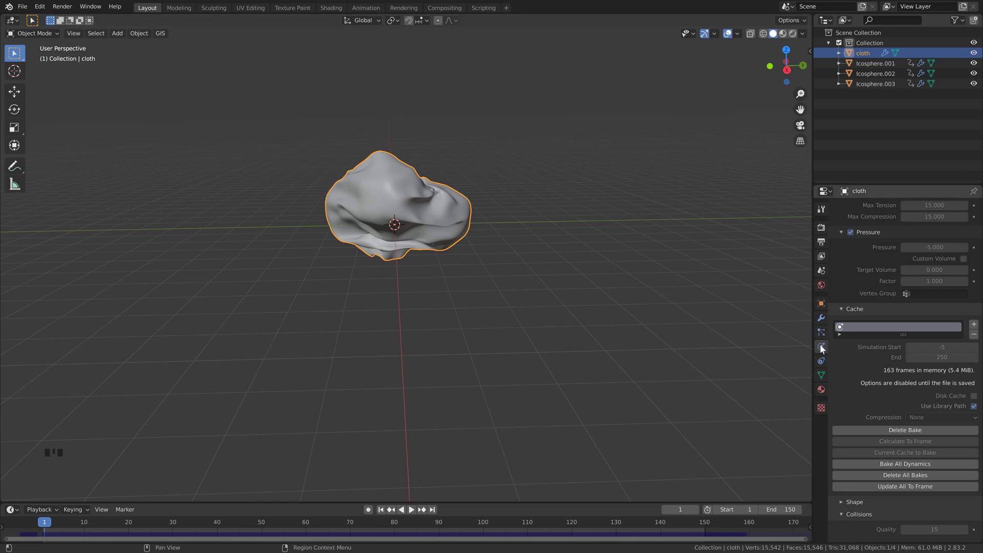
# Review the cloth object's physics settings from quality steps down to collisions and examine the cloth from other angles.
pyautogui.scroll(18, 870, 329)
pyautogui.scroll(2, 870, 328)
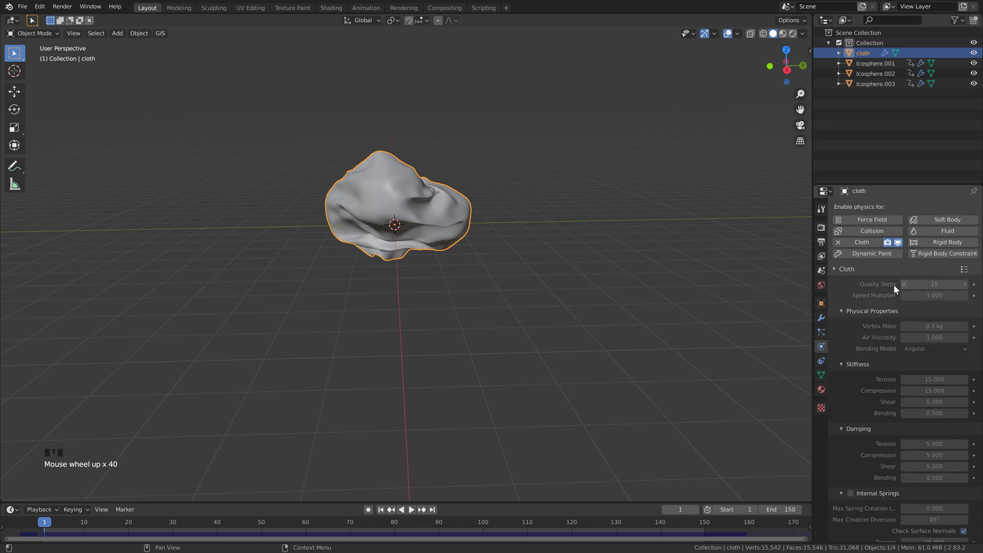
pyautogui.scroll(-3, 892, 399)
pyautogui.scroll(20, 891, 359)
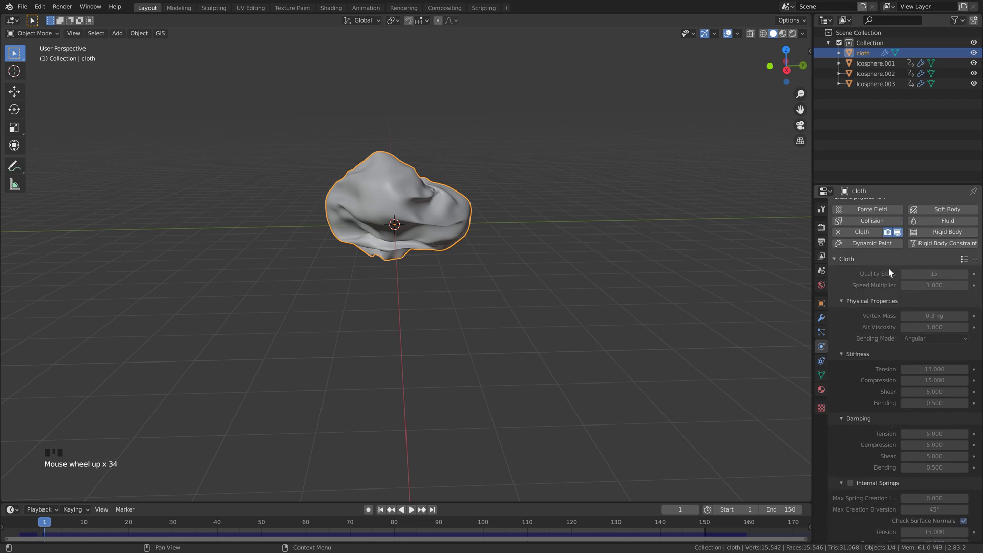
pyautogui.scroll(-20, 870, 372)
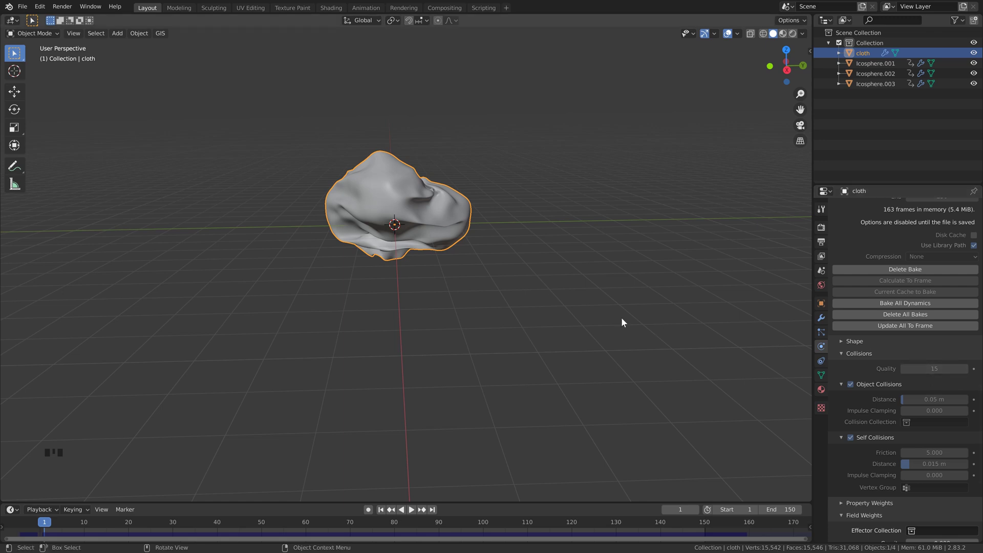
pyautogui.moveTo(550, 285); pyautogui.dragTo(454, 312, button='middle')
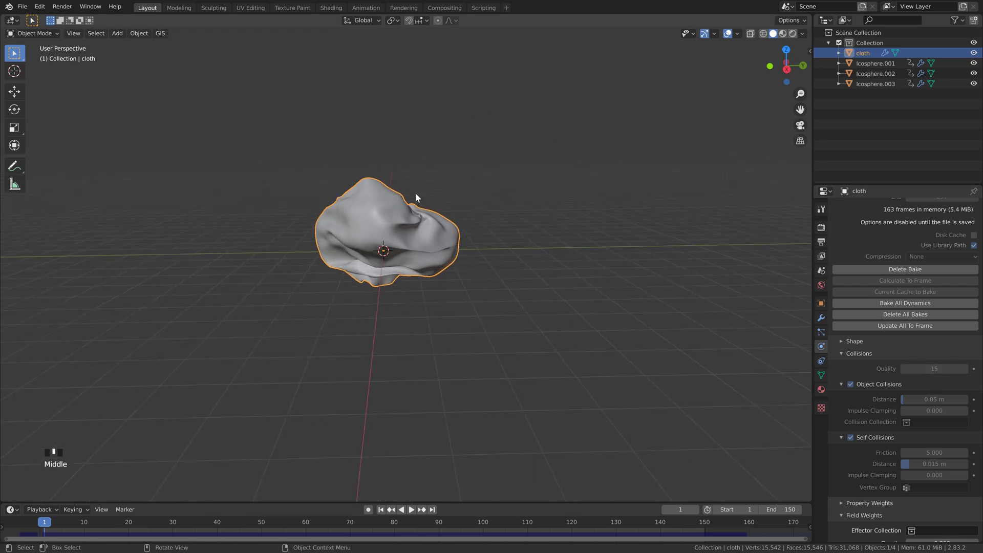
pyautogui.moveTo(415, 194); pyautogui.dragTo(479, 211, button='middle')
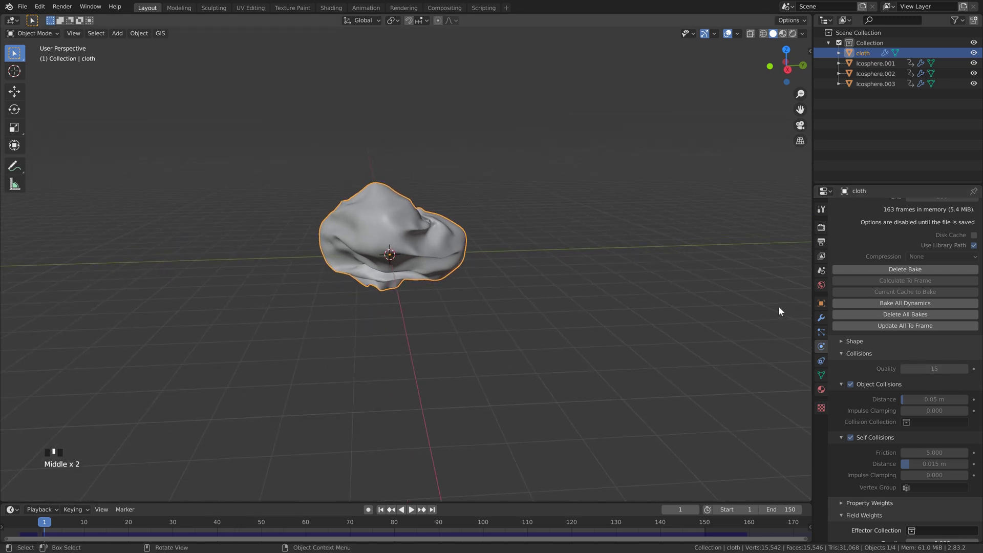
# Set the world background color to an Environment Texture.
pyautogui.click(821, 285)
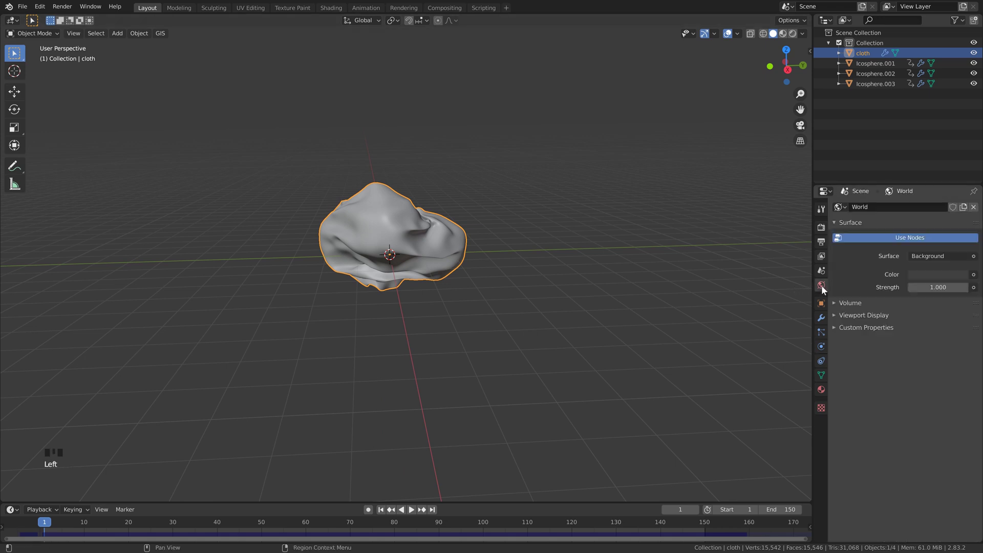
pyautogui.click(966, 274)
pyautogui.click(768, 320)
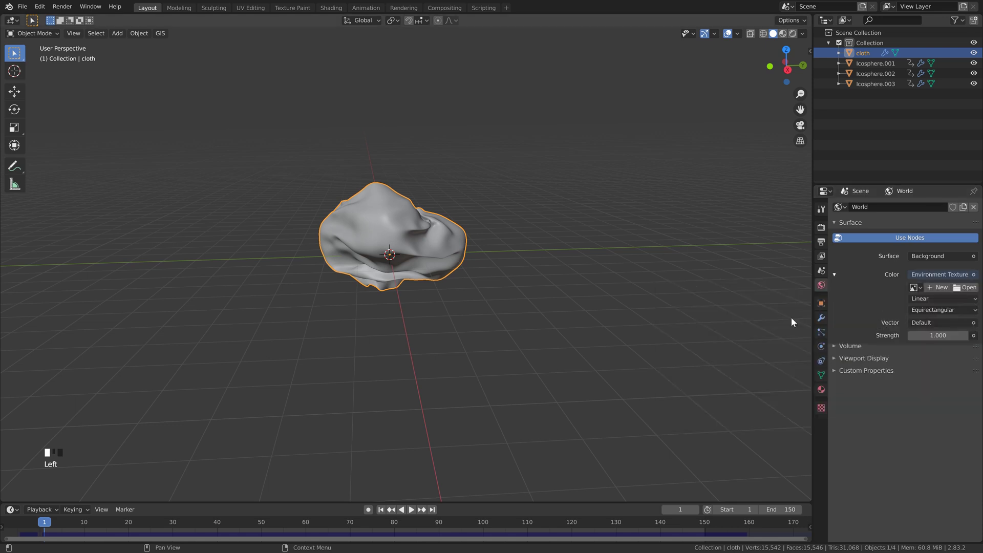
# Load spiaggia_di_mondello_8k.hdr as the environment image, viewing its HDRI Haven page in the browser, and preview the scene in rendered shading.
pyautogui.click(965, 287)
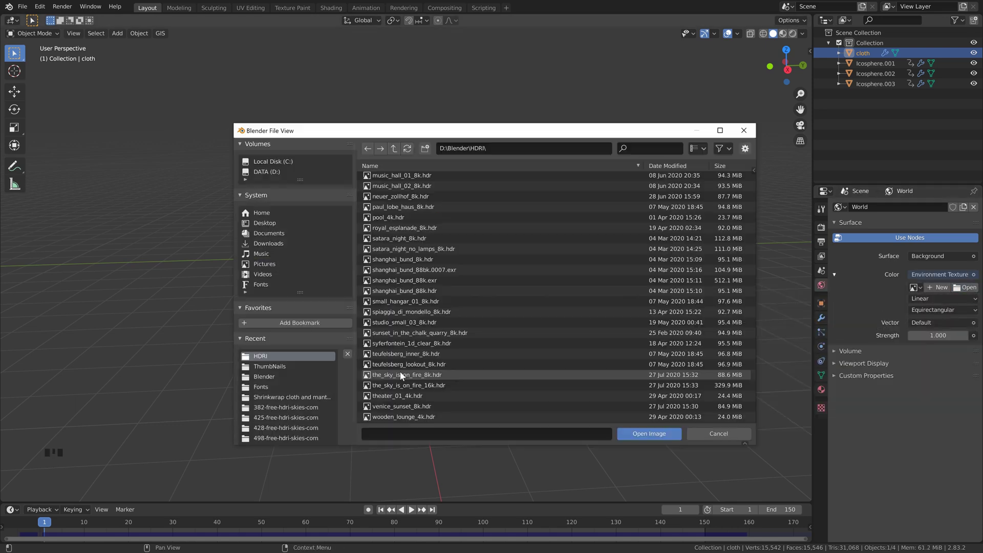
pyautogui.click(410, 312)
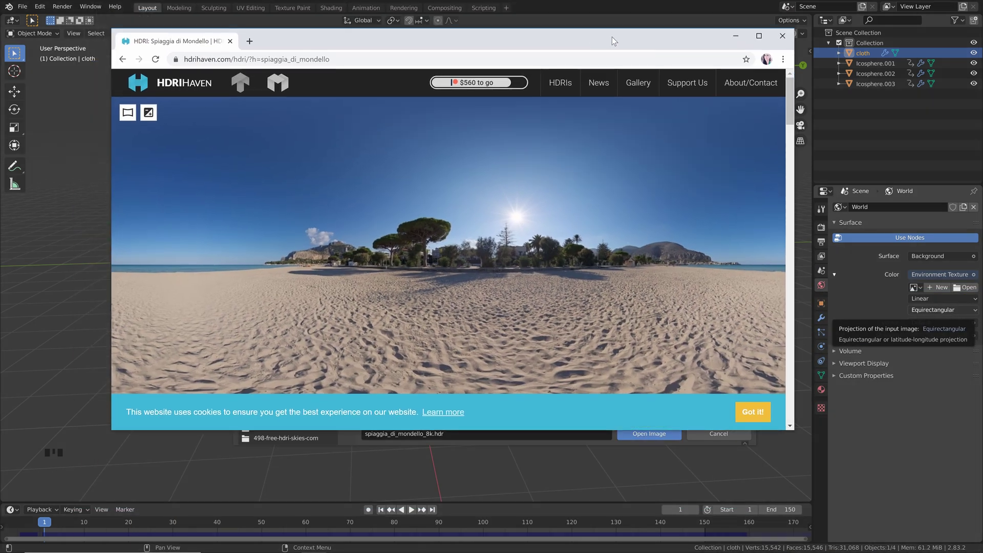
pyautogui.doubleClick(613, 23)
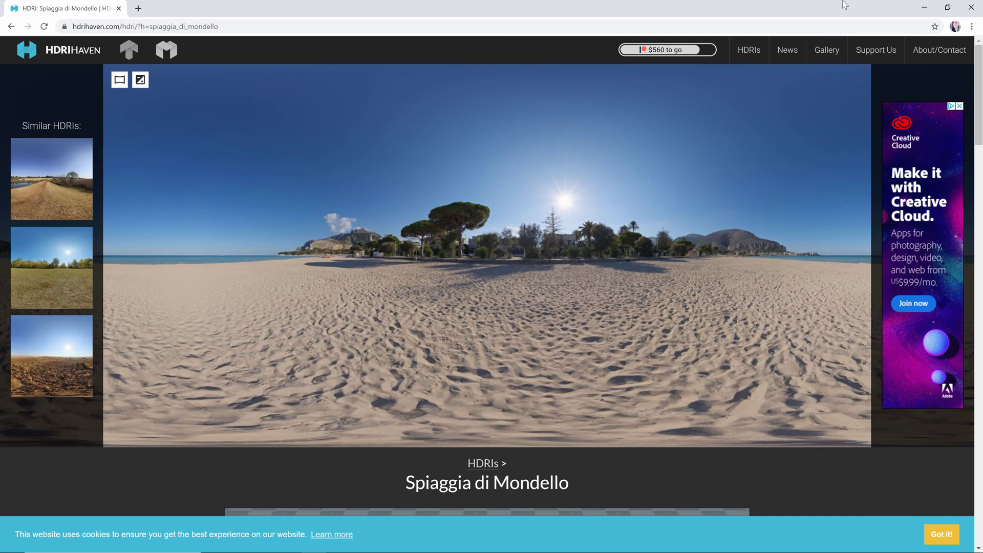
pyautogui.click(925, 7)
pyautogui.click(438, 311)
pyautogui.click(631, 435)
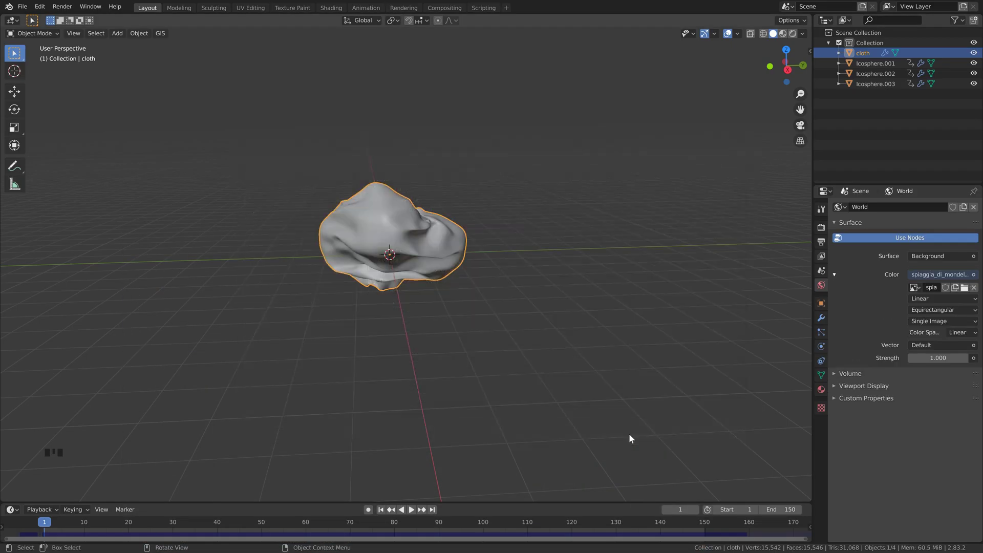
pyautogui.click(793, 34)
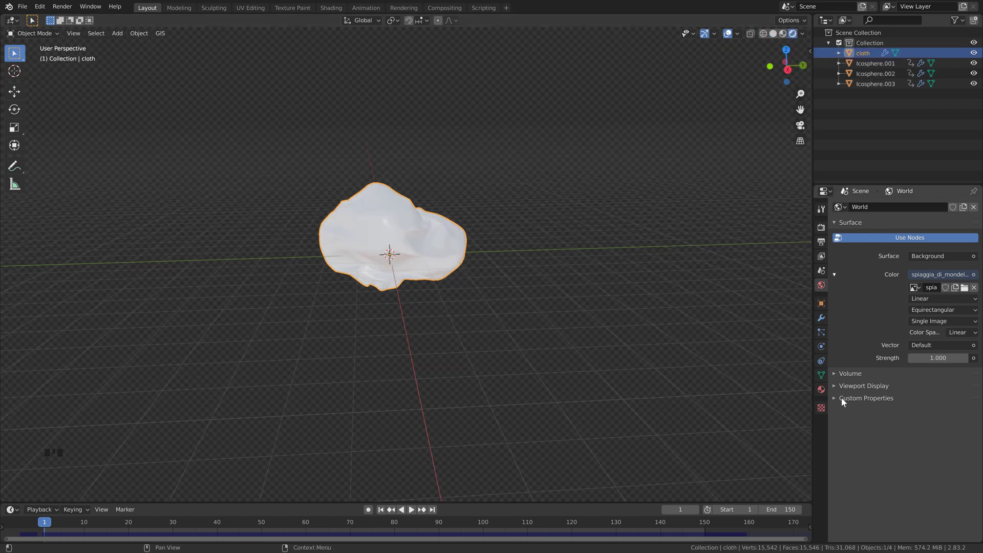
# Create a new material for the cloth object and lower its roughness to 0.082.
pyautogui.click(823, 389)
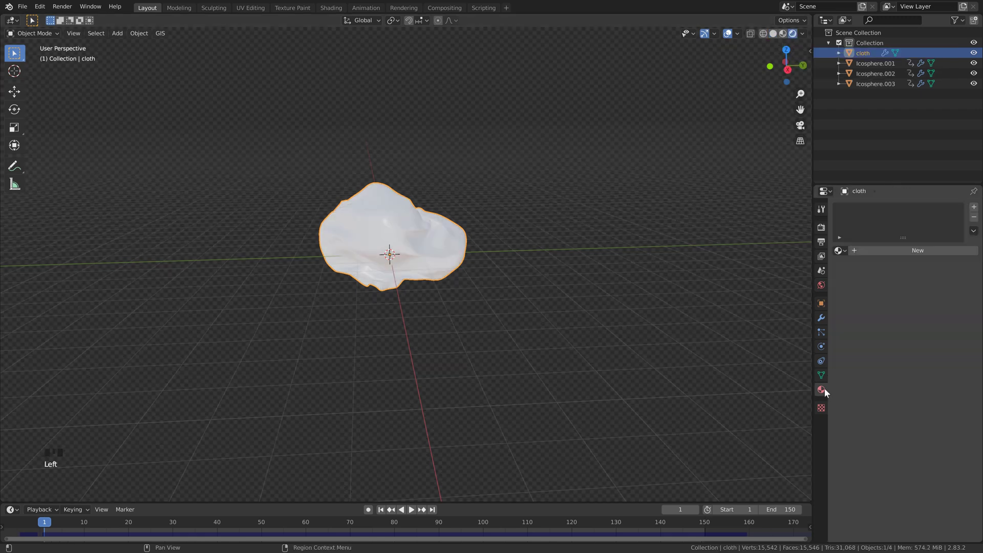
pyautogui.click(902, 249)
pyautogui.scroll(-5, 927, 392)
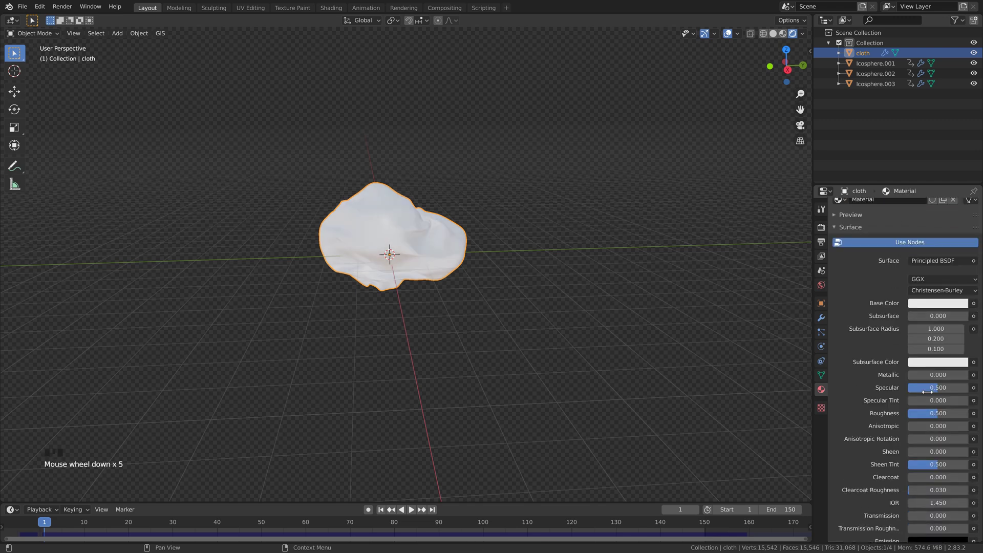
pyautogui.scroll(-1, 927, 392)
pyautogui.moveTo(932, 404); pyautogui.dragTo(912, 404)
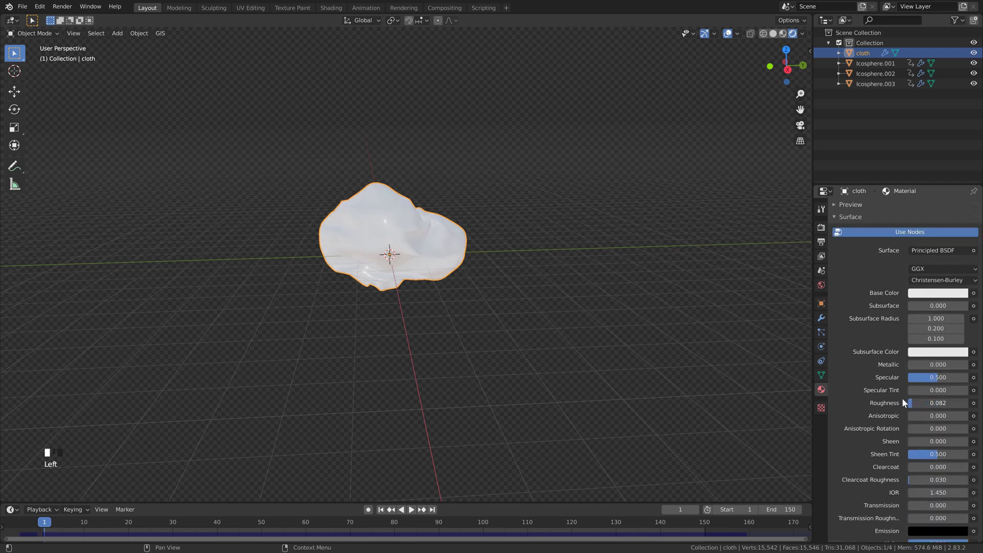
# Set the cloth material's transmission to 1.000 and enable Screen Space Refraction in its settings.
pyautogui.scroll(-7, 912, 450)
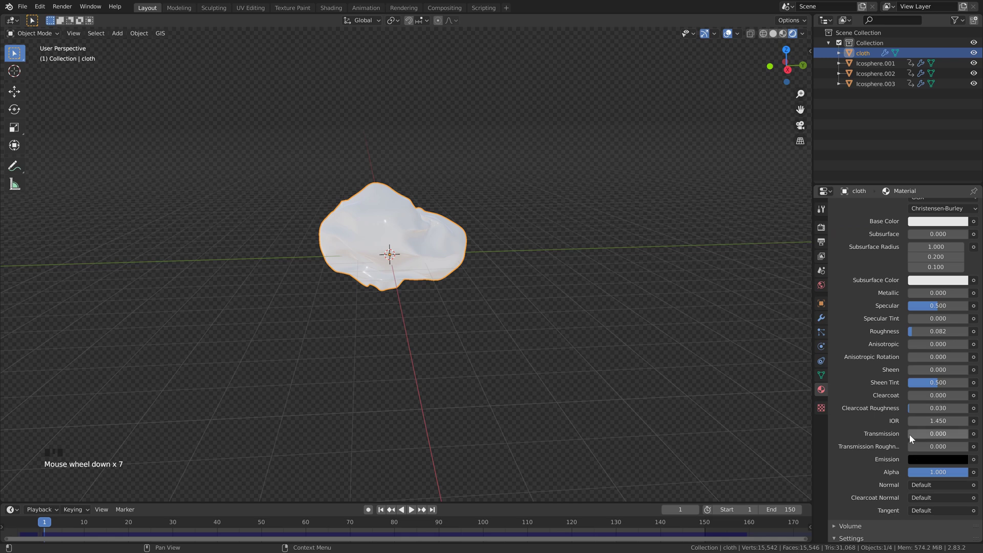
pyautogui.moveTo(909, 434); pyautogui.dragTo(968, 434)
pyautogui.scroll(-7, 913, 447)
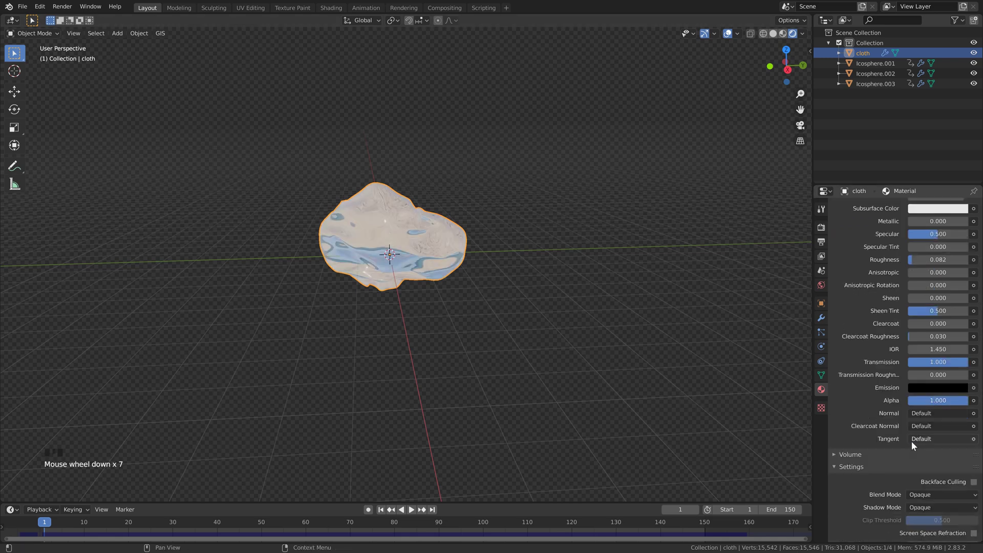
pyautogui.scroll(-6, 913, 447)
pyautogui.click(974, 472)
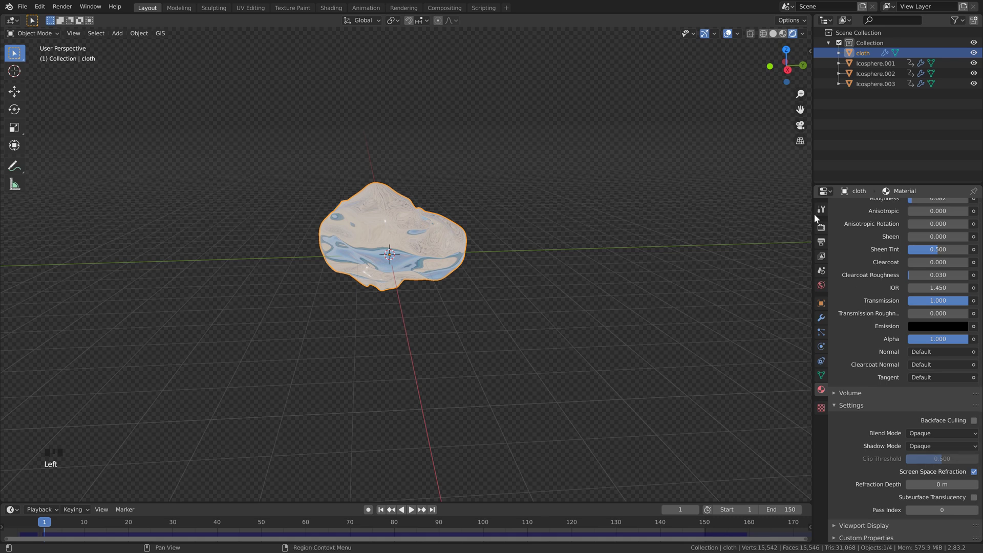
# Enable Screen Space Reflections with Refraction for the Eevee render and inspect the transparent cloth around the icospheres.
pyautogui.click(818, 226)
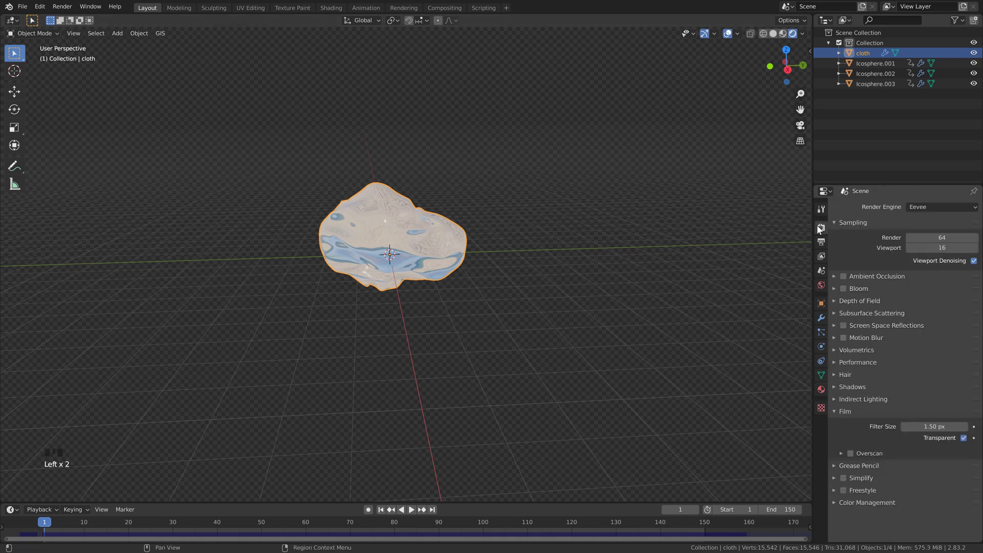
pyautogui.click(842, 325)
pyautogui.click(834, 325)
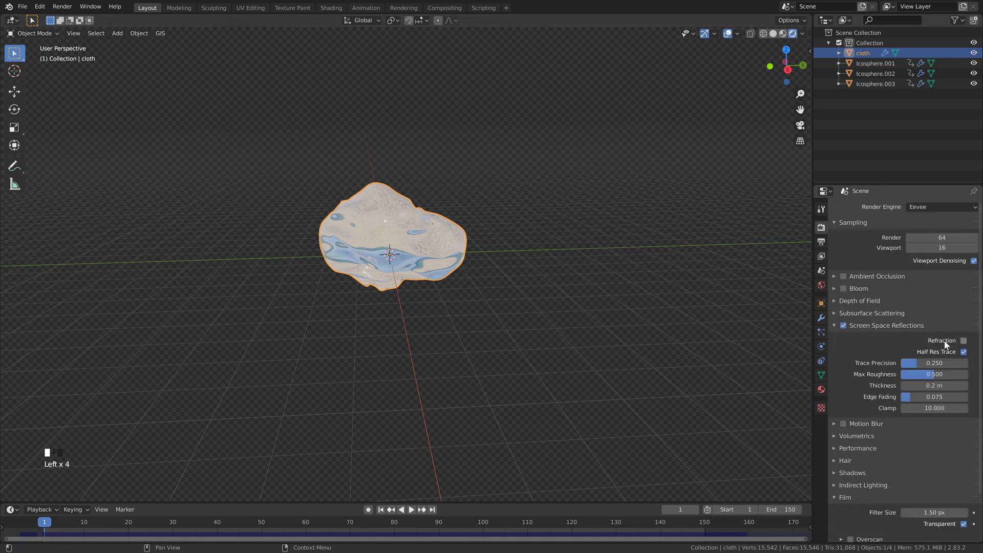
pyautogui.click(963, 340)
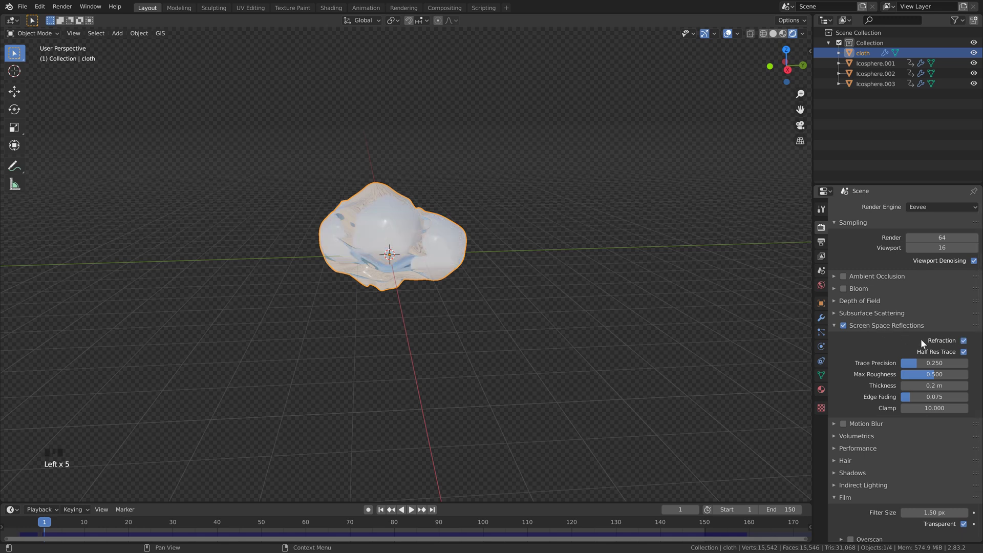
pyautogui.scroll(2, 422, 247)
pyautogui.moveTo(422, 246); pyautogui.dragTo(414, 176, button='middle')
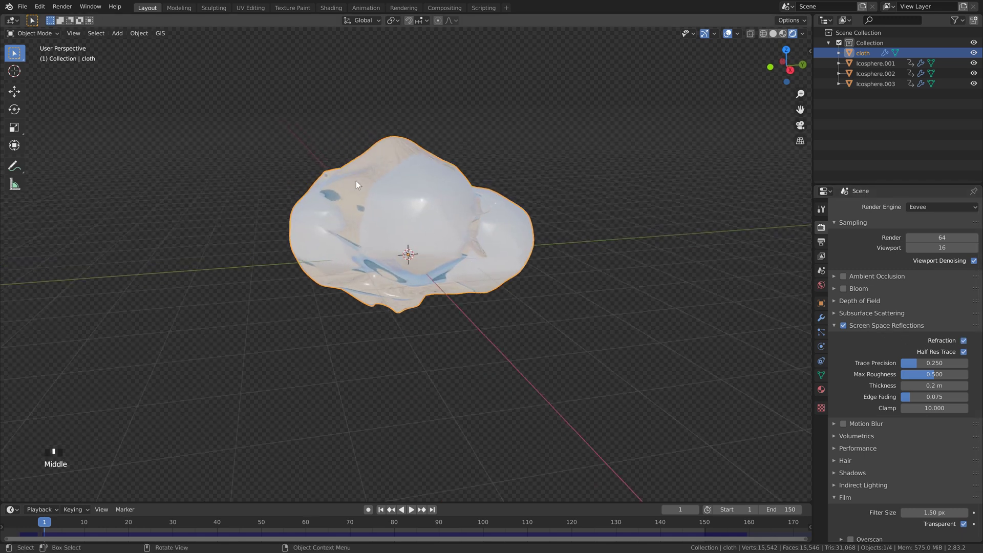
pyautogui.scroll(-1, 456, 235)
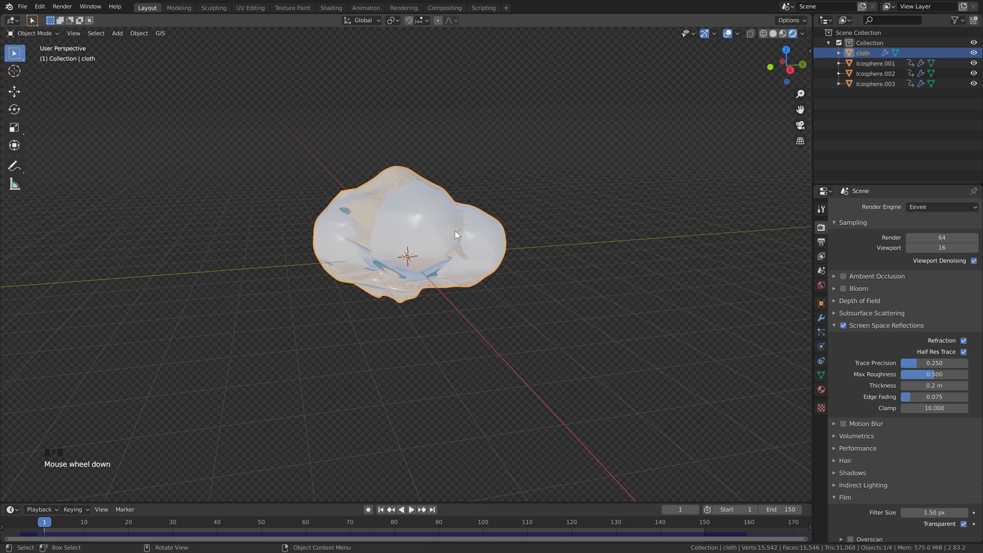
# Change the render engine to Cycles and set its device to GPU Compute.
pyautogui.click(942, 207)
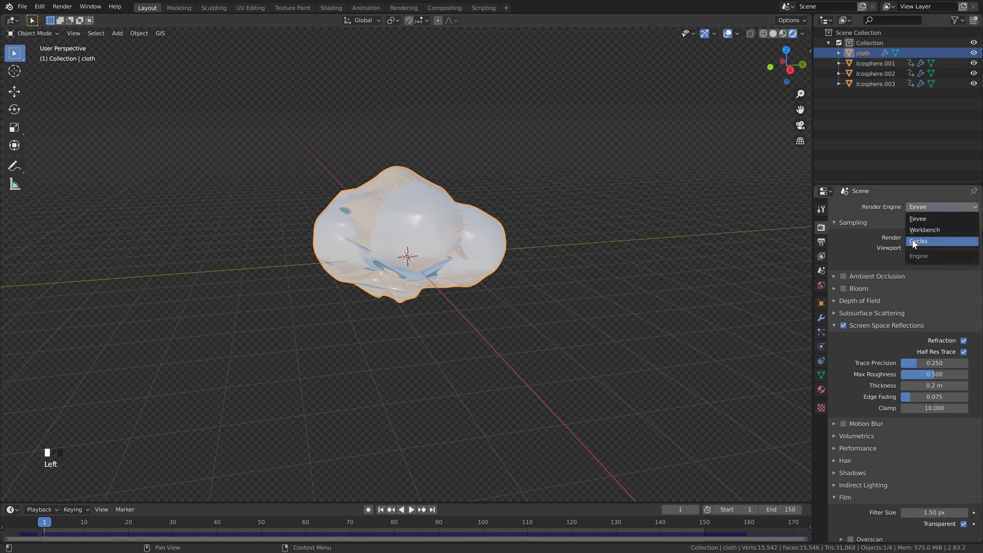
pyautogui.click(932, 240)
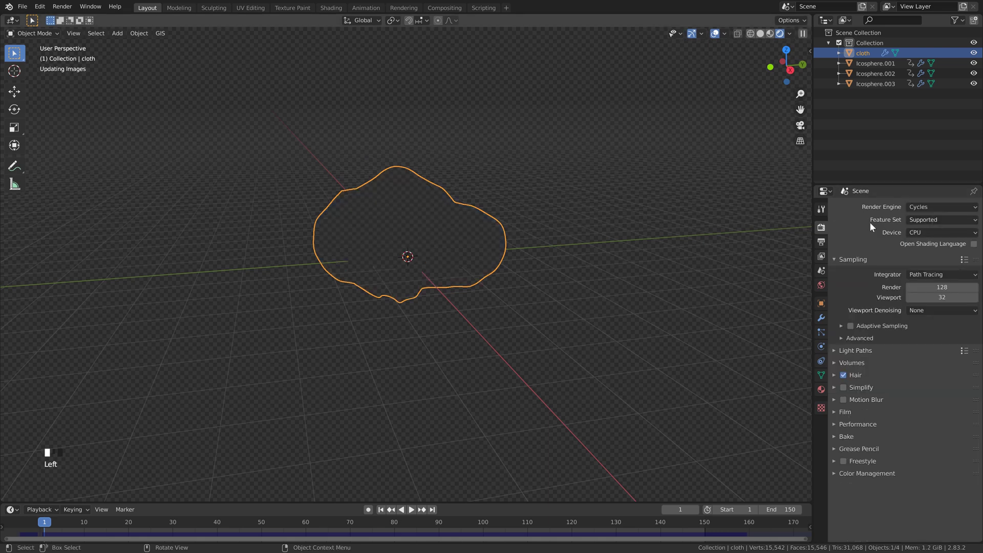
pyautogui.click(921, 232)
pyautogui.click(931, 254)
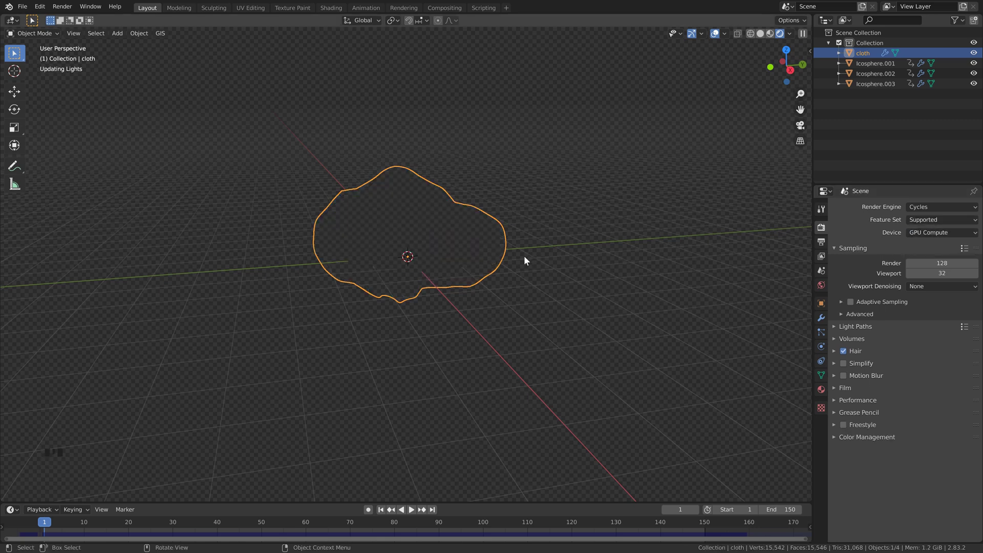
# Create a new material for Icosphere.003, the middle sphere inside the cloth.
pyautogui.click(429, 227)
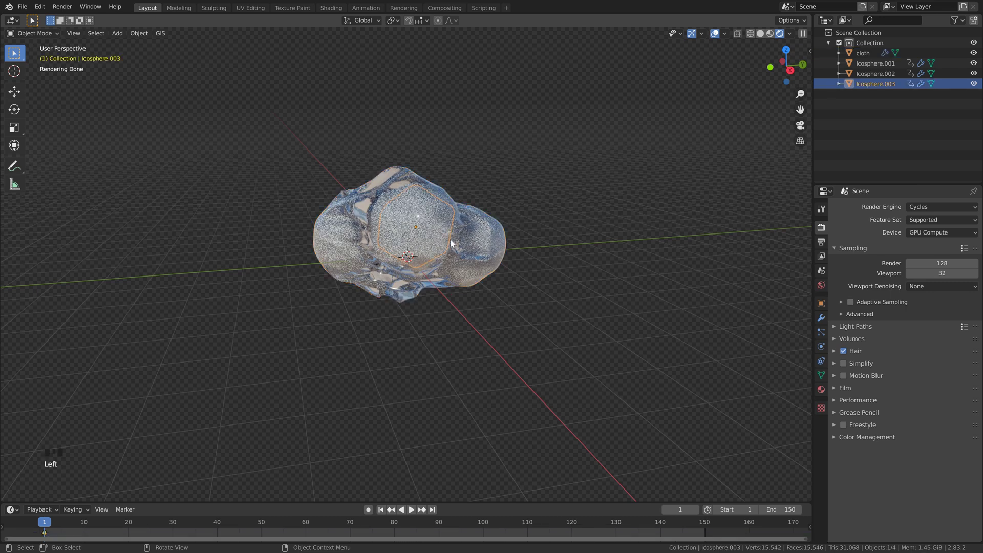
pyautogui.click(822, 389)
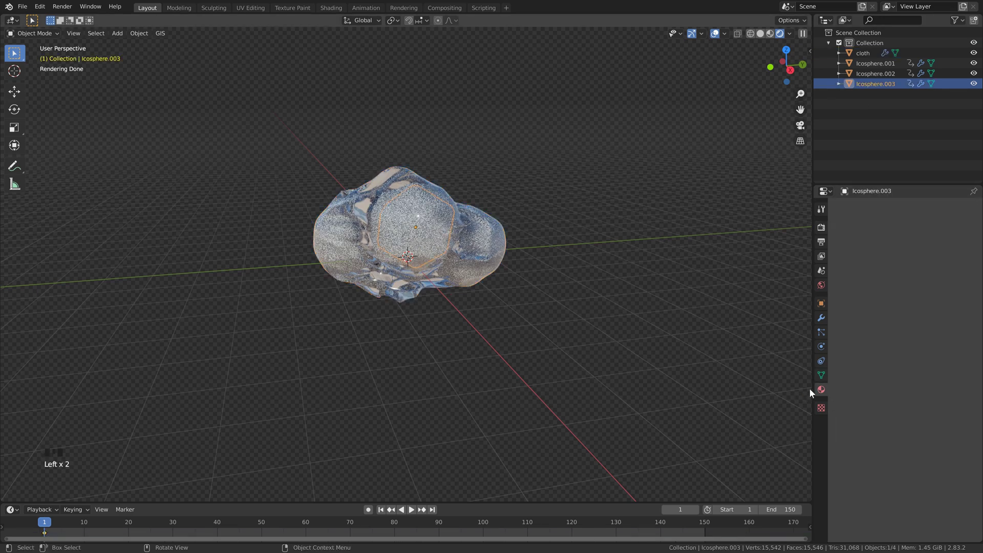
pyautogui.click(425, 229)
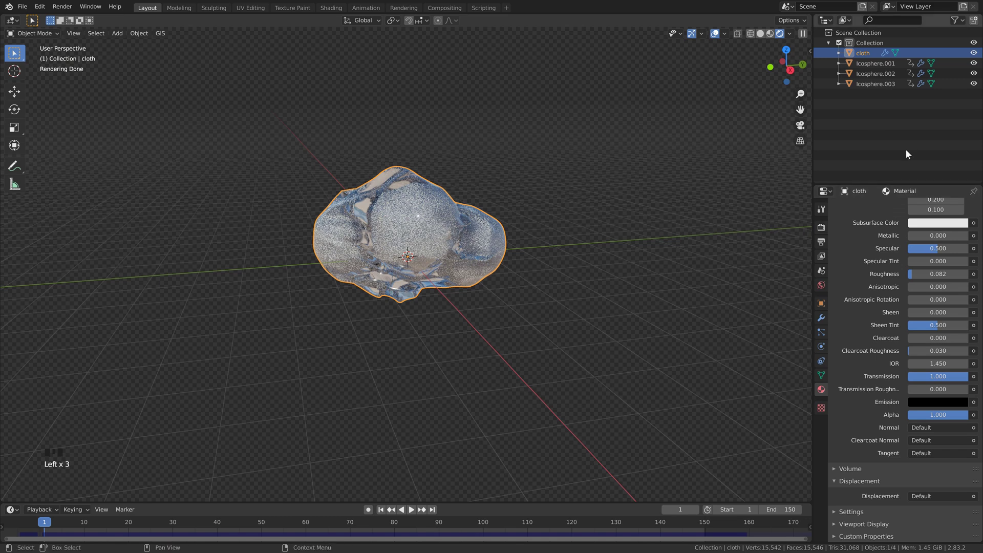
pyautogui.click(405, 224)
pyautogui.click(896, 240)
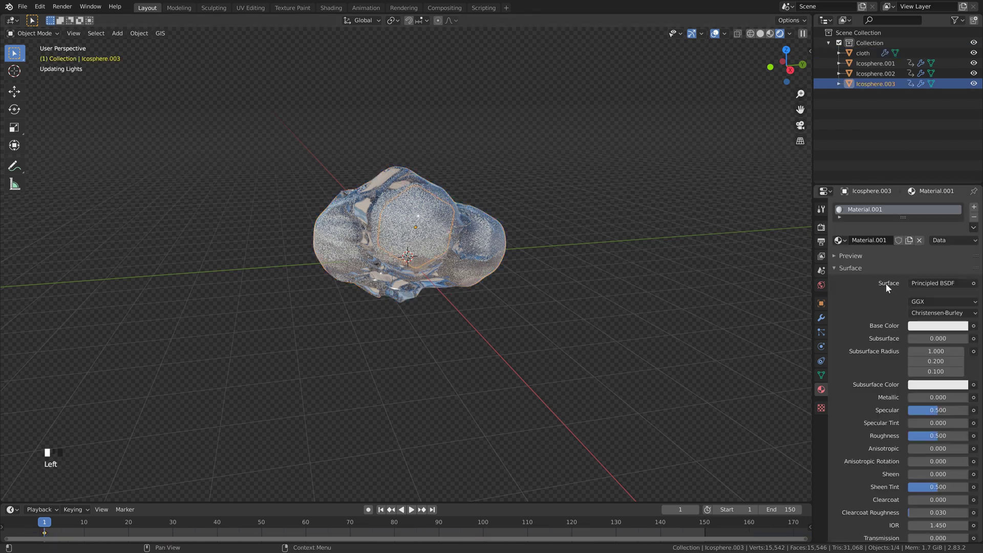
# Give the Icosphere.003 material a blue base color (hue 0.589, saturation 1.000), with metallic 1.000 and roughness 0.224.
pyautogui.click(937, 325)
pyautogui.click(930, 203)
pyautogui.moveTo(929, 199); pyautogui.dragTo(942, 171)
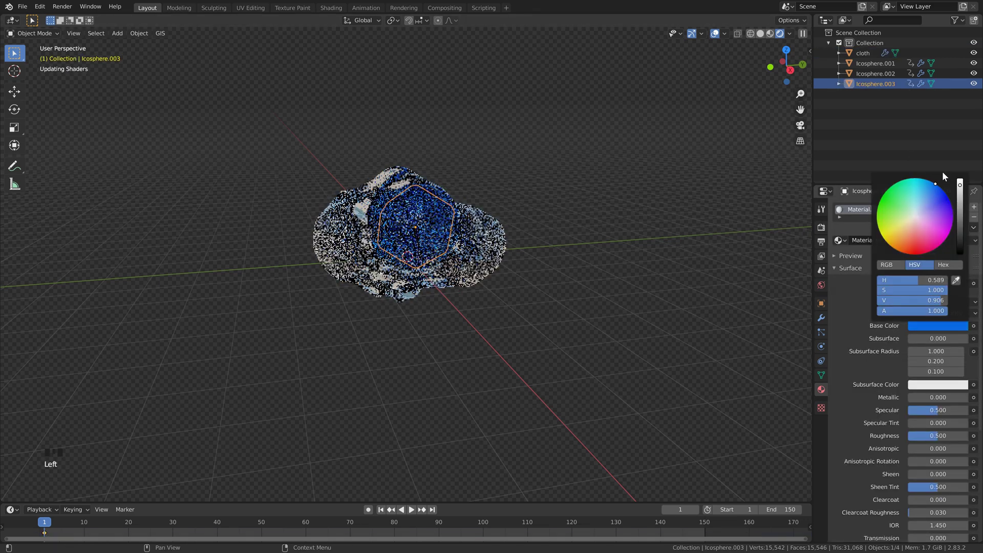
pyautogui.moveTo(913, 398); pyautogui.dragTo(967, 397)
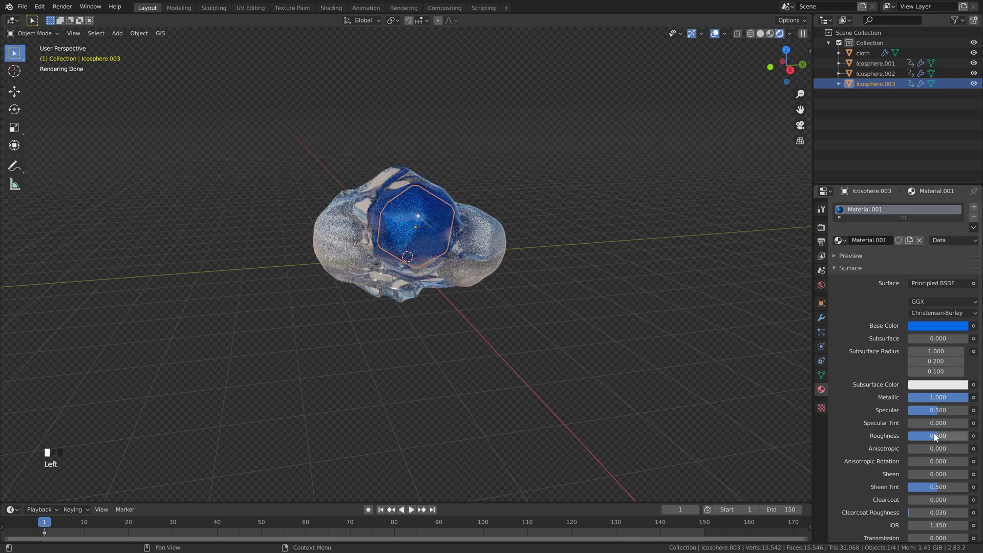
pyautogui.moveTo(939, 436); pyautogui.dragTo(915, 435)
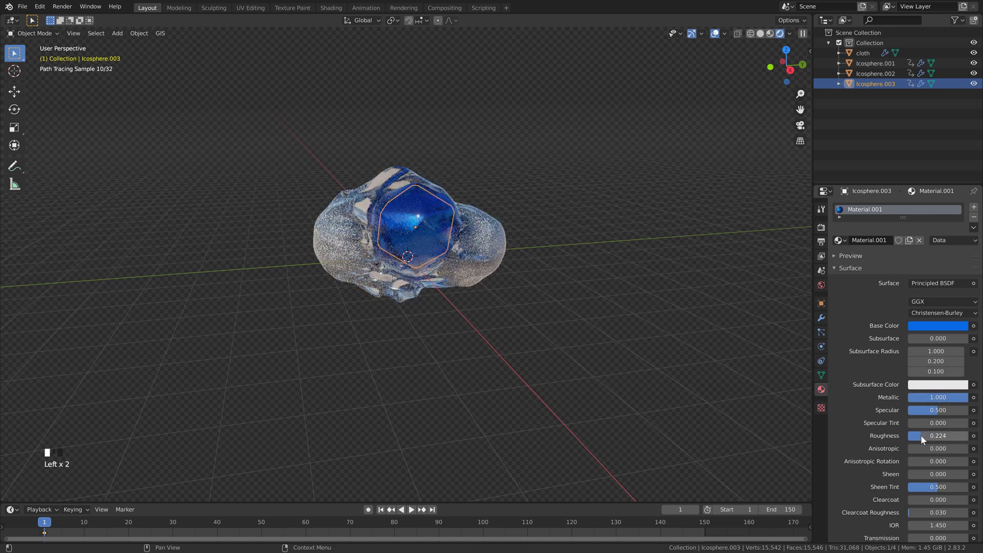
# Give Icosphere.002 a new orange-red material (hue 0.043, saturation 1.000) with metallic 1.000 and roughness 0.203.
pyautogui.click(876, 66)
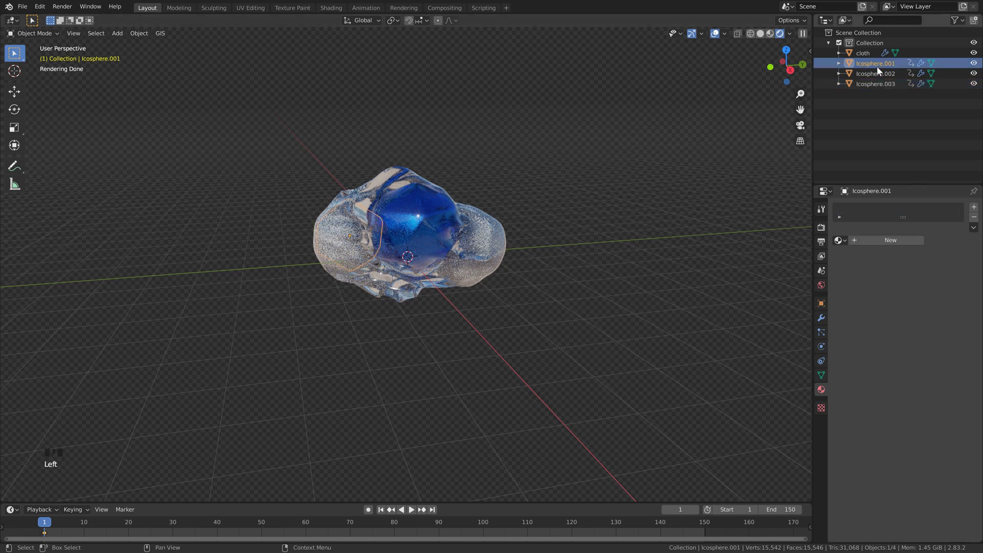
pyautogui.click(874, 74)
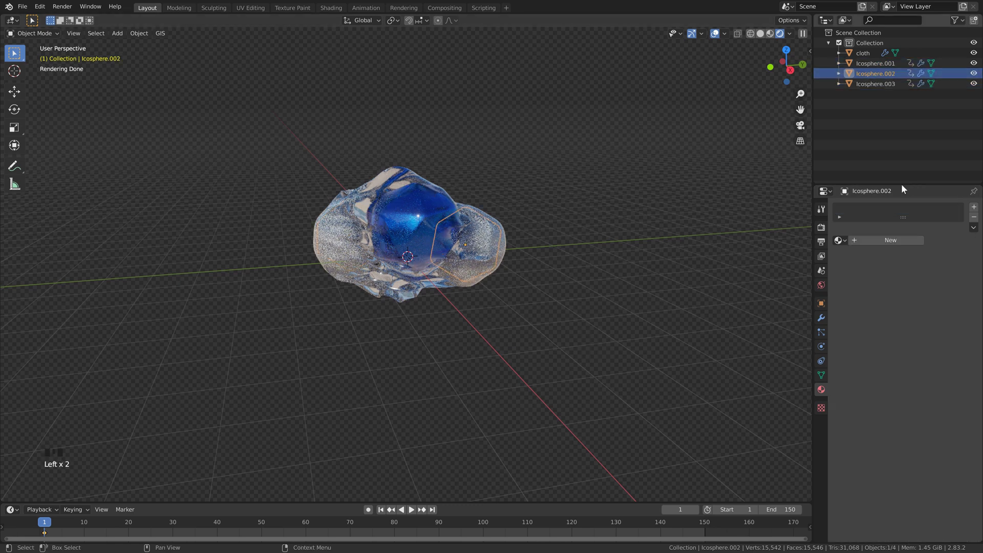
pyautogui.click(890, 240)
pyautogui.click(937, 325)
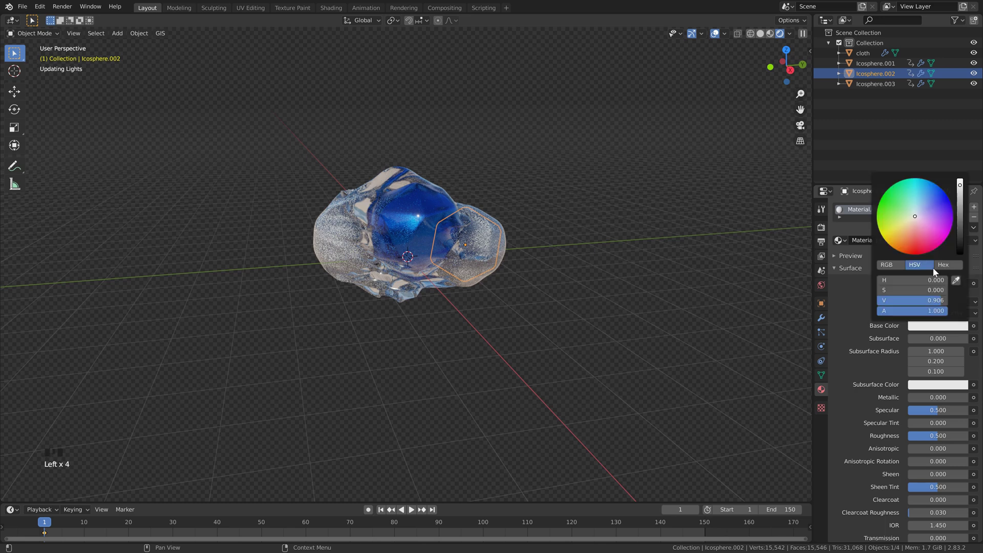
pyautogui.moveTo(917, 225); pyautogui.dragTo(902, 258)
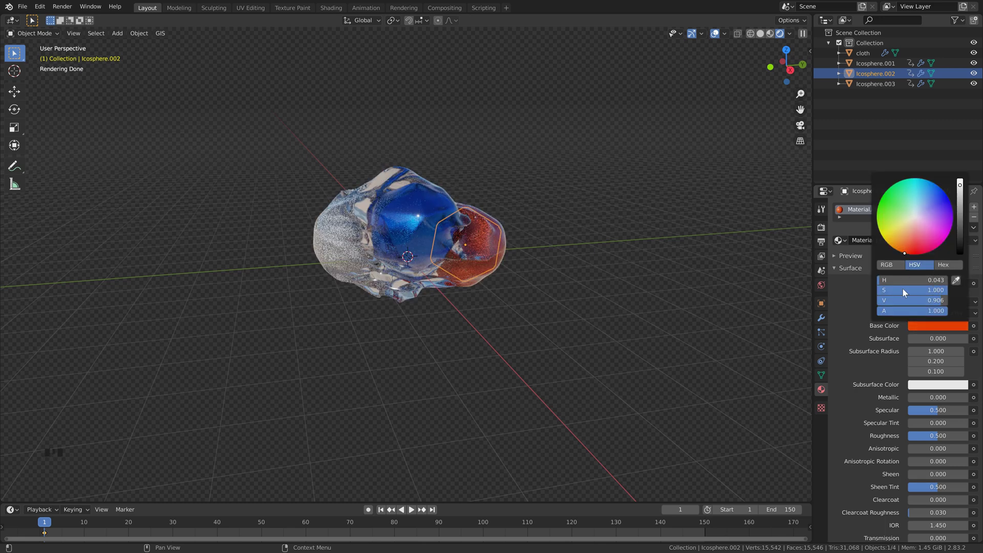
pyautogui.moveTo(912, 396); pyautogui.dragTo(99, 394)
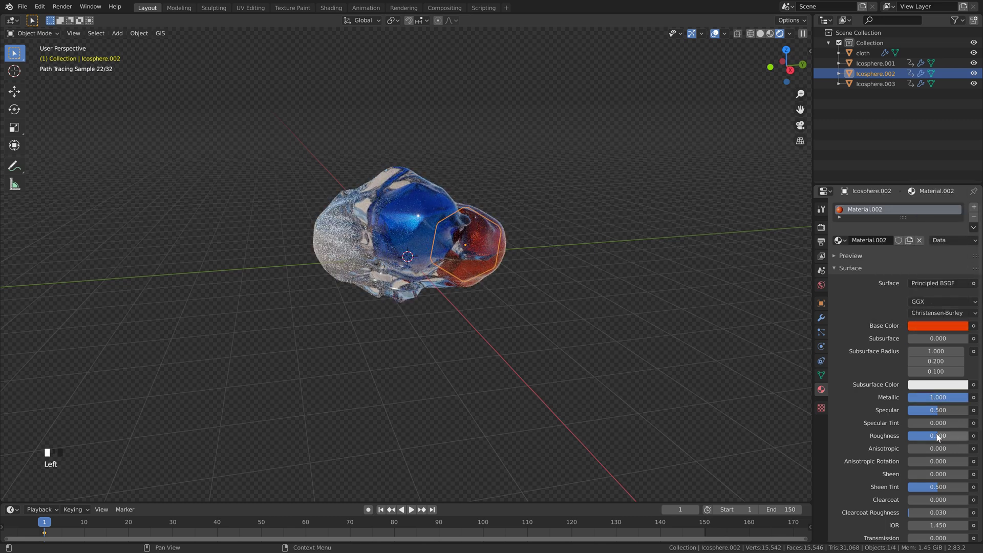
pyautogui.moveTo(939, 436); pyautogui.dragTo(913, 435)
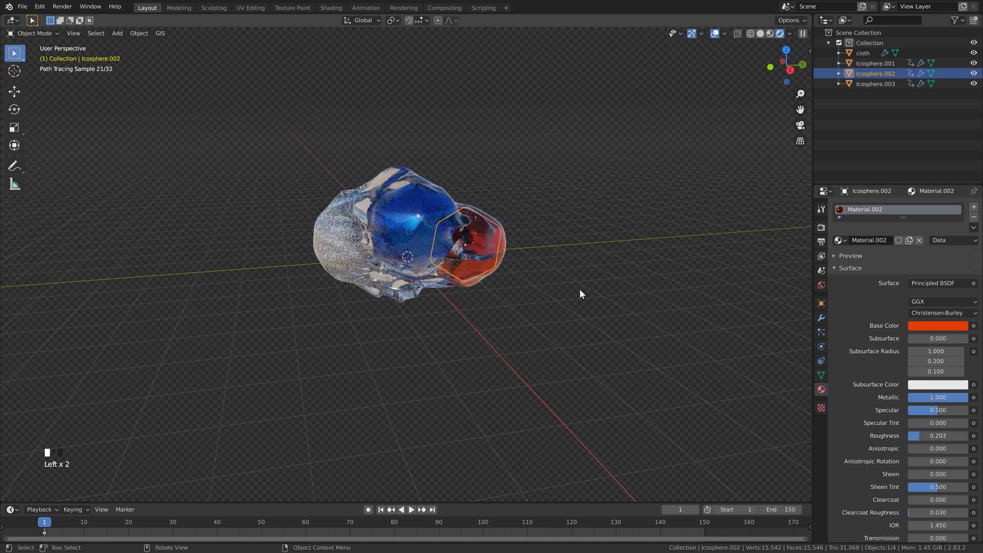
# Create a new material for Icosphere.001 with metallic 1.000 and roughness 0.174, keeping the default white base color.
pyautogui.click(334, 254)
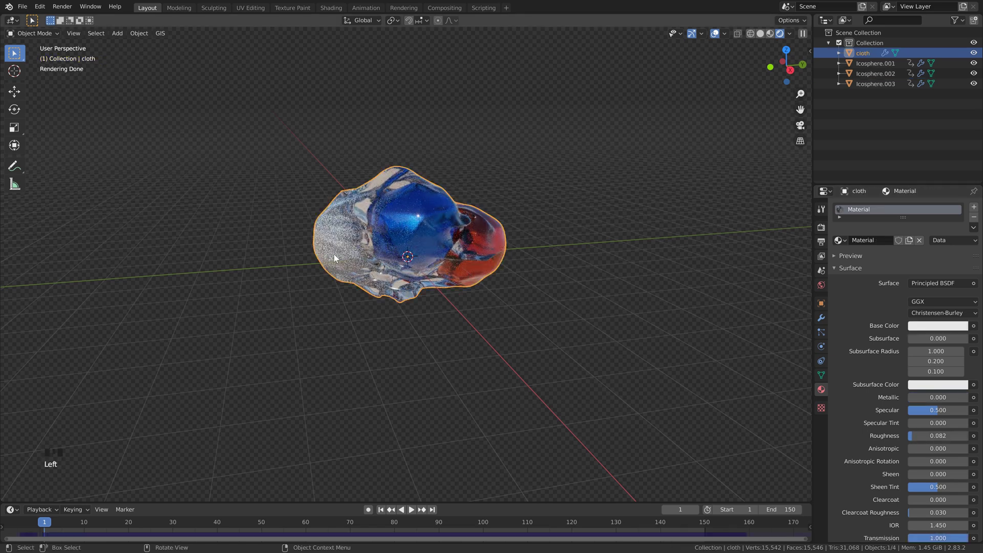
pyautogui.click(877, 242)
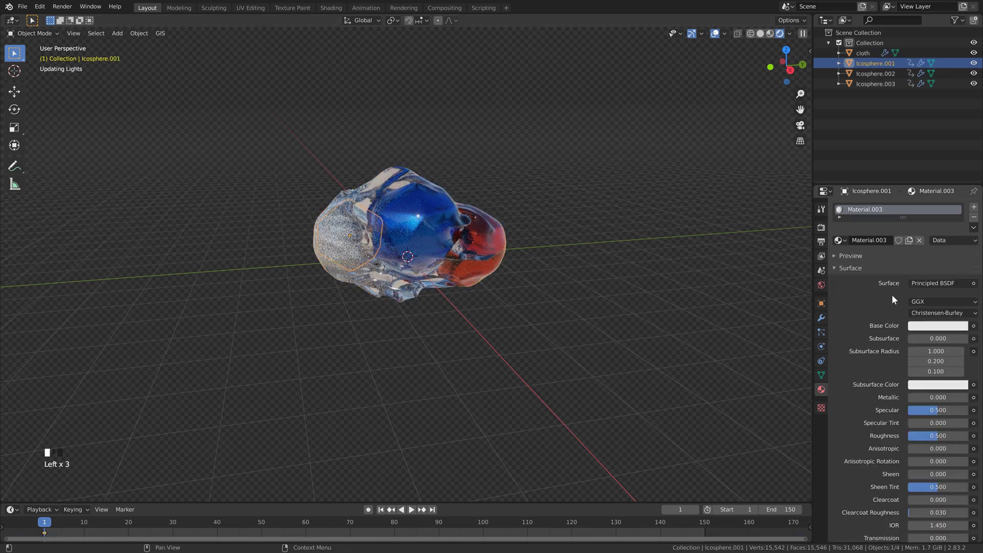
pyautogui.moveTo(915, 397); pyautogui.dragTo(968, 397)
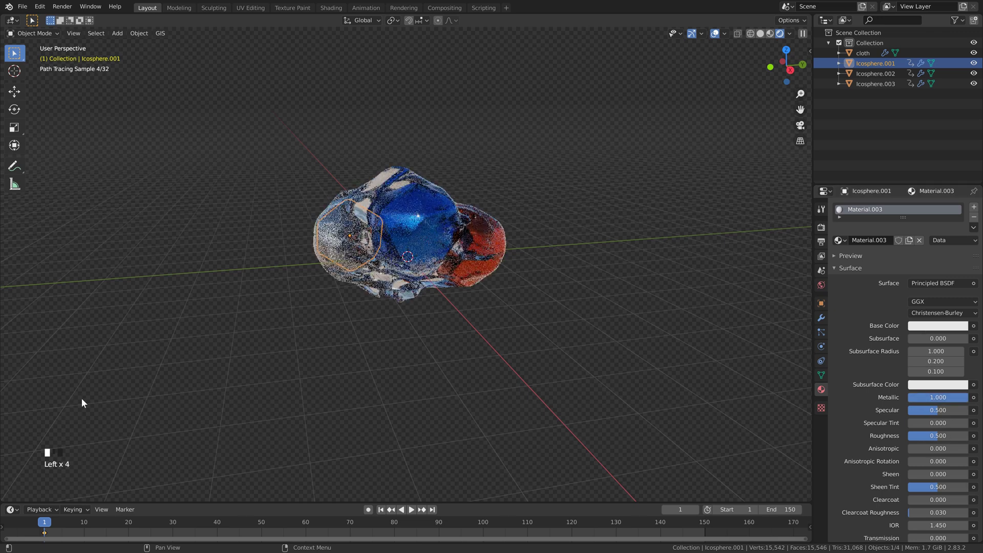
pyautogui.moveTo(938, 443); pyautogui.dragTo(914, 439)
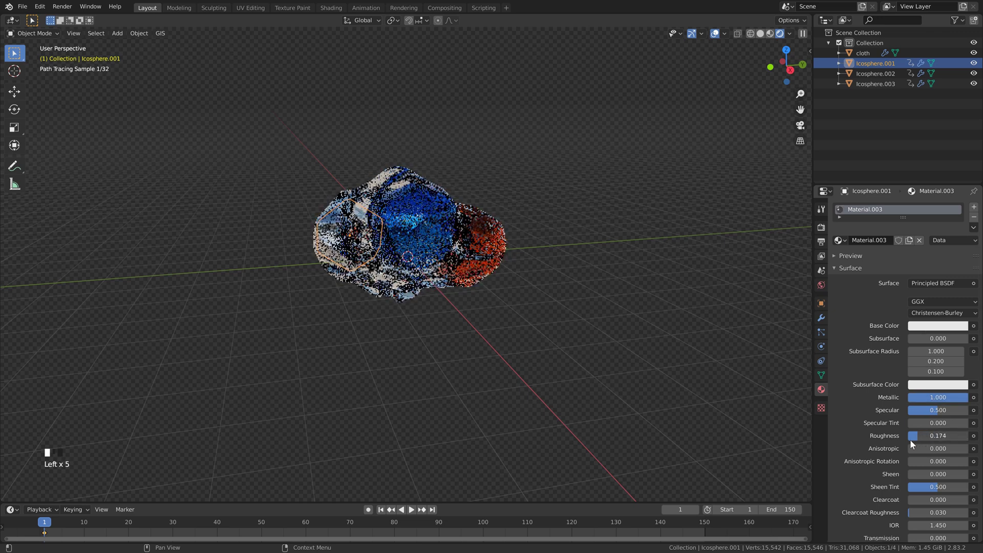
pyautogui.click(443, 352)
# Inspect the rendered cloth and spheres at frames 23 and 37 of the animation.
pyautogui.scroll(2, 444, 352)
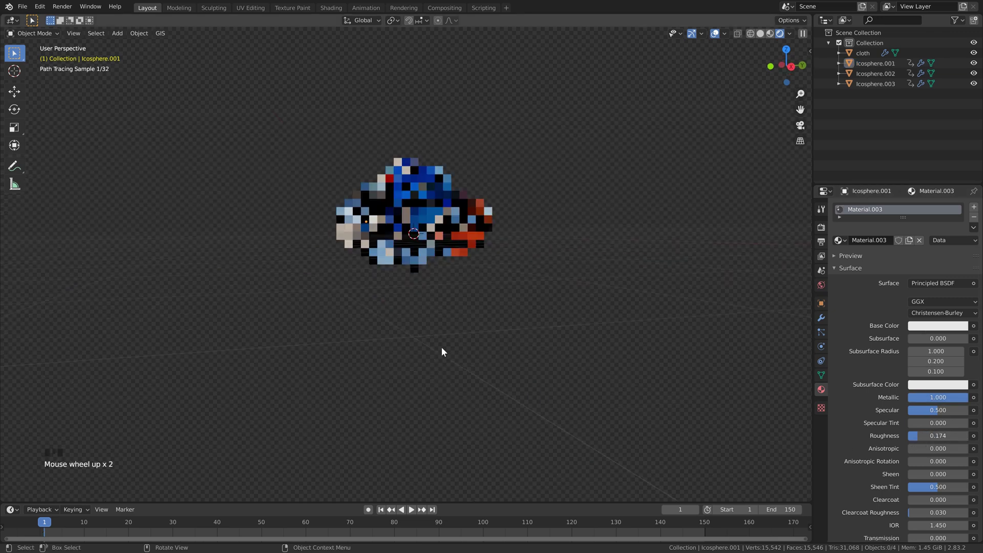
pyautogui.click(142, 522)
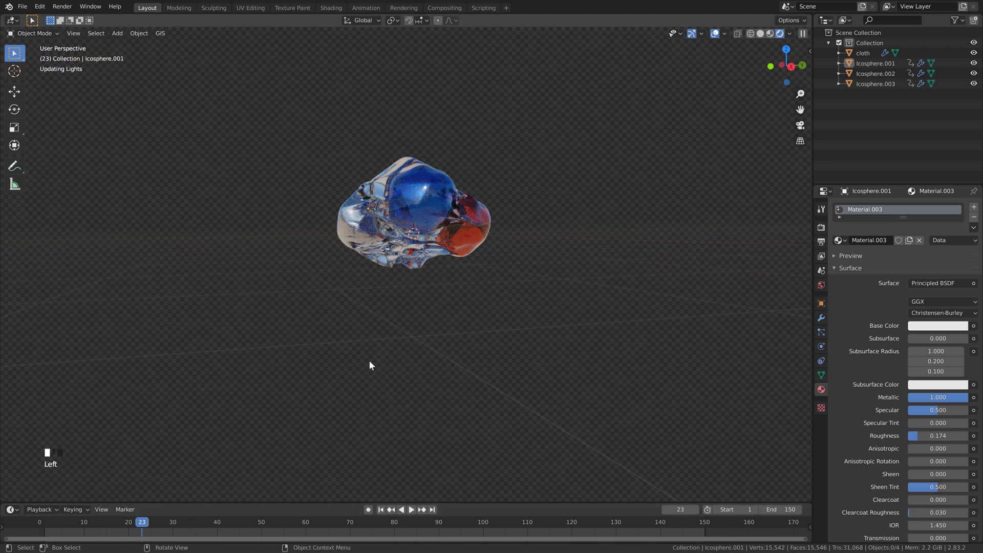
pyautogui.click(203, 522)
# Set the cloth material's IOR to 1.333 and its roughness to 0.071, and inspect the refraction around the spheres.
pyautogui.click(446, 176)
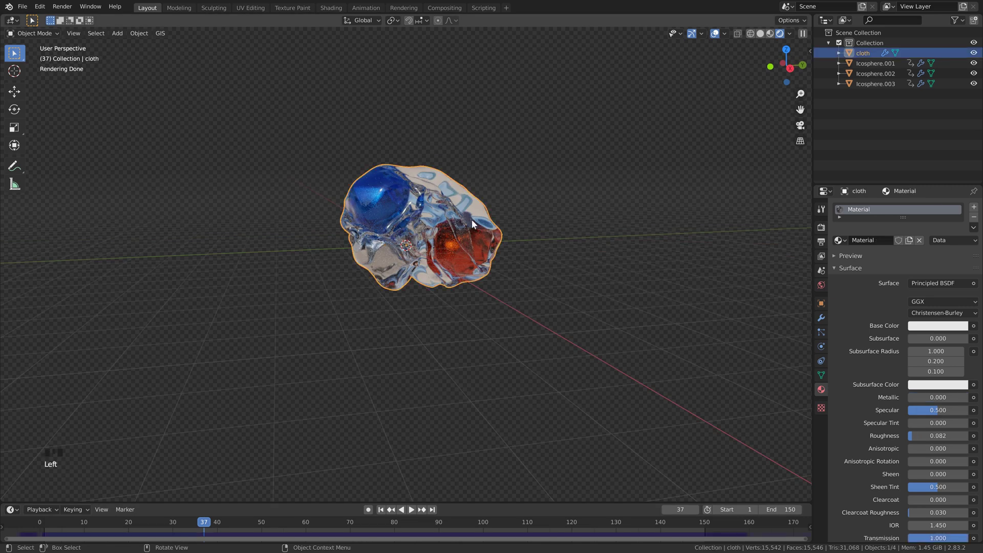
pyautogui.scroll(-11, 877, 434)
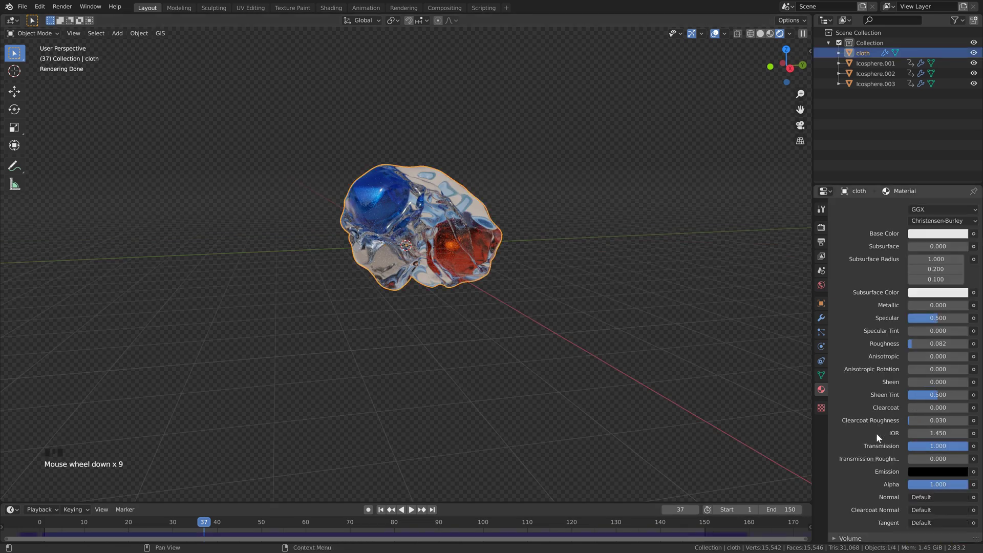
pyautogui.click(945, 412)
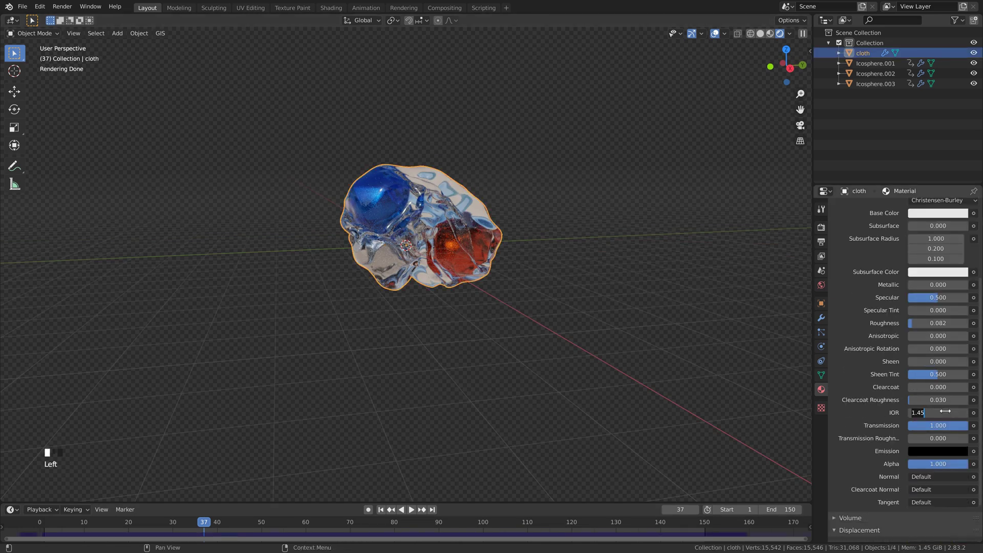
pyautogui.write('1.333')
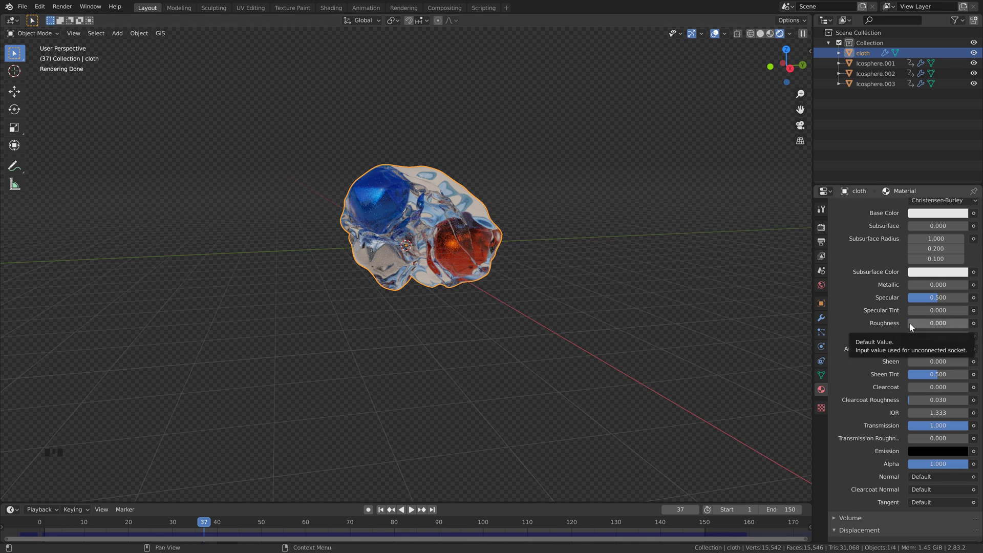
pyautogui.moveTo(908, 321); pyautogui.dragTo(912, 322)
pyautogui.scroll(2, 468, 218)
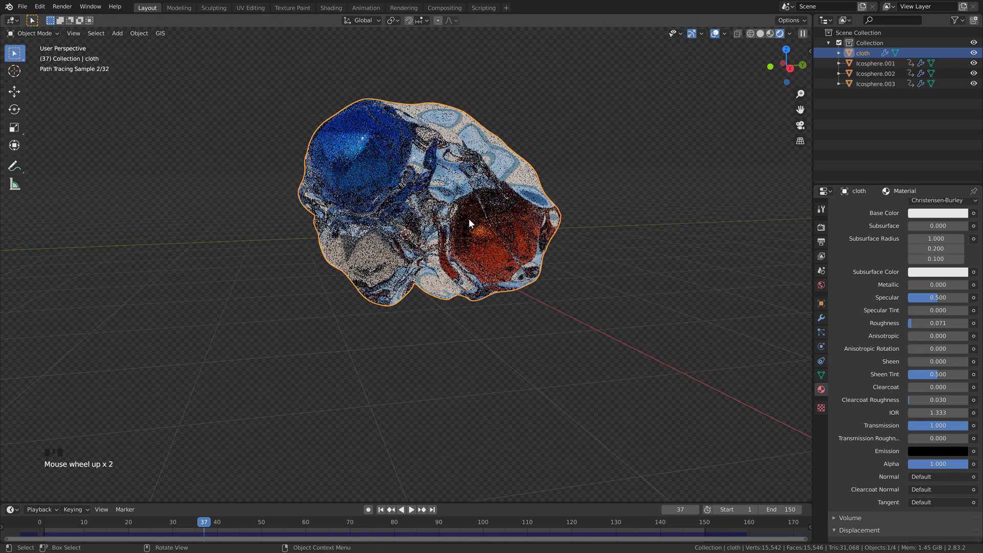
pyautogui.scroll(-3, 476, 222)
pyautogui.click(360, 177)
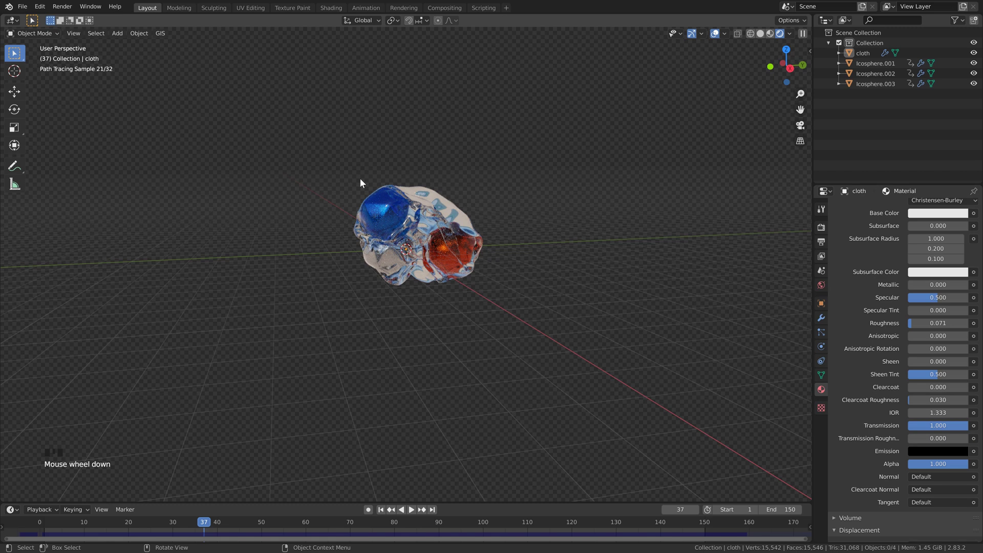
# Switch the viewport to solid shading and add a 2 m cube at the world origin.
pyautogui.click(759, 34)
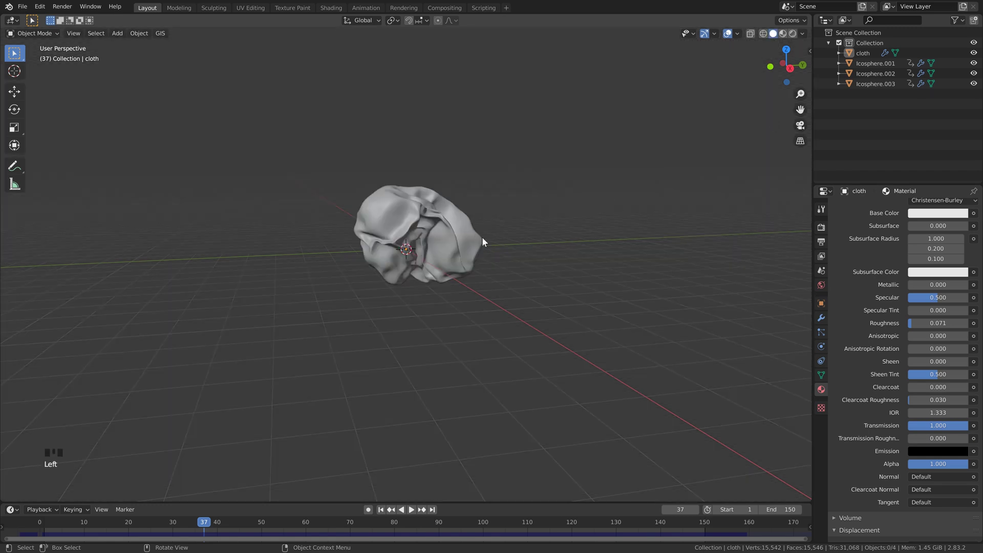
pyautogui.scroll(-1, 488, 243)
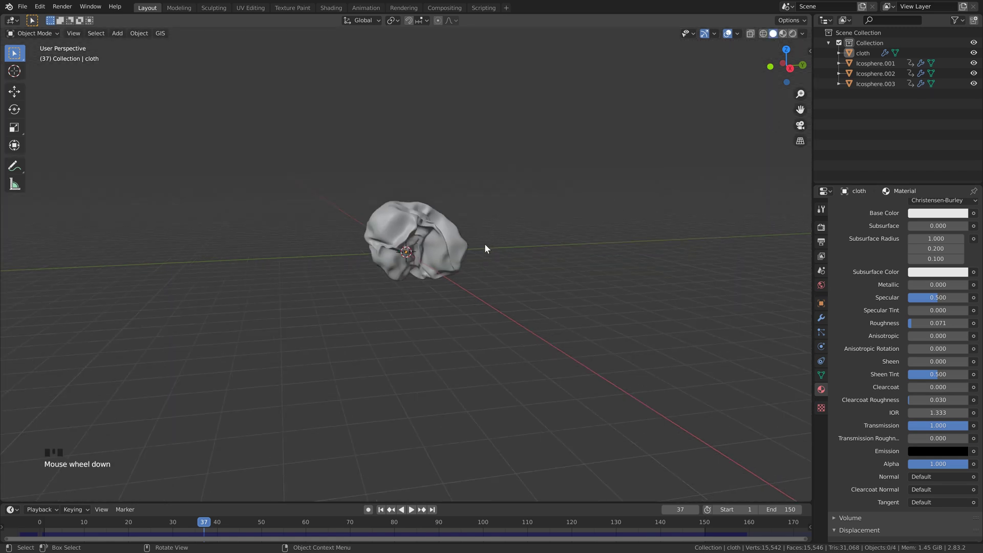
pyautogui.scroll(2, 514, 276)
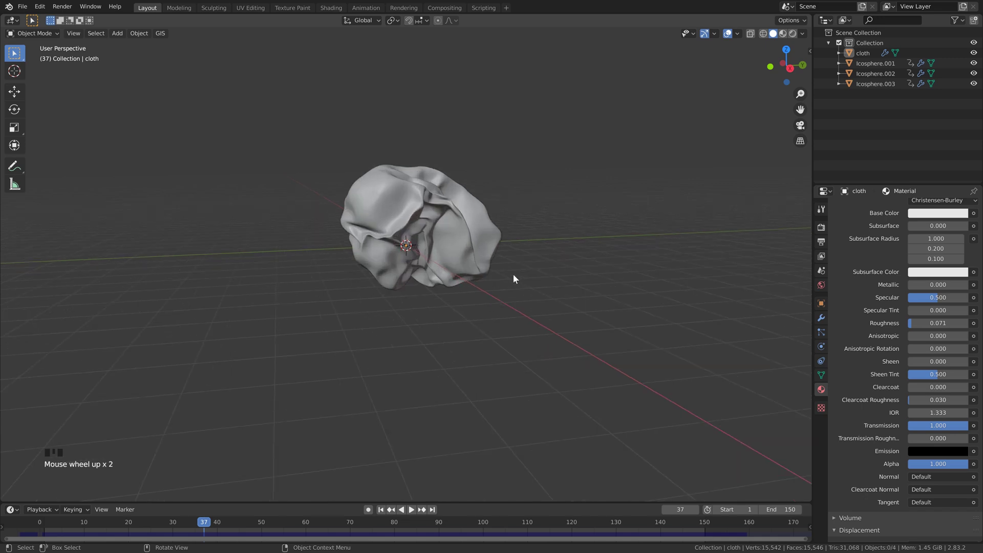
pyautogui.scroll(-2, 508, 277)
pyautogui.moveTo(506, 277); pyautogui.dragTo(447, 298, button='middle')
pyautogui.hotkey('shift', 'a')
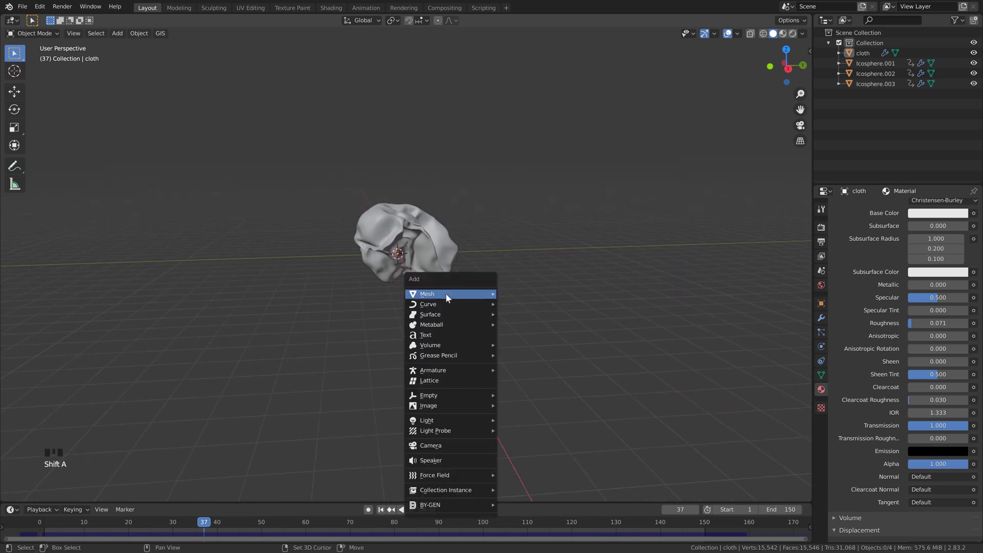
pyautogui.moveTo(445, 294)
pyautogui.click(519, 304)
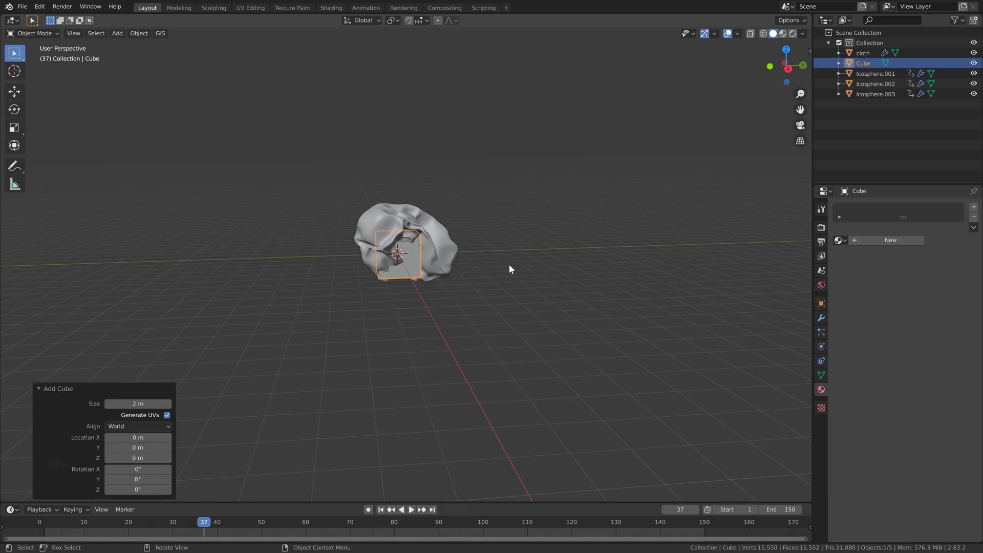
# Scale the cube by 12 along X and Y, leaving out the Z axis.
pyautogui.scroll(-1, 450, 310)
pyautogui.press('s')
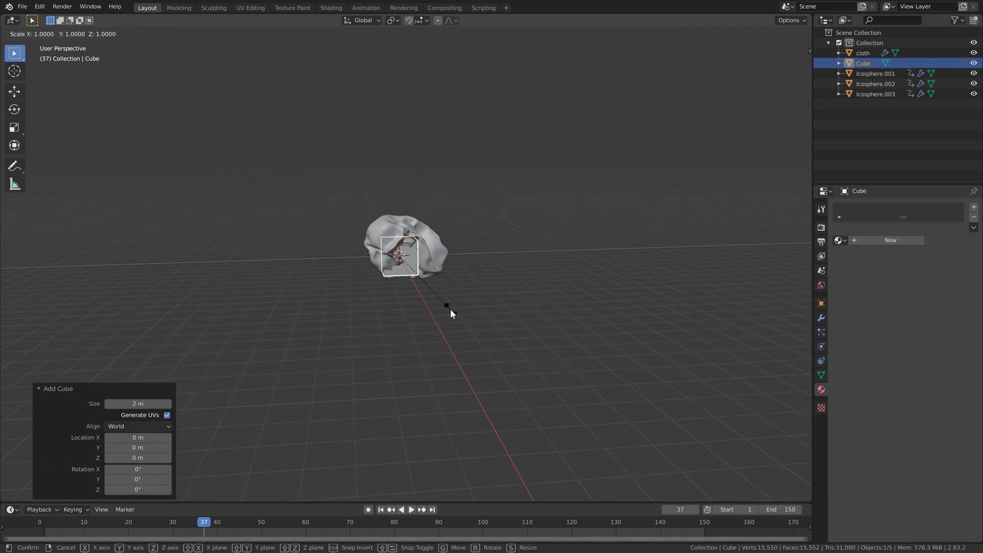
pyautogui.hotkey('shift', 'z')
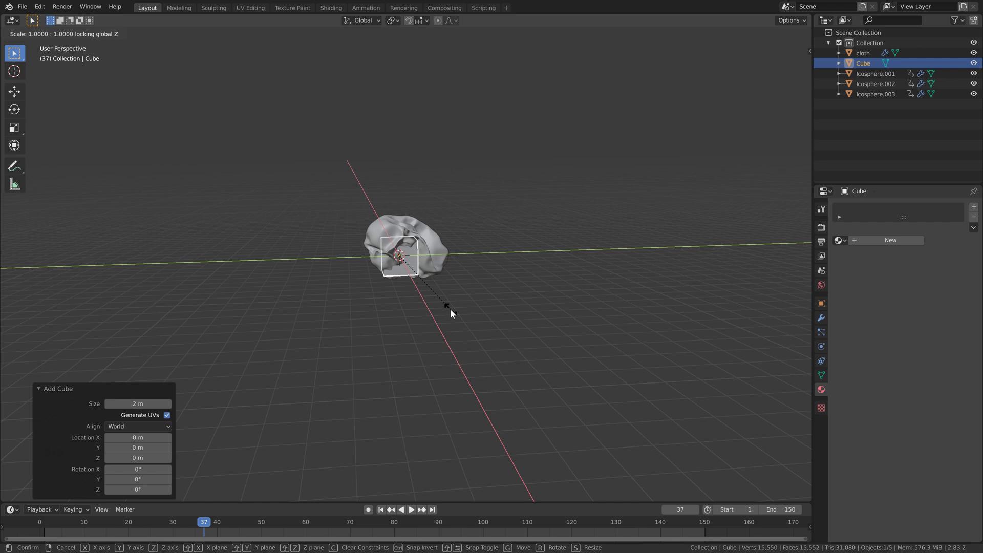
pyautogui.write('12')
pyautogui.press('Return')
# Scale the widened cube along Z by about 2.003 to make it taller.
pyautogui.press('s')
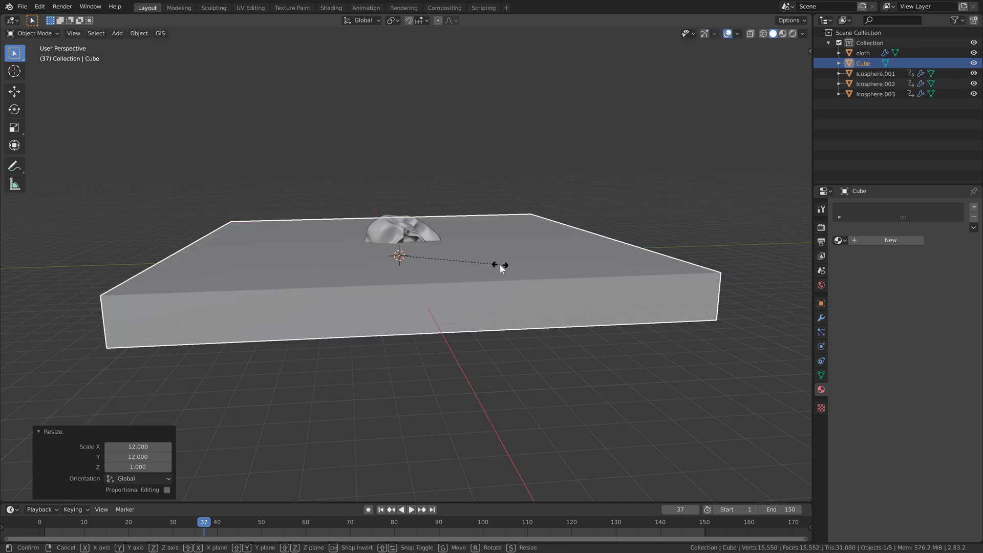
pyautogui.press('z')
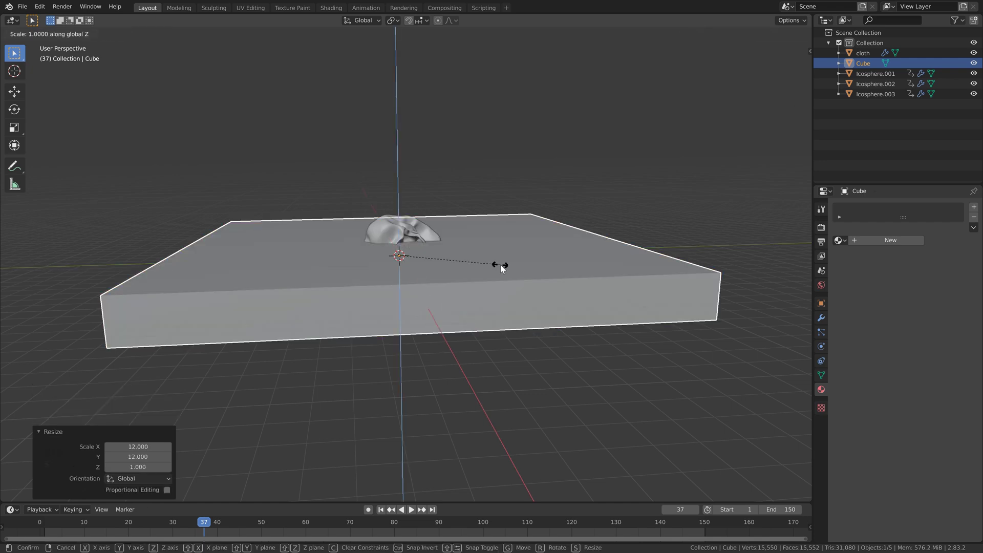
pyautogui.click(590, 218)
pyautogui.scroll(-3, 390, 303)
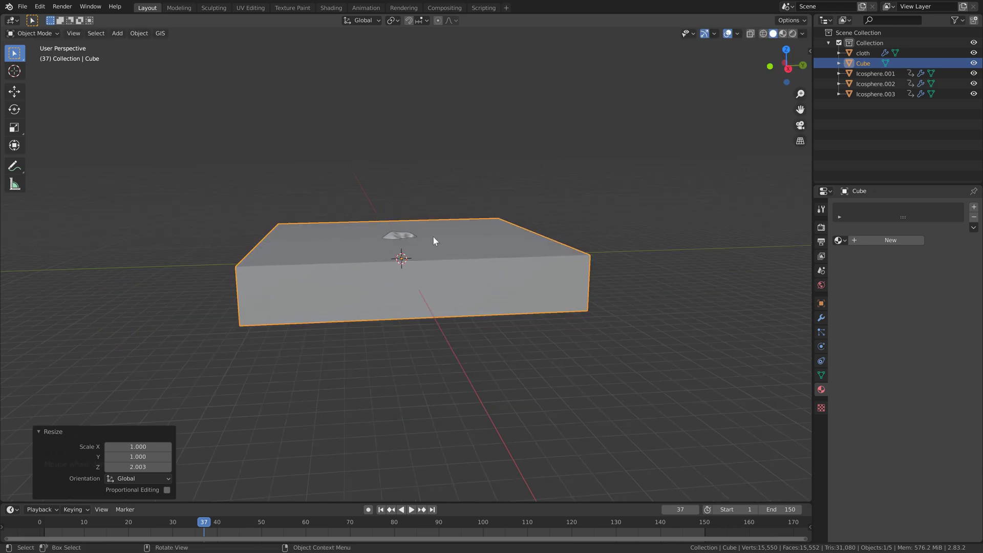
# Lower the flat cube by about 3.12 m along the global Z axis so it sits beneath the crumpled cloth.
pyautogui.scroll(5, 433, 236)
pyautogui.press('g')
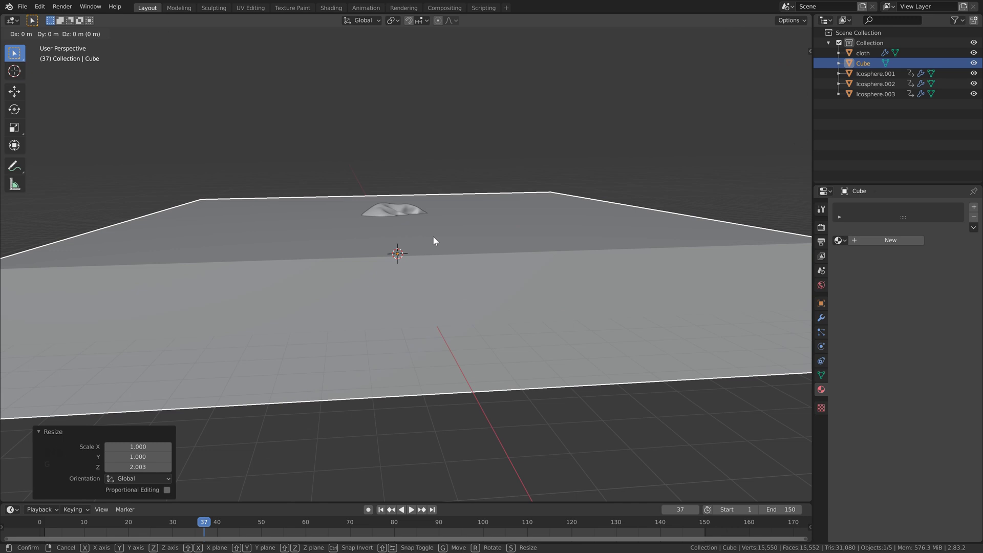
pyautogui.press('z')
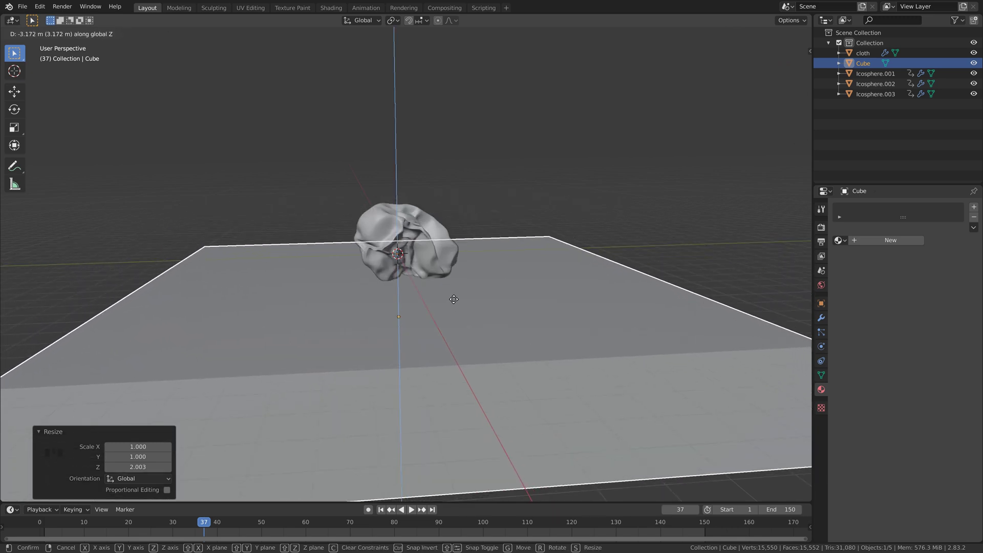
pyautogui.click(454, 297)
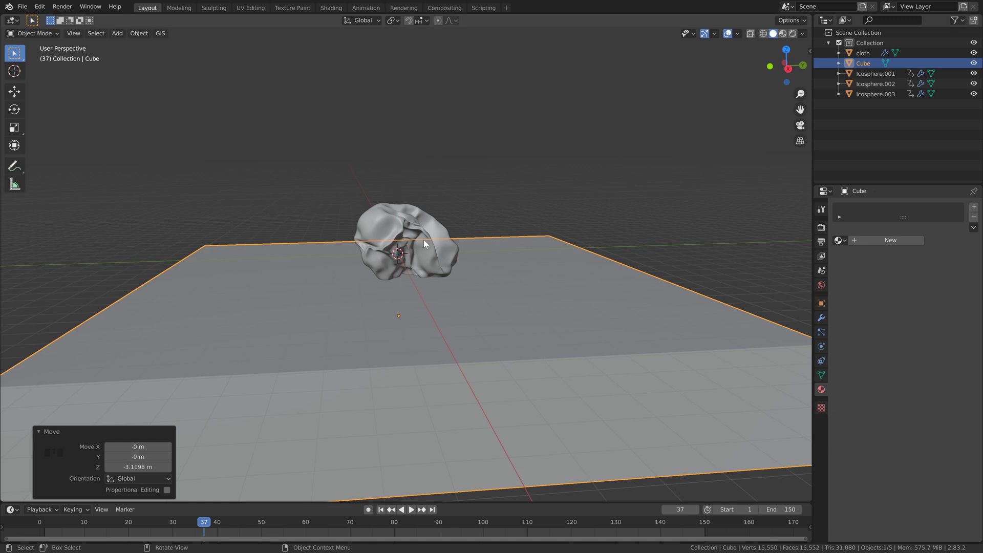
# Rename the cube object as flow.
pyautogui.scroll(-3, 423, 241)
pyautogui.scroll(-2, 439, 266)
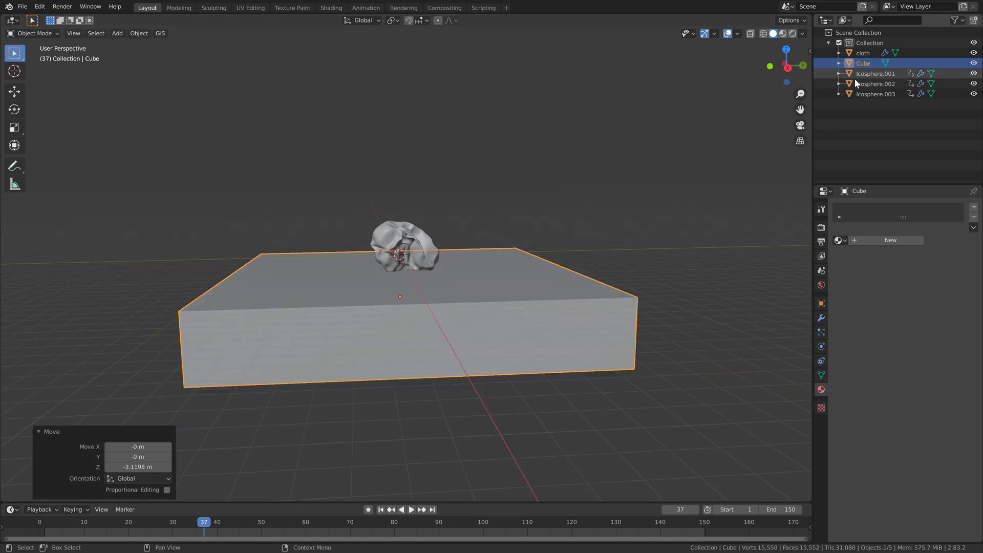
pyautogui.doubleClick(863, 63)
pyautogui.write('flow')
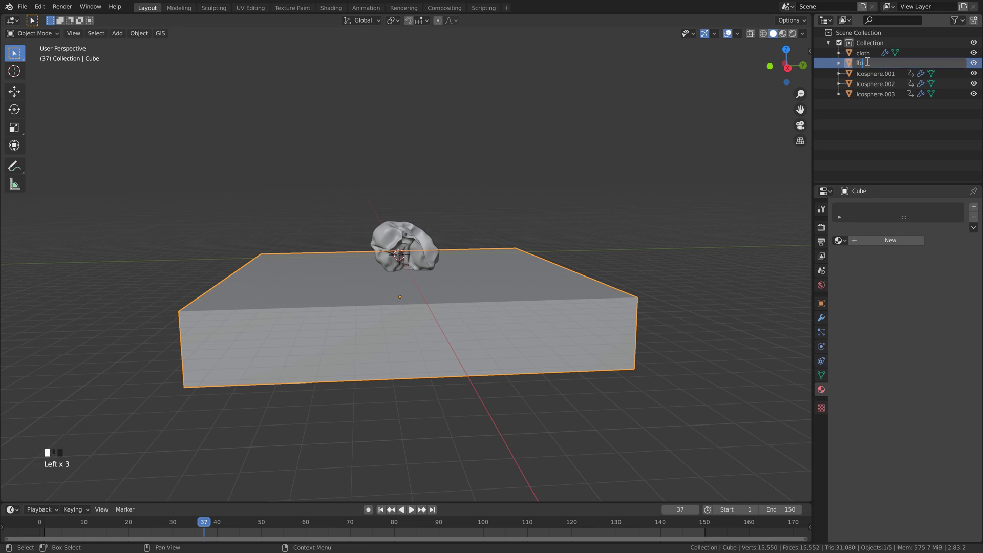
pyautogui.press('Return')
# Duplicate the flow box in place and rename the copy as domain.
pyautogui.scroll(2, 477, 268)
pyautogui.scroll(-2, 439, 260)
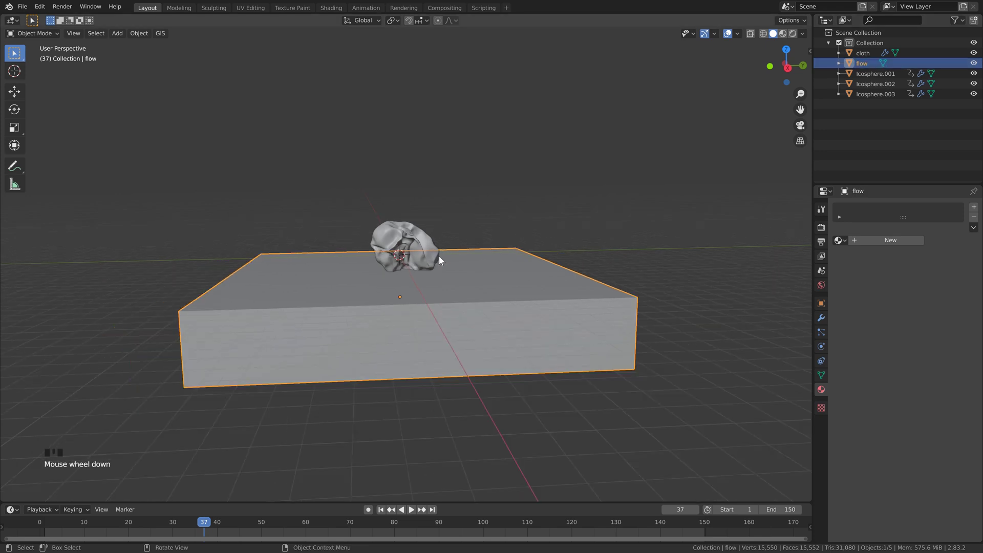
pyautogui.hotkey('shift', 'd')
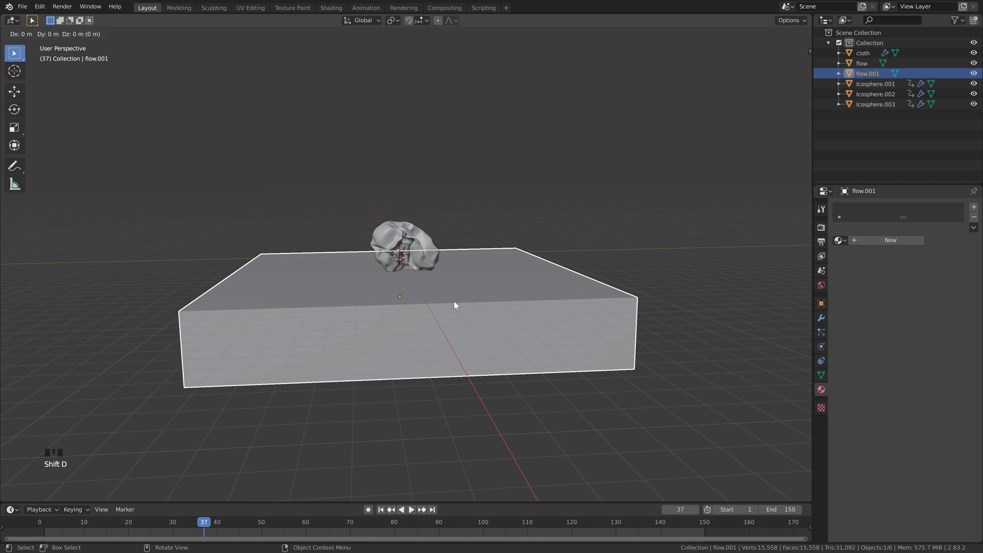
pyautogui.rightClick(454, 301)
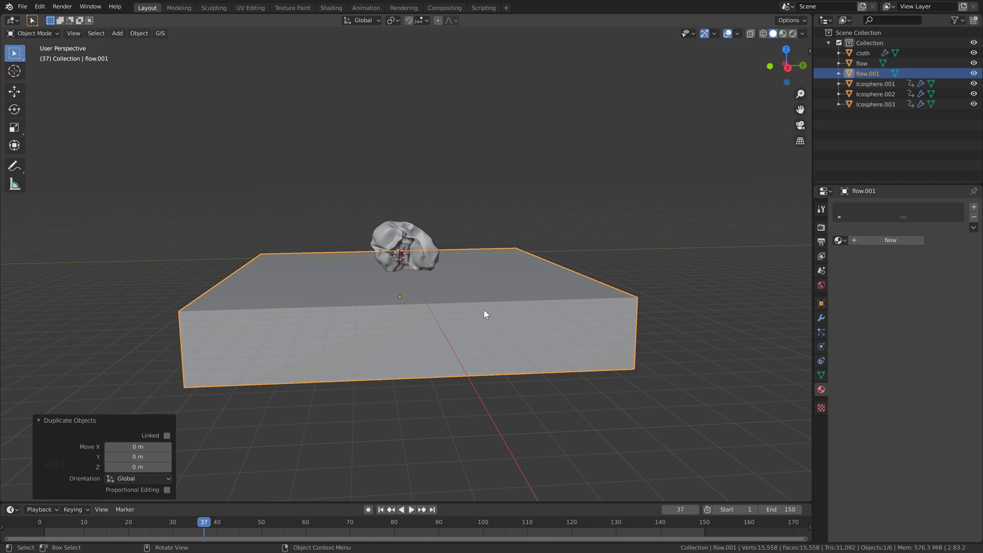
pyautogui.doubleClick(858, 76)
pyautogui.write('domain')
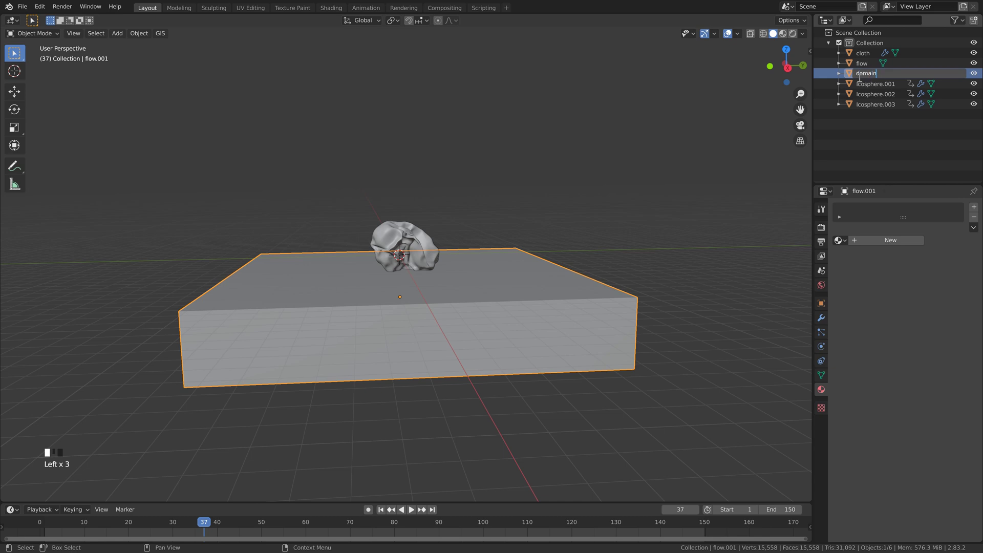
pyautogui.press('Return')
# Turn on X-ray display and scale the domain box uniformly by about 1.014 so it slightly exceeds the flow box.
pyautogui.click(751, 34)
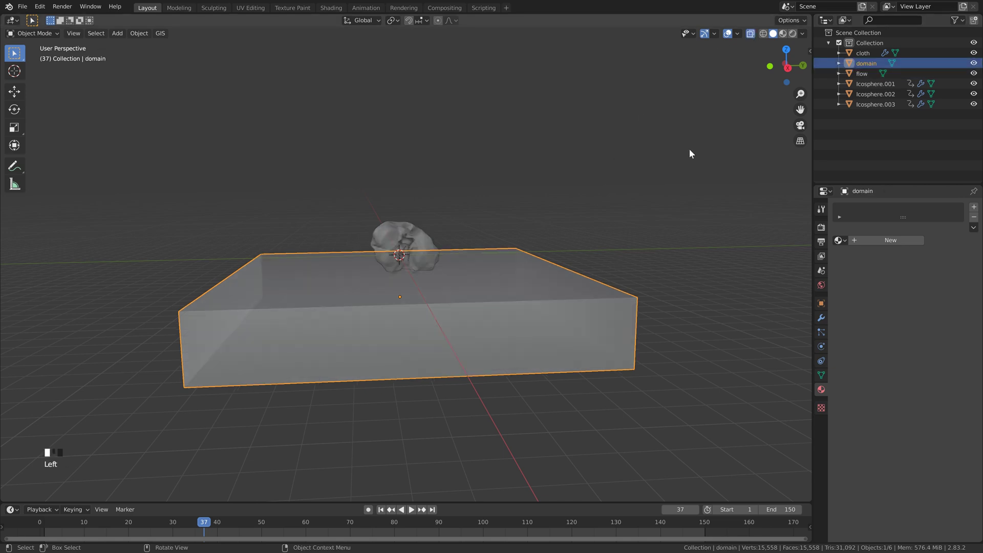
pyautogui.scroll(1, 438, 305)
pyautogui.scroll(-2, 460, 300)
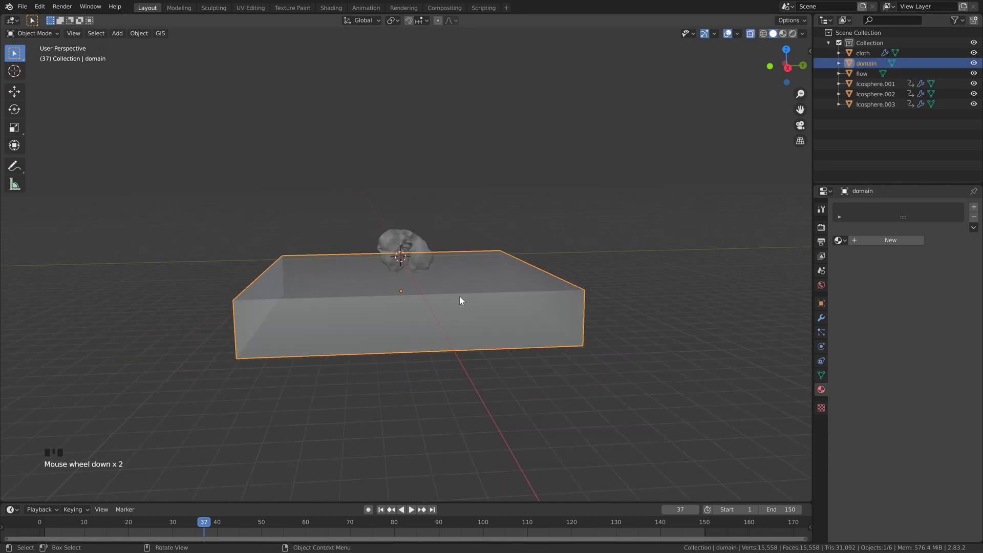
pyautogui.scroll(1, 507, 312)
pyautogui.press('s')
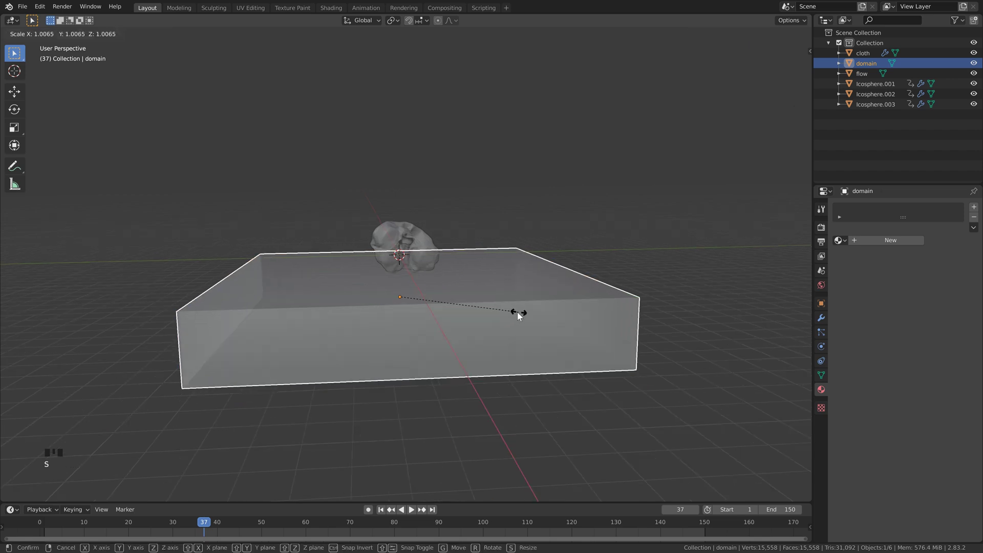
pyautogui.click(528, 310)
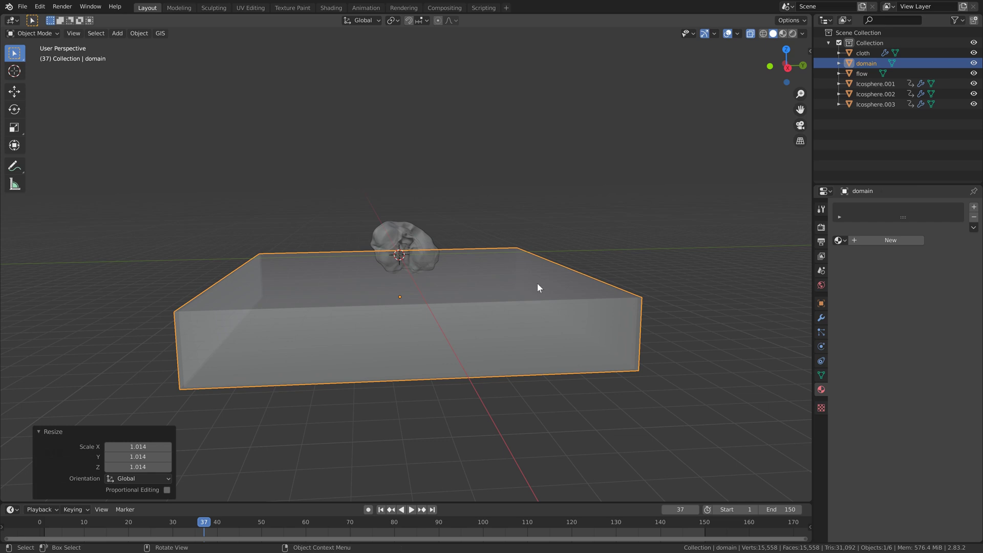
# Scale the domain box along the global Z axis by about 1.82.
pyautogui.scroll(2, 524, 298)
pyautogui.scroll(-2, 524, 298)
pyautogui.press('s')
pyautogui.press('z')
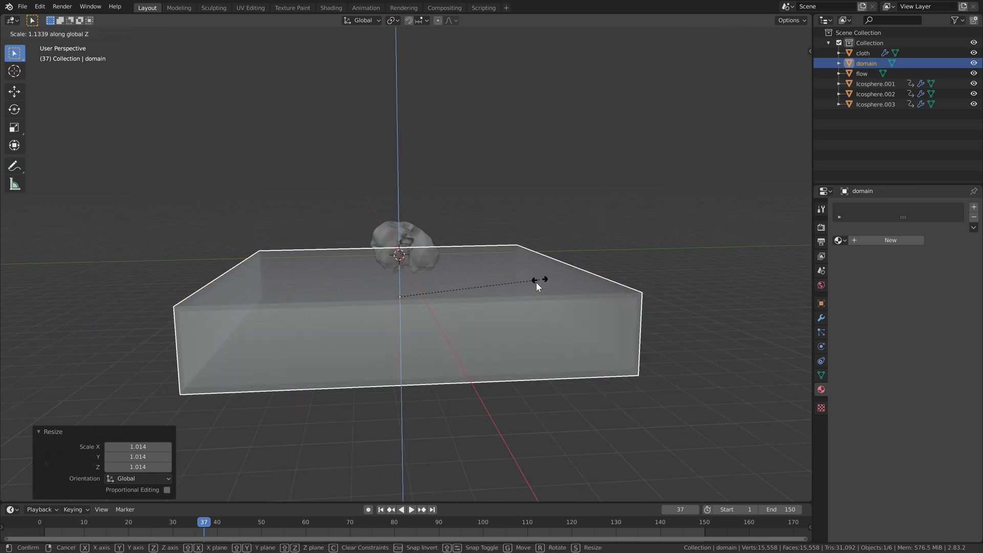
pyautogui.click(604, 221)
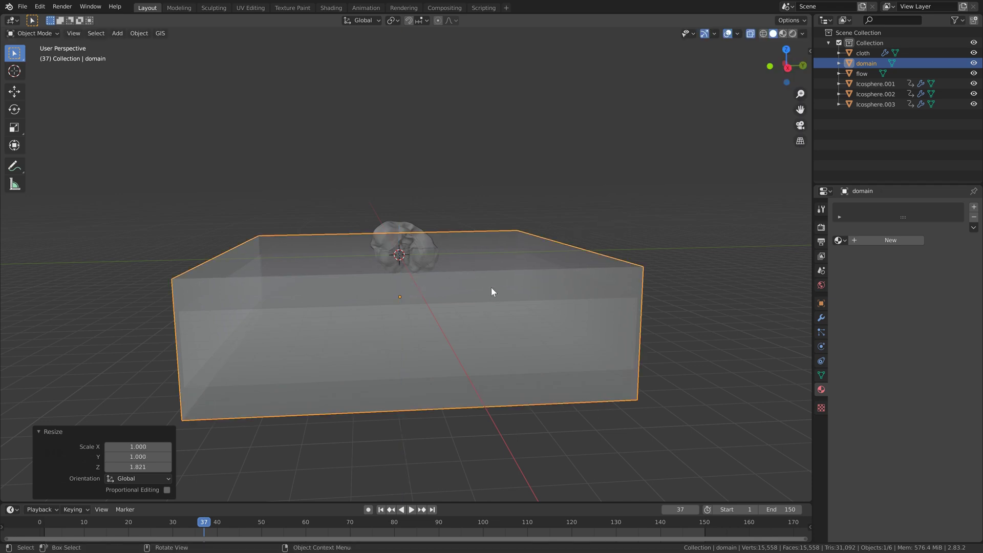
# Raise the domain box by about 1.59 m along Z so it encloses the cloth objects.
pyautogui.press('g')
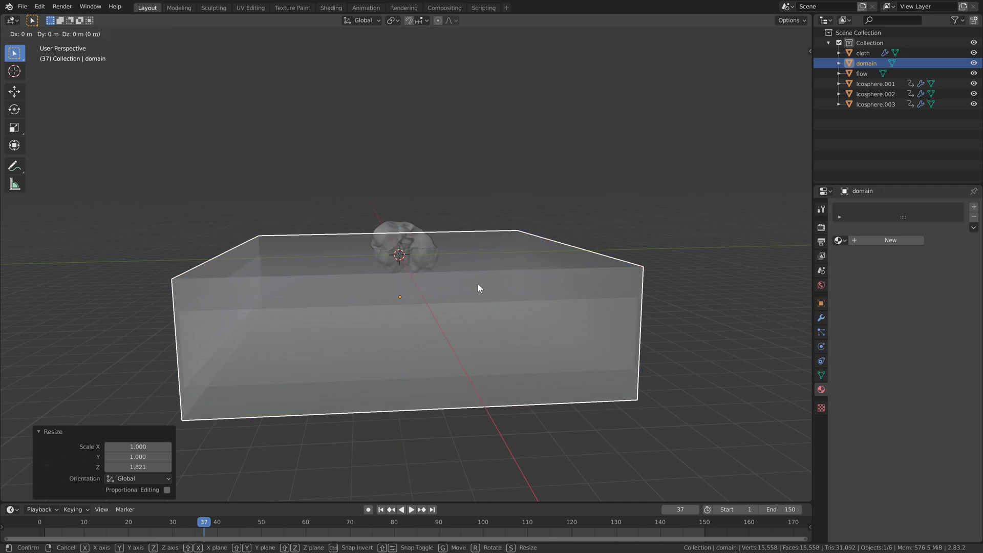
pyautogui.press('z')
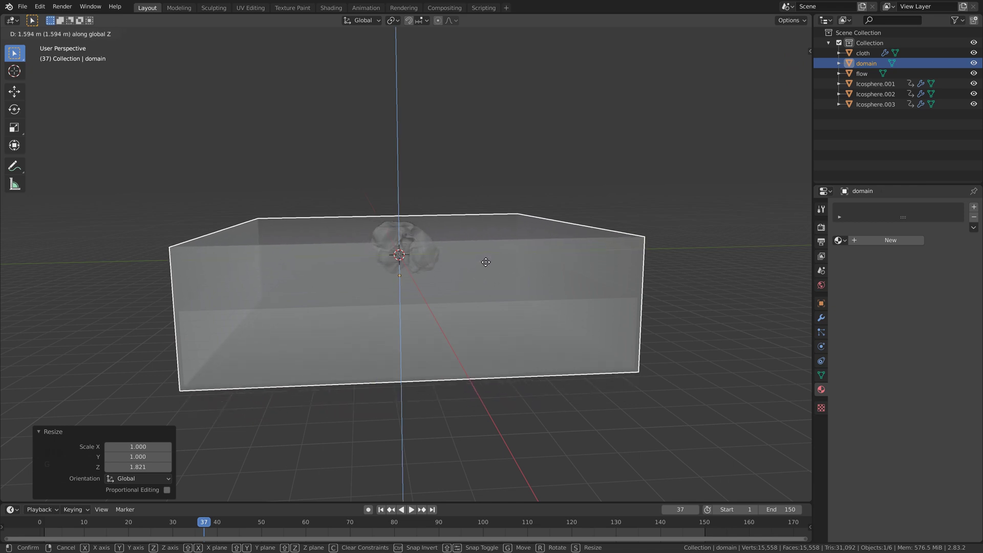
pyautogui.click(486, 262)
# Add a plane mesh at the world origin.
pyautogui.scroll(2, 562, 325)
pyautogui.moveTo(575, 332); pyautogui.dragTo(551, 314, button='middle')
pyautogui.scroll(-2, 559, 315)
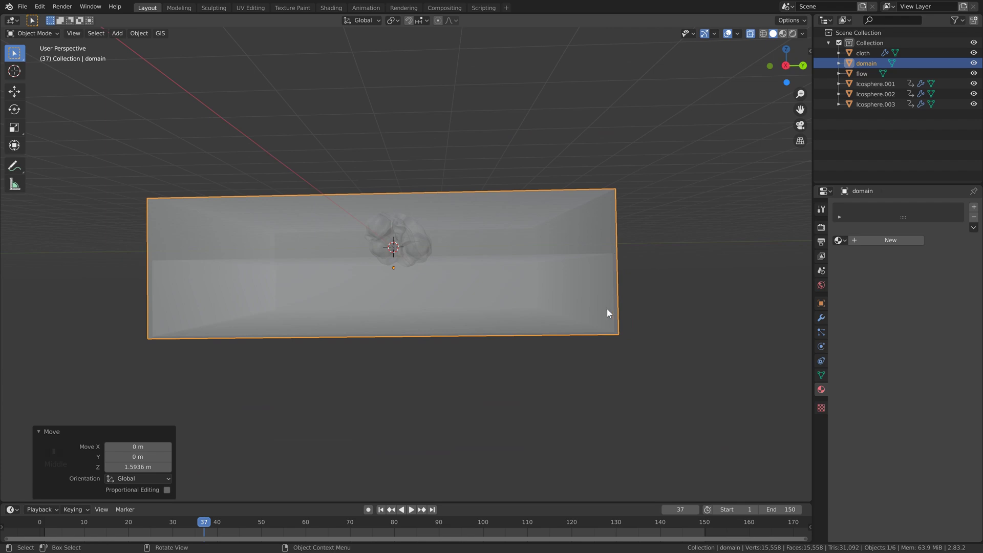
pyautogui.moveTo(139, 277); pyautogui.dragTo(401, 167, button='middle')
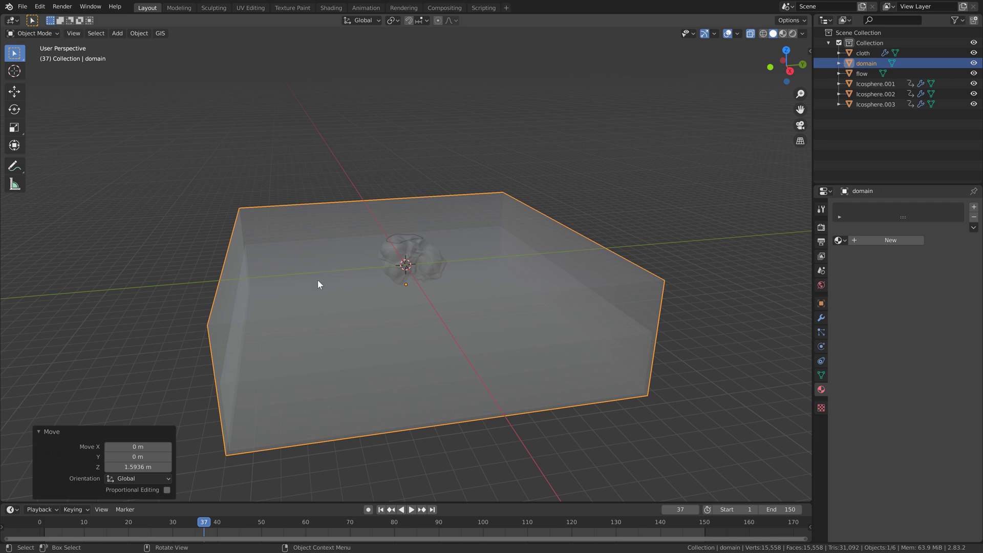
pyautogui.hotkey('shift', 'a')
pyautogui.moveTo(318, 278)
pyautogui.click(409, 280)
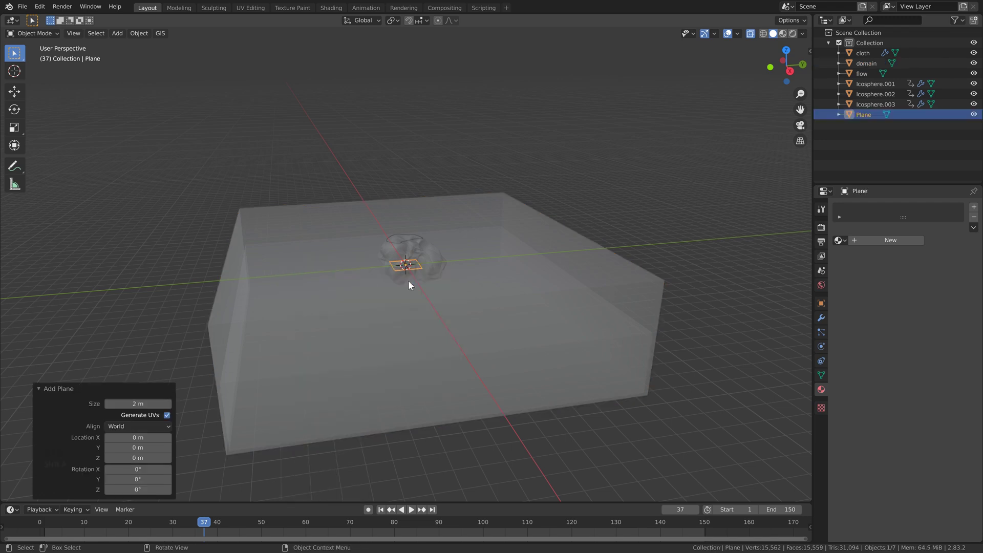
# Shift the plane along X by about -11.5 m and a further -0.47 m to reach the edge of the domain box.
pyautogui.moveTo(408, 281); pyautogui.dragTo(368, 289, button='middle')
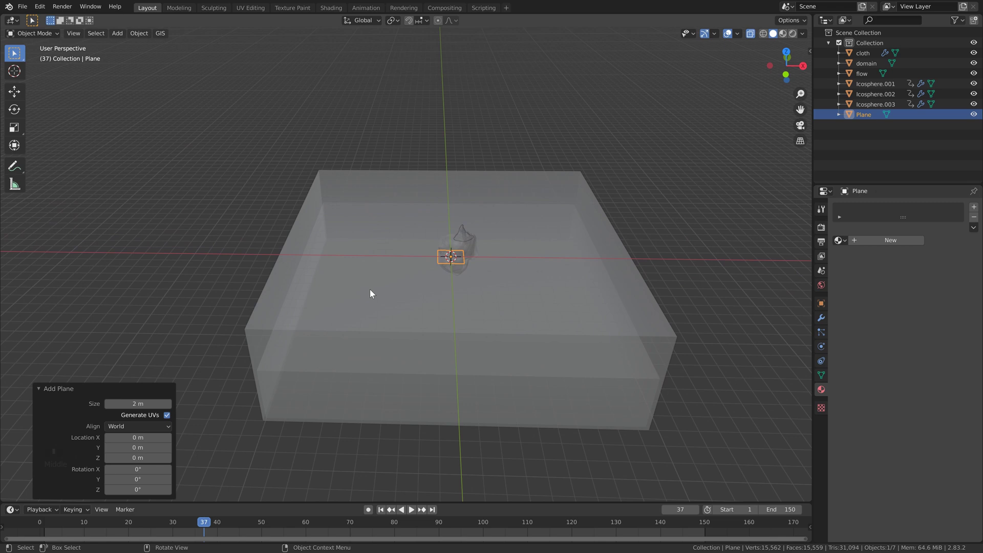
pyautogui.press('g')
pyautogui.press('x')
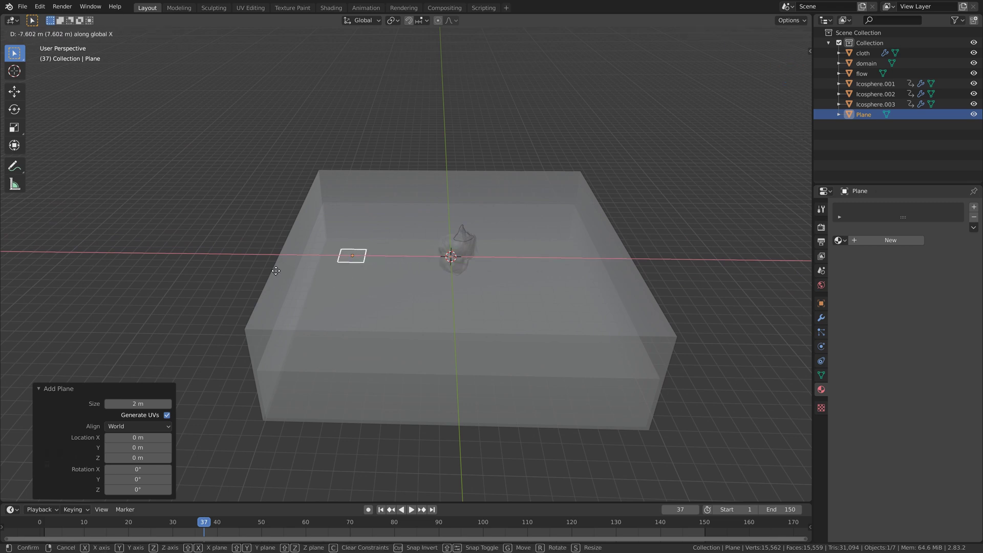
pyautogui.click(221, 263)
pyautogui.moveTo(323, 229); pyautogui.dragTo(342, 221, button='middle')
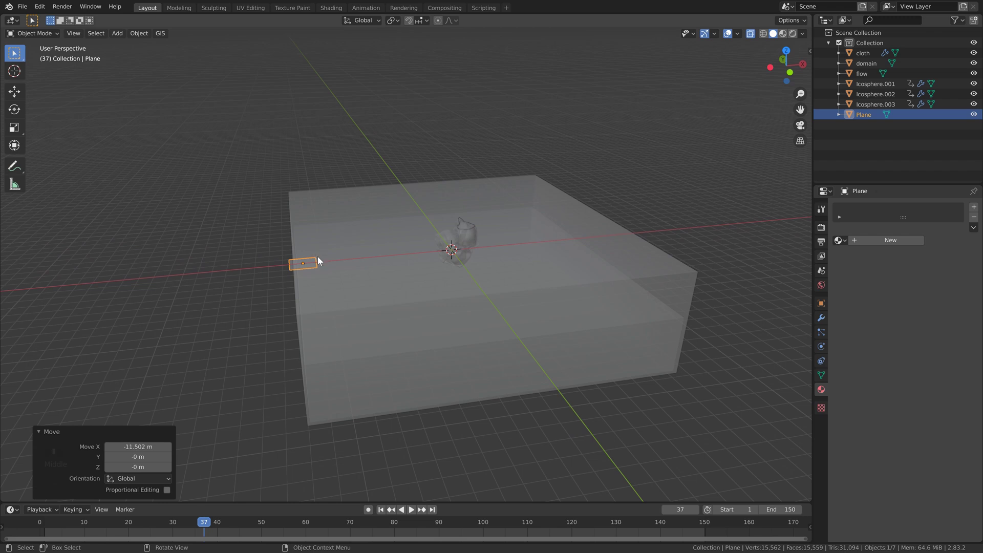
pyautogui.press('g')
pyautogui.press('x')
pyautogui.click(311, 254)
# Rotate the plane 90 degrees about the global Y axis so it stands upright.
pyautogui.press('r')
pyautogui.write('y')
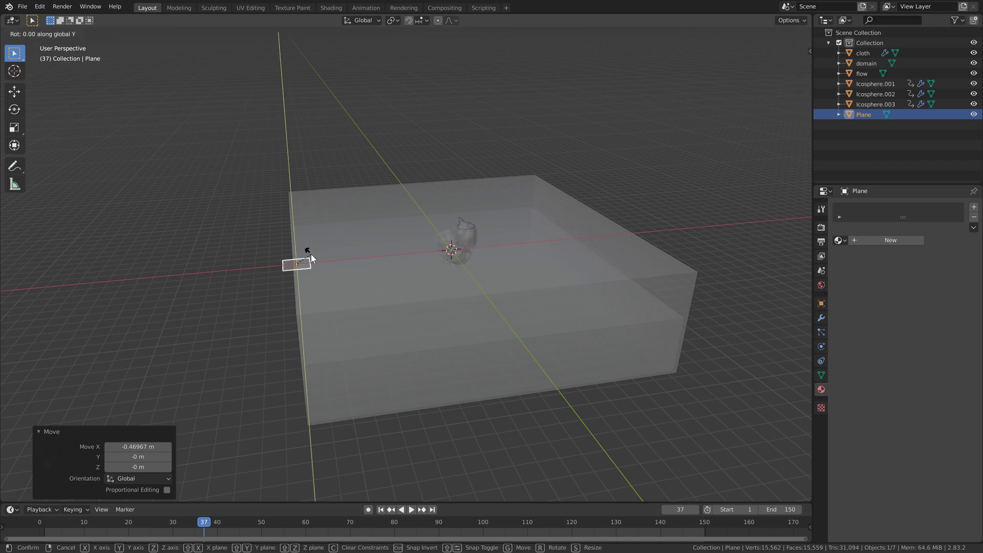
pyautogui.write('90')
pyautogui.press('Return')
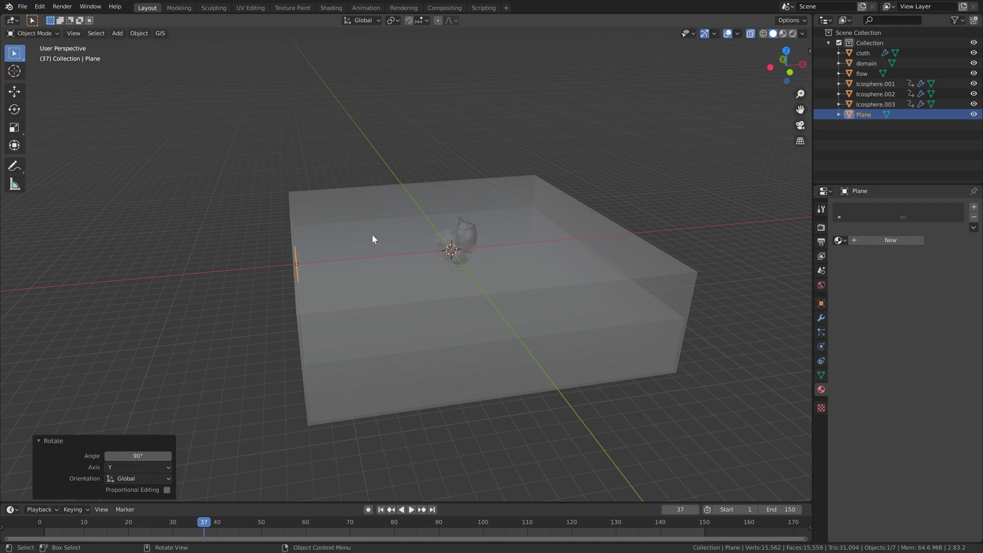
# Scale the upright plane uniformly by about 12.28.
pyautogui.moveTo(372, 235); pyautogui.dragTo(423, 263, button='middle')
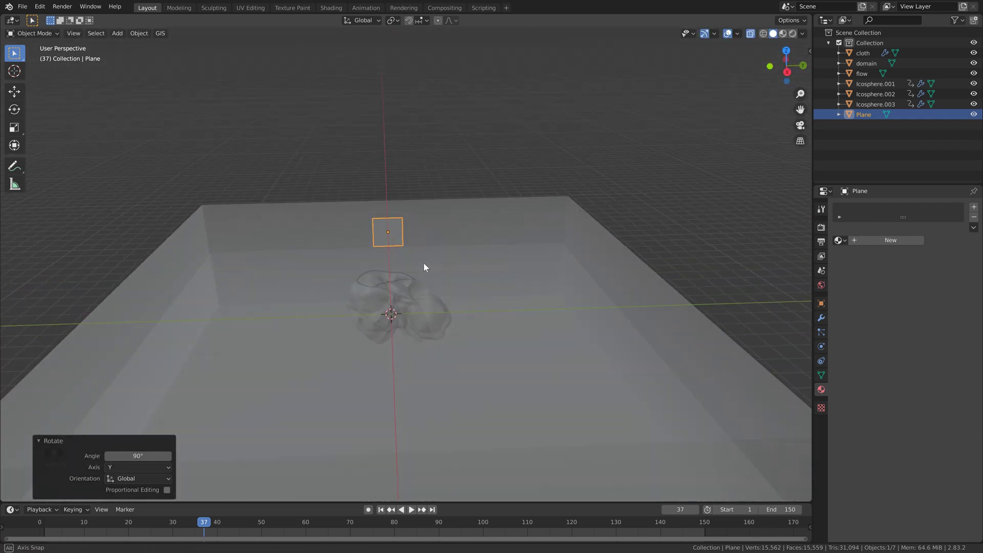
pyautogui.scroll(-3, 423, 263)
pyautogui.press('s')
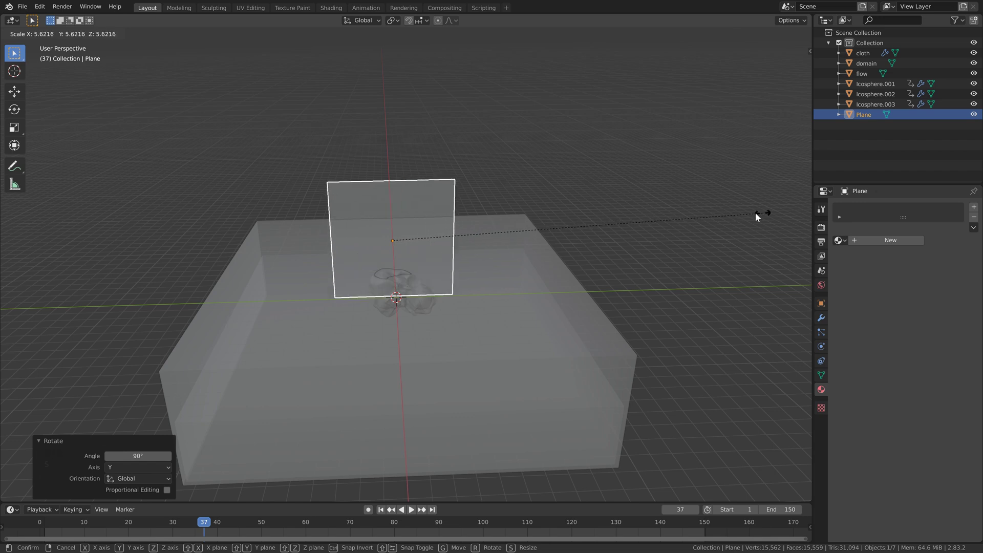
pyautogui.click(427, 201)
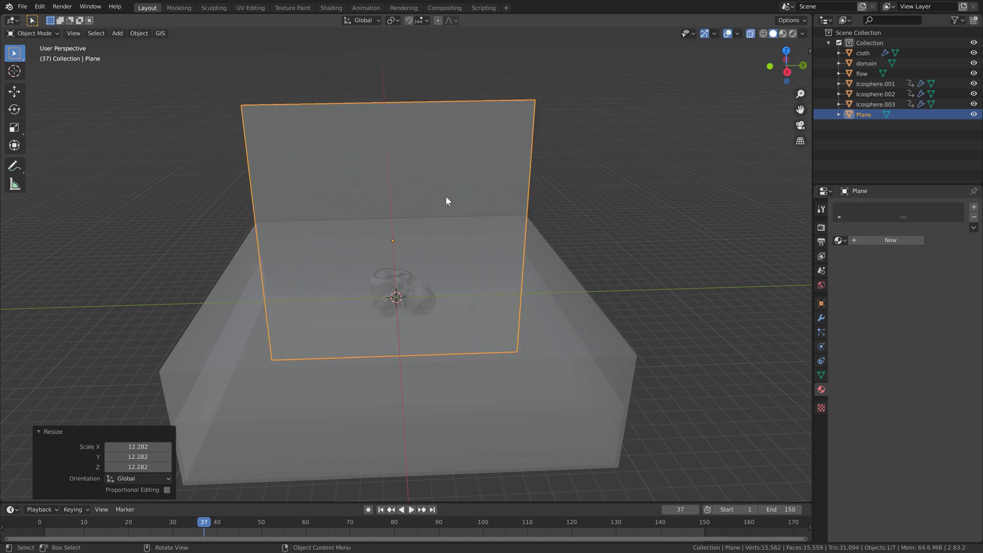
# Raise the upright plane by about 5.32 m along the global Z axis.
pyautogui.press('g')
pyautogui.press('z')
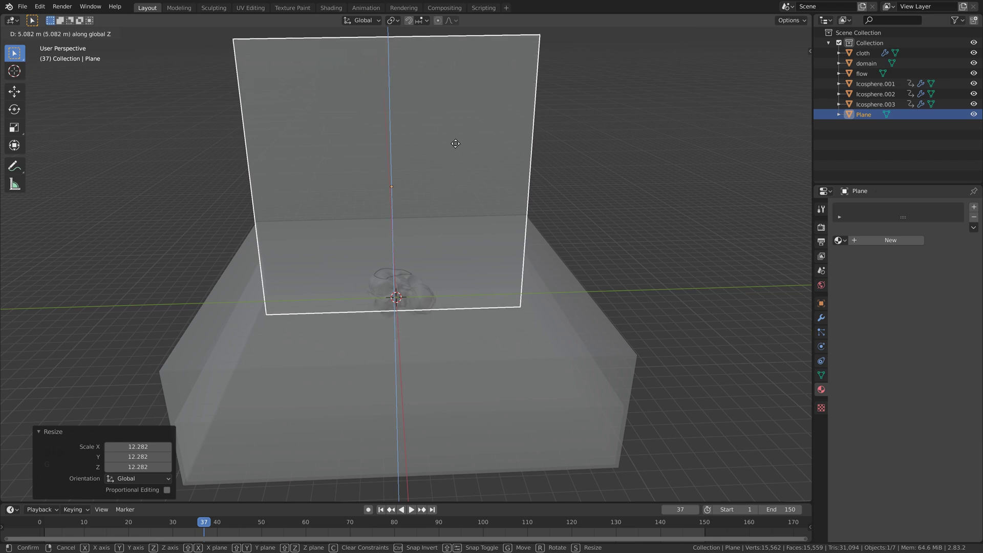
pyautogui.click(454, 128)
# Widen the upright plane along the global Y axis by a factor of about 4.15.
pyautogui.scroll(-2, 513, 214)
pyautogui.scroll(-2, 479, 202)
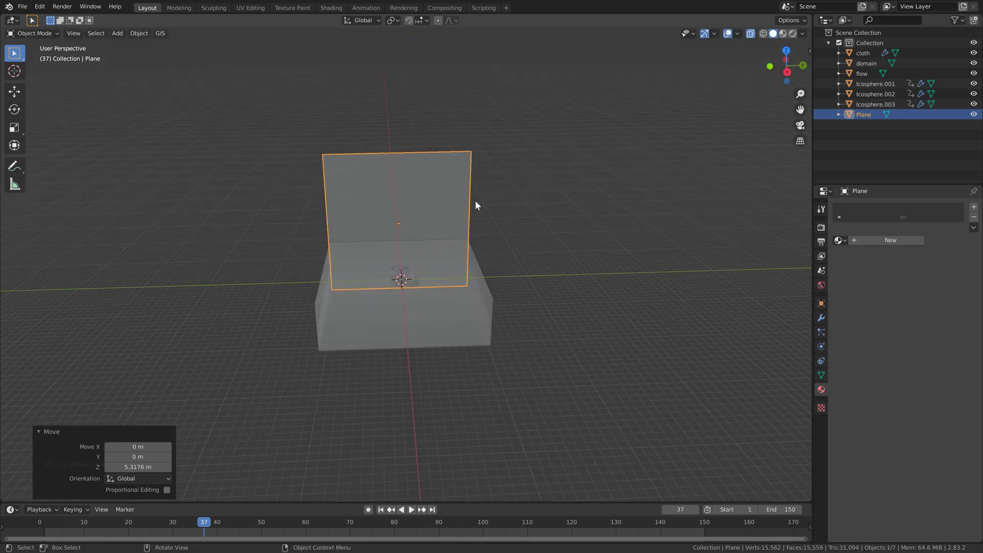
pyautogui.press('s')
pyautogui.press('y')
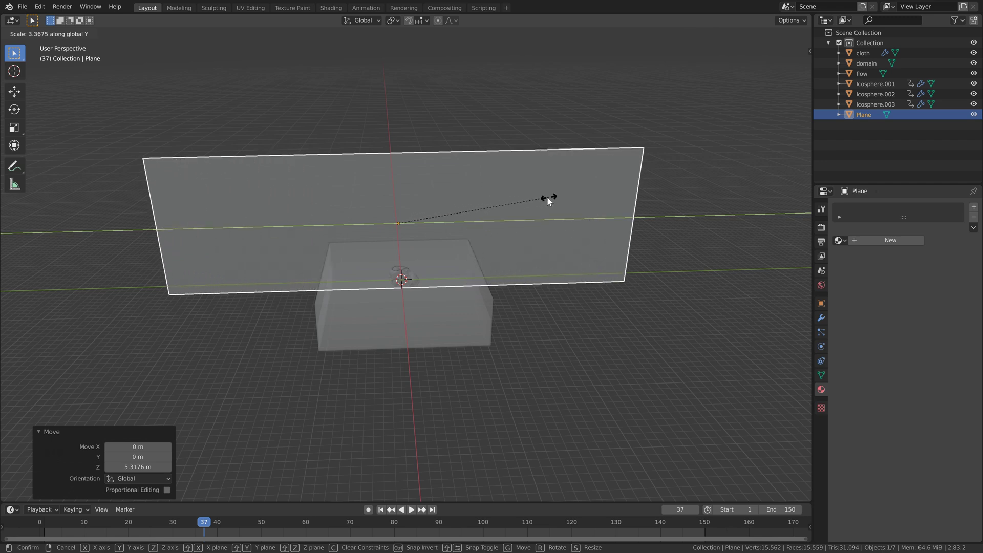
pyautogui.click(584, 203)
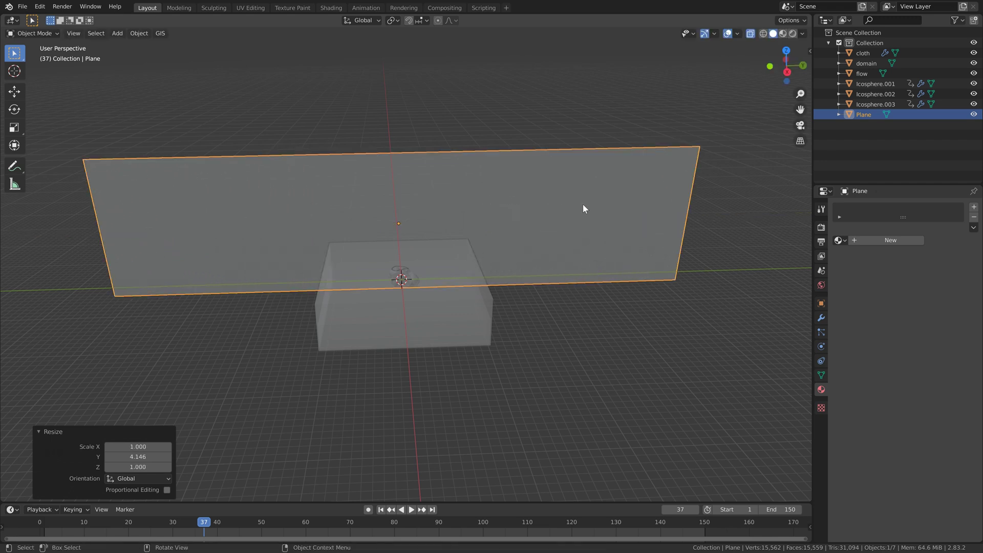
pyautogui.scroll(2, 484, 260)
pyautogui.scroll(3, 445, 202)
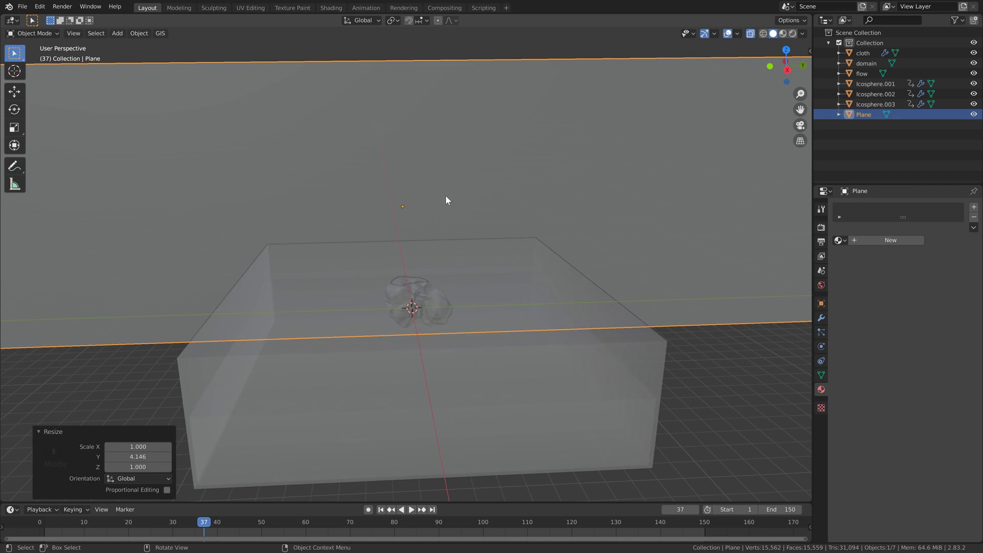
pyautogui.moveTo(424, 225); pyautogui.dragTo(442, 223, button='middle')
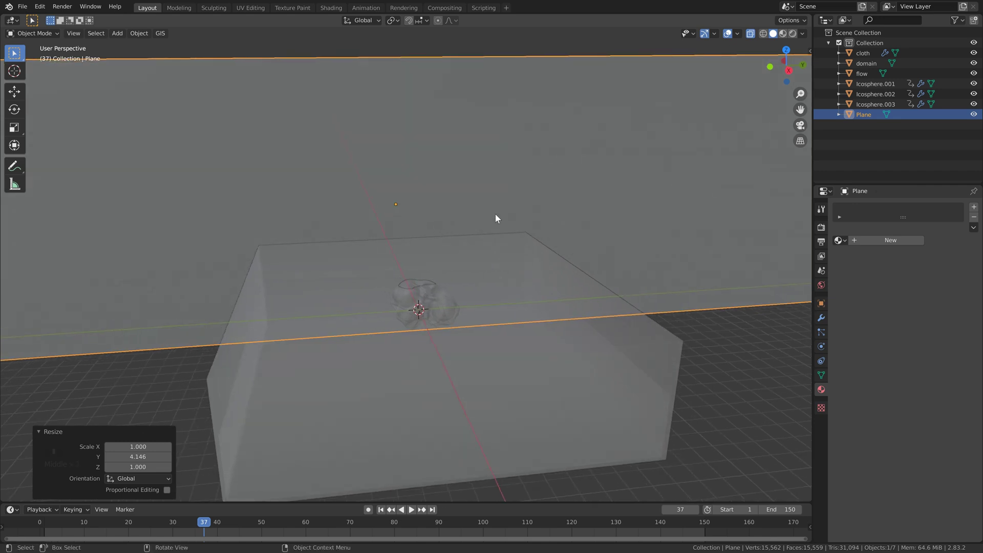
pyautogui.scroll(-4, 494, 236)
pyautogui.scroll(4, 485, 195)
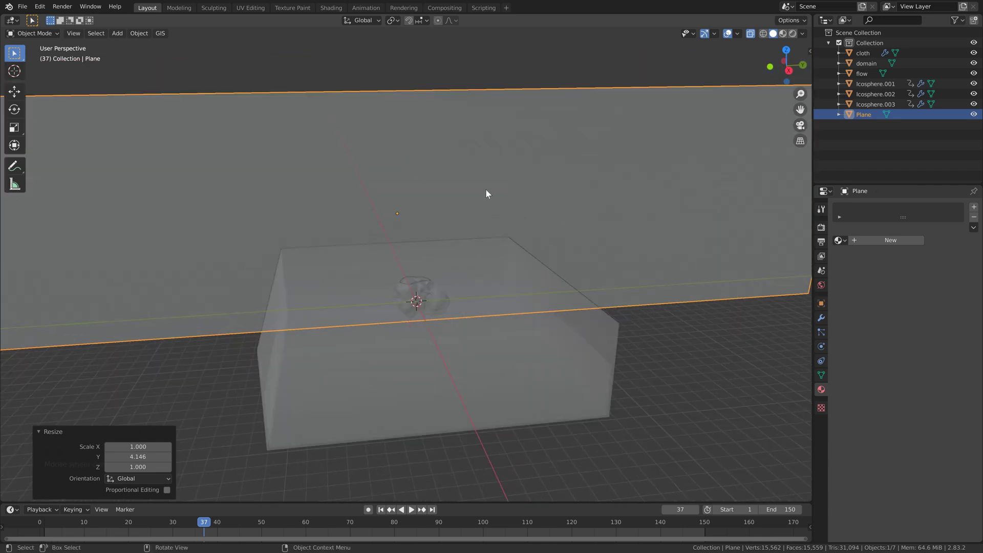
# Add a cube and move it about -13.04 m along the global Y axis to the domain box's side.
pyautogui.scroll(-2, 485, 199)
pyautogui.hotkey('shift', 'a')
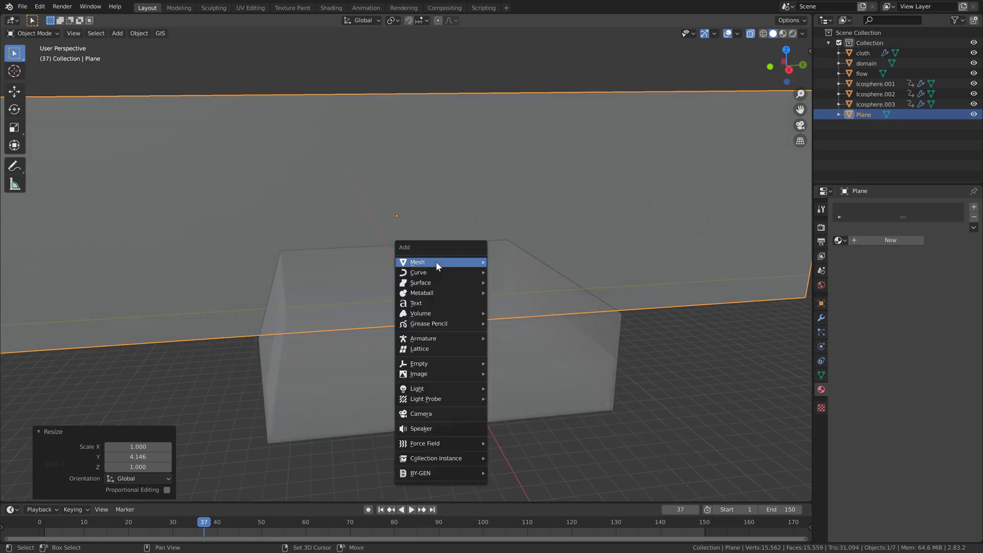
pyautogui.moveTo(435, 261)
pyautogui.click(512, 271)
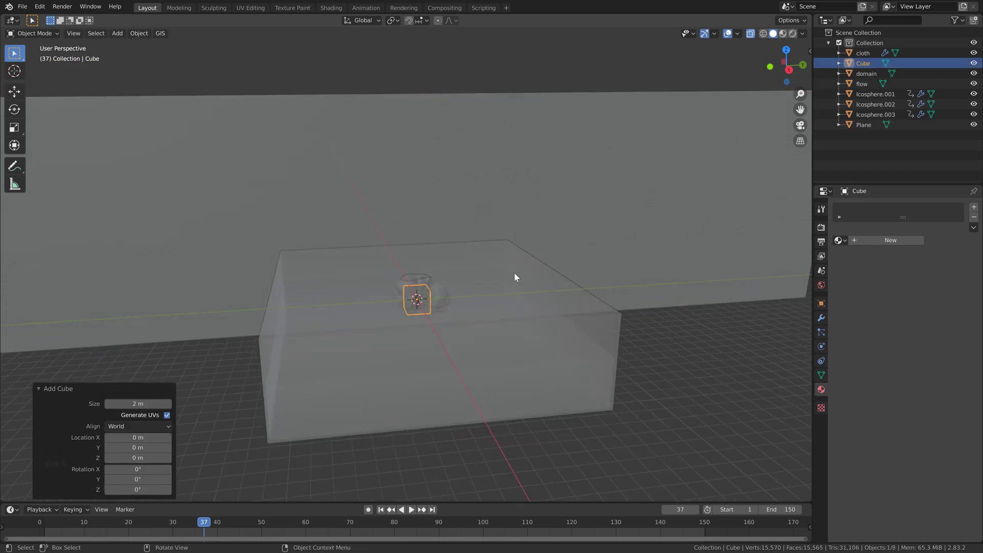
pyautogui.press('g')
pyautogui.press('y')
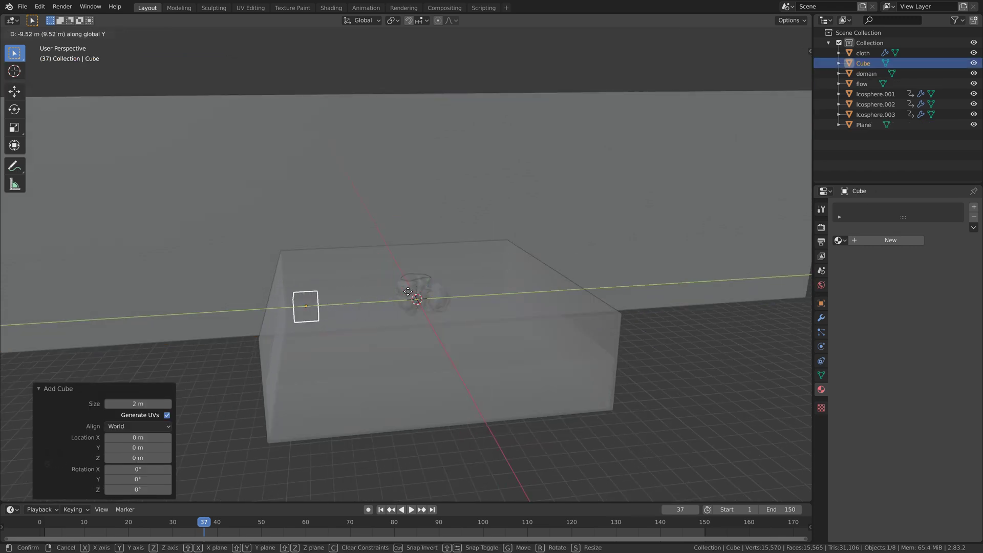
pyautogui.click(361, 292)
# Stretch the cube along the global X axis so it spans the domain box's side as a wall.
pyautogui.moveTo(310, 296); pyautogui.dragTo(369, 312, button='middle')
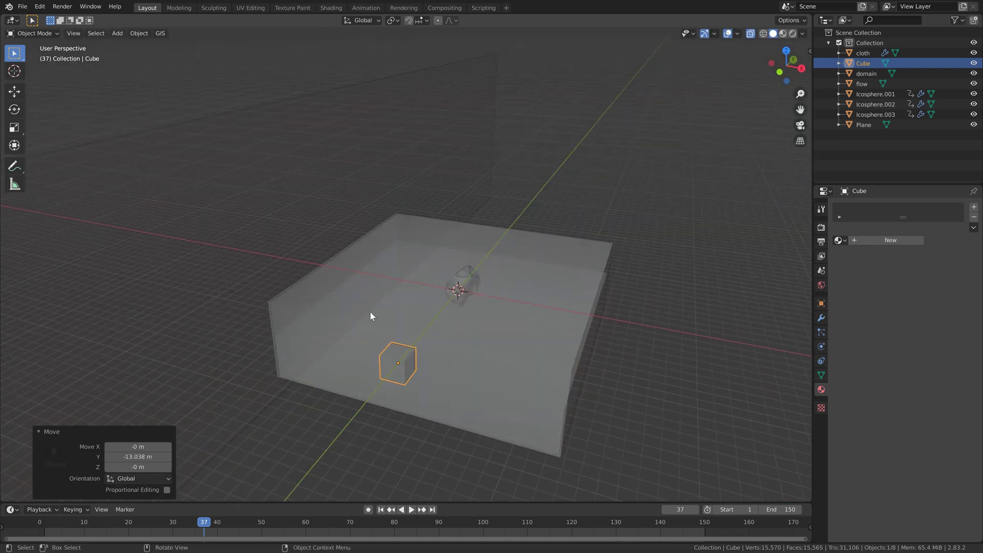
pyautogui.press('s')
pyautogui.press('x')
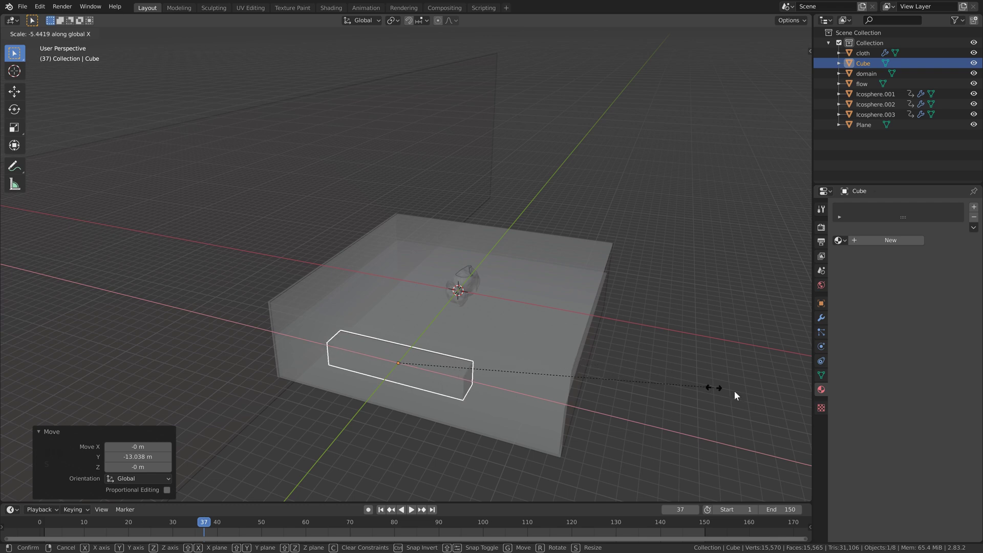
pyautogui.click(286, 475)
# Lower the stretched cube by about 2.13 m along the global Z axis.
pyautogui.moveTo(340, 353); pyautogui.dragTo(327, 278, button='middle')
pyautogui.press('g')
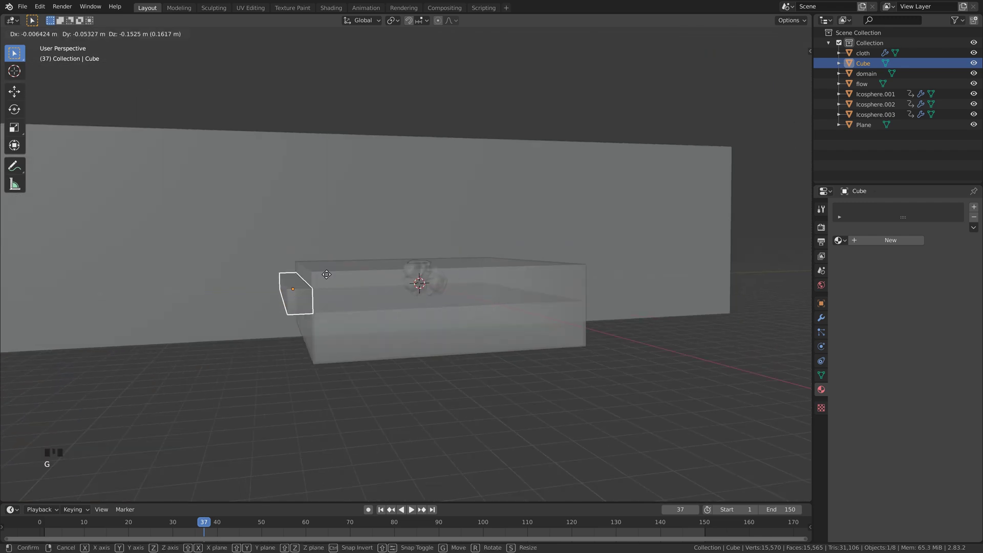
pyautogui.press('z')
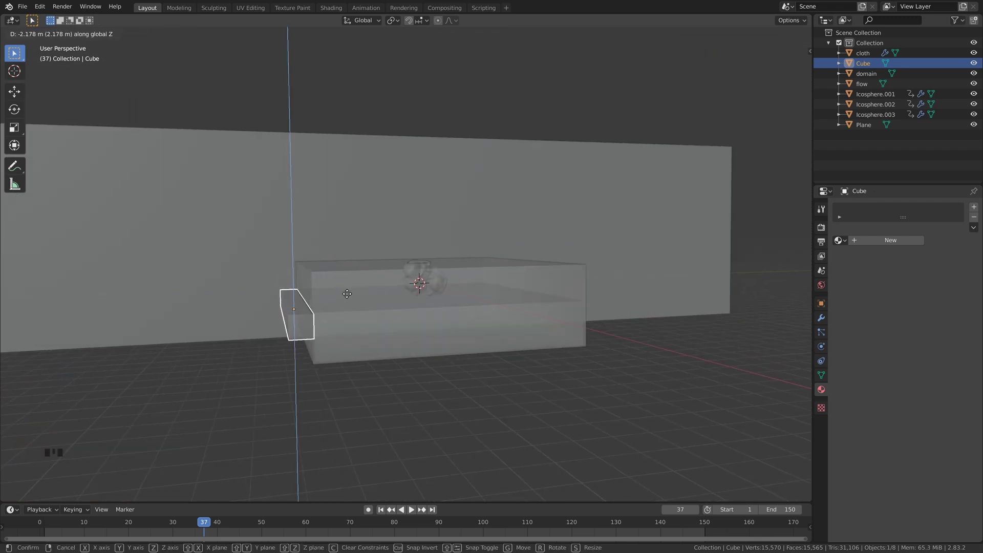
pyautogui.click(348, 293)
# Scale the side wall along the global Z axis by a factor of about 3.1.
pyautogui.moveTo(317, 321); pyautogui.dragTo(289, 330, button='middle')
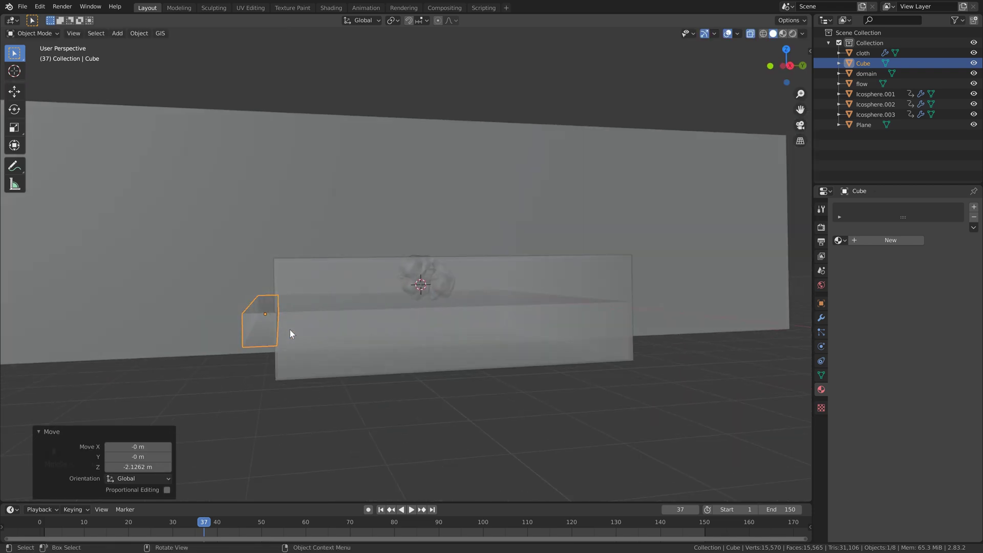
pyautogui.press('s')
pyautogui.press('z')
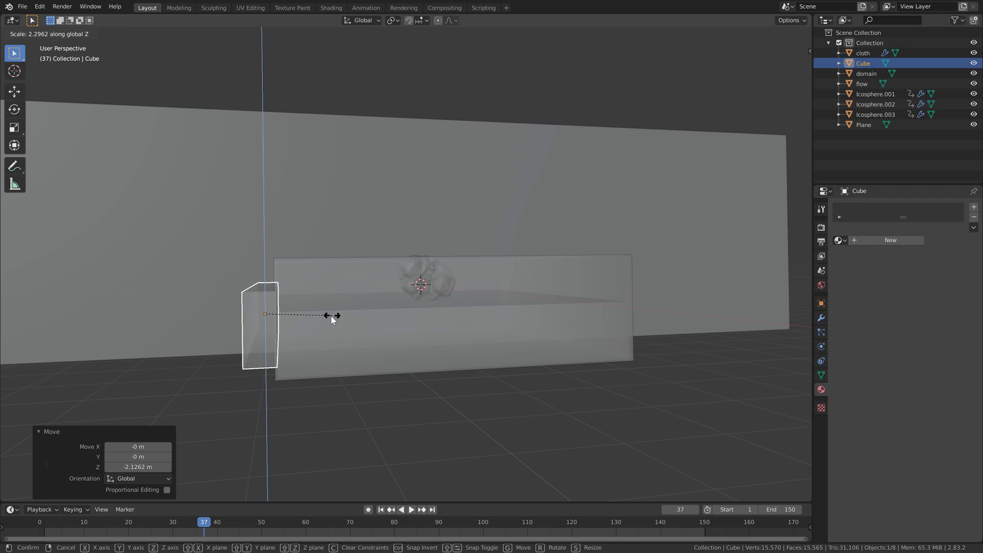
pyautogui.click(346, 306)
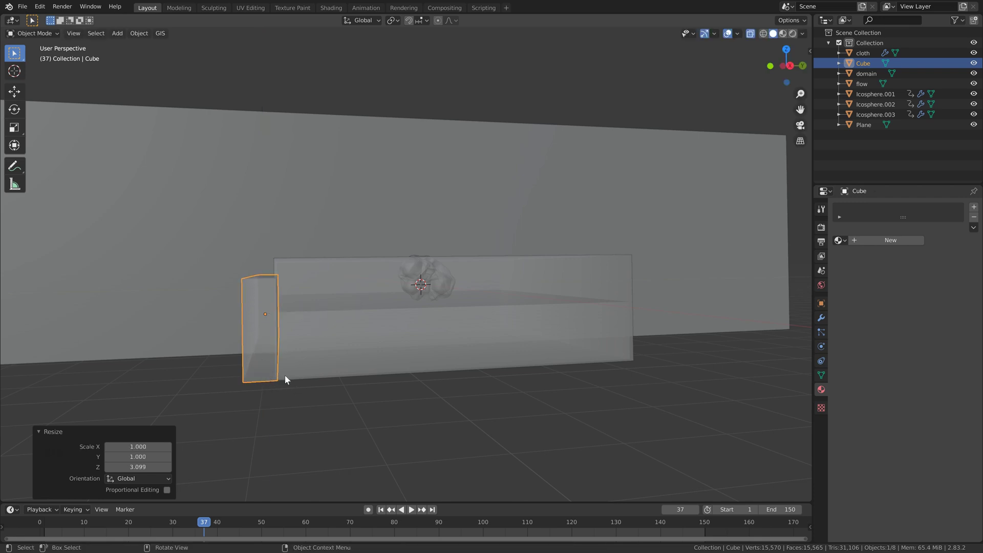
# Duplicate the side wall and move the copy about 25.98 m along global Y to the domain's opposite side.
pyautogui.moveTo(294, 367); pyautogui.dragTo(220, 340, button='middle')
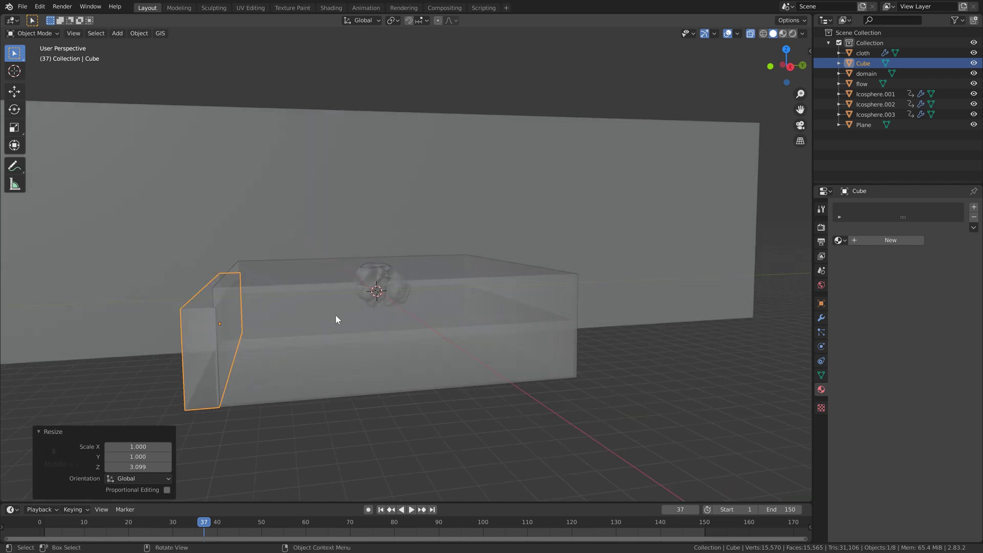
pyautogui.moveTo(336, 315); pyautogui.dragTo(293, 321, button='middle')
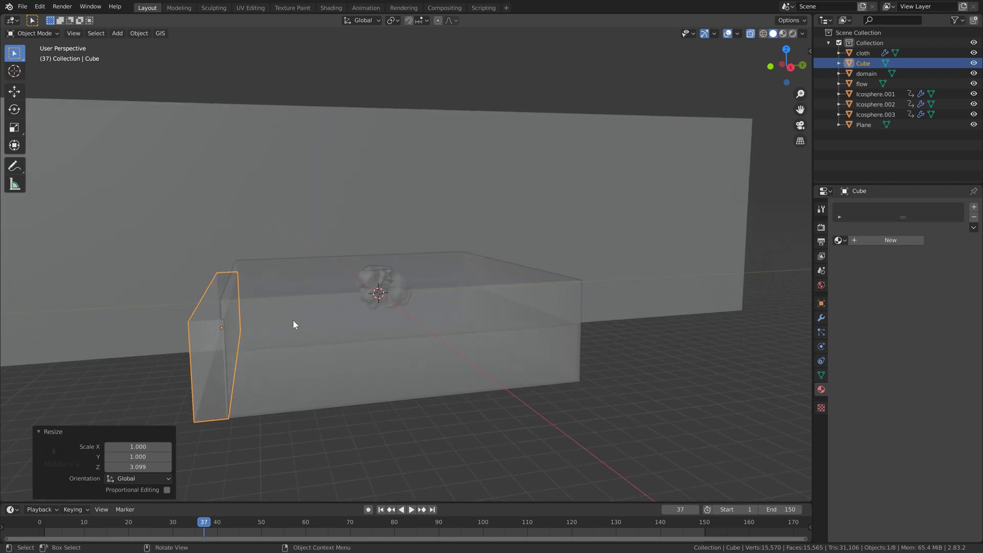
pyautogui.hotkey('shift', 'd')
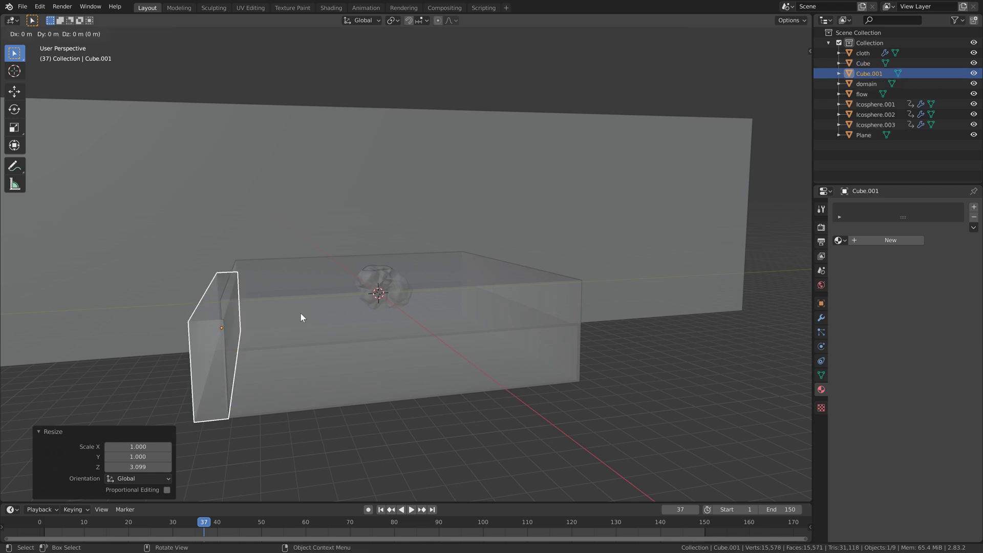
pyautogui.press('y')
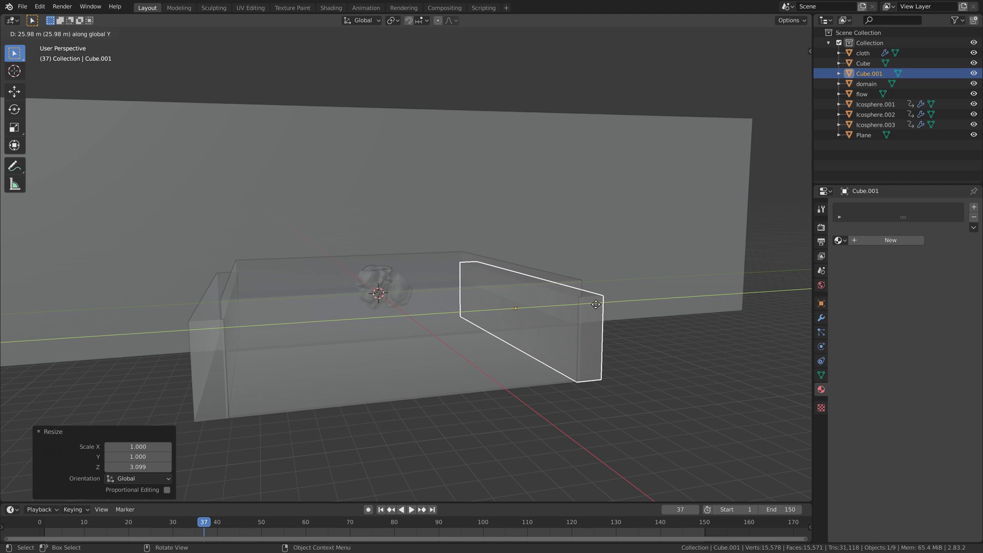
pyautogui.click(596, 304)
# Duplicate the second side wall and place the copy about 11.29 m farther out along the global Y axis.
pyautogui.moveTo(595, 304); pyautogui.dragTo(551, 323, button='middle')
pyautogui.moveTo(455, 311); pyautogui.dragTo(550, 315, button='middle')
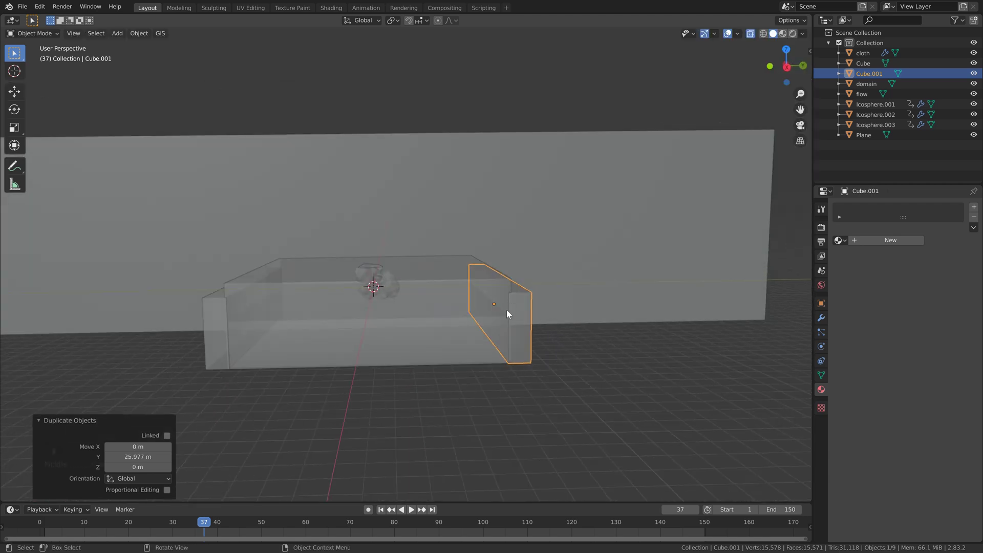
pyautogui.hotkey('shift', 'd')
pyautogui.press('y')
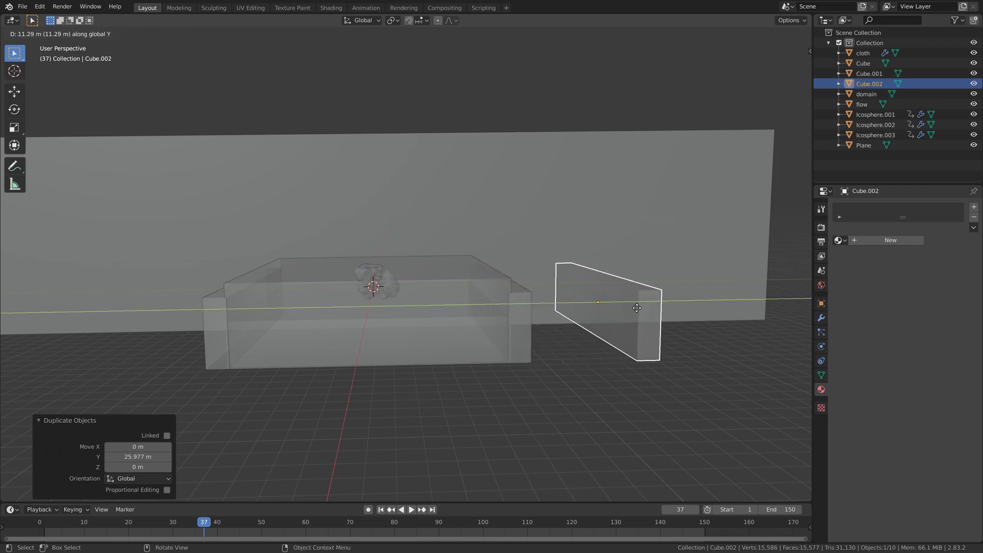
pyautogui.click(629, 306)
# Scale the outermost wall by about 2.29 along global Z and raise it by about 2.48 m.
pyautogui.press('s')
pyautogui.press('z')
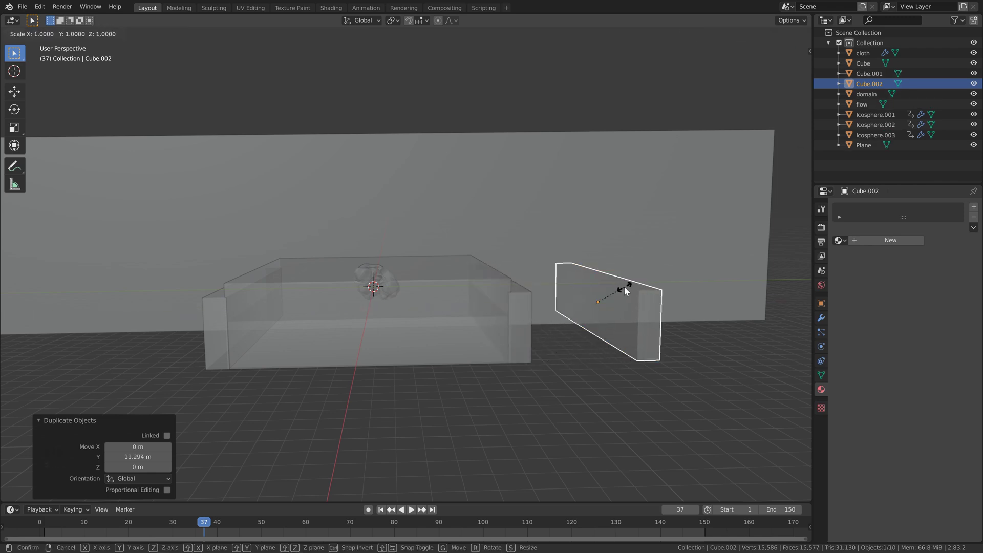
pyautogui.click(660, 277)
pyautogui.press('g')
pyautogui.press('z')
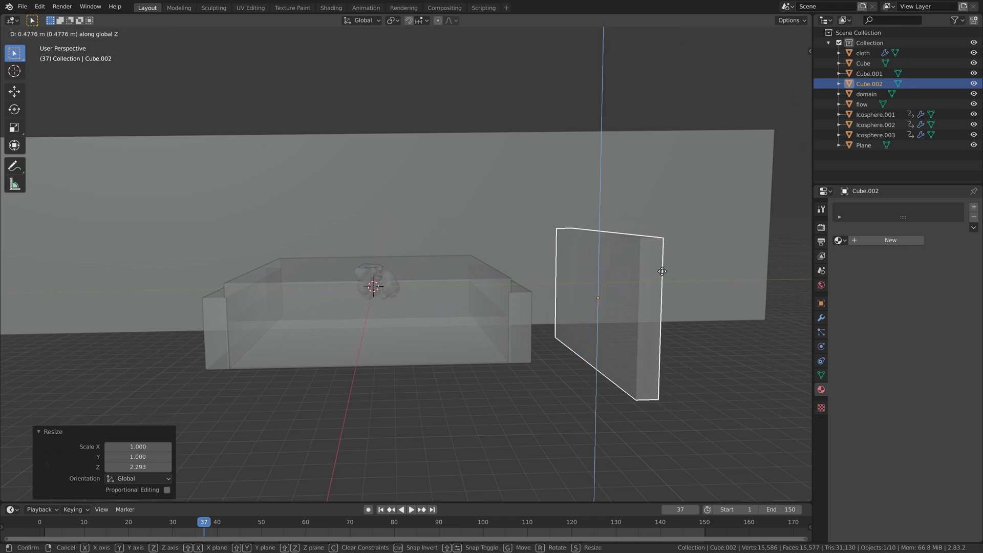
pyautogui.click(667, 249)
# Add a plane and lower it about 5.26 m along global Z to the base of the domain box.
pyautogui.moveTo(635, 276); pyautogui.dragTo(447, 341, button='middle')
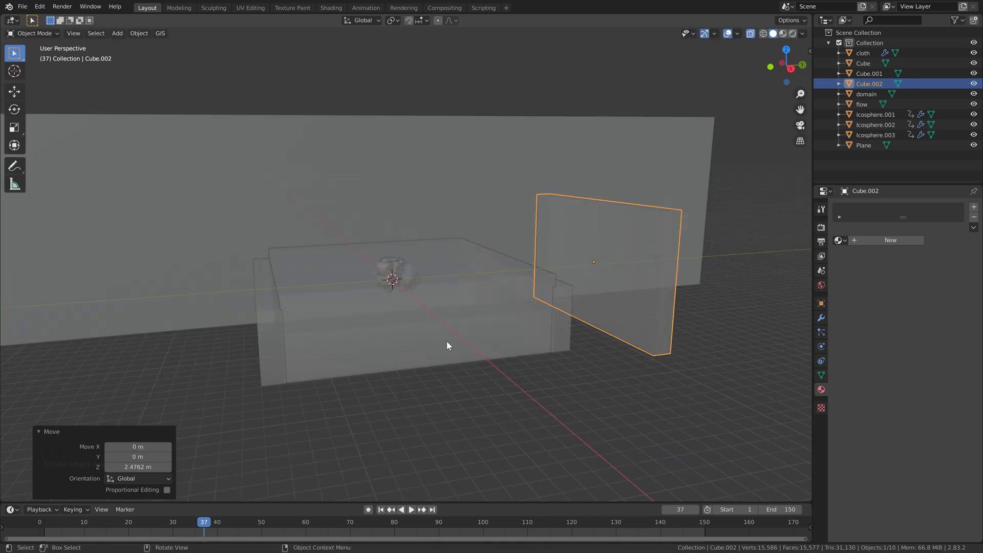
pyautogui.scroll(2, 420, 340)
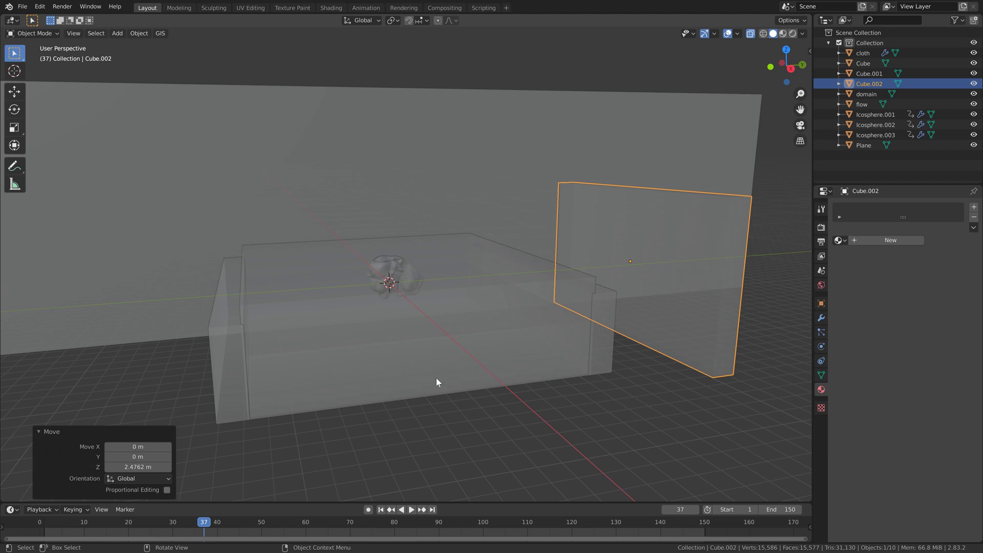
pyautogui.hotkey('shift', 'a')
pyautogui.moveTo(450, 327)
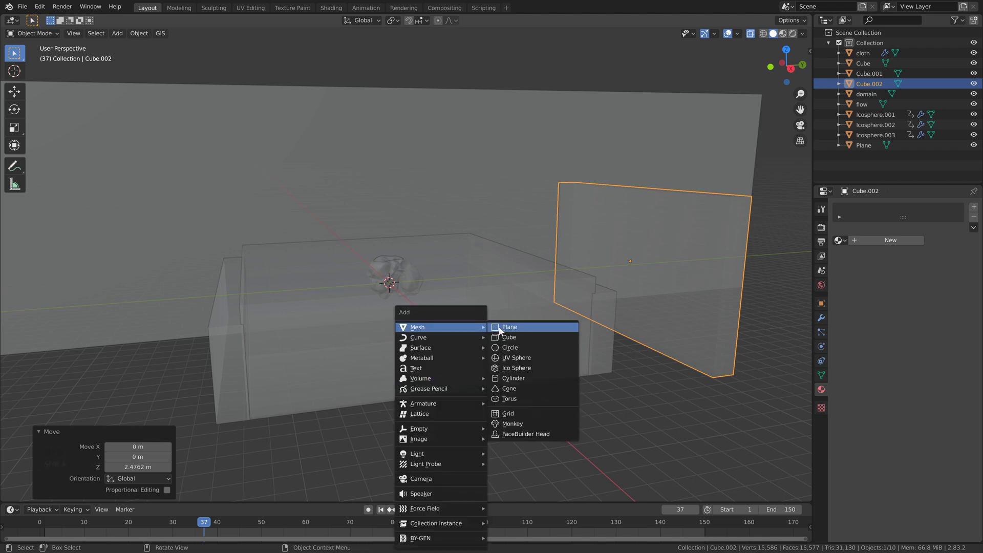
pyautogui.click(500, 328)
pyautogui.press('KP_3')
pyautogui.scroll(3, 453, 300)
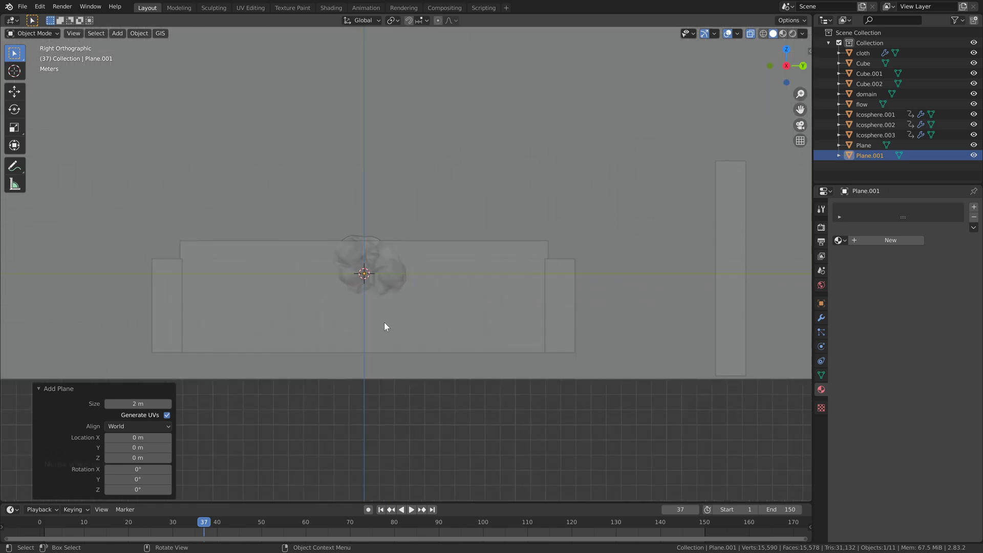
pyautogui.press('g')
pyautogui.press('z')
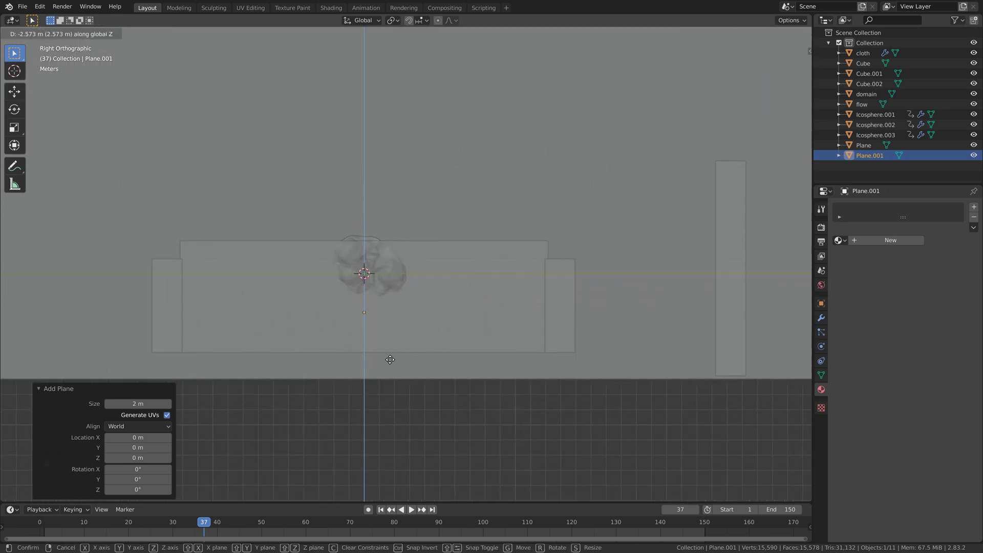
pyautogui.click(389, 402)
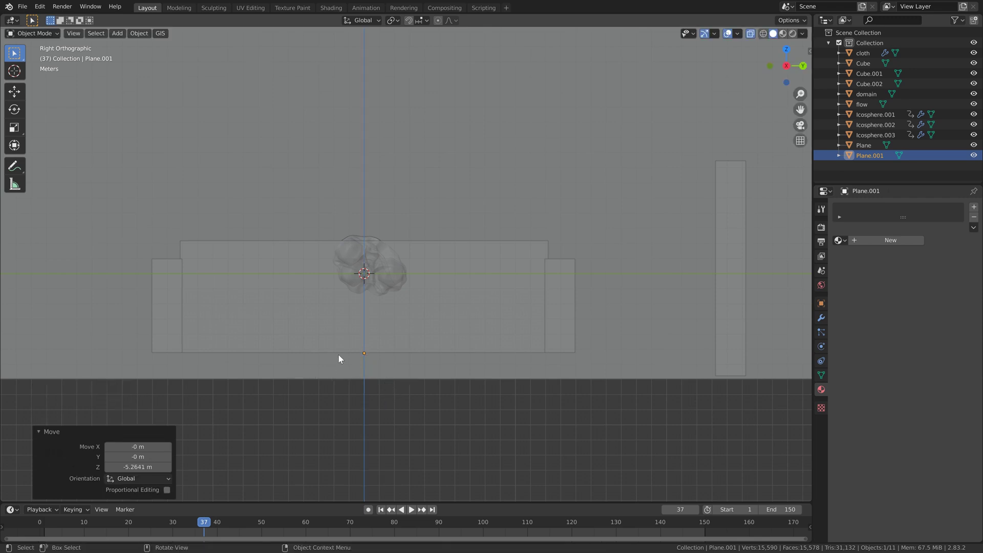
# Scale the floor plane uniformly by about 12.11 and stretch it along global Y well past the side walls.
pyautogui.moveTo(338, 354); pyautogui.dragTo(430, 357, button='middle')
pyautogui.press('s')
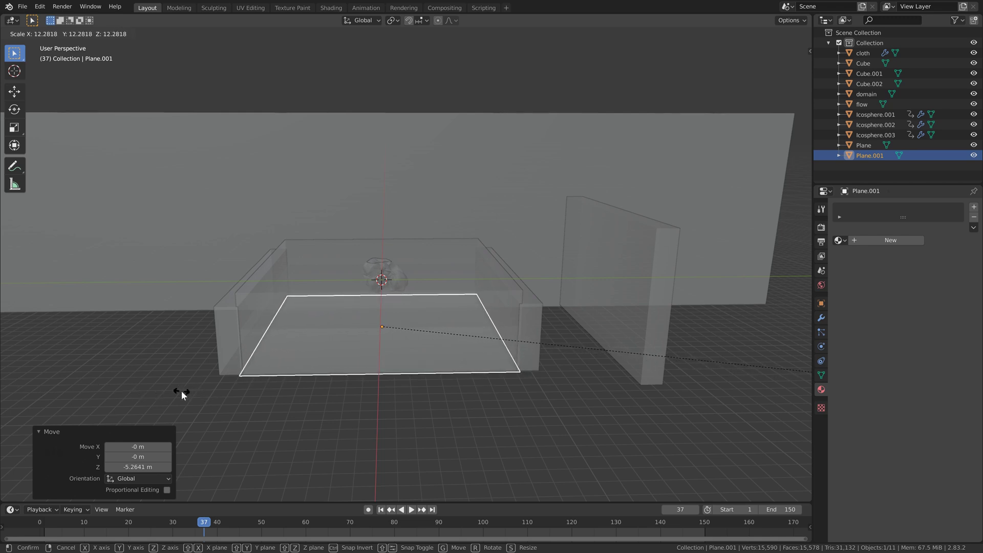
pyautogui.click(180, 390)
pyautogui.press('s')
pyautogui.press('y')
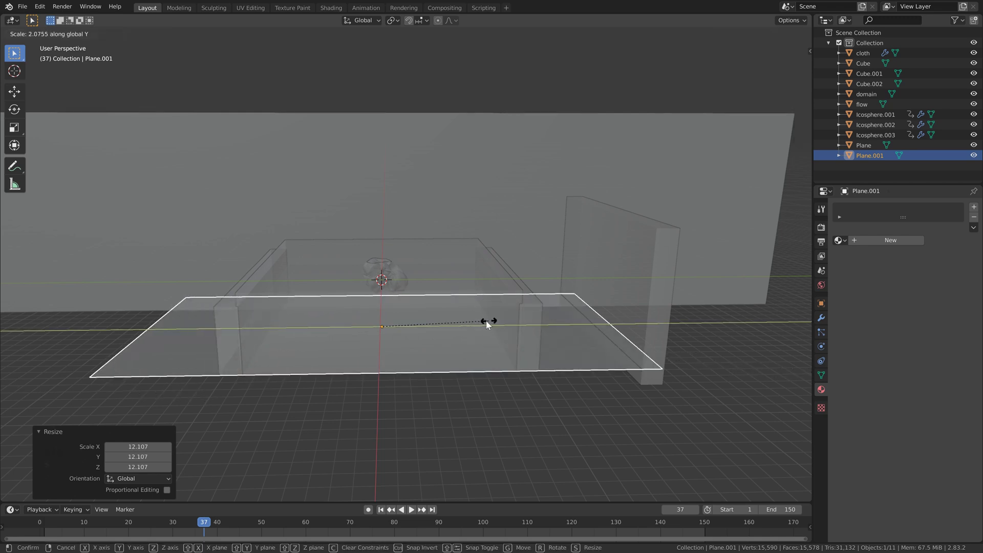
pyautogui.click(589, 314)
# Raise the tall outermost wall by about 1.46 m along the global Z axis to stand on the floor plane.
pyautogui.click(643, 257)
pyautogui.click(641, 260)
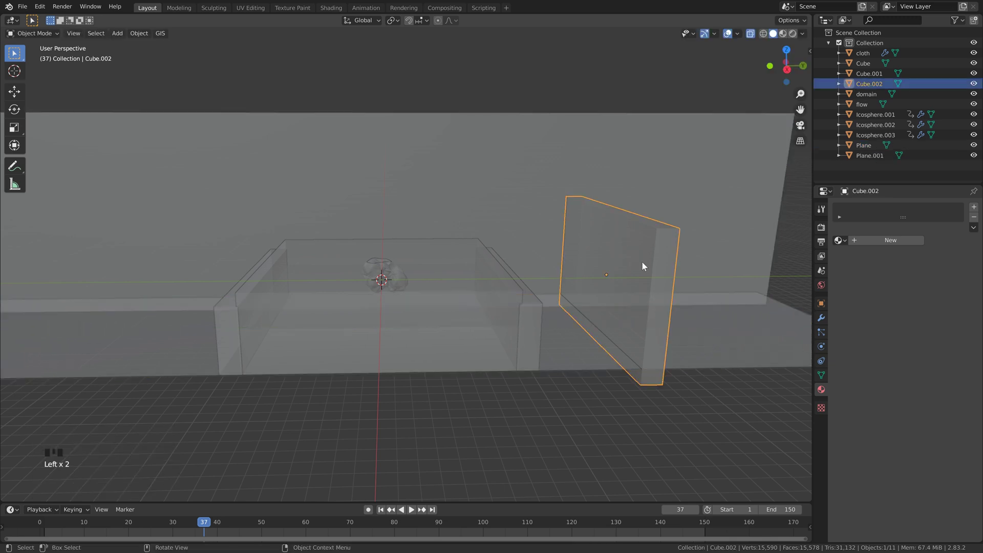
pyautogui.press('g')
pyautogui.press('z')
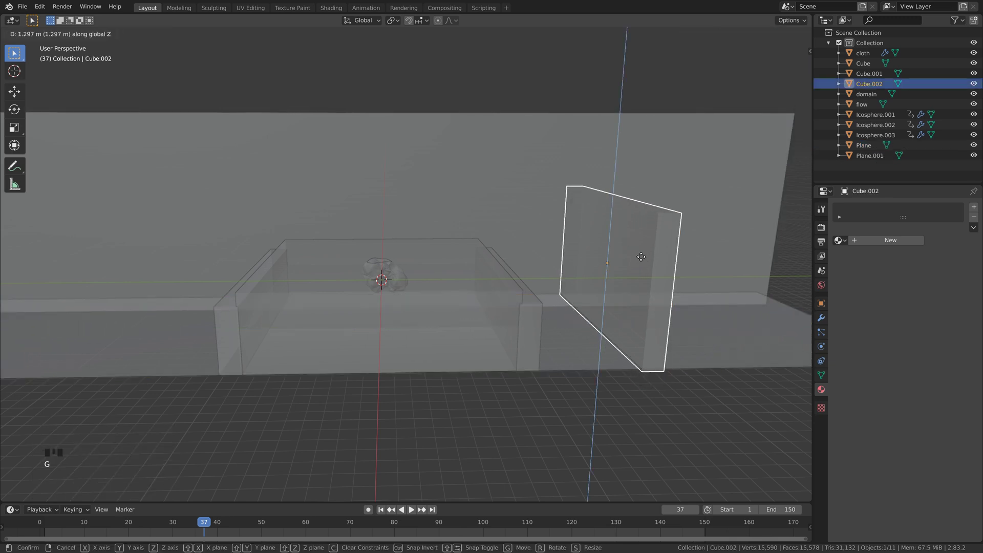
pyautogui.click(608, 288)
# Switch to the Shading workspace and create a new material on the large upright backdrop plane.
pyautogui.moveTo(608, 288); pyautogui.dragTo(455, 311, button='middle')
pyautogui.moveTo(386, 185); pyautogui.dragTo(258, 138, button='middle')
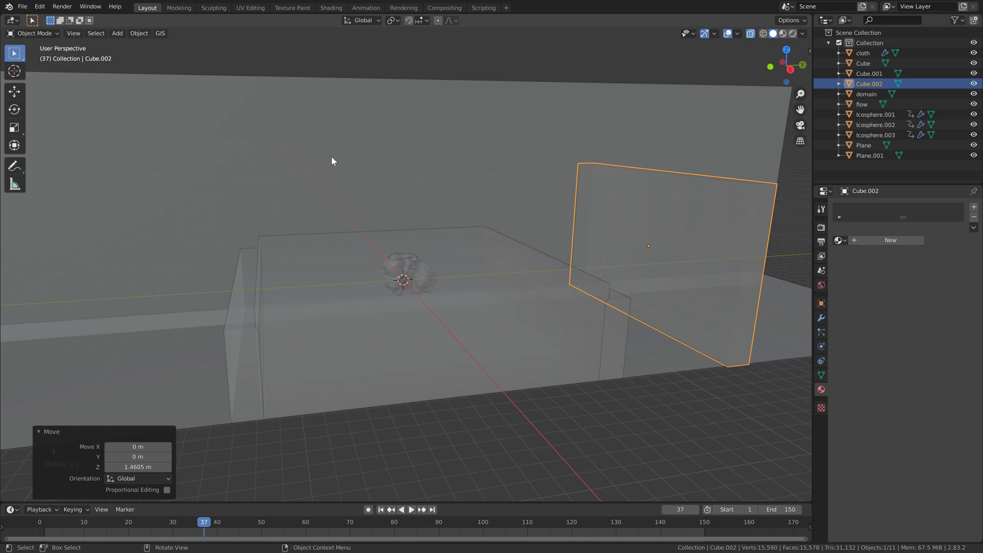
pyautogui.click(327, 7)
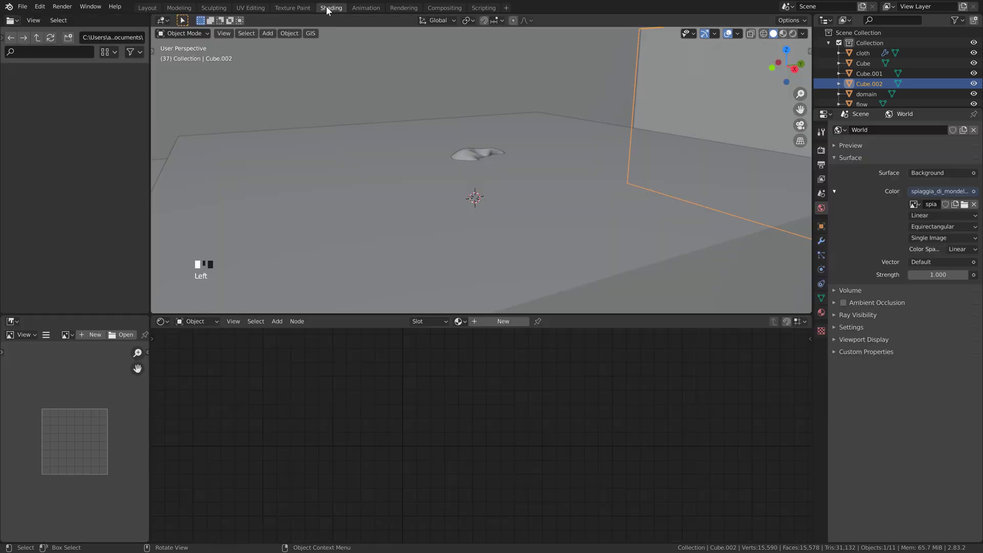
pyautogui.scroll(-2, 507, 194)
pyautogui.moveTo(508, 195); pyautogui.dragTo(490, 131, button='middle')
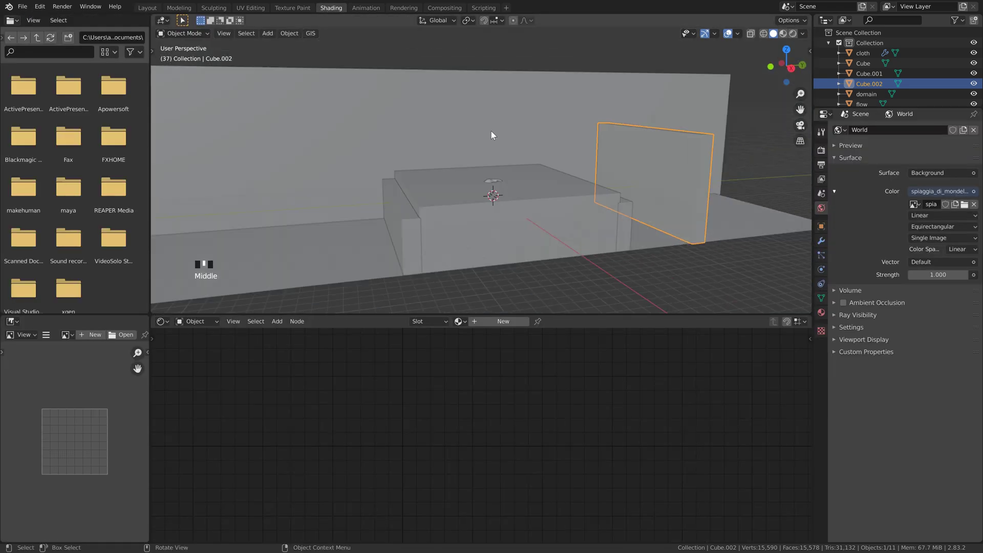
pyautogui.click(522, 131)
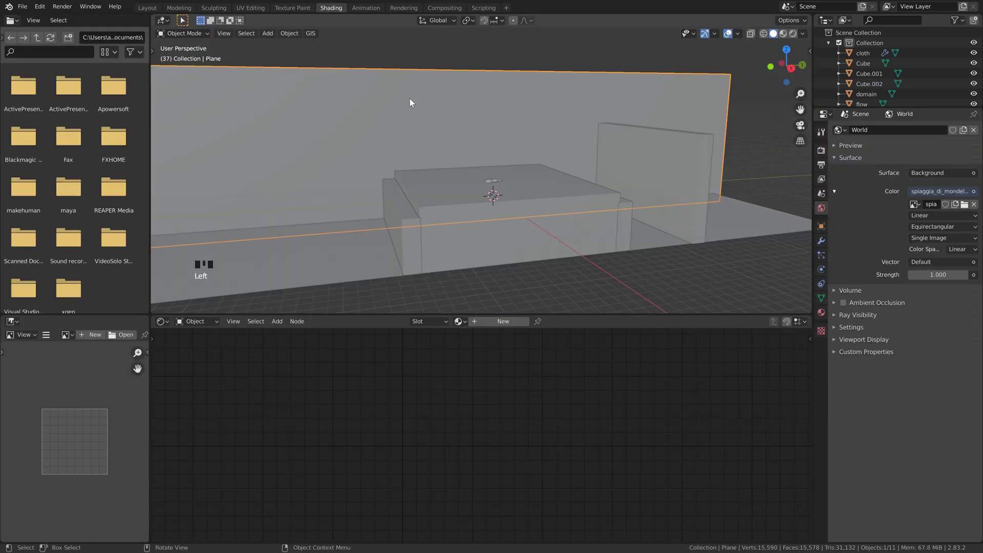
pyautogui.click(500, 323)
pyautogui.scroll(-8, 512, 409)
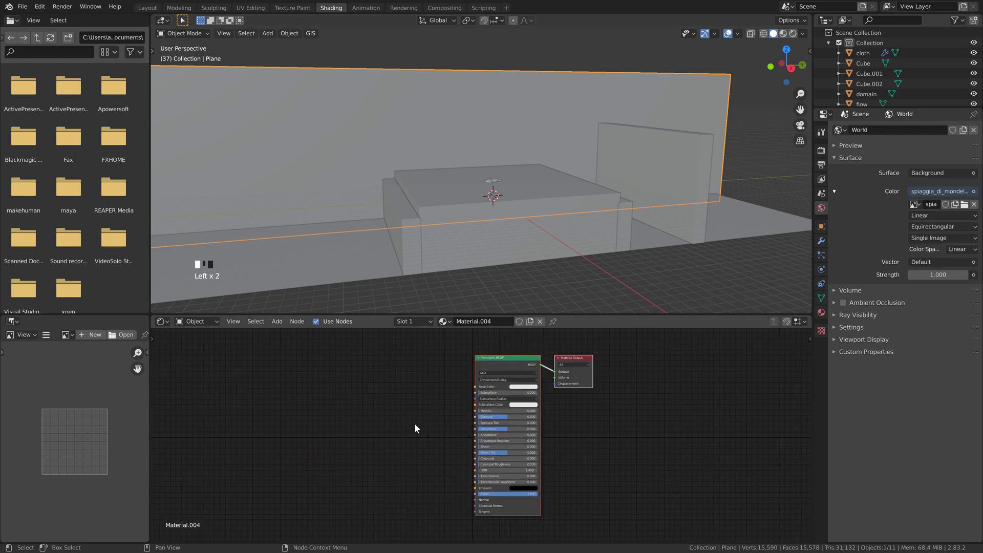
# Change the scene's render engine to Eevee.
pyautogui.click(821, 149)
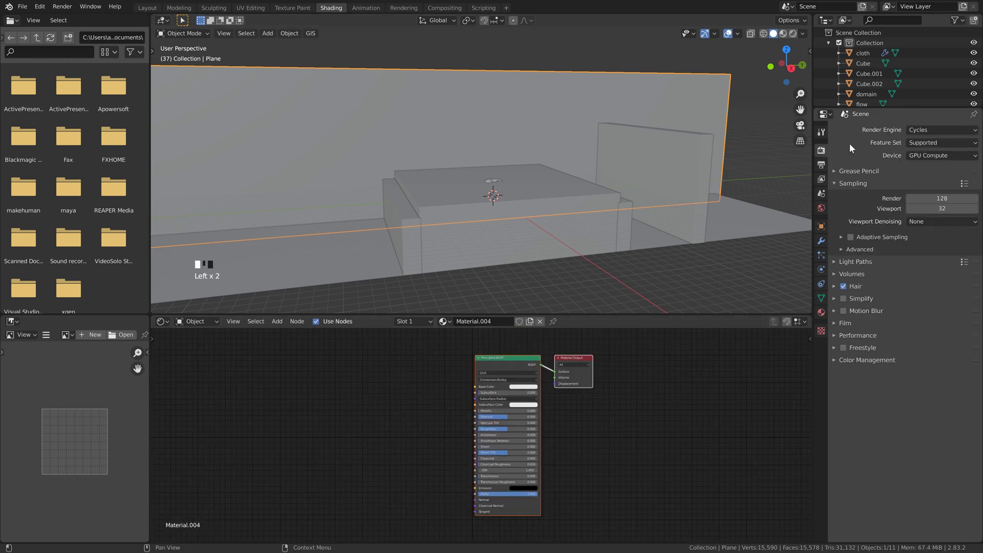
pyautogui.click(914, 132)
pyautogui.click(918, 140)
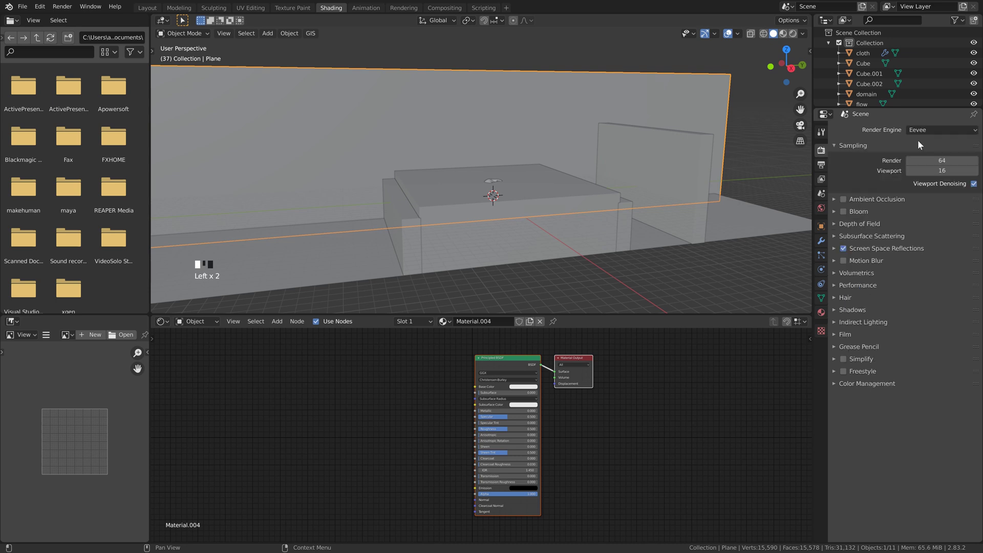
# Preview the scene in rendered viewport shading and add a Brick Texture node to the backdrop plane's material.
pyautogui.click(794, 33)
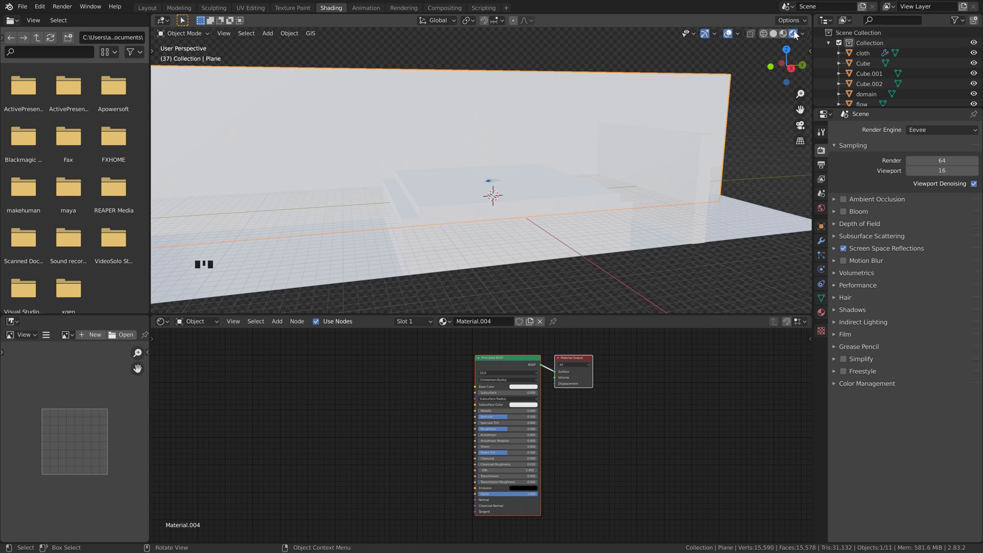
pyautogui.scroll(-2, 462, 149)
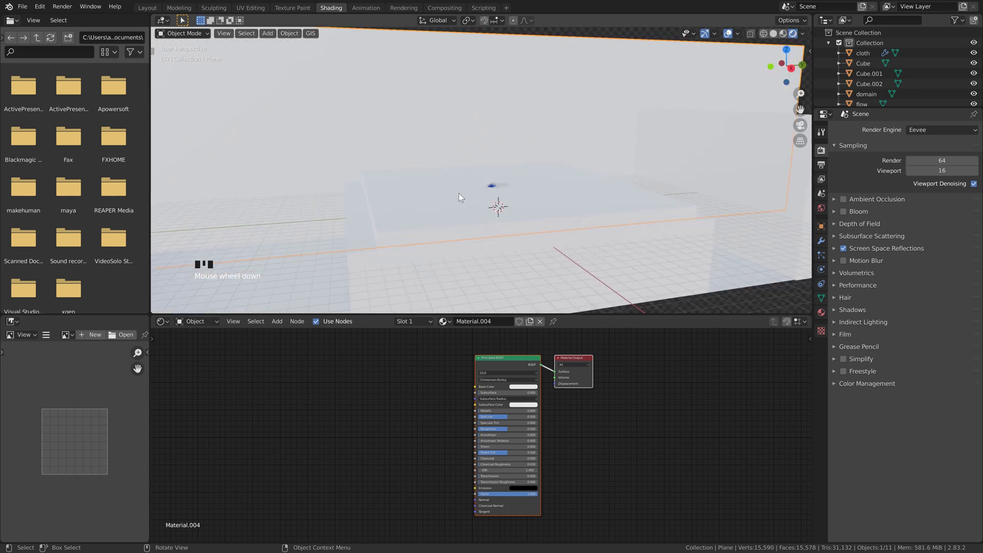
pyautogui.hotkey('shift', 'a')
pyautogui.click(354, 439)
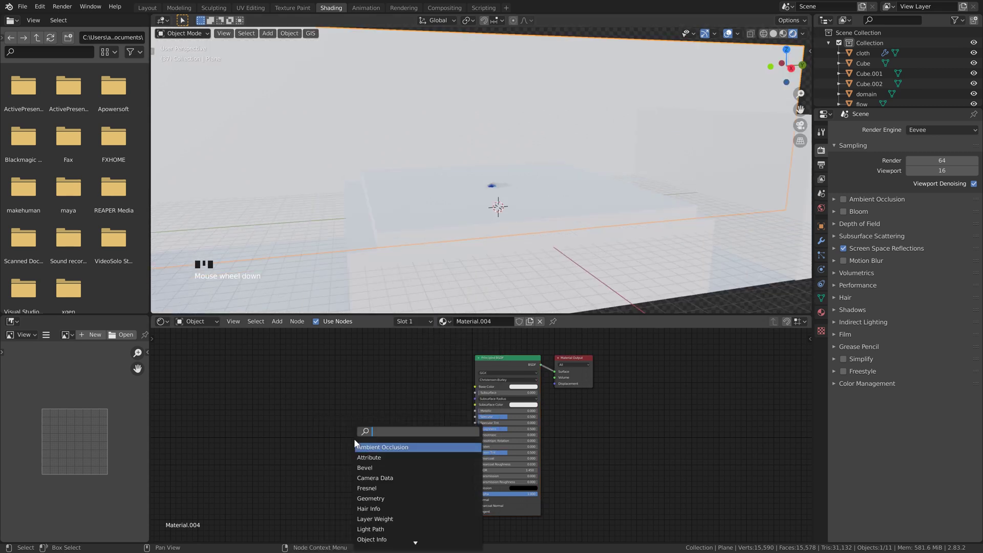
pyautogui.write('brick')
pyautogui.press('Return')
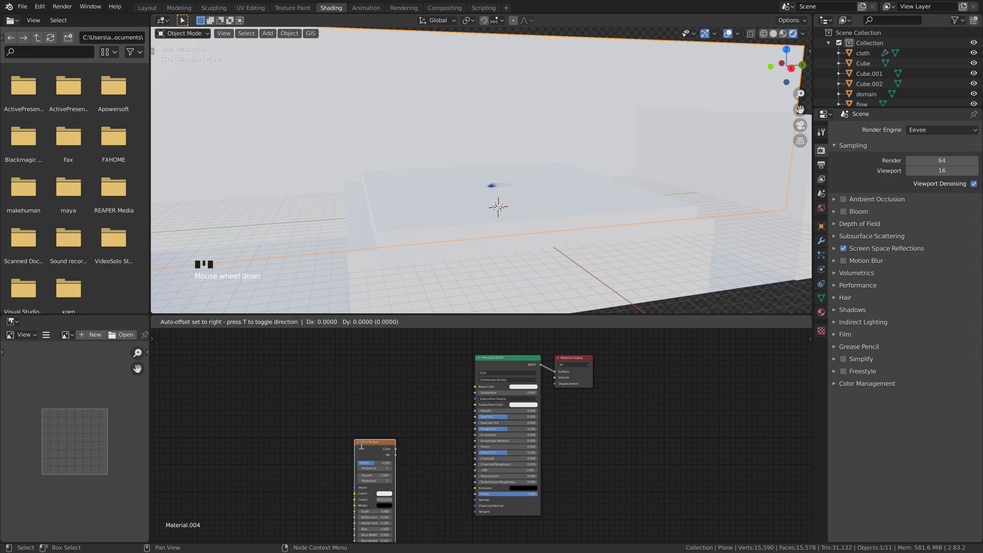
pyautogui.click(294, 439)
pyautogui.scroll(-1, 294, 439)
# Add a Bump node, linking the Brick Texture's Color to its Height and its Normal output to the Principled BSDF's Normal.
pyautogui.hotkey('shift', 'a')
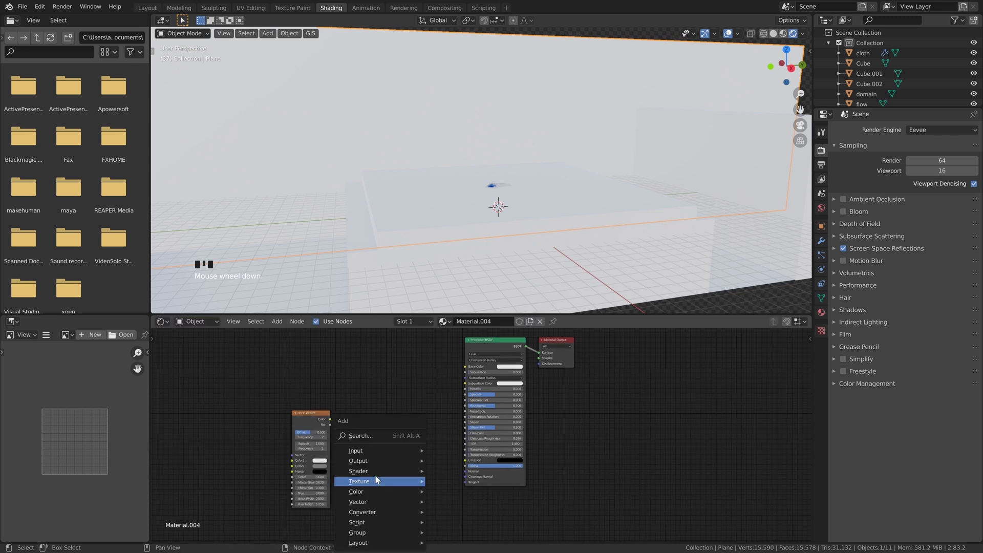
pyautogui.click(378, 436)
pyautogui.write('bump')
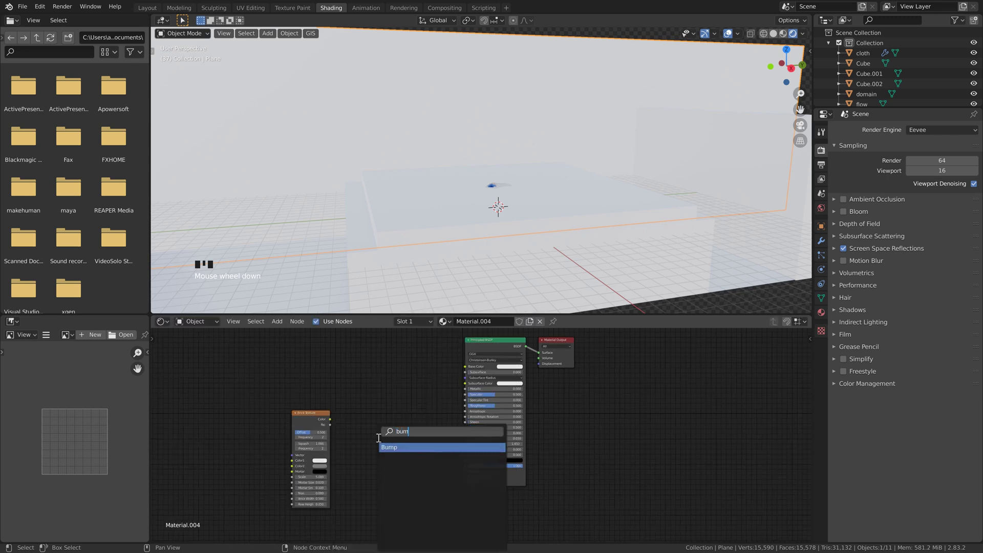
pyautogui.press('Return')
pyautogui.click(379, 451)
pyautogui.moveTo(413, 456); pyautogui.dragTo(465, 471)
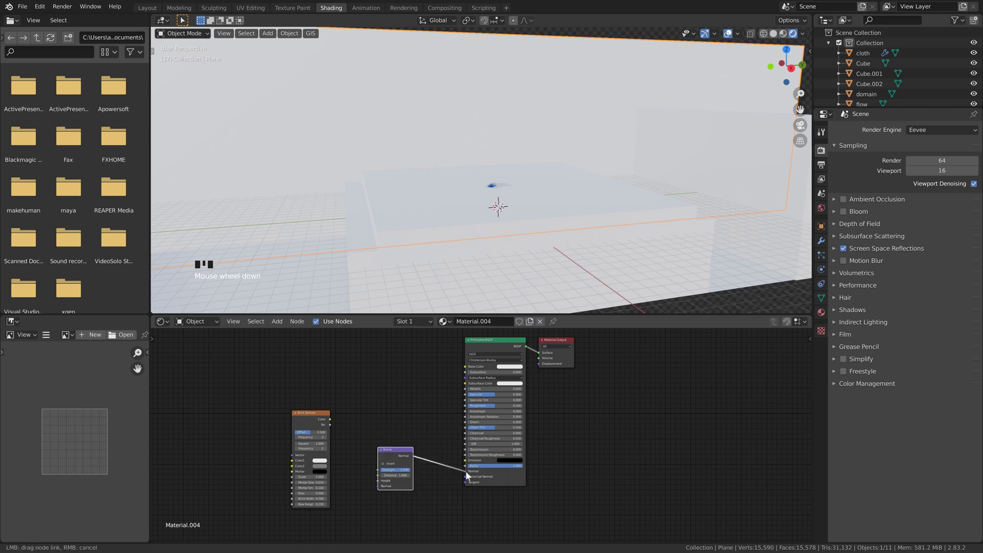
pyautogui.moveTo(330, 419); pyautogui.dragTo(376, 480)
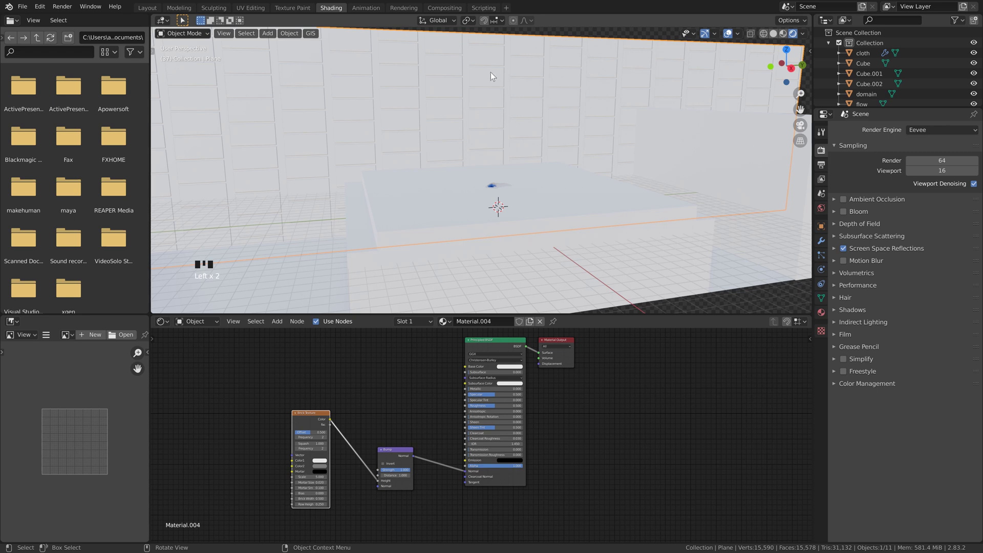
pyautogui.scroll(1, 492, 75)
pyautogui.scroll(-1, 508, 88)
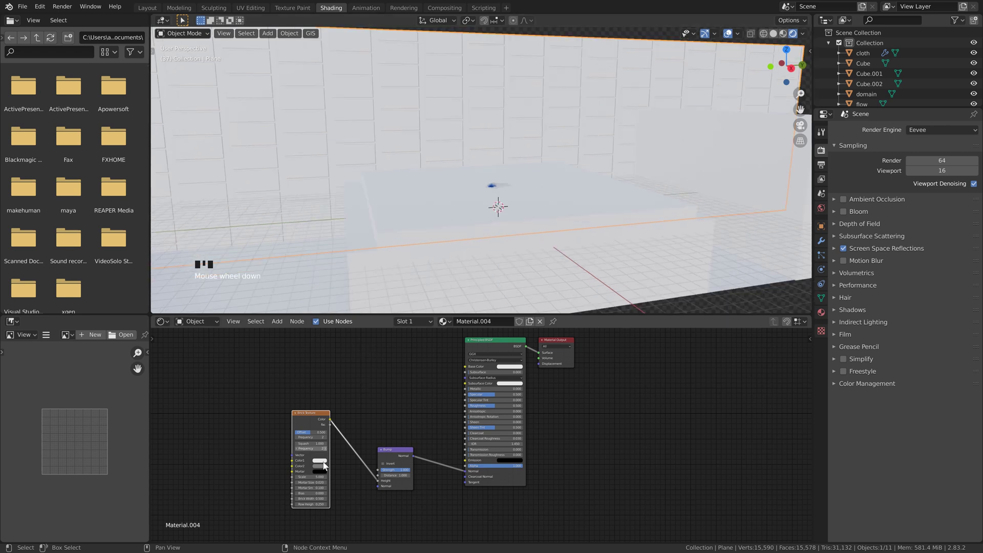
# Set the Brick Texture's Scale to 10 and its Brick Width to 0.3.
pyautogui.click(317, 477)
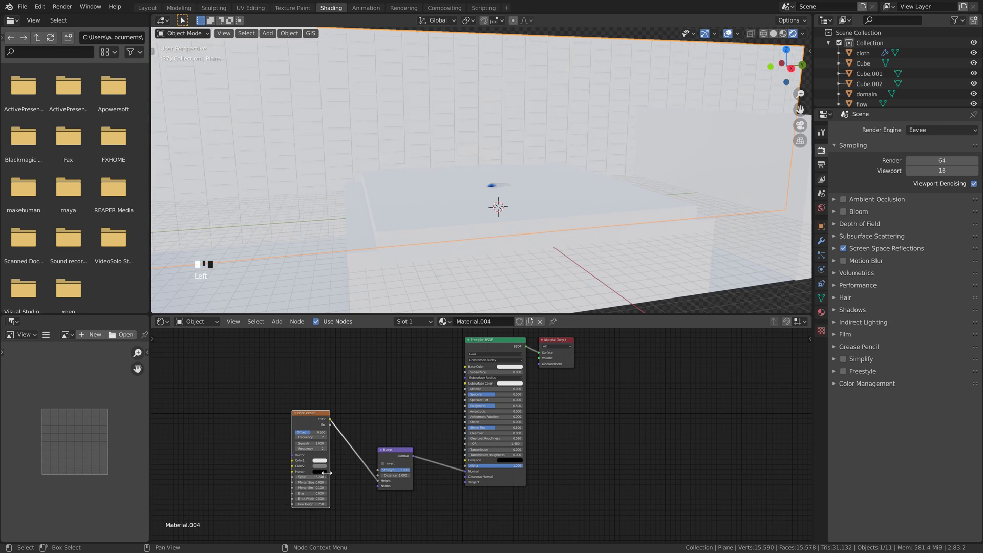
pyautogui.click(317, 476)
pyautogui.write('10.0')
pyautogui.press('Return')
pyautogui.click(297, 499)
pyautogui.click(297, 499)
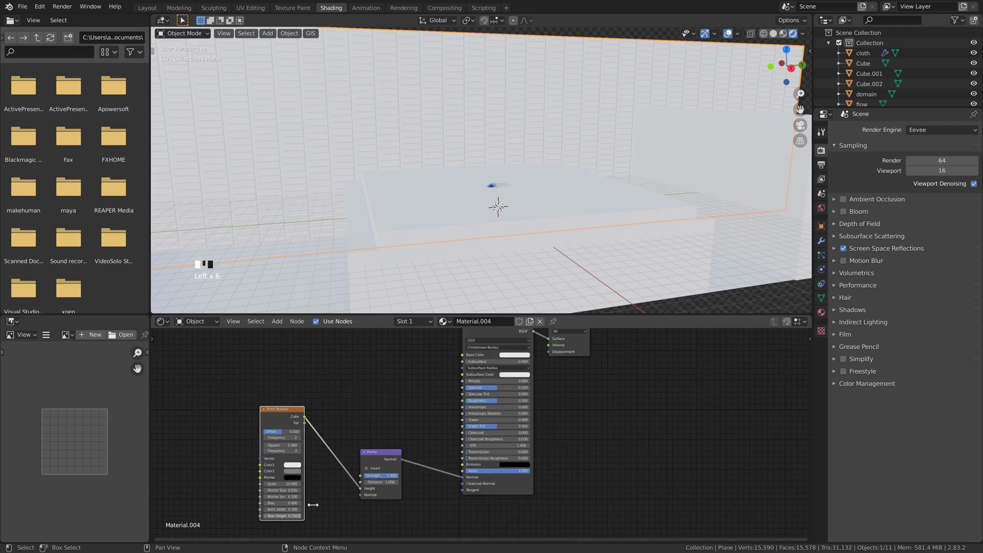
pyautogui.scroll(4, 304, 504)
# Set the Brick Texture's Mortar Size to 0.01 and Mortar Smooth to 0.8.
pyautogui.click(291, 478)
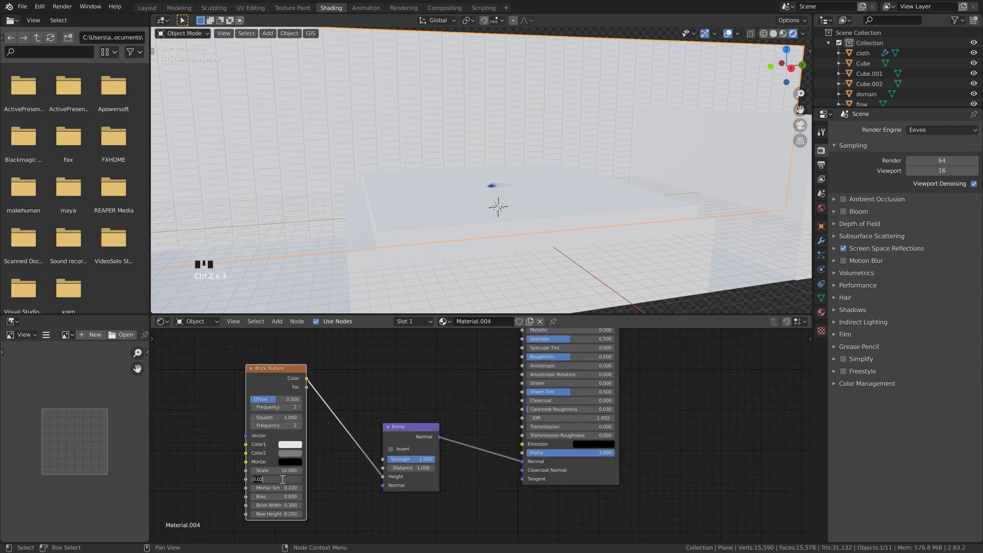
pyautogui.write('.01')
pyautogui.press('Return')
pyautogui.click(300, 488)
pyautogui.click(299, 488)
pyautogui.click(300, 488)
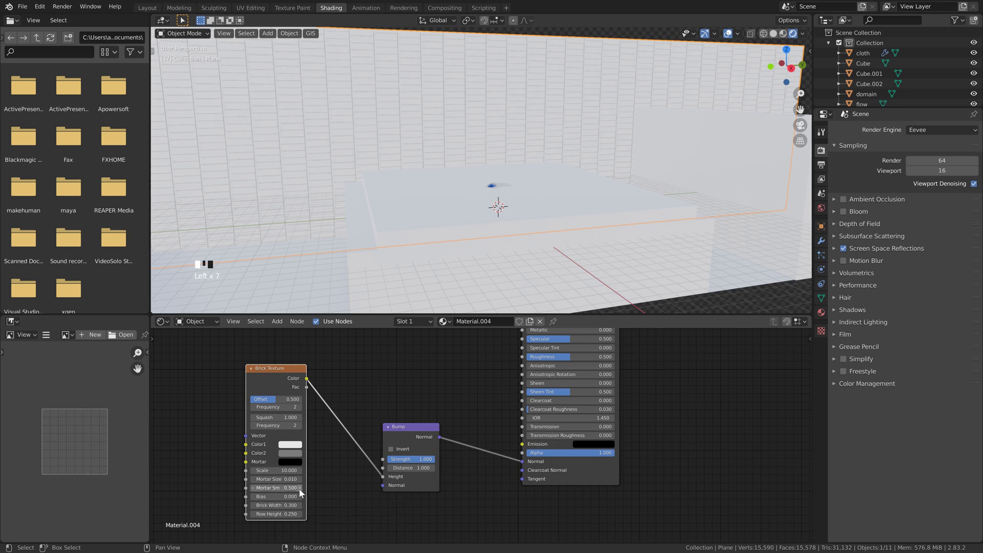
pyautogui.click(300, 488)
pyautogui.click(300, 488)
pyautogui.click(299, 488)
pyautogui.click(299, 489)
pyautogui.scroll(6, 445, 231)
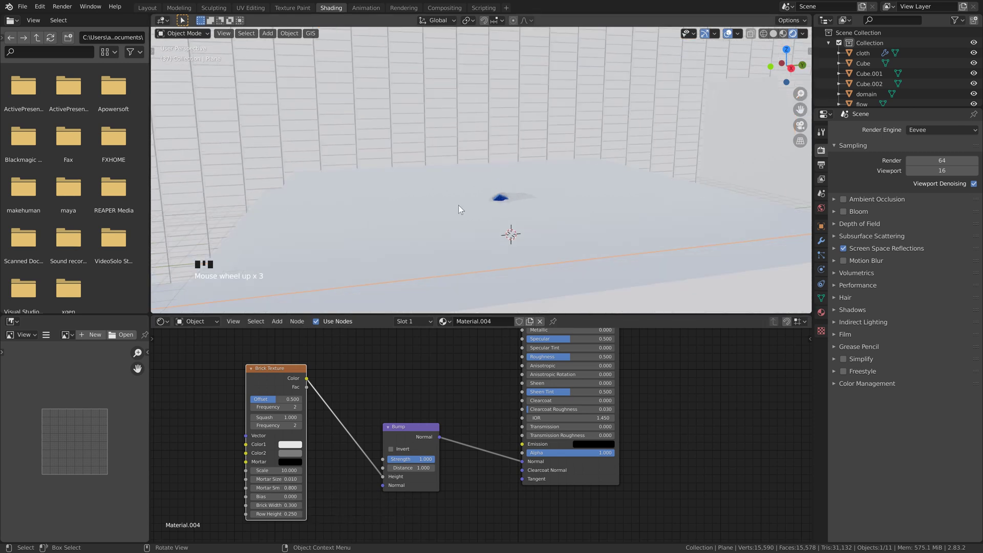
pyautogui.scroll(-4, 490, 118)
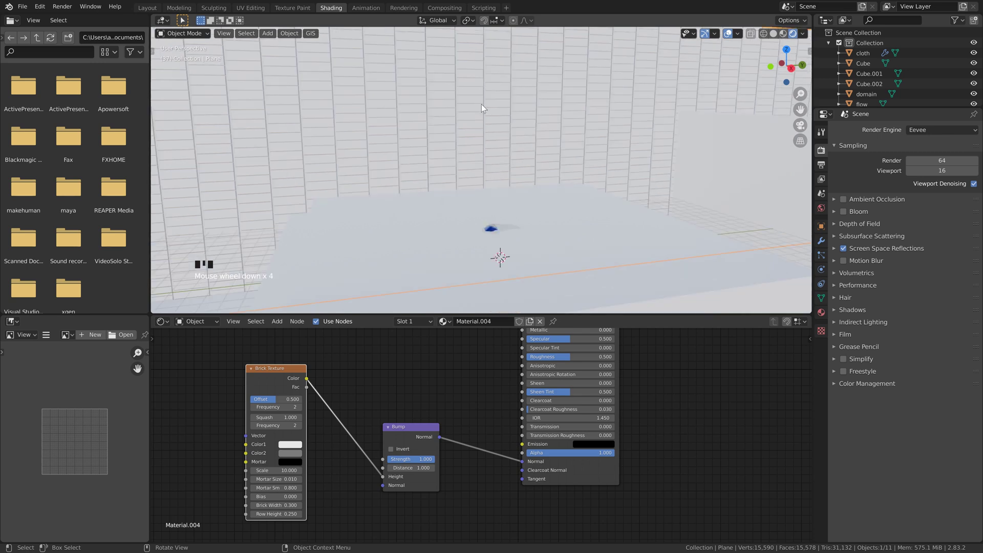
pyautogui.scroll(-2, 481, 104)
# Duplicate the Bump node below the Brick Texture and link the copy's Normal output to the original Bump's Normal input.
pyautogui.scroll(-5, 312, 414)
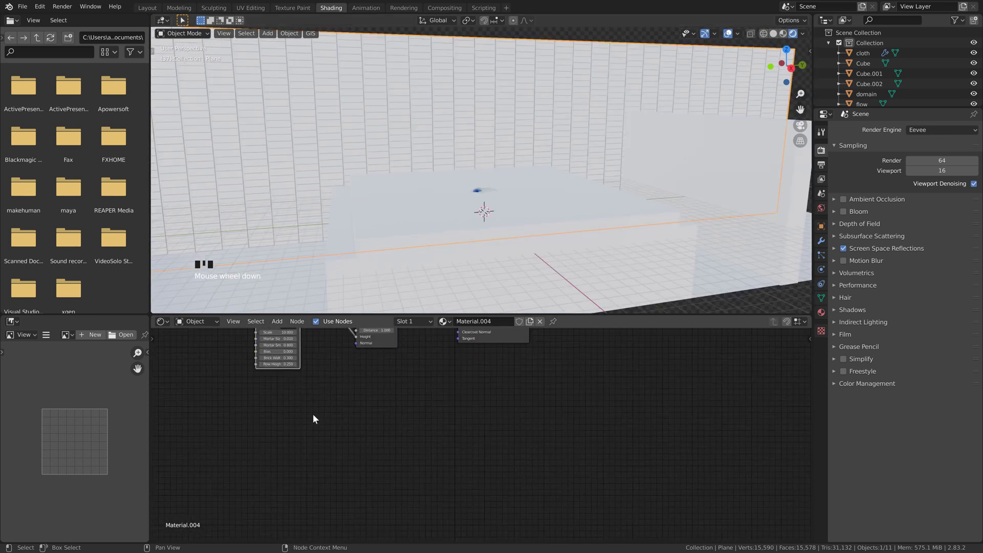
pyautogui.moveTo(337, 405); pyautogui.dragTo(392, 461, button='middle')
pyautogui.click(340, 445)
pyautogui.click(407, 384)
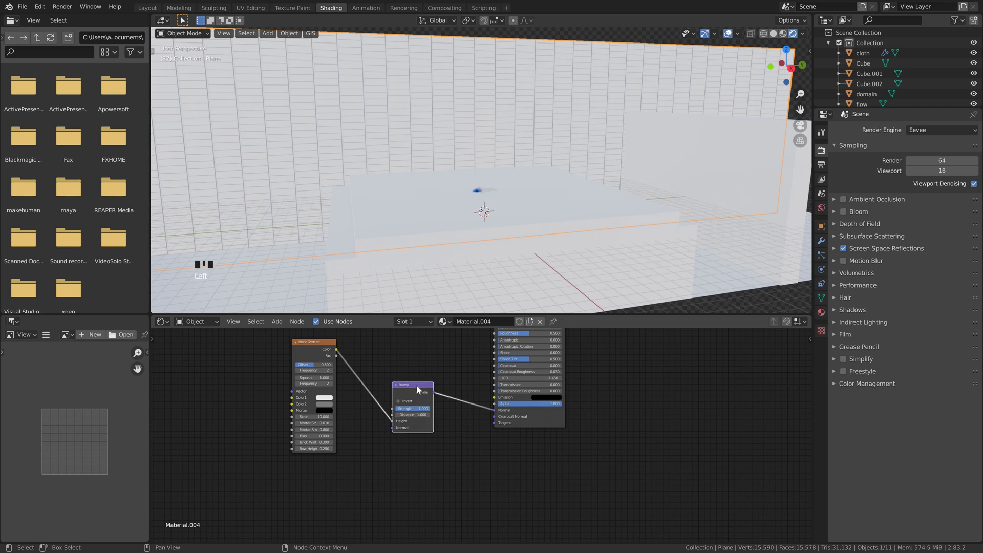
pyautogui.hotkey('shift', 'd')
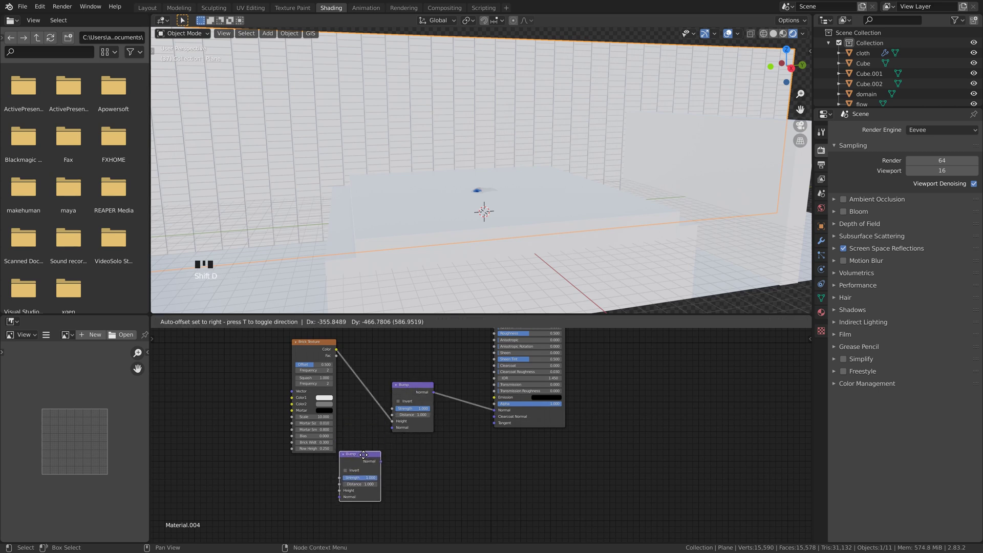
pyautogui.click(378, 460)
pyautogui.moveTo(380, 461); pyautogui.dragTo(356, 468)
pyautogui.moveTo(265, 504); pyautogui.dragTo(241, 457, button='middle')
# Add a Musgrave Texture node and connect its output to the duplicated Bump node's Height.
pyautogui.click(241, 458)
pyautogui.hotkey('shift', 'a')
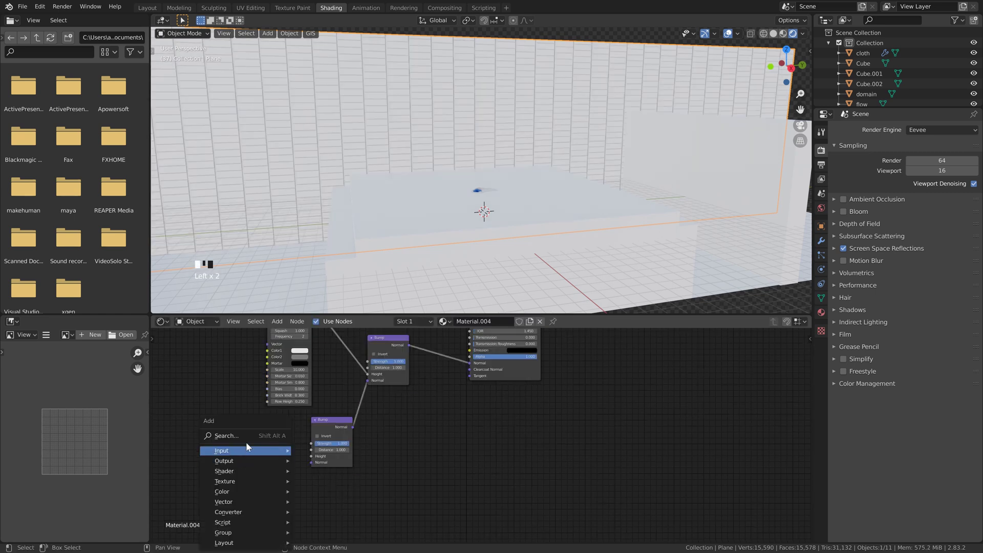
pyautogui.click(243, 435)
pyautogui.write('mus')
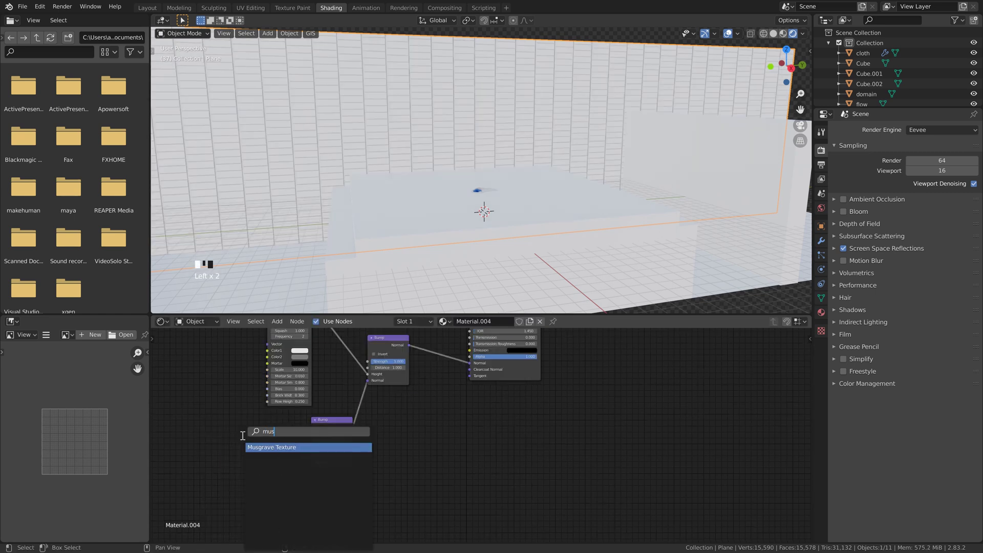
pyautogui.press('Return')
pyautogui.click(282, 453)
pyautogui.moveTo(282, 452); pyautogui.dragTo(311, 456)
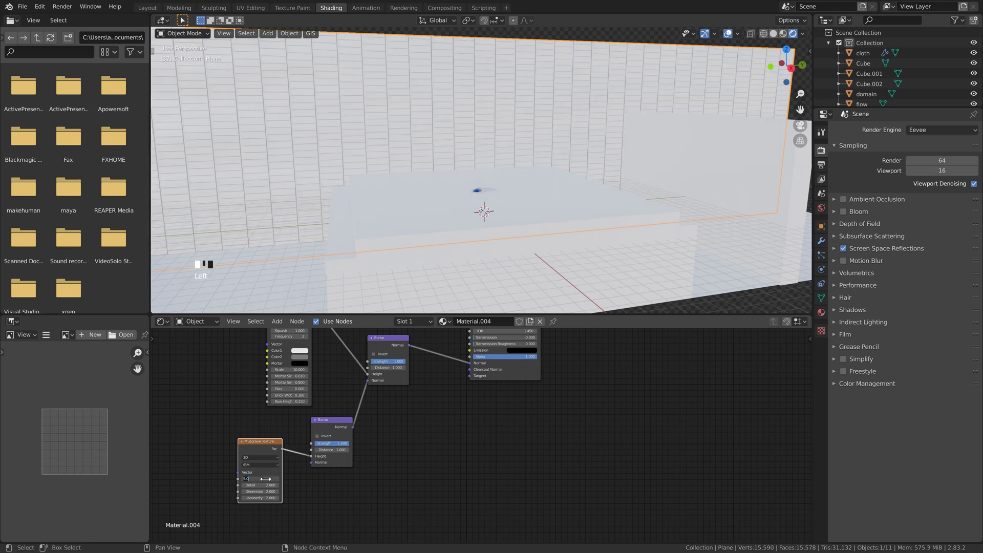
# Set the Musgrave Texture's Scale to 2, Detail to 16 and Dimension to 0.
pyautogui.press('KP_Enter')
pyautogui.write('2')
pyautogui.press('KP_Enter')
pyautogui.click(271, 486)
pyautogui.write('16')
pyautogui.press('KP_Enter')
pyautogui.click(270, 491)
pyautogui.write('0')
pyautogui.press('KP_Enter')
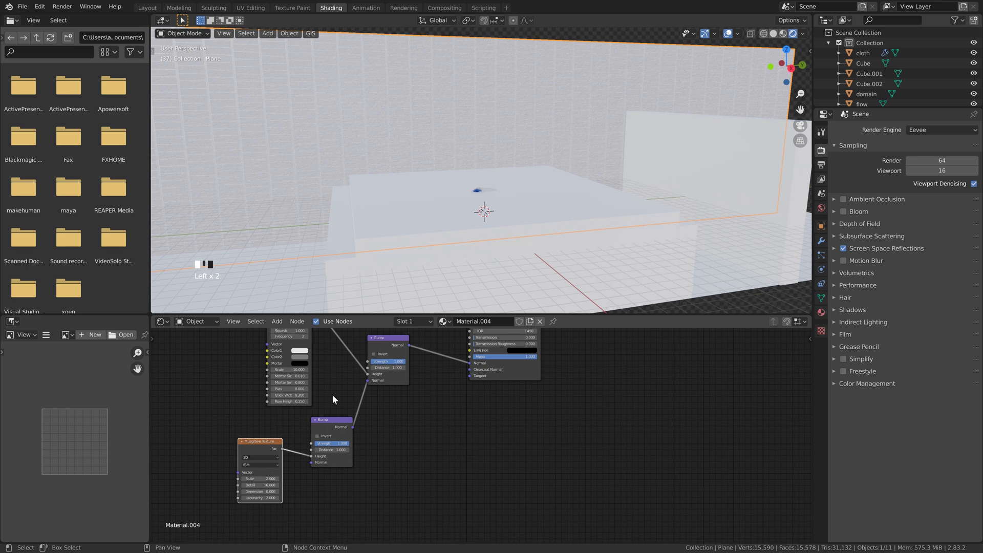
# Reduce the Strength of the Bump node fed by the Musgrave Texture to about 0.39.
pyautogui.keyDown('shift'); pyautogui.scroll(4, 489, 136); pyautogui.keyUp('shift')
pyautogui.scroll(4, 488, 135)
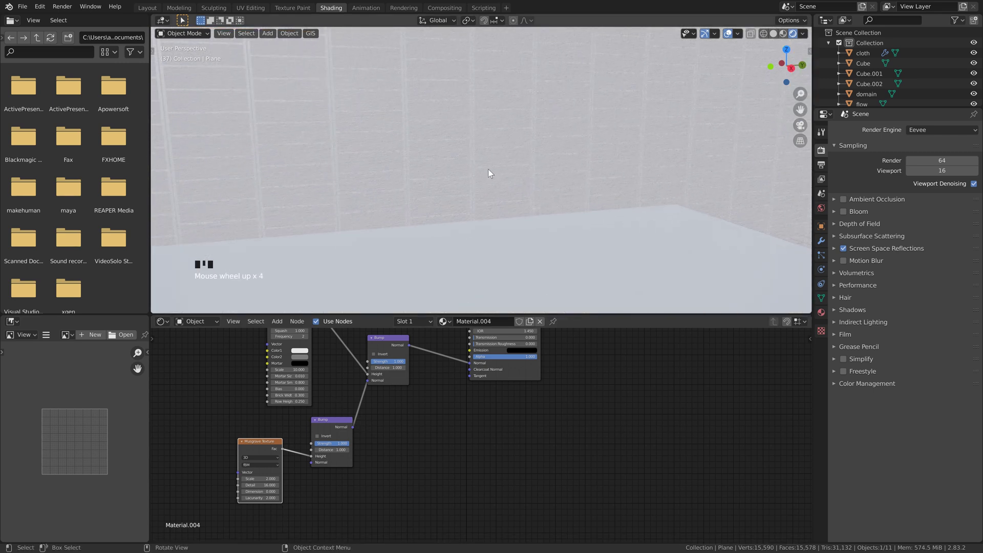
pyautogui.moveTo(347, 445); pyautogui.dragTo(325, 449)
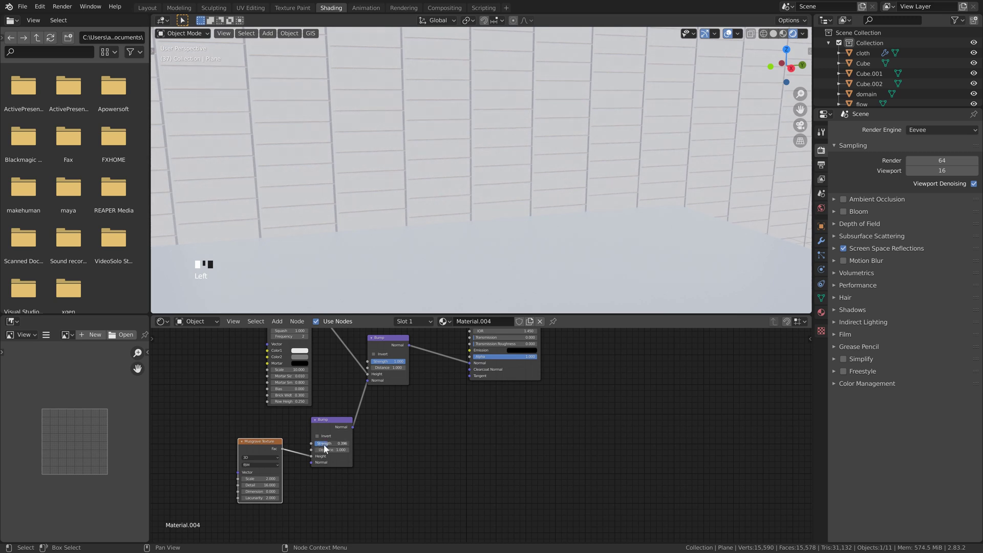
# Preview the backdrop material with the Cycles render engine and switch back to Eevee.
pyautogui.click(919, 128)
pyautogui.click(926, 164)
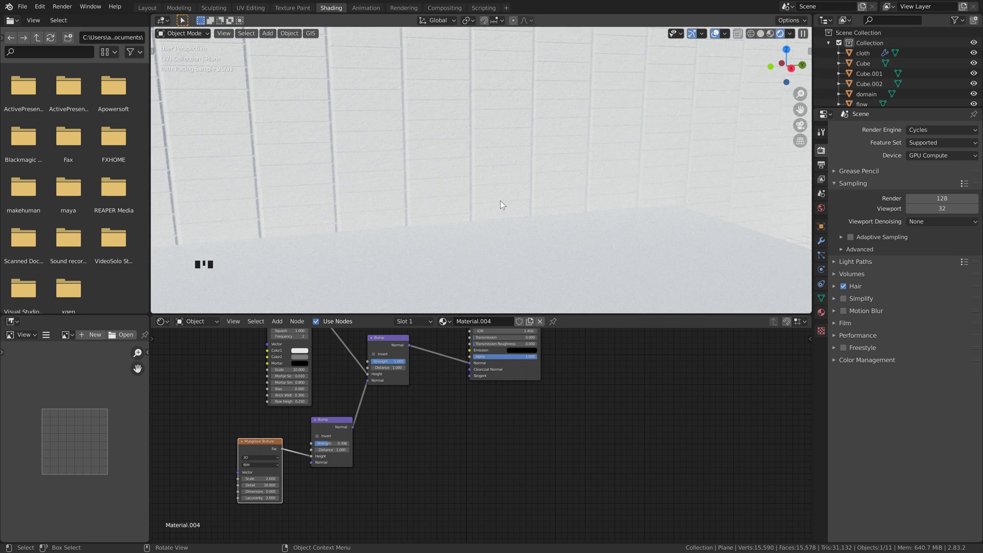
pyautogui.click(926, 130)
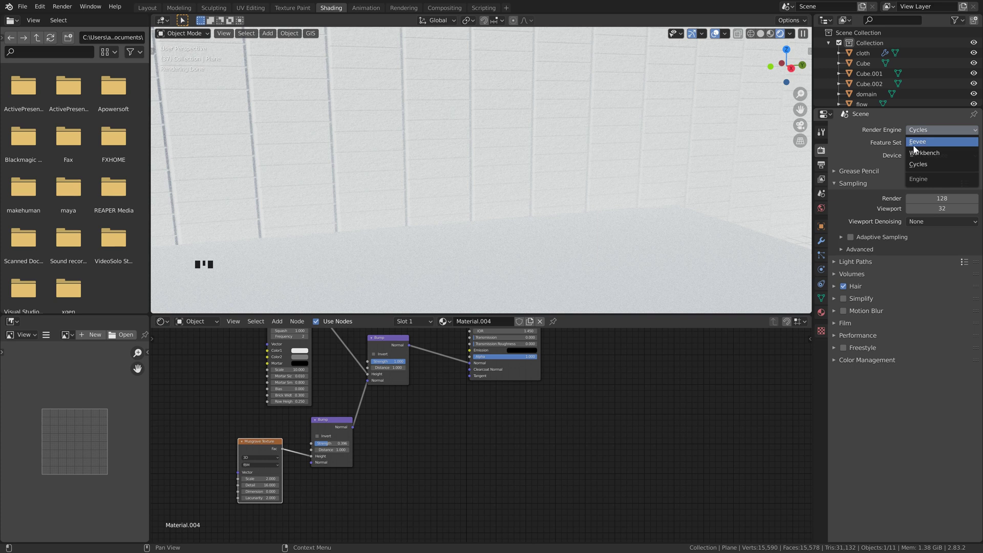
pyautogui.click(915, 145)
# Copy the Musgrave Texture node together with its connected Bump node from the backdrop's material.
pyautogui.scroll(-8, 460, 223)
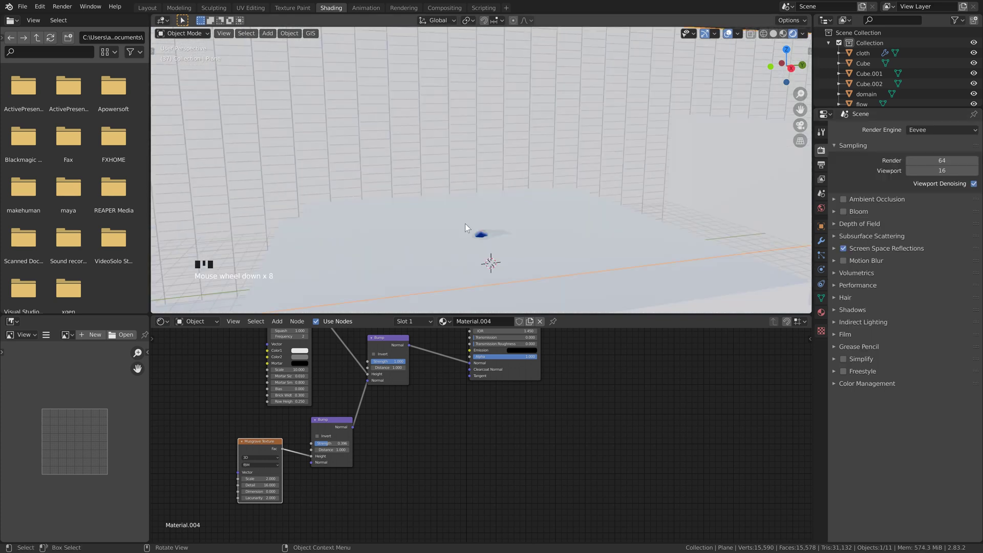
pyautogui.keyDown('shift'); pyautogui.moveTo(465, 223); pyautogui.dragTo(449, 110, button='middle'); pyautogui.keyUp('shift')
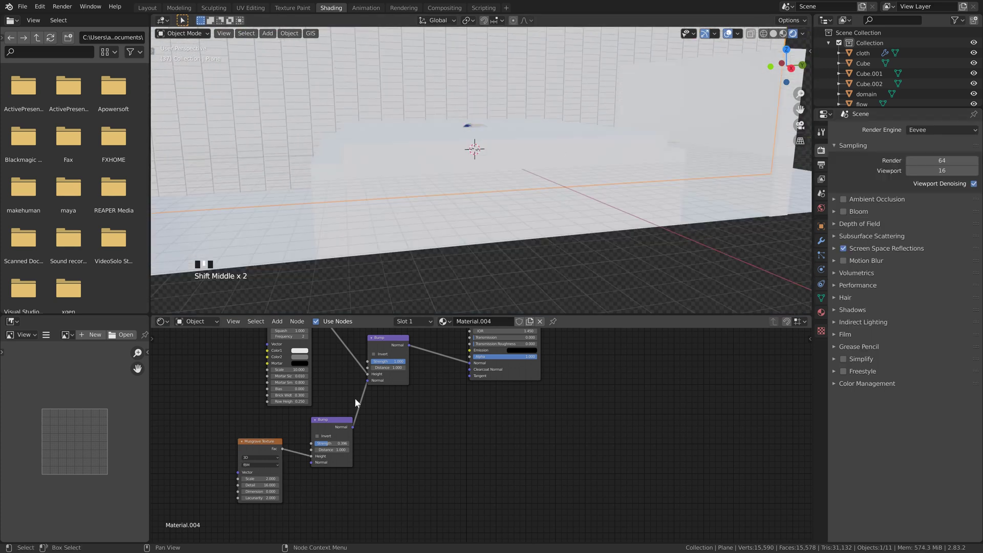
pyautogui.moveTo(349, 505); pyautogui.dragTo(247, 448)
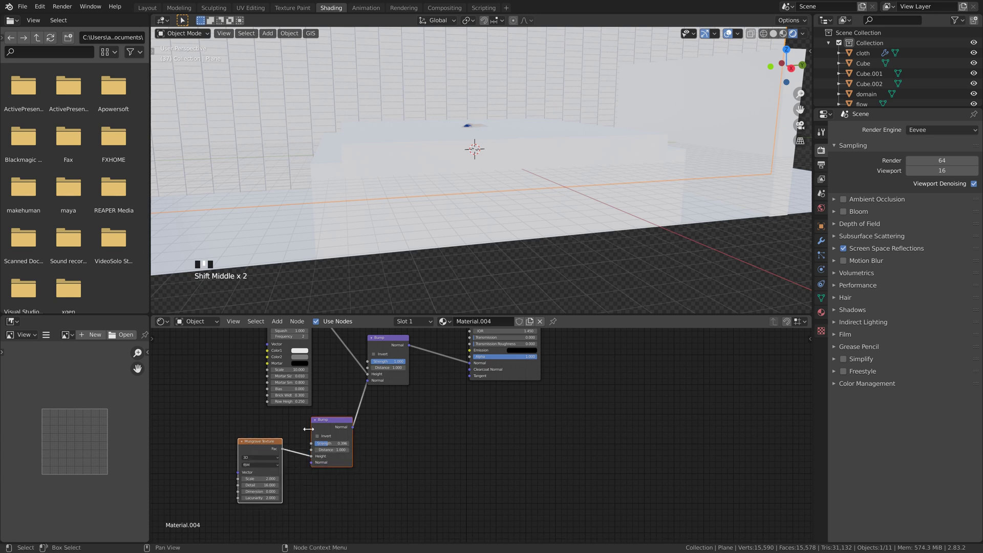
pyautogui.press('ctrl')
# Create a new material on the Cube side wall and paste the Musgrave and Bump nodes, linking Bump Normal to the Principled BSDF's Normal.
pyautogui.click(333, 174)
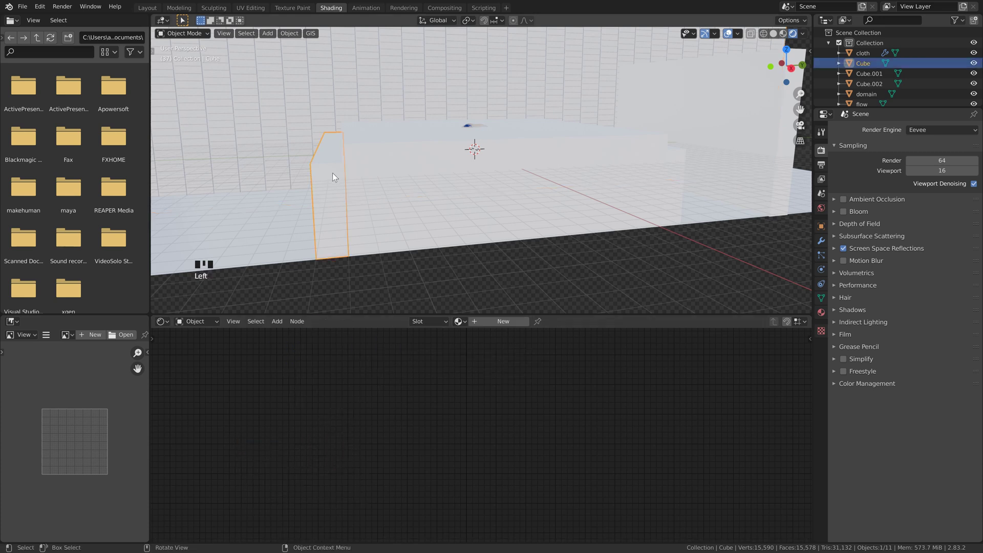
pyautogui.click(490, 323)
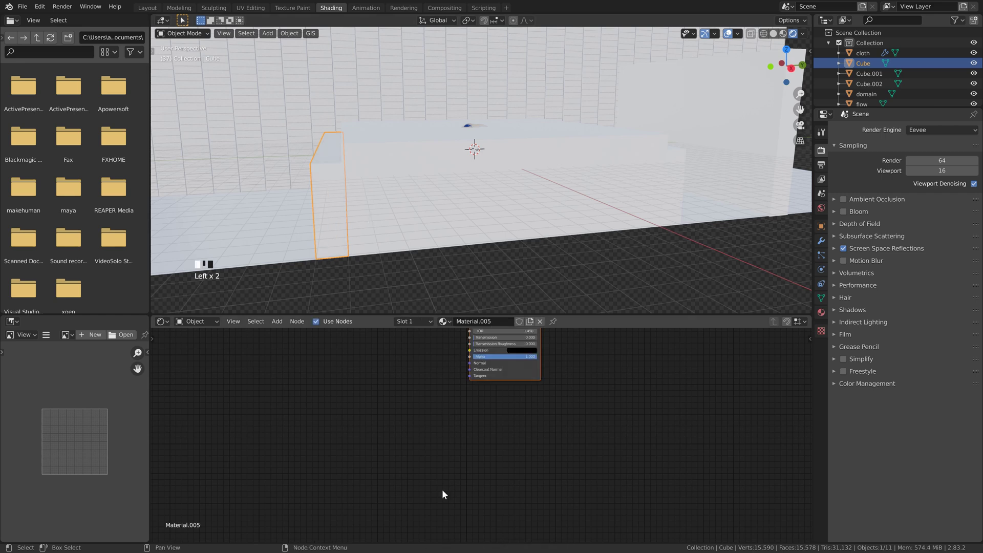
pyautogui.hotkey('ctrl', 'v')
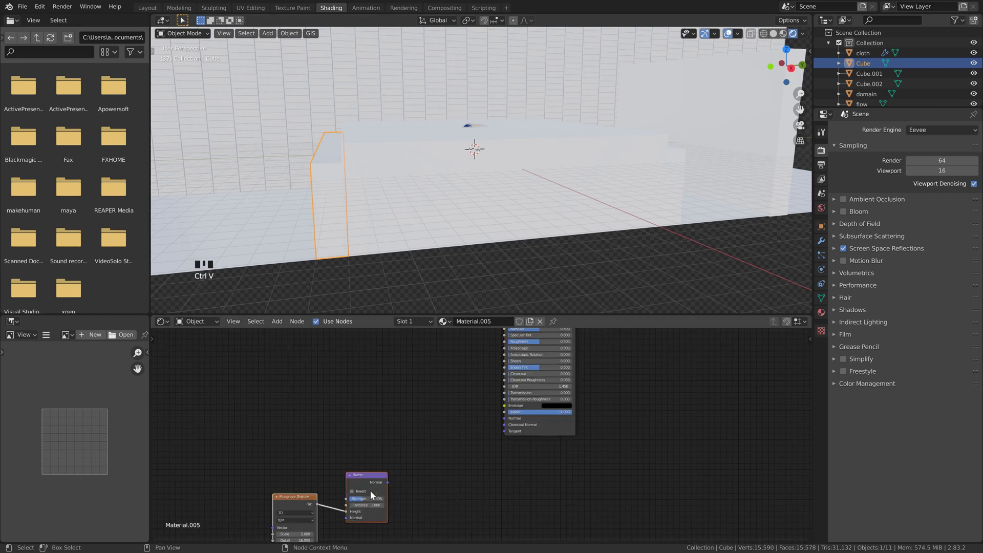
pyautogui.moveTo(372, 477); pyautogui.dragTo(503, 421)
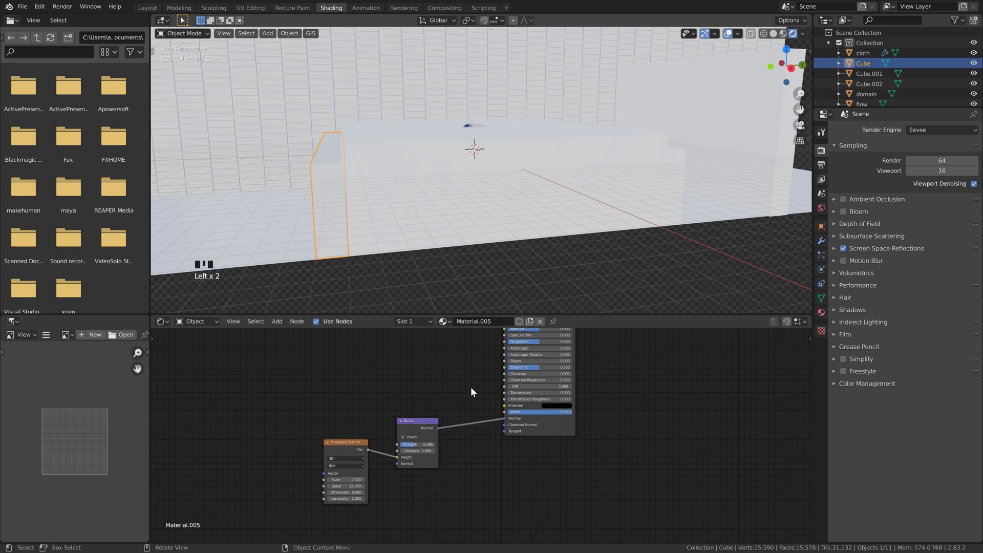
# Assign the existing Material.005 to the Cube.001 wall, the Cube.002 wall and the Plane.001 floor.
pyautogui.moveTo(435, 279); pyautogui.dragTo(412, 290, button='middle')
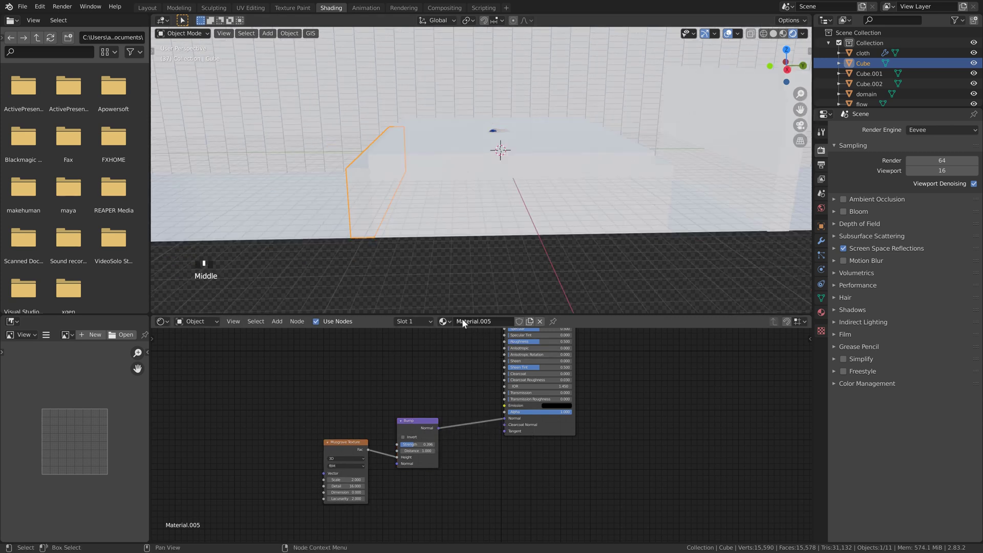
pyautogui.click(667, 174)
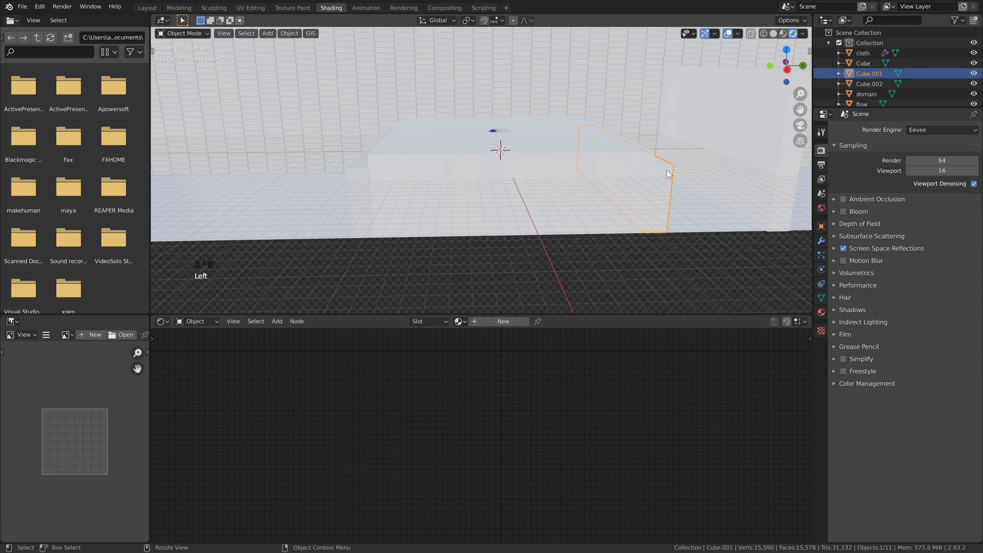
pyautogui.click(467, 323)
pyautogui.click(563, 386)
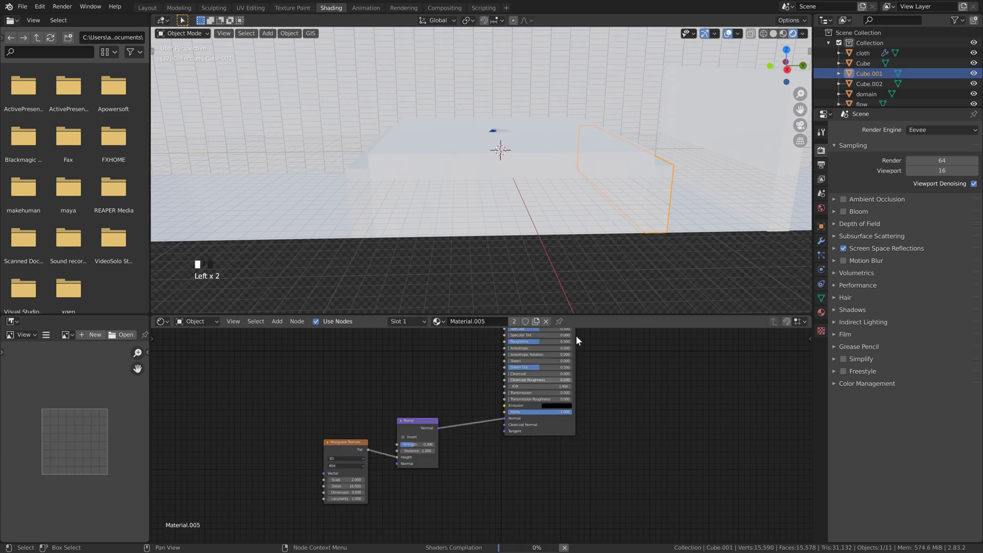
pyautogui.click(739, 101)
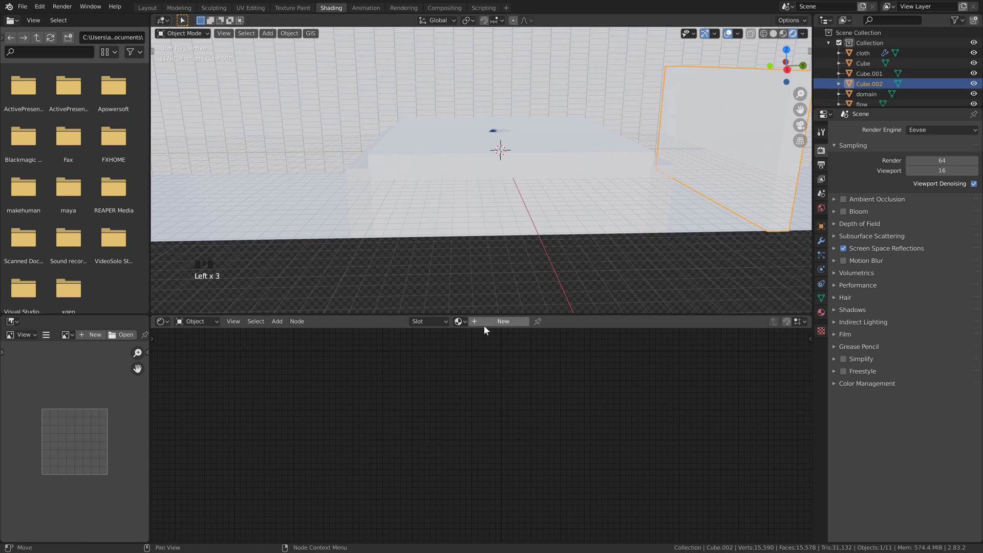
pyautogui.click(466, 323)
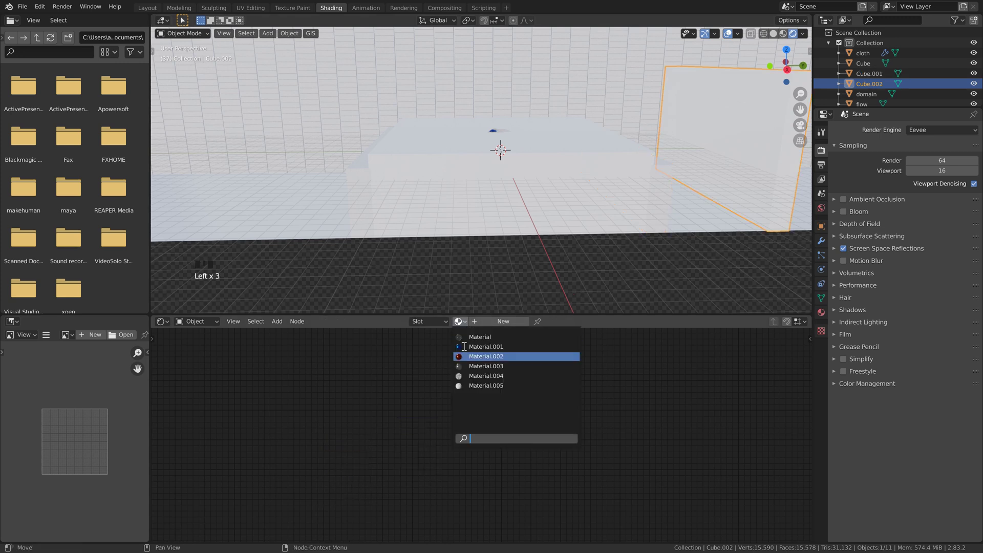
pyautogui.click(477, 387)
pyautogui.click(722, 230)
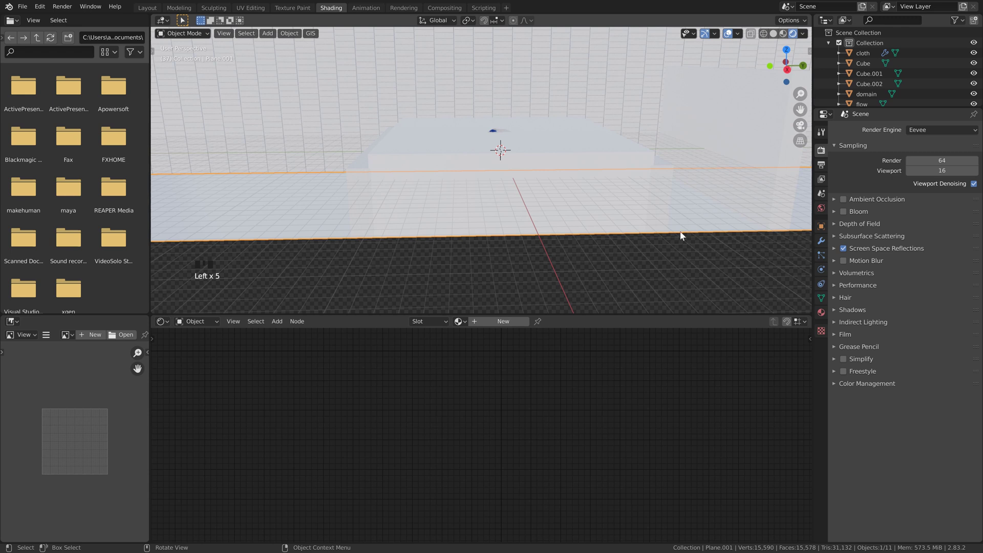
pyautogui.click(460, 322)
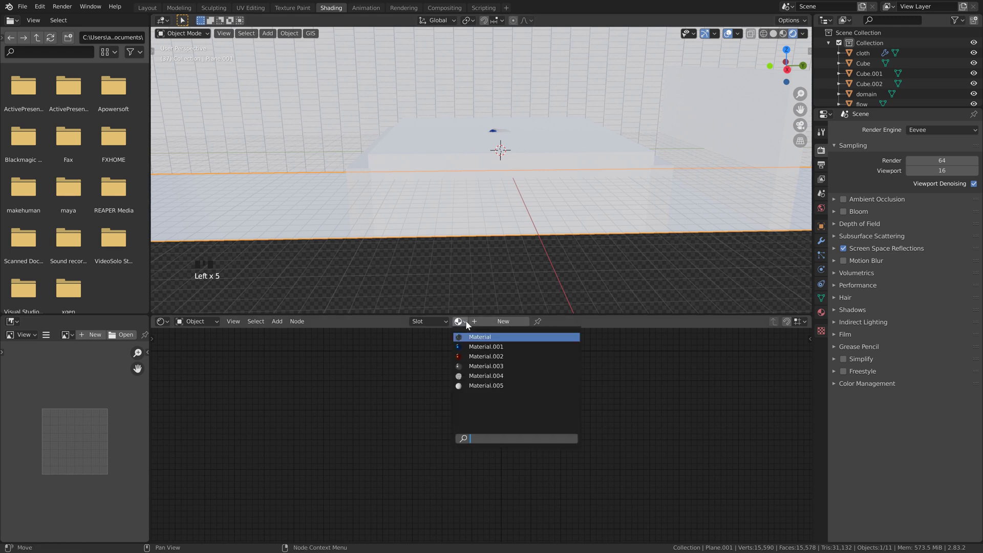
pyautogui.click(469, 386)
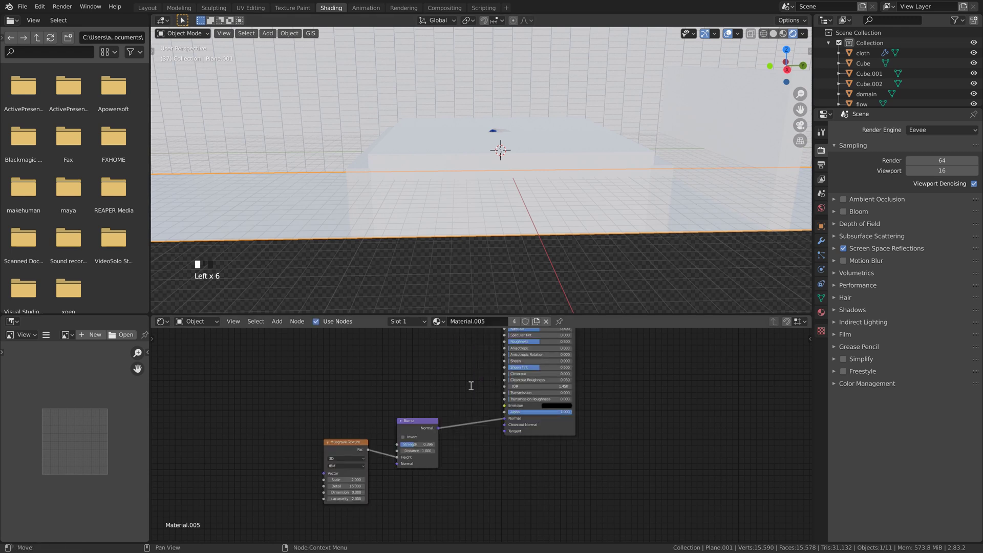
# Switch to the Layout workspace and add Fluid physics of type Domain to the domain object.
pyautogui.click(146, 8)
pyautogui.scroll(-2, 517, 247)
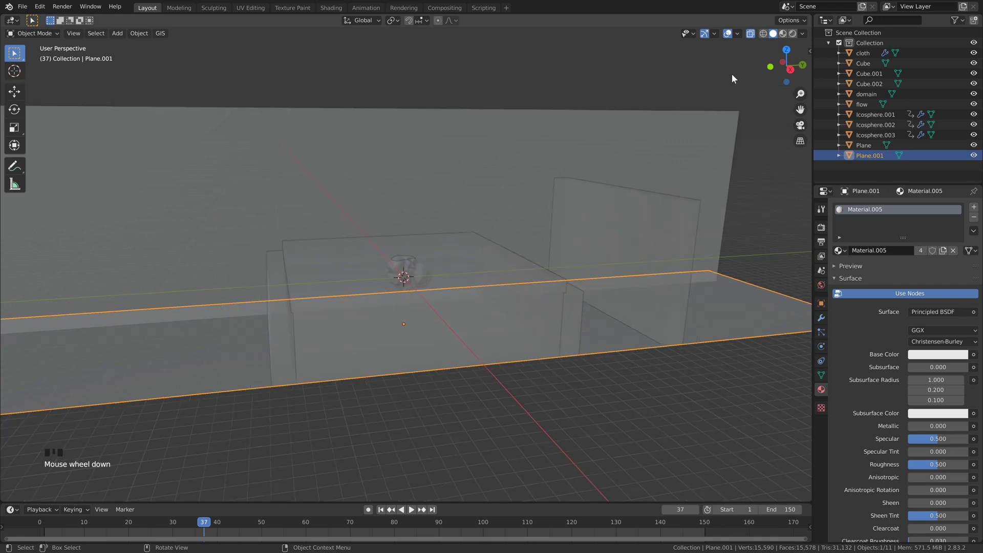
pyautogui.keyDown('shift'); pyautogui.moveTo(732, 74); pyautogui.dragTo(512, 253, button='middle'); pyautogui.keyUp('shift')
pyautogui.scroll(2, 563, 260)
pyautogui.scroll(-1, 562, 267)
pyautogui.scroll(-2, 511, 248)
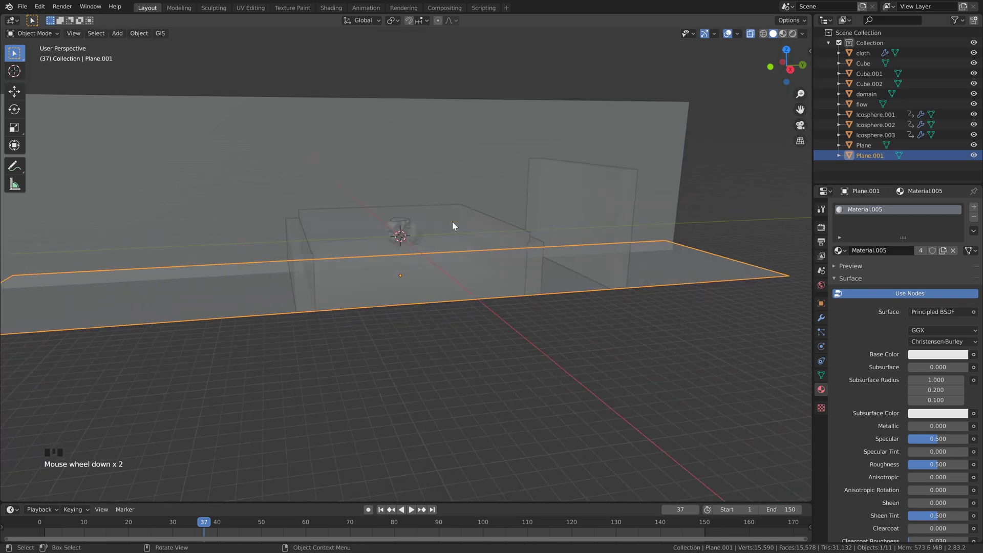
pyautogui.scroll(2, 456, 228)
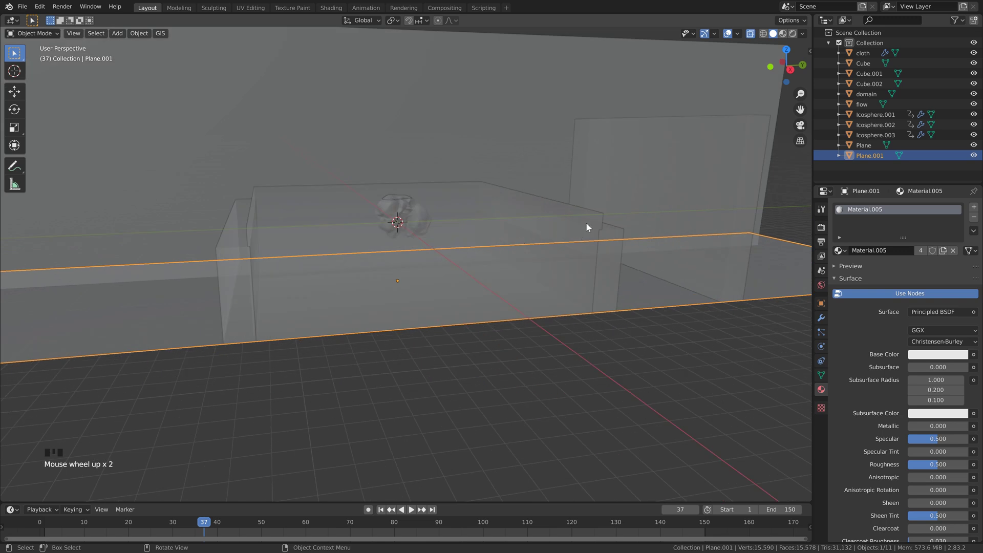
pyautogui.click(866, 93)
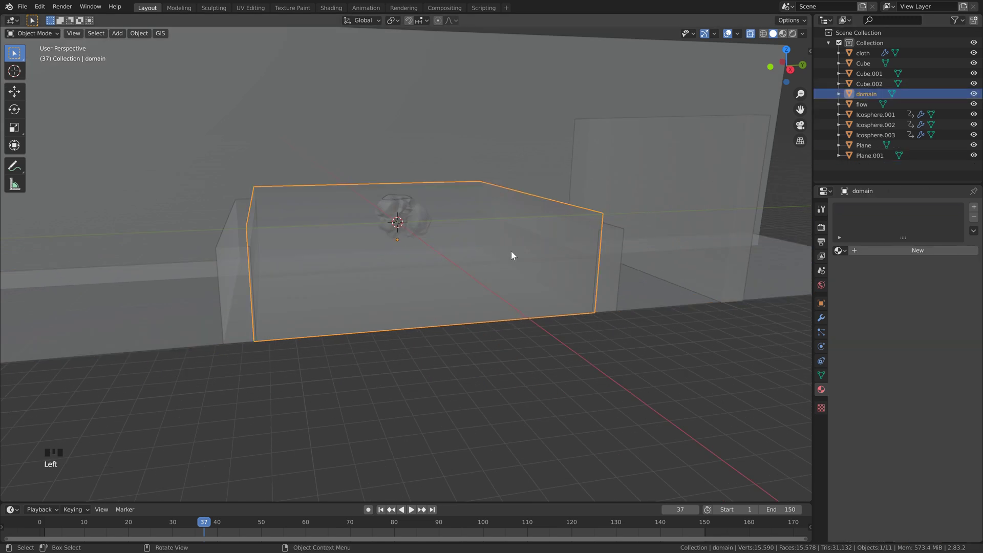
pyautogui.click(821, 346)
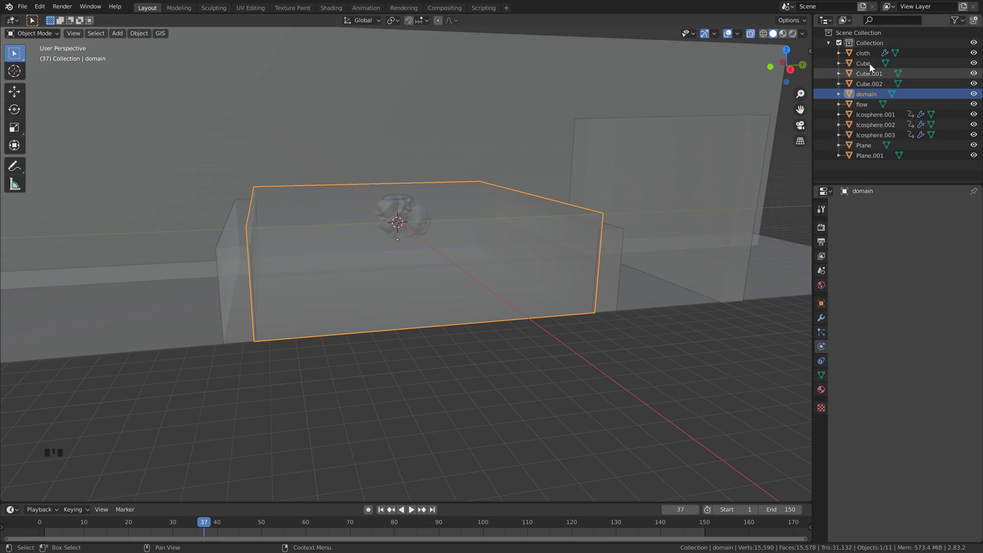
pyautogui.click(864, 94)
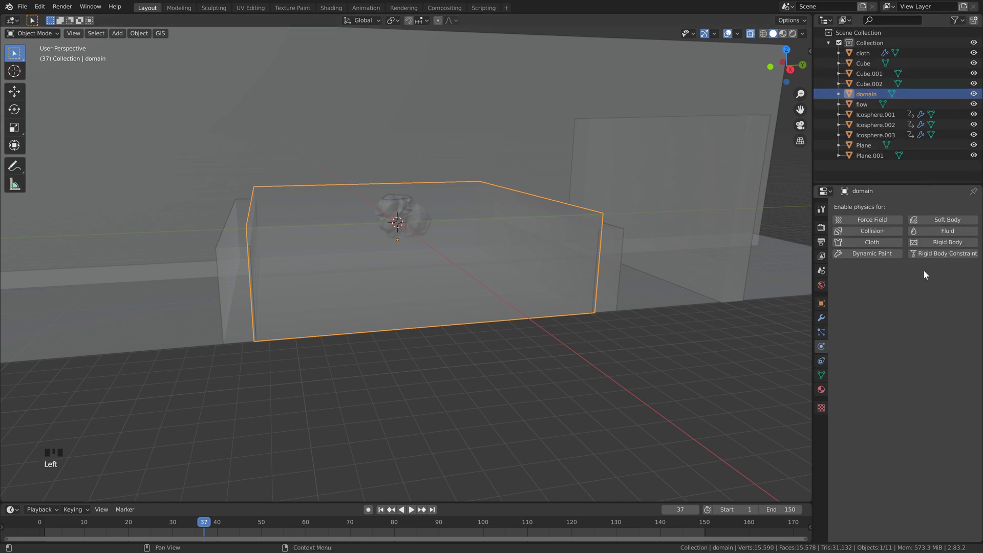
pyautogui.click(930, 231)
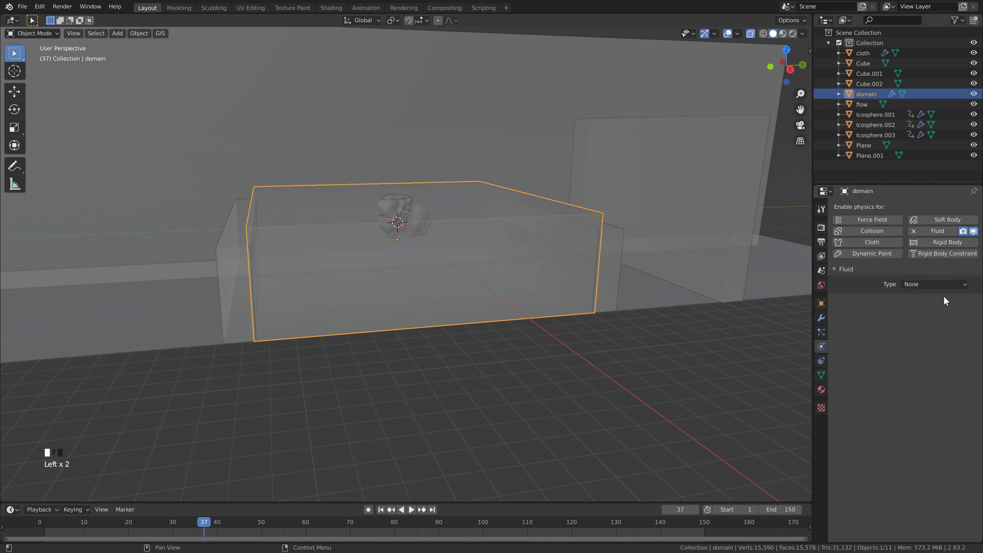
pyautogui.click(936, 283)
pyautogui.click(932, 308)
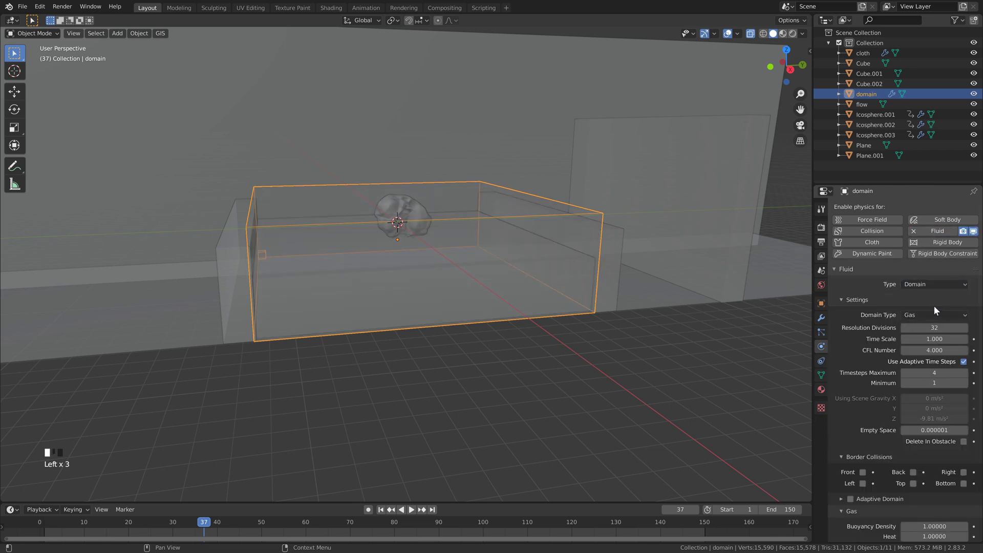
# Make the fluid domain a Liquid domain with Resolution Divisions 64 and Time Scale 0.8.
pyautogui.click(934, 314)
pyautogui.click(923, 338)
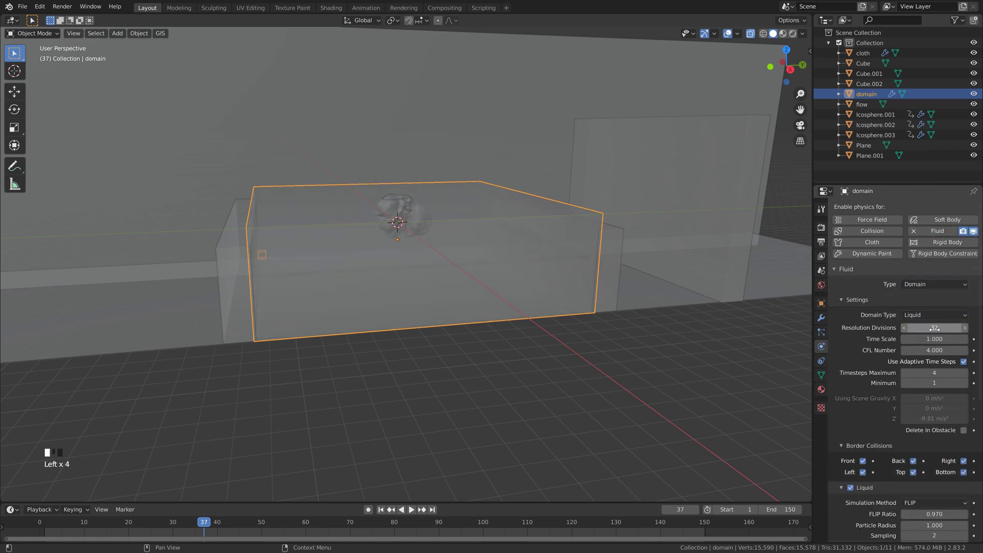
pyautogui.click(934, 328)
pyautogui.write('64')
pyautogui.press('Return')
pyautogui.click(935, 339)
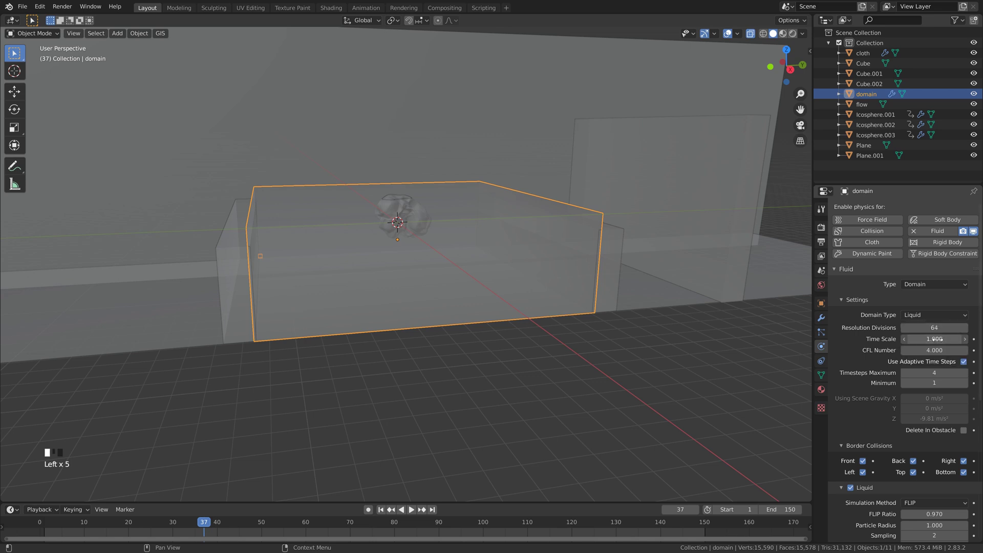
pyautogui.write('.8')
pyautogui.click(939, 339)
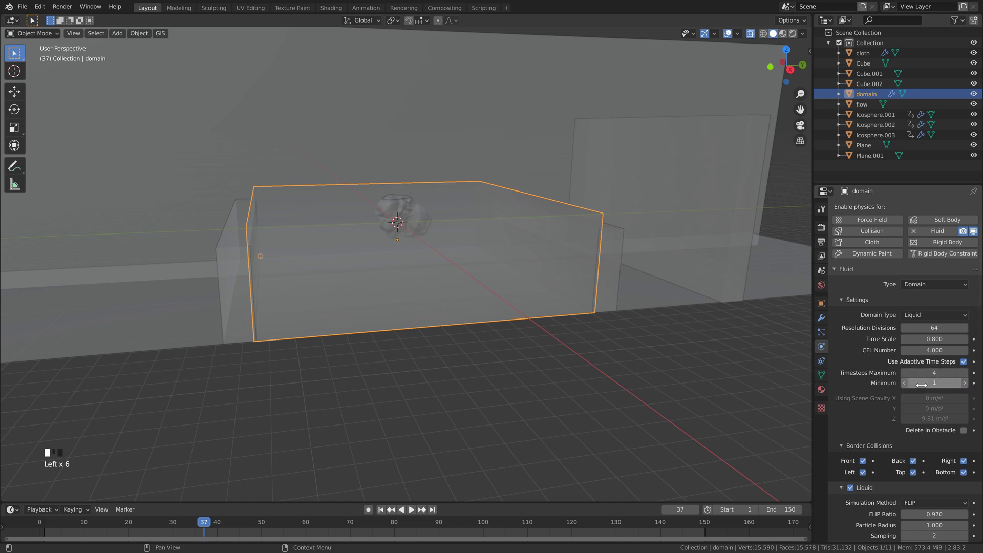
# Enable Mesh generation for the liquid domain and raise its Upres Factor to 3.
pyautogui.scroll(-2, 879, 408)
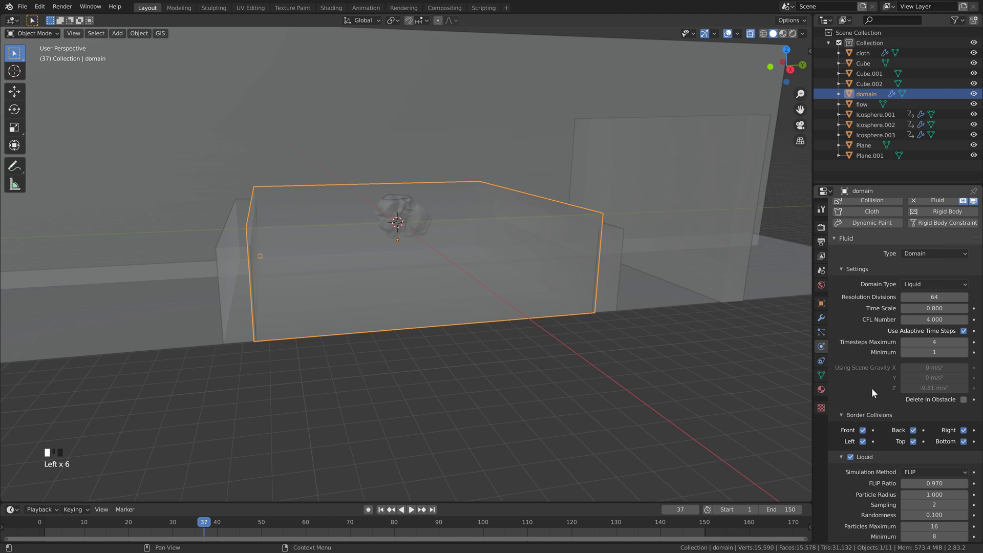
pyautogui.scroll(-8, 872, 388)
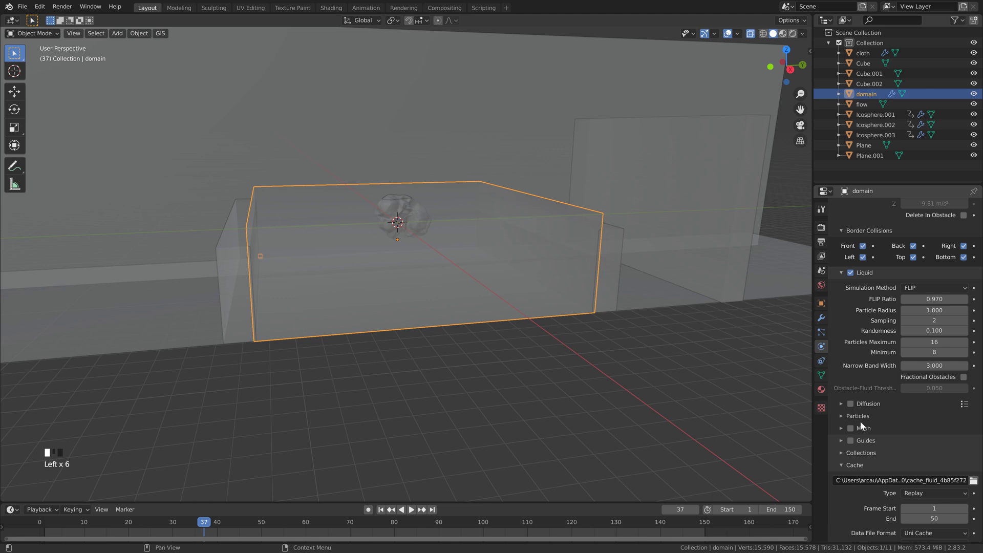
pyautogui.scroll(-1, 860, 421)
pyautogui.click(850, 405)
pyautogui.click(842, 404)
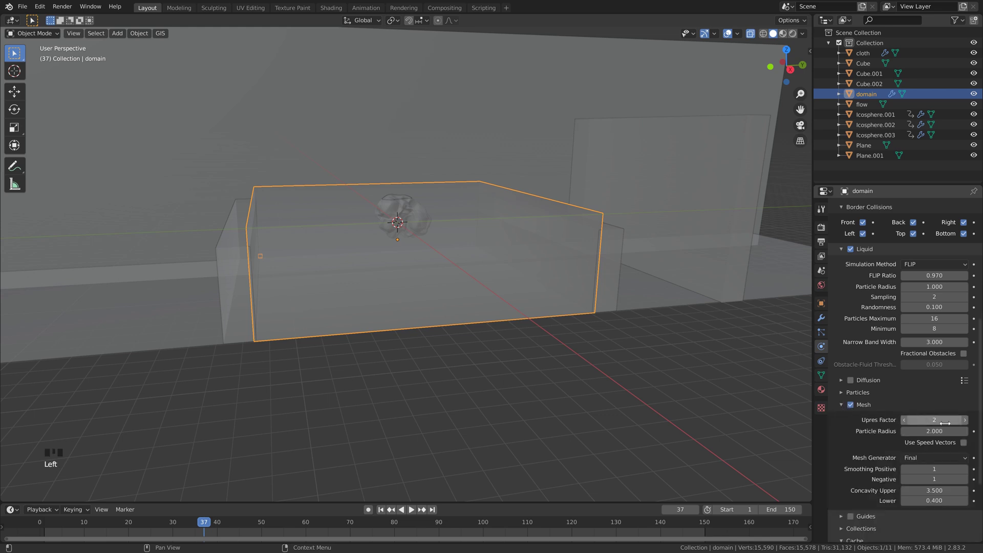
pyautogui.click(964, 421)
# Set the End frame of the fluid domain's cache to 150.
pyautogui.scroll(-5, 887, 406)
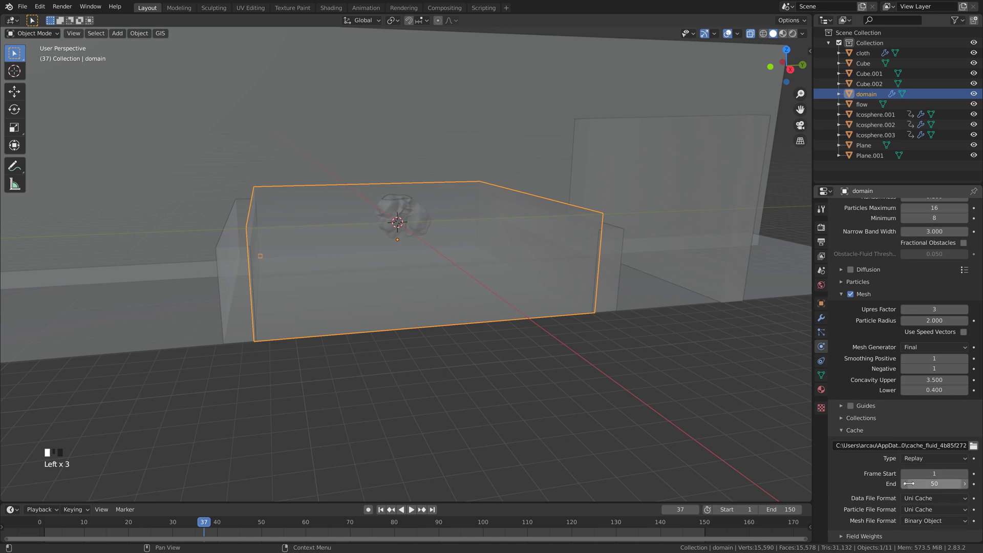
pyautogui.click(936, 484)
pyautogui.write('150')
pyautogui.press('Return')
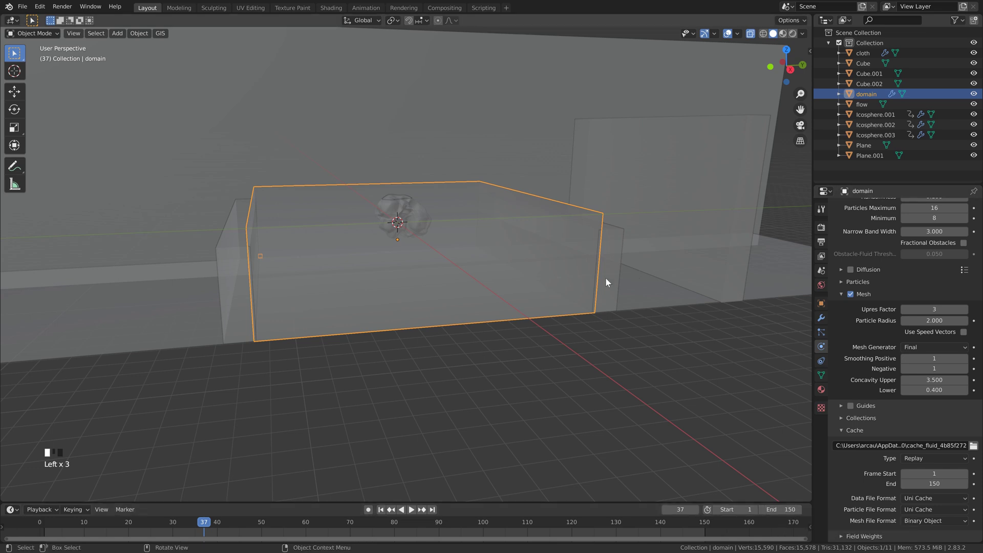
# Add Fluid physics of type Flow to the flow object and set its Flow Type to Liquid.
pyautogui.click(542, 277)
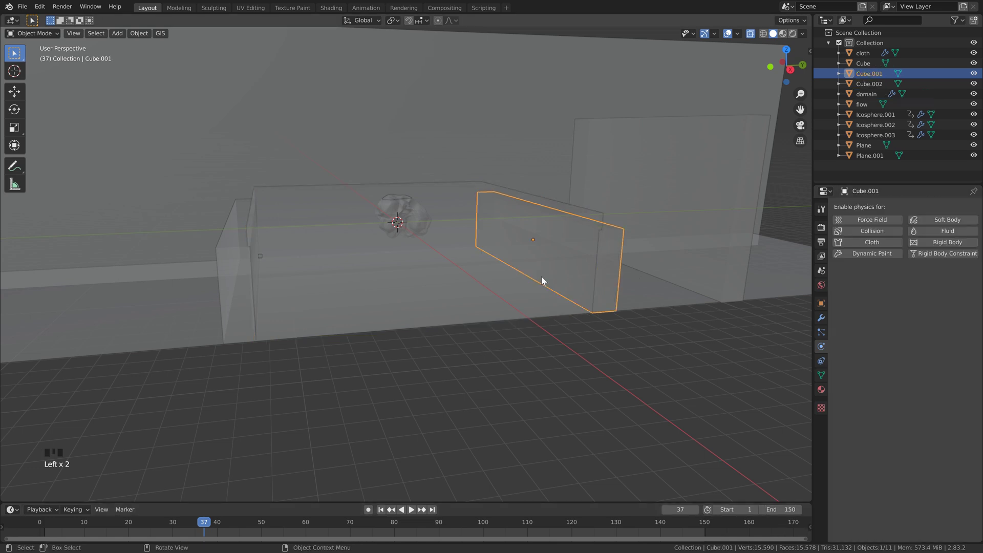
pyautogui.click(546, 278)
pyautogui.click(533, 284)
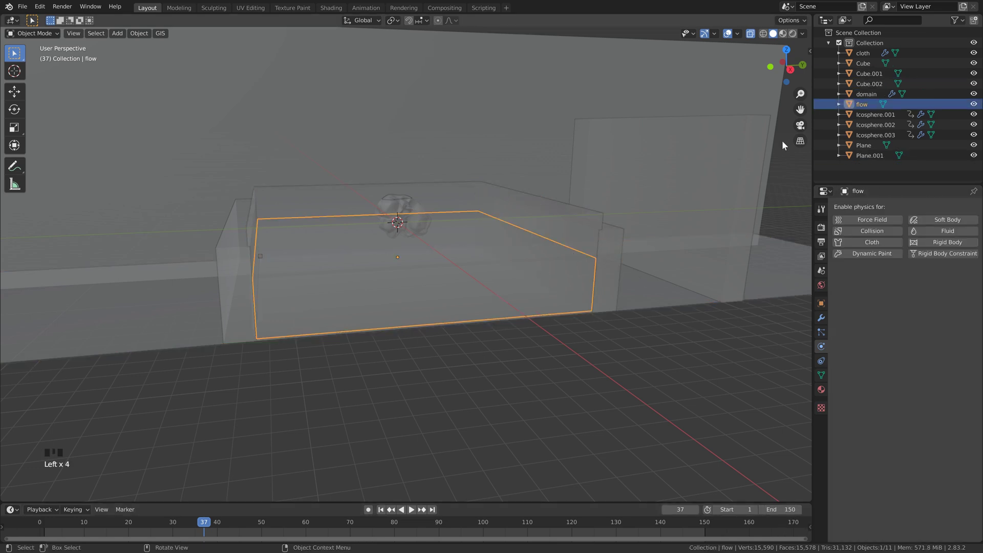
pyautogui.click(934, 229)
pyautogui.click(931, 283)
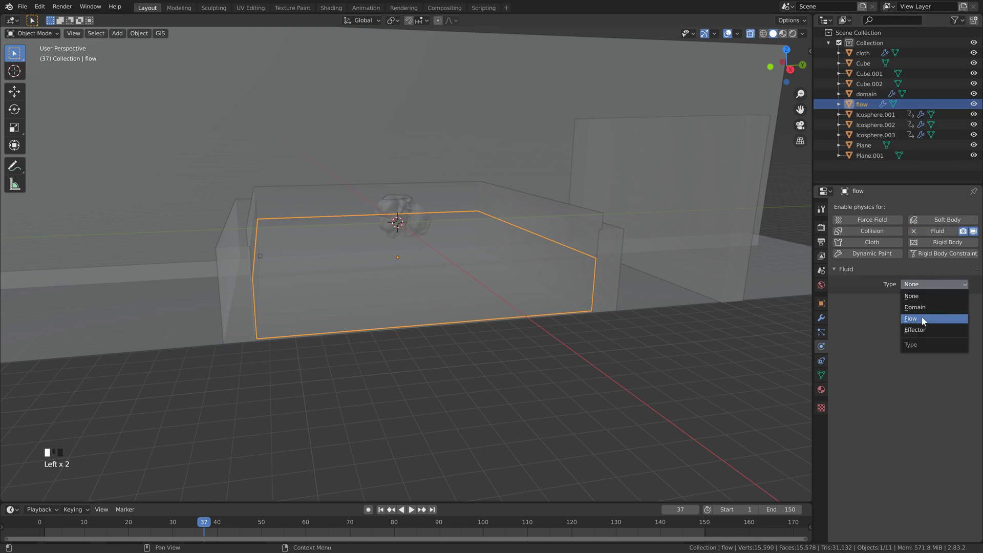
pyautogui.click(921, 316)
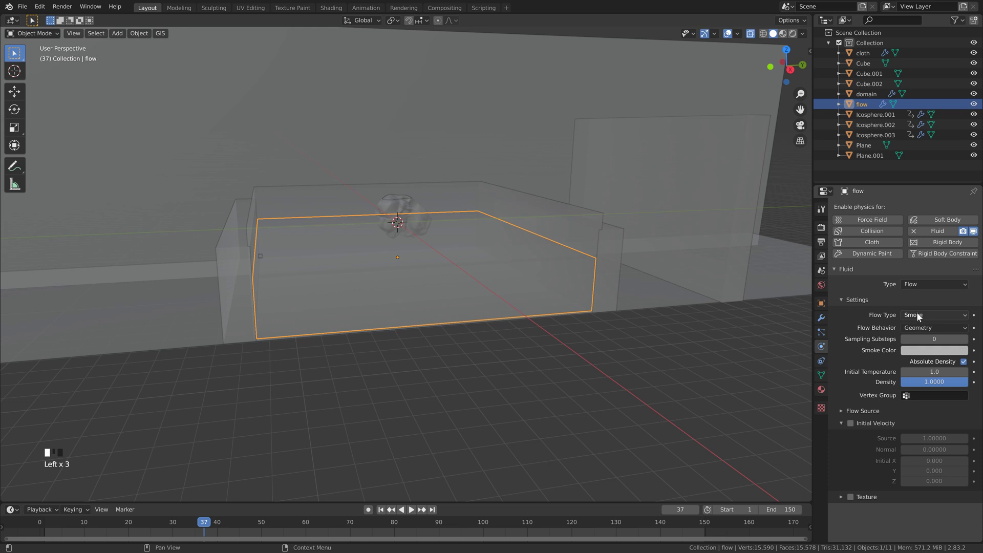
pyautogui.click(921, 313)
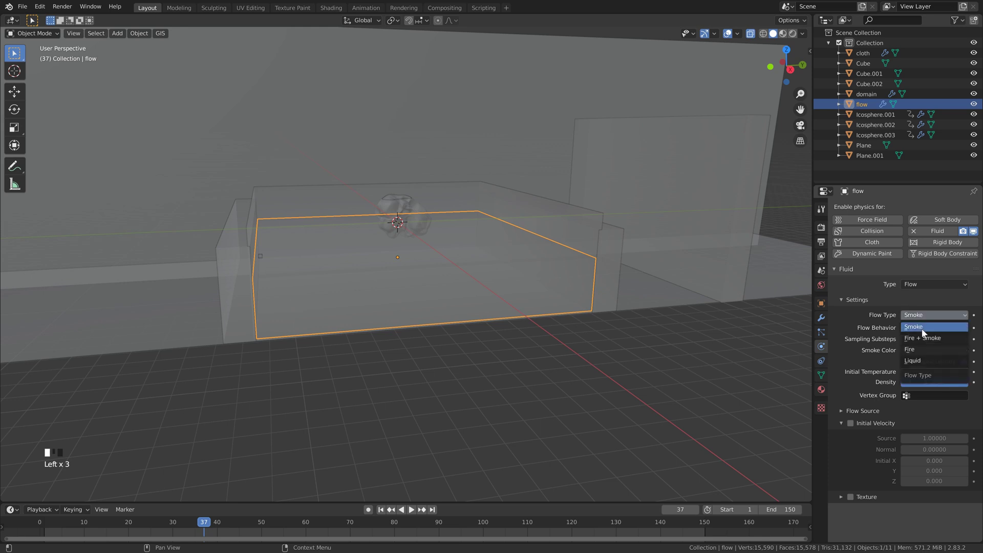
pyautogui.click(926, 357)
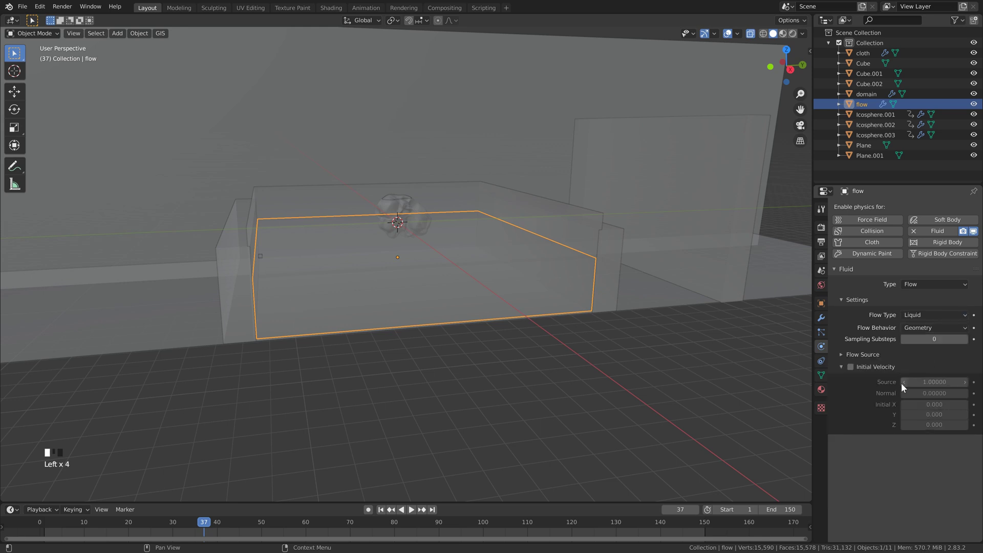
# Add Fluid physics of type Effector to the Cube.001 side wall.
pyautogui.click(610, 264)
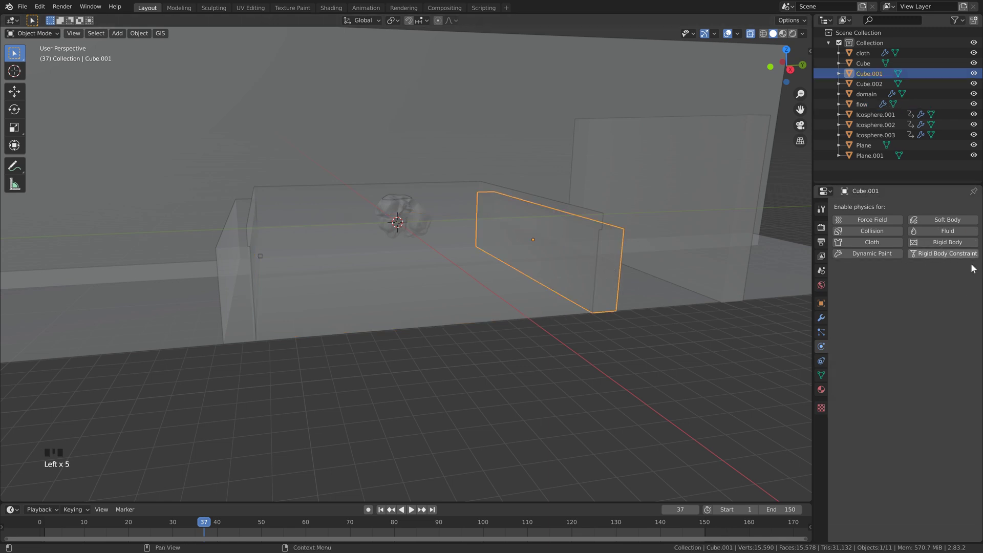
pyautogui.click(947, 231)
pyautogui.click(926, 284)
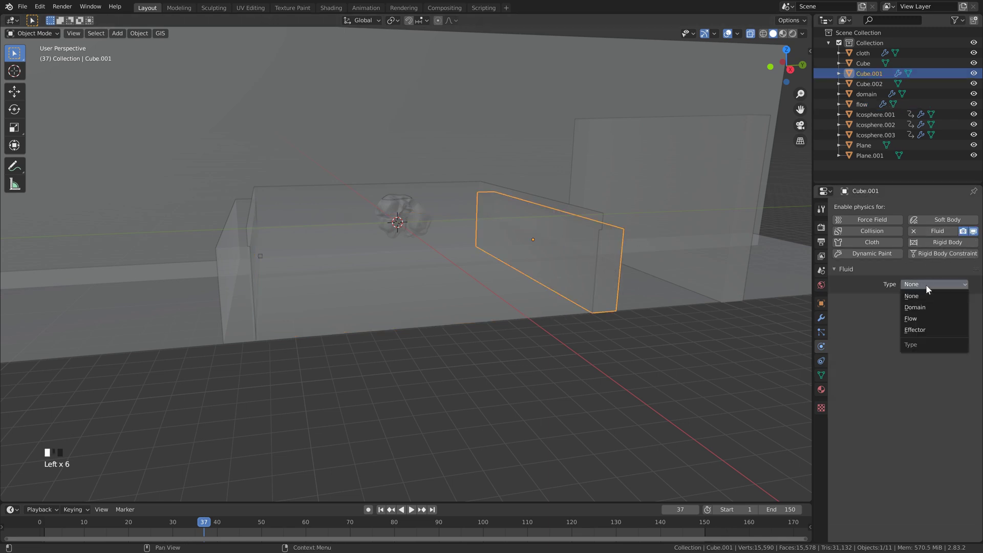
pyautogui.click(922, 330)
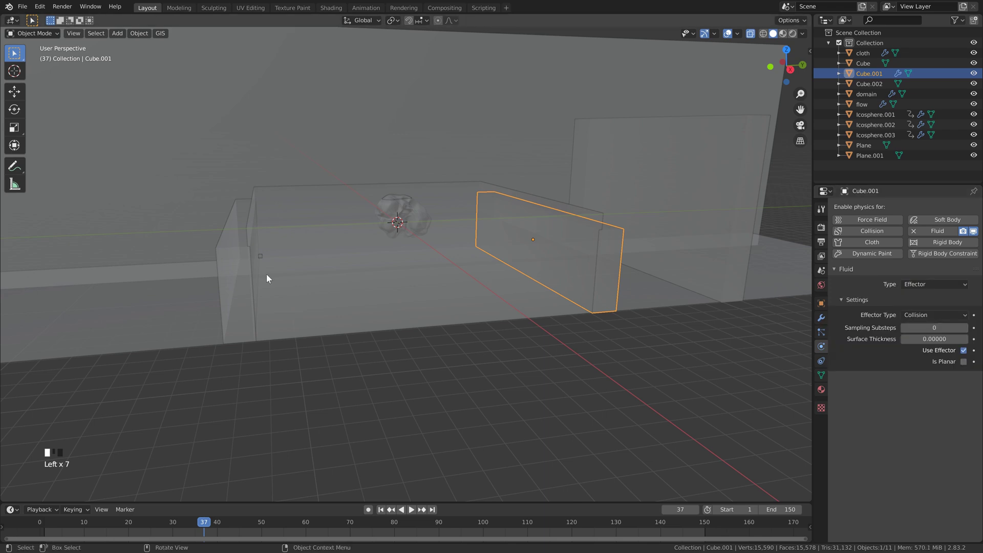
# Add Fluid physics of type Effector to the Plane.001 floor.
pyautogui.click(246, 267)
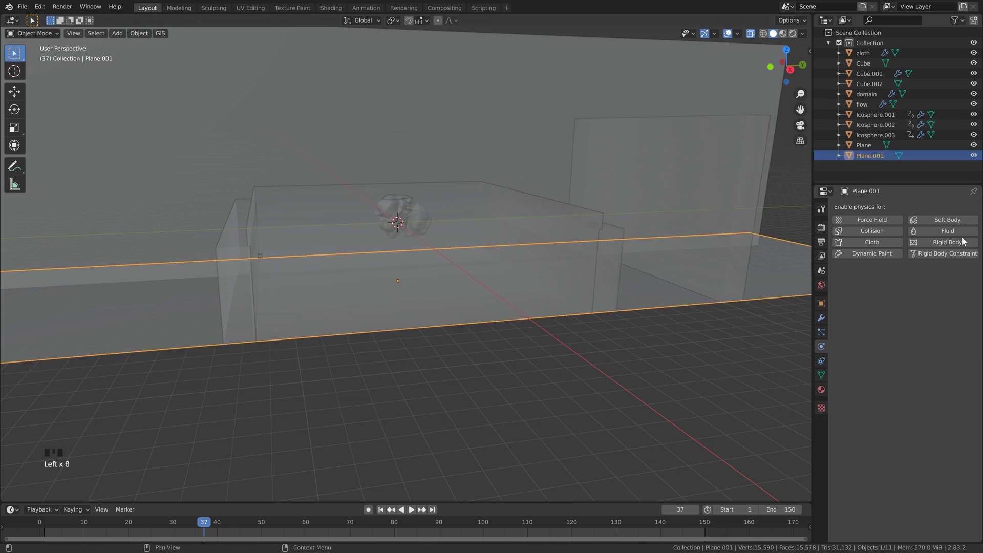
pyautogui.click(938, 231)
pyautogui.click(935, 284)
pyautogui.click(921, 330)
# Add Fluid physics of type Effector to the Cube side wall.
pyautogui.click(248, 256)
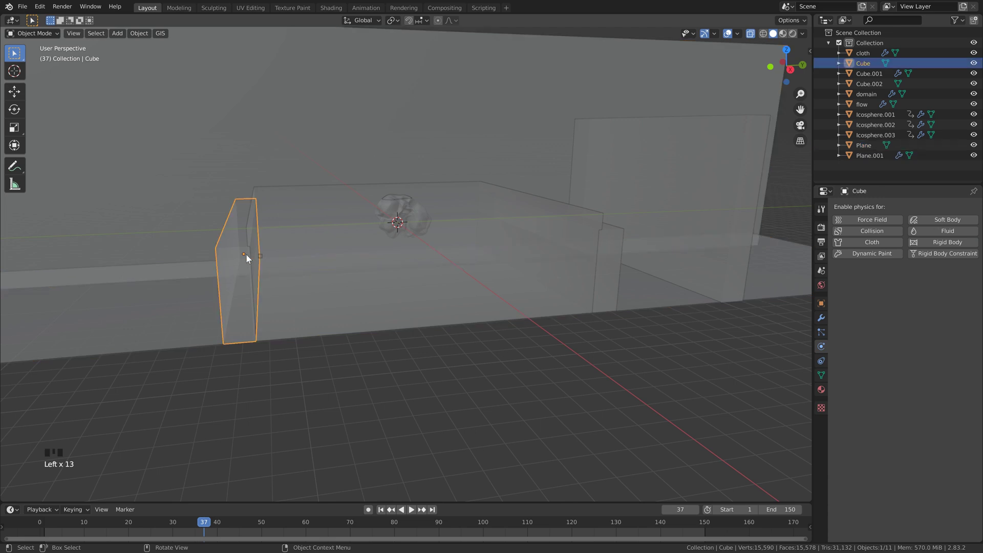
pyautogui.click(921, 231)
pyautogui.click(930, 284)
pyautogui.click(922, 329)
# Add Fluid physics of type Effector to the tall Cube.002 wall.
pyautogui.click(774, 196)
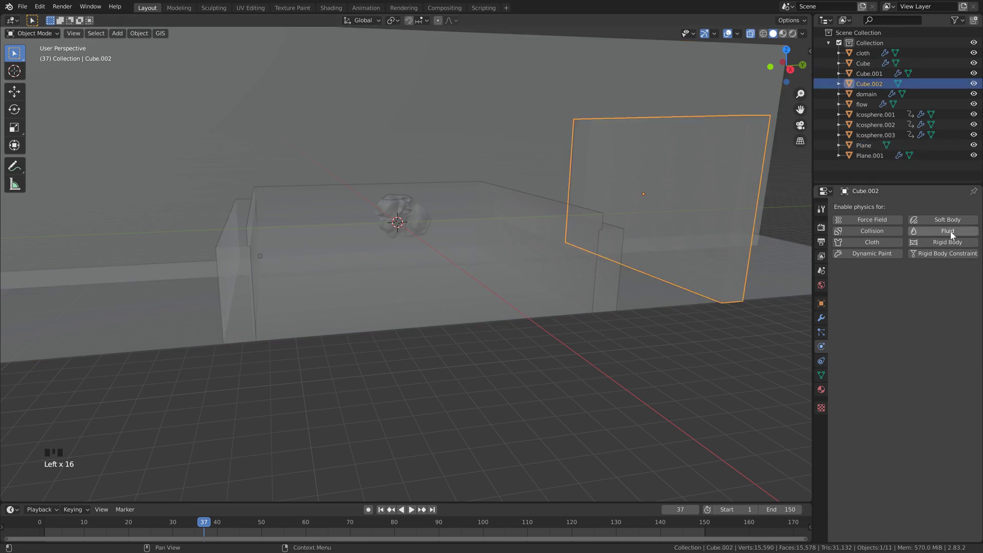
pyautogui.click(949, 231)
pyautogui.click(945, 284)
pyautogui.click(934, 329)
# Add Fluid physics of type Effector to the Plane back wall.
pyautogui.click(763, 230)
pyautogui.click(940, 231)
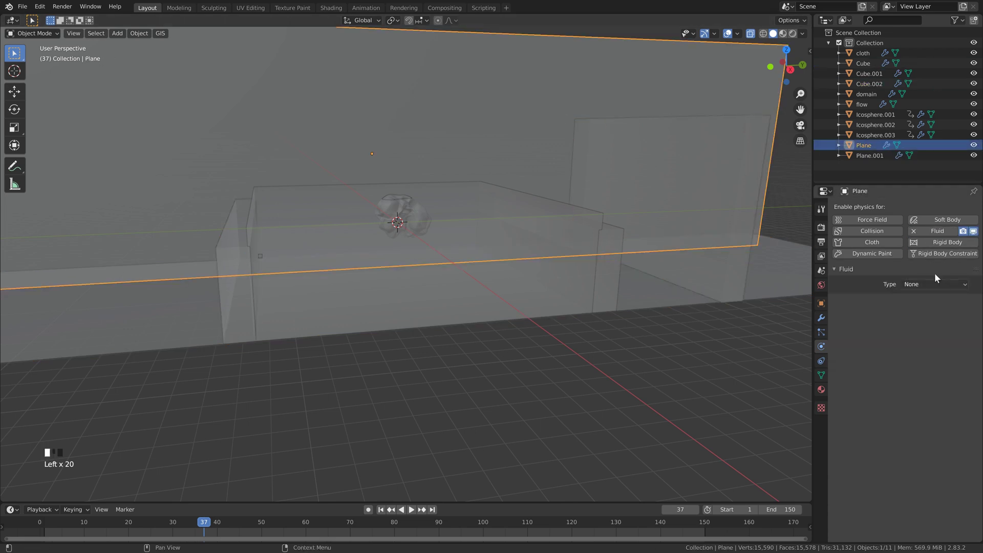
pyautogui.click(935, 284)
pyautogui.click(929, 330)
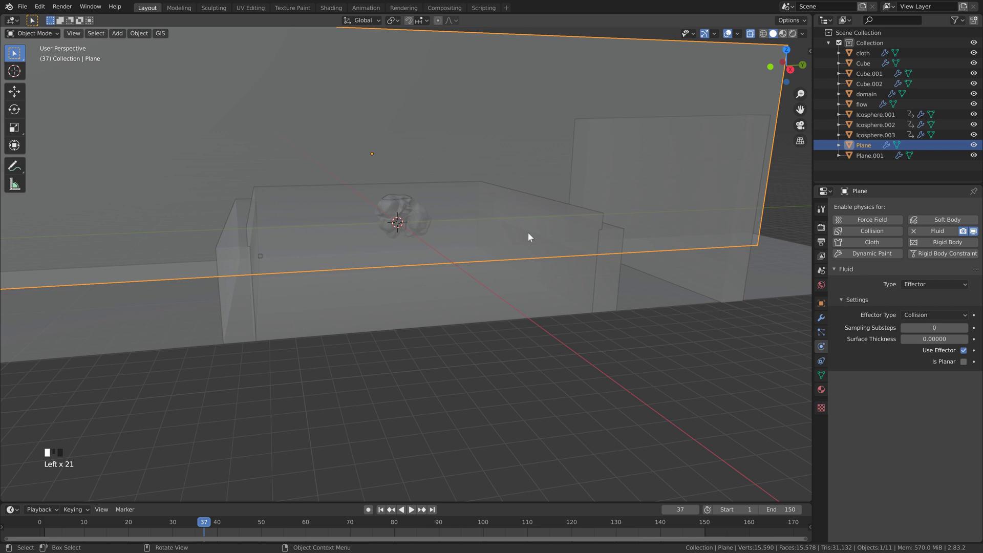
# Add Fluid physics of type Effector to the cloth object.
pyautogui.scroll(2, 528, 233)
pyautogui.keyDown('shift'); pyautogui.moveTo(544, 209); pyautogui.dragTo(512, 232, button='middle'); pyautogui.keyUp('shift')
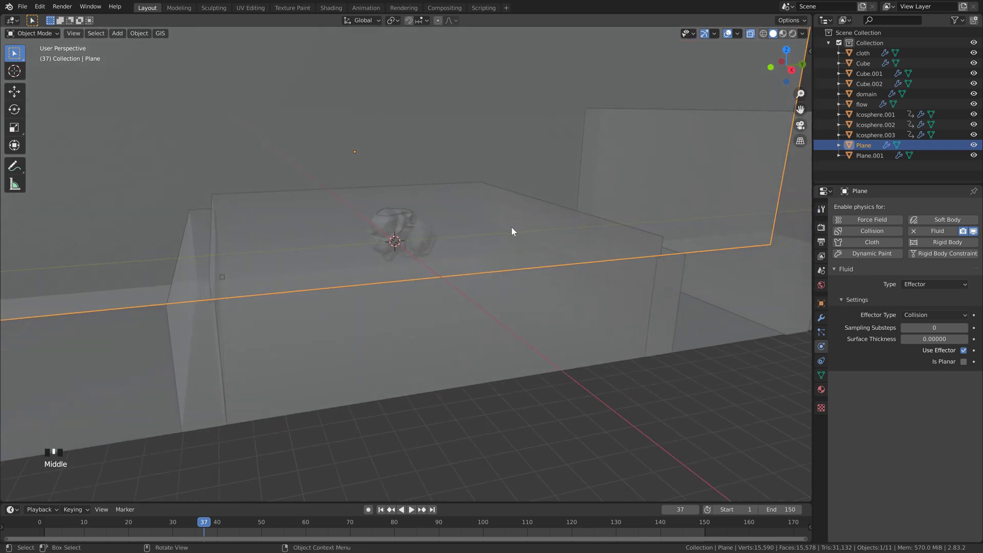
pyautogui.click(388, 219)
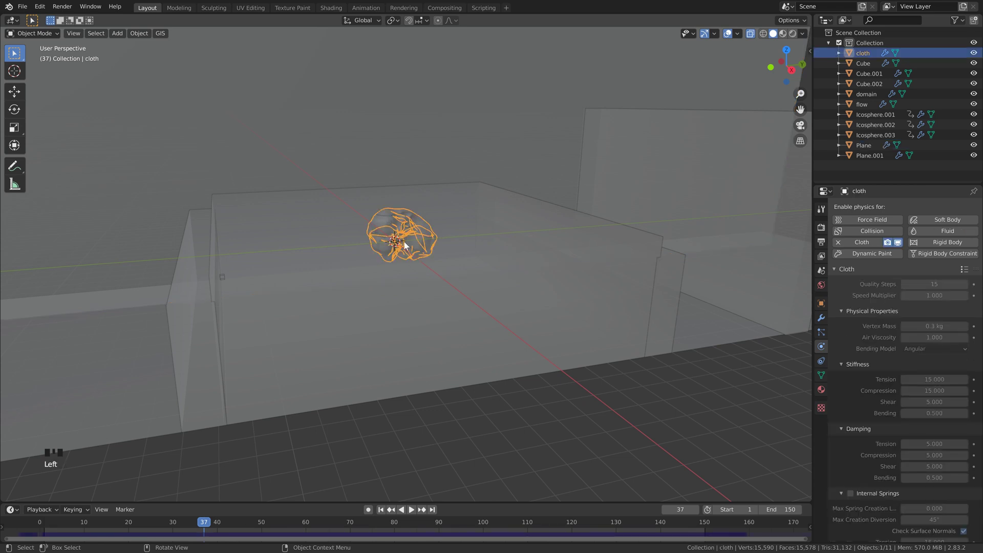
pyautogui.click(931, 231)
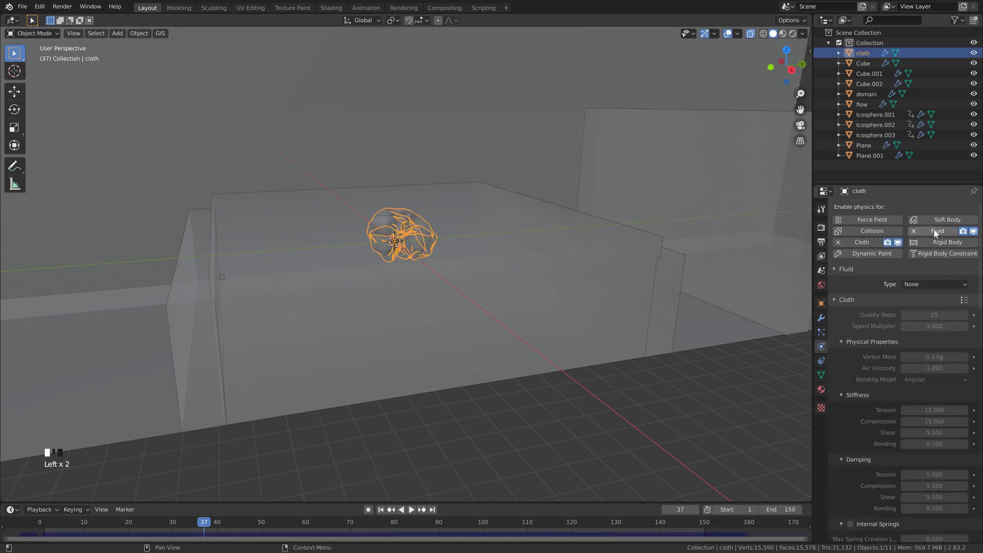
pyautogui.click(931, 284)
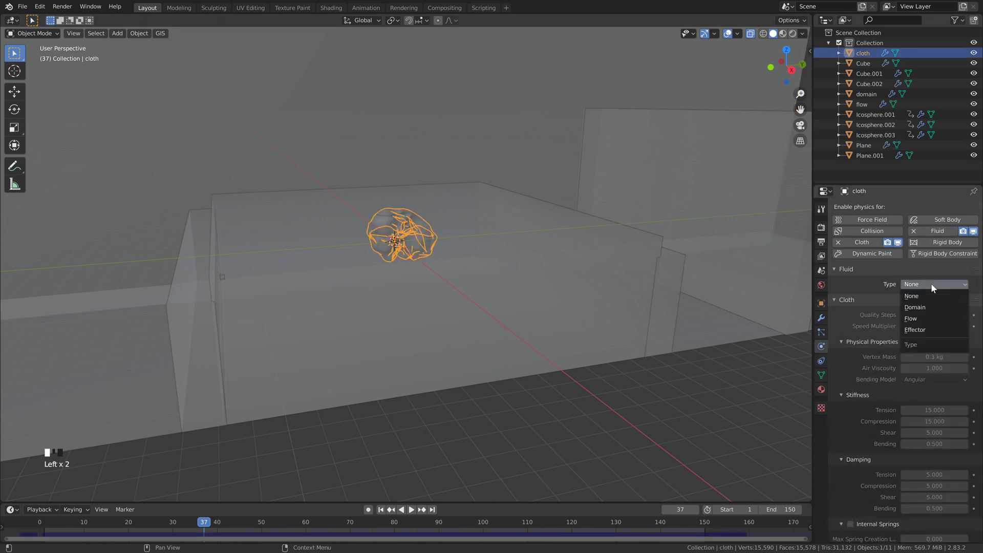
pyautogui.click(924, 329)
# Turn off X-ray display, select the fluid domain and return the timeline to frame 1.
pyautogui.scroll(-2, 571, 299)
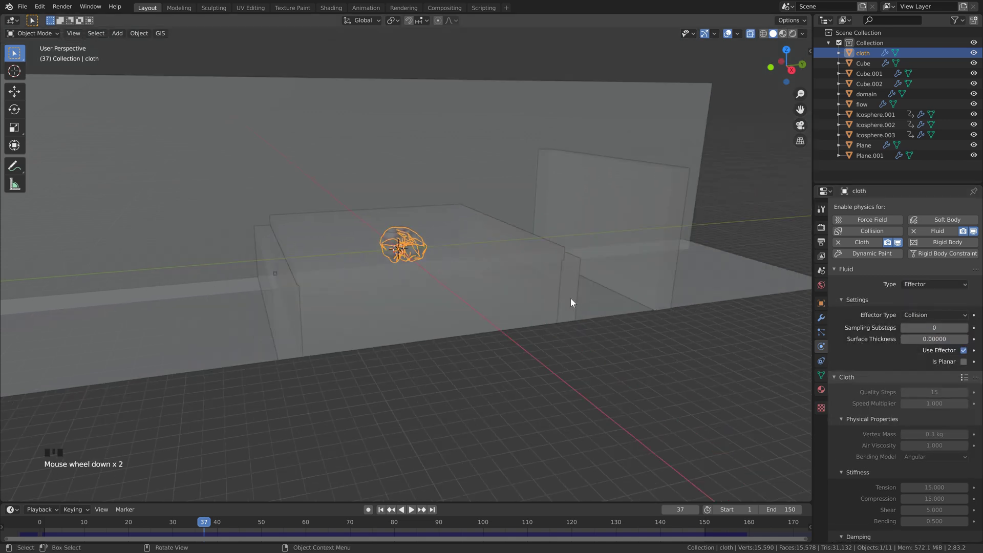
pyautogui.keyDown('shift'); pyautogui.moveTo(571, 299); pyautogui.dragTo(608, 292, button='middle'); pyautogui.keyUp('shift')
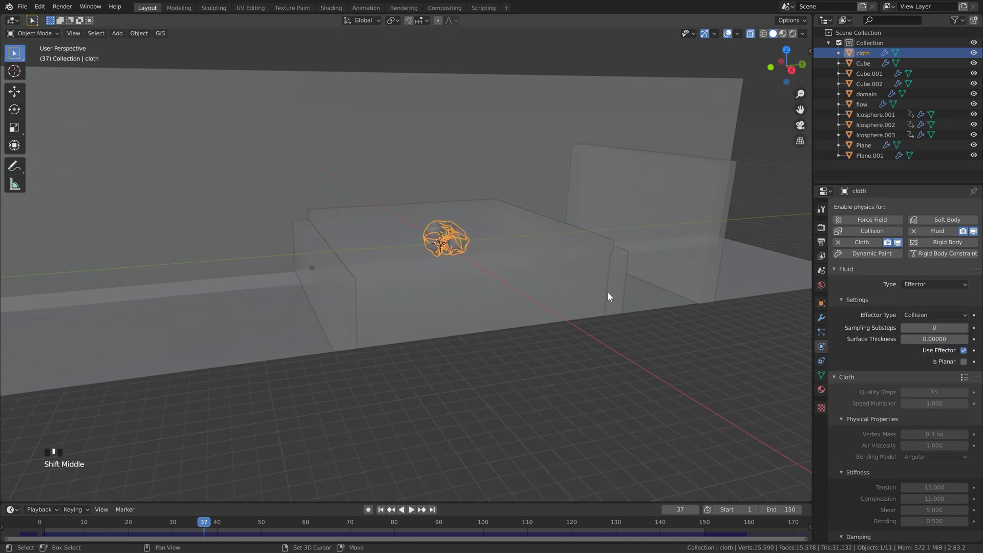
pyautogui.click(751, 34)
pyautogui.scroll(2, 565, 233)
pyautogui.click(638, 244)
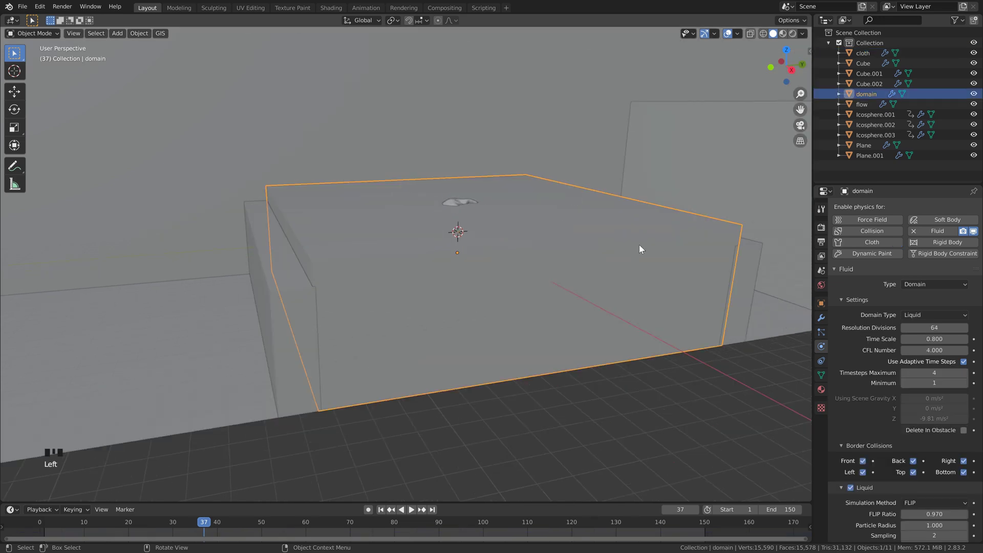
pyautogui.moveTo(641, 245); pyautogui.dragTo(634, 245, button='middle')
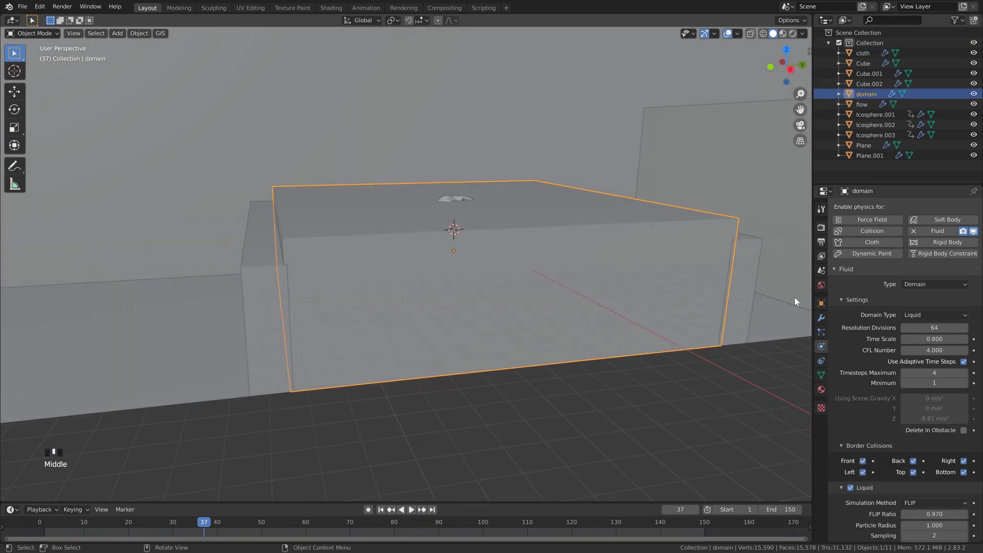
pyautogui.scroll(-15, 864, 341)
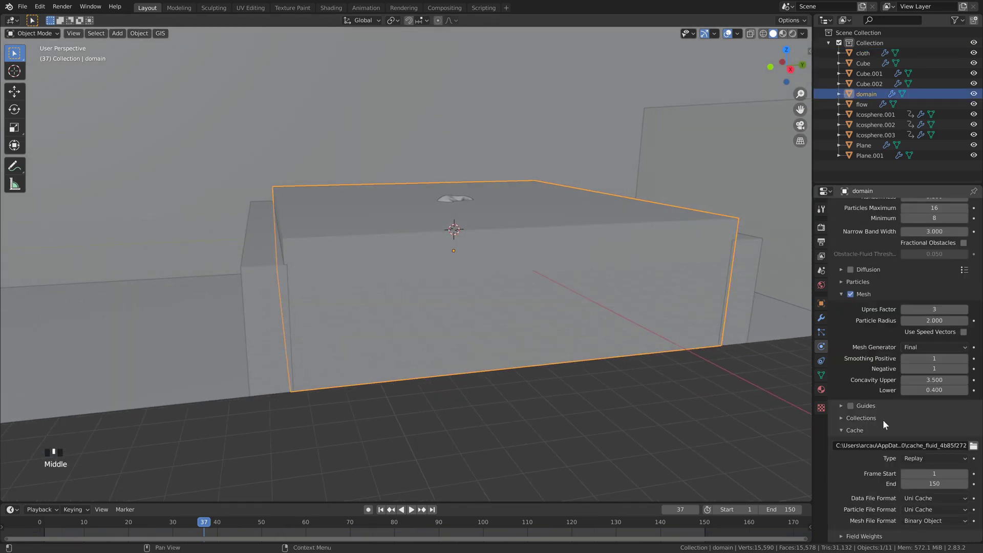
pyautogui.click(381, 509)
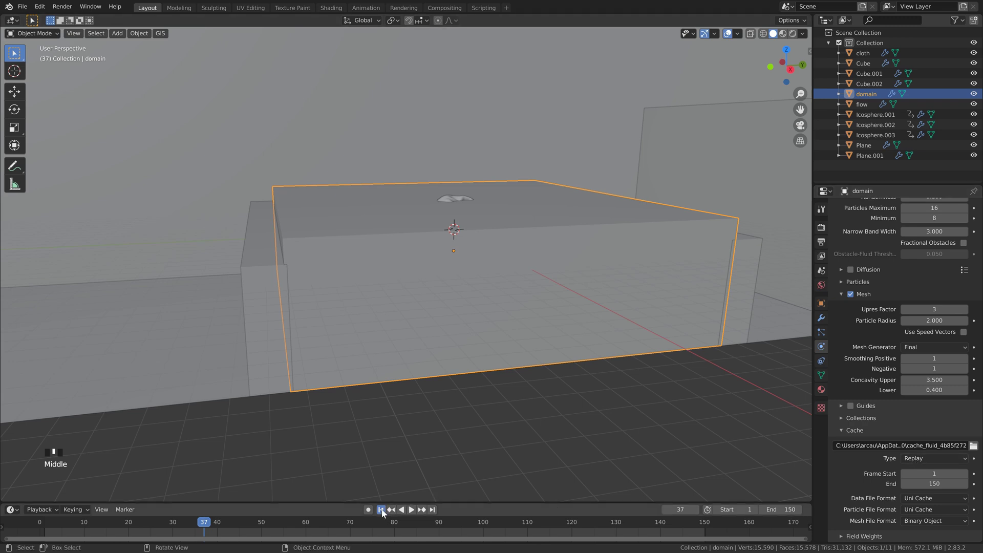
pyautogui.scroll(1, 539, 290)
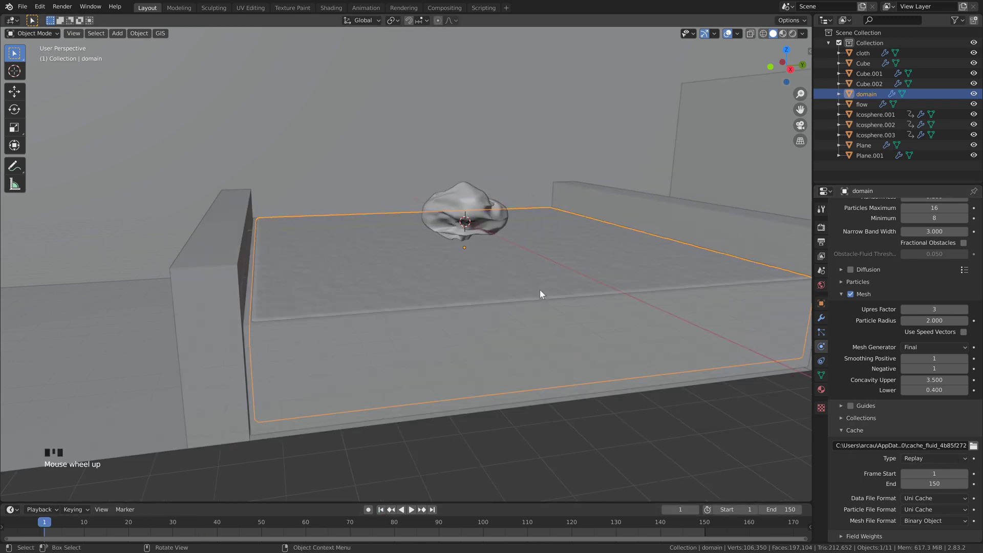
pyautogui.scroll(-1, 545, 281)
# Choose Replay as the cache Type of the fluid domain.
pyautogui.click(910, 457)
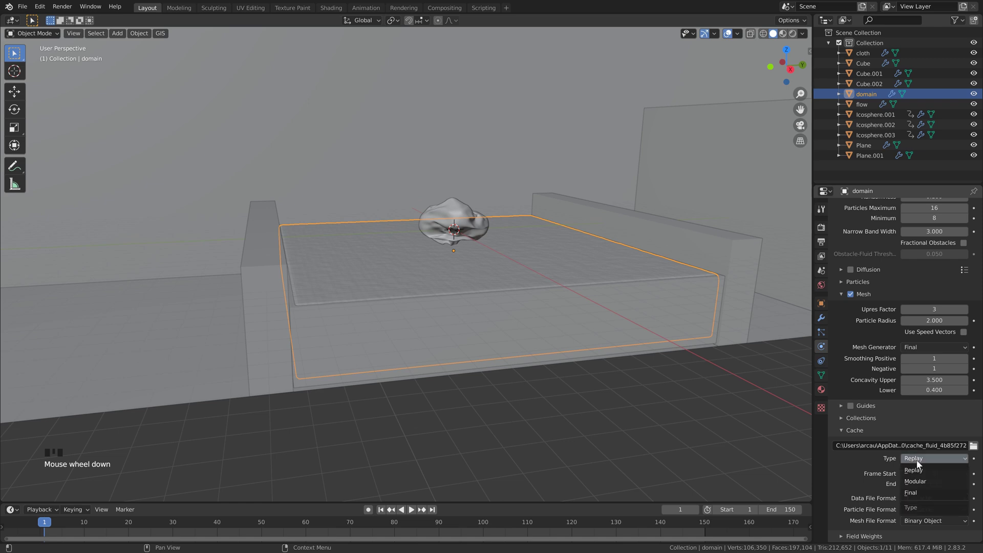
pyautogui.click(919, 471)
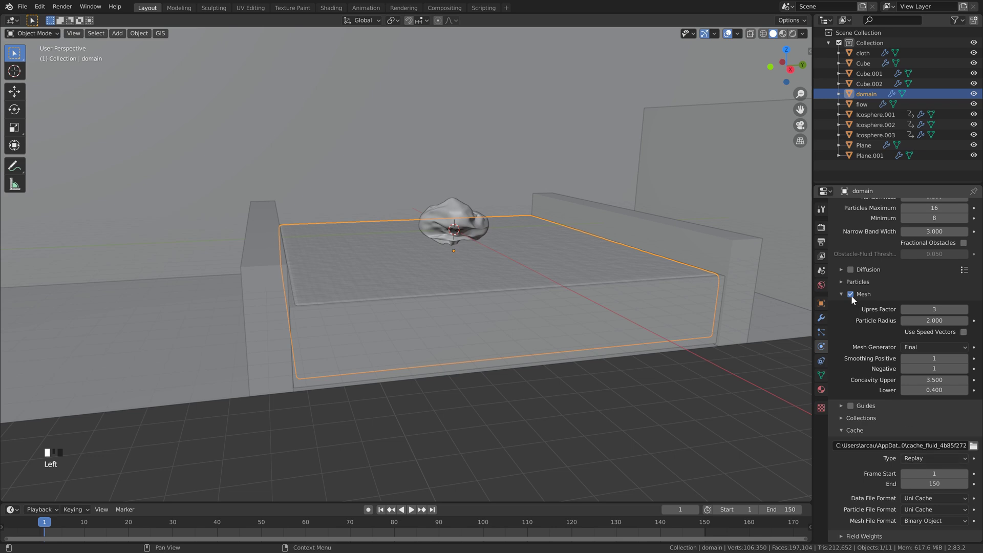
pyautogui.click(922, 459)
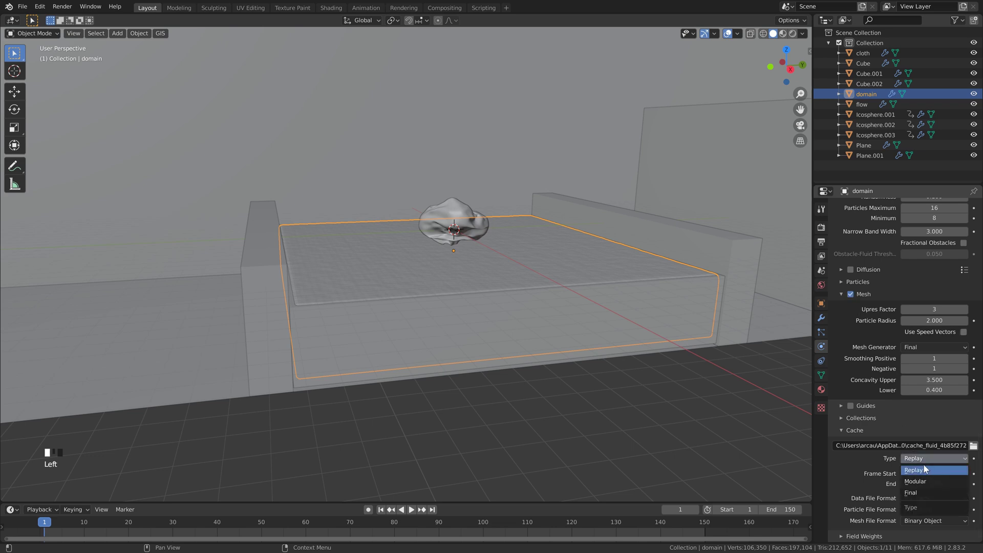
pyautogui.click(923, 469)
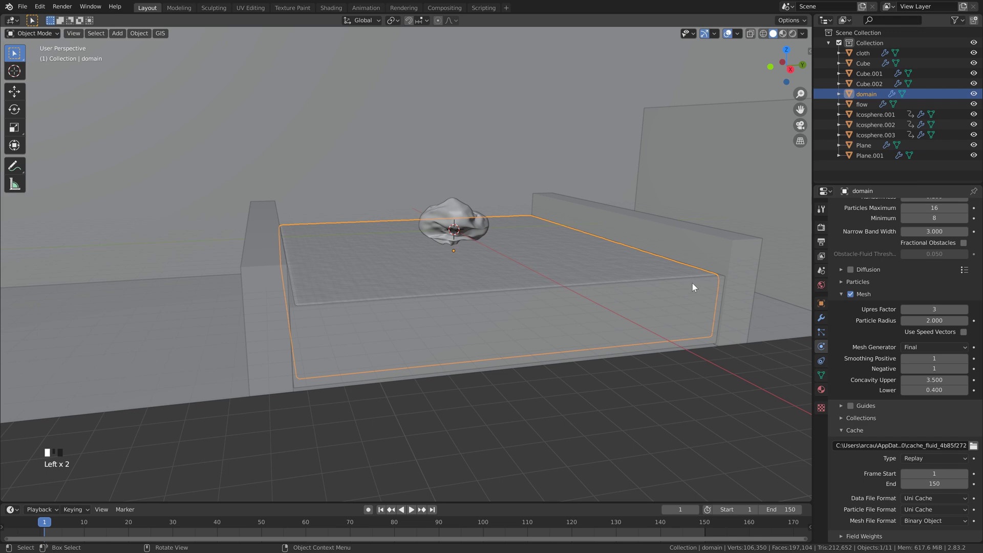
# Hide the flow object in the viewport and disable it in renders, showing the outliner's viewport and render restriction toggles.
pyautogui.click(721, 281)
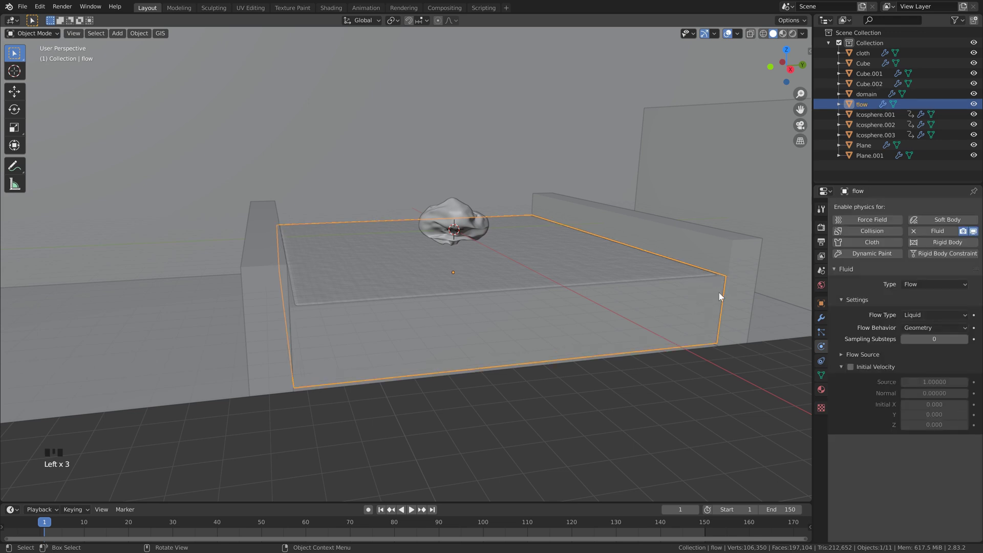
pyautogui.click(974, 105)
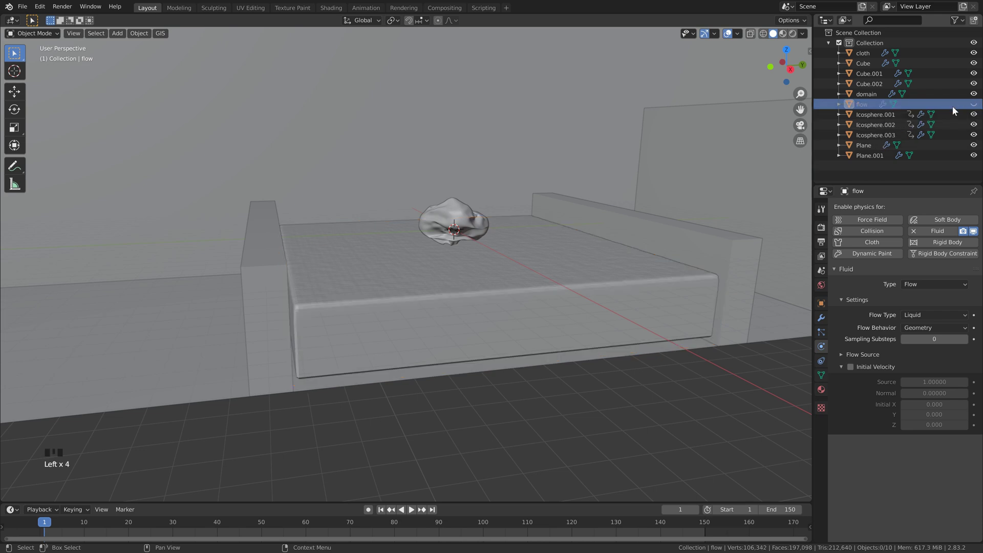
pyautogui.click(959, 21)
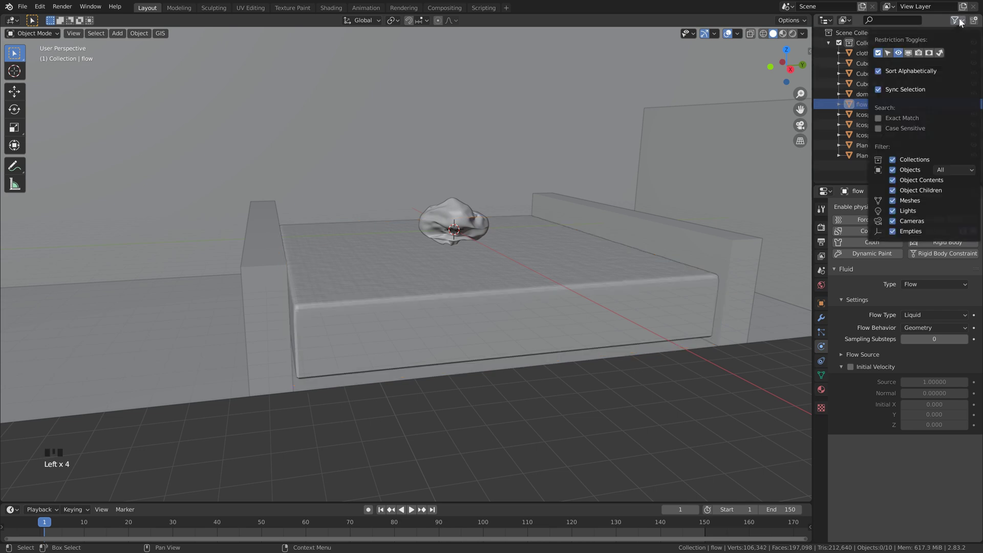
pyautogui.click(909, 53)
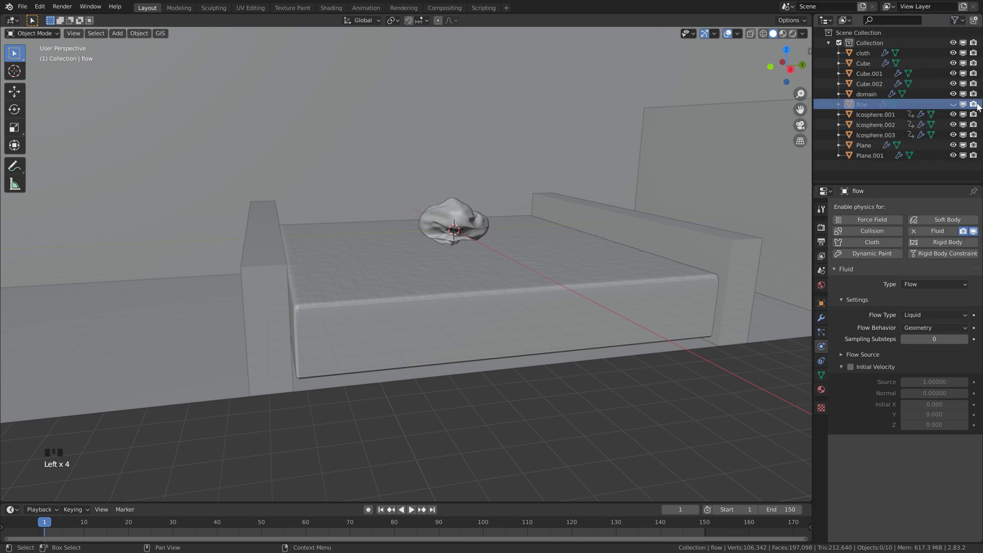
pyautogui.click(973, 104)
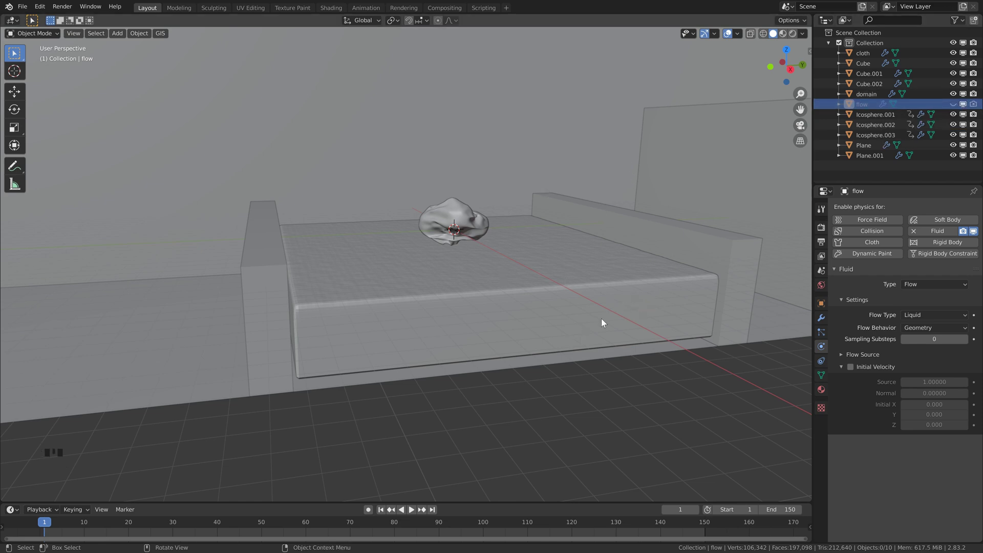
# Apply Shade Smooth to the liquid domain.
pyautogui.click(570, 295)
pyautogui.scroll(2, 571, 313)
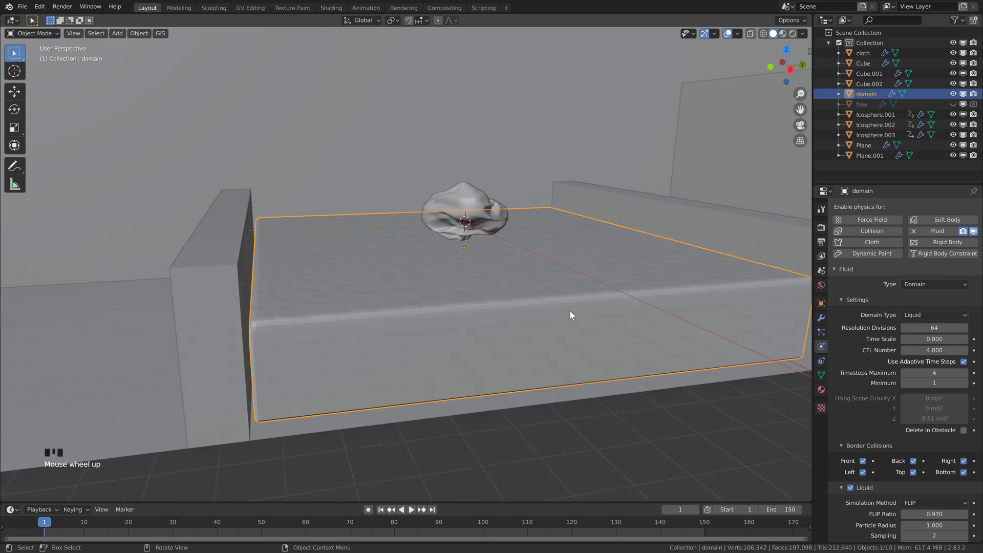
pyautogui.rightClick(561, 316)
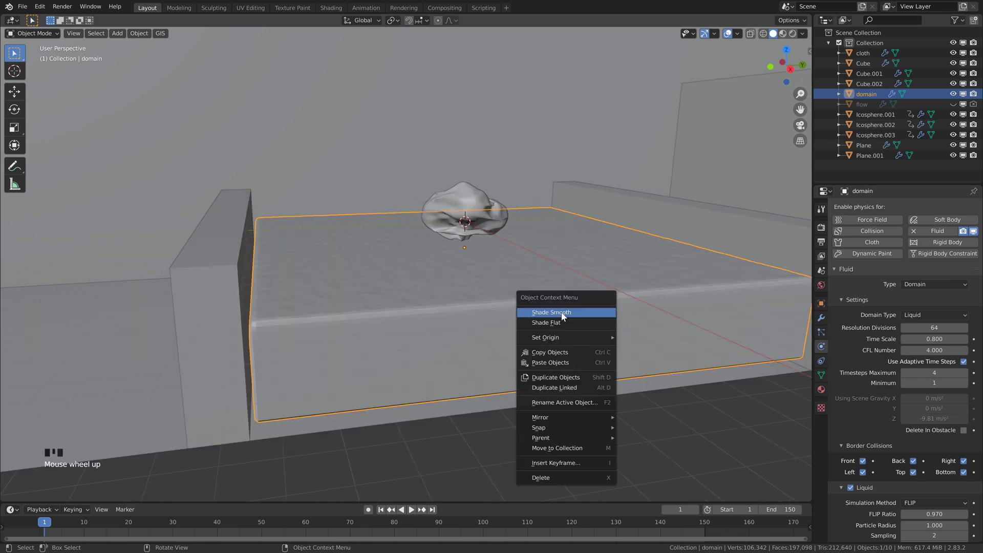
pyautogui.rightClick(562, 313)
pyautogui.scroll(-2, 514, 331)
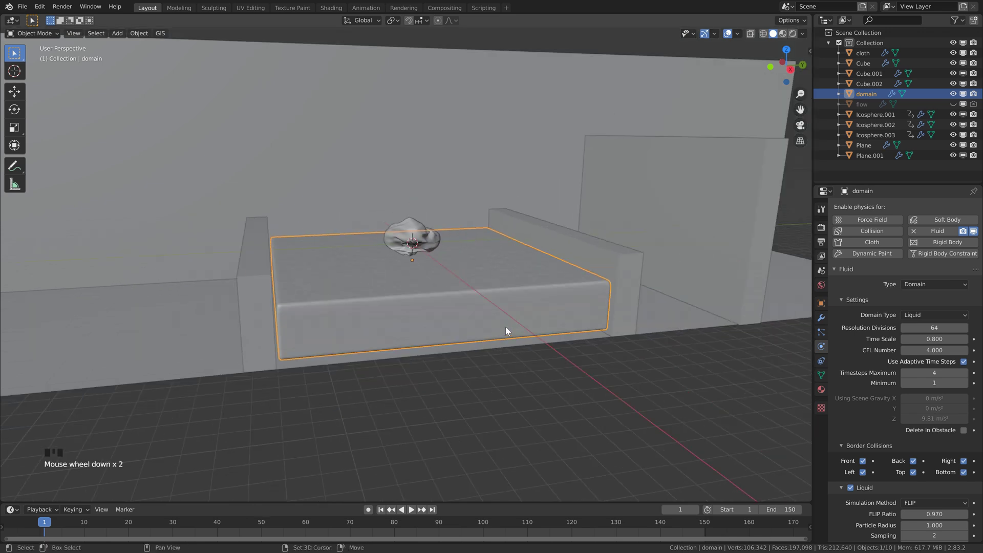
# Move the Cube side wall about 0.25 m along the Y axis towards the liquid.
pyautogui.moveTo(507, 332); pyautogui.dragTo(474, 326, button='middle')
pyautogui.click(239, 291)
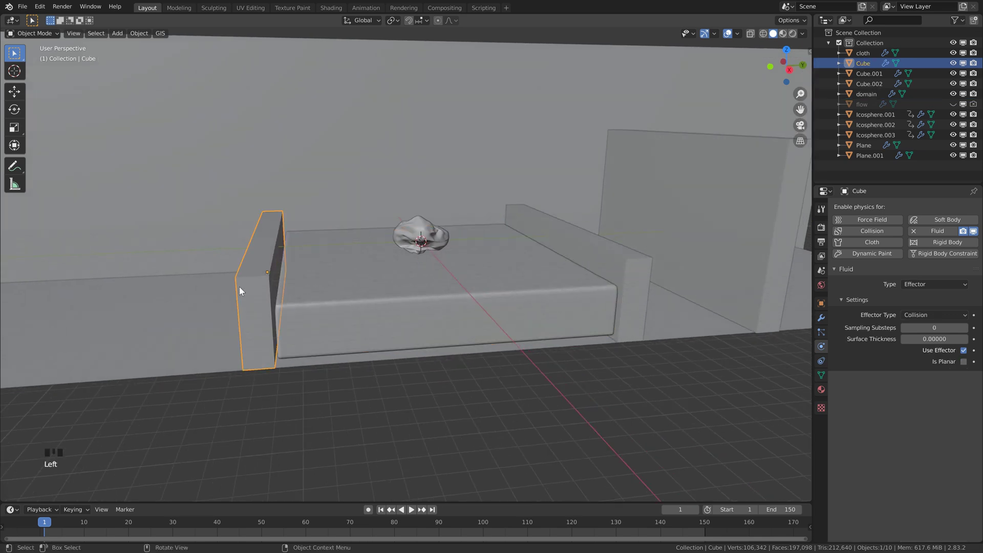
pyautogui.press('g')
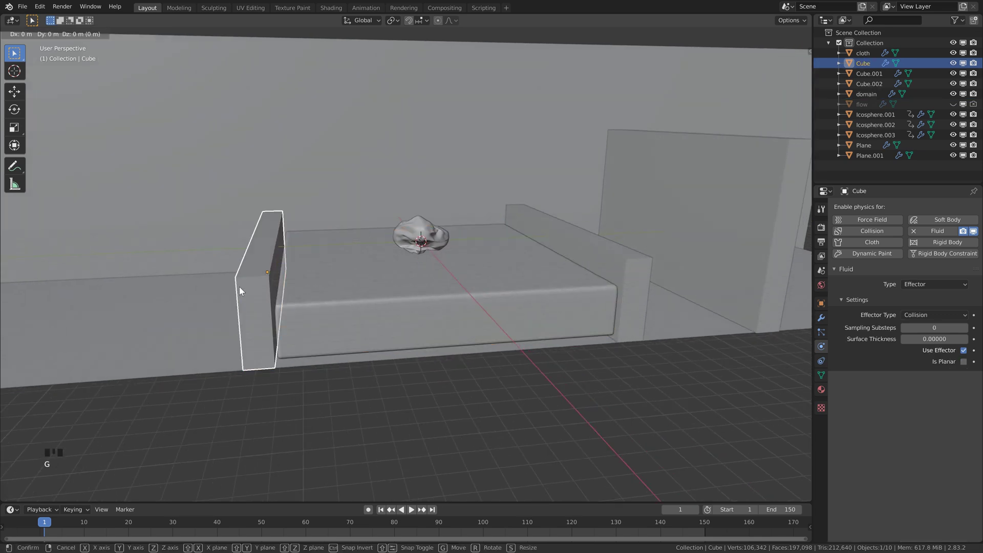
pyautogui.press('y')
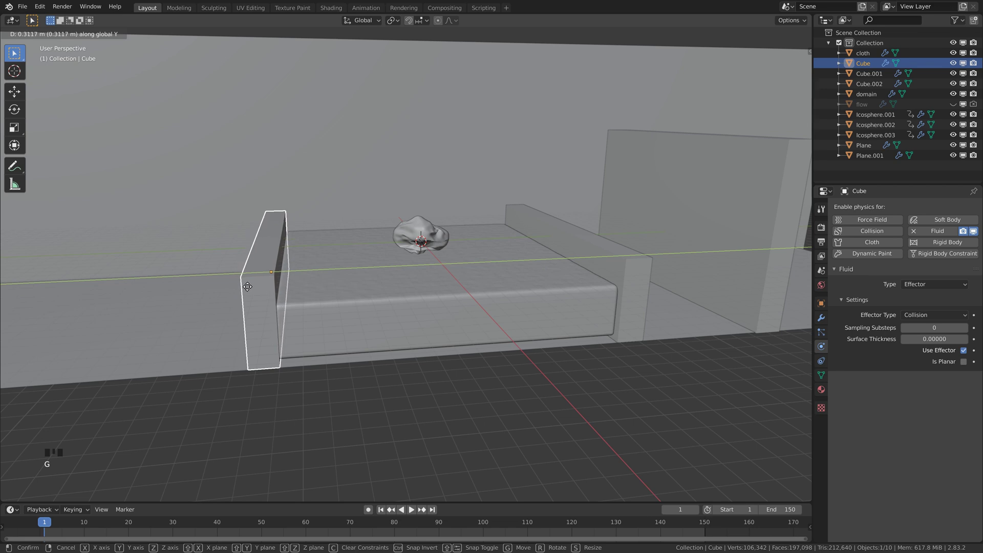
pyautogui.click(242, 286)
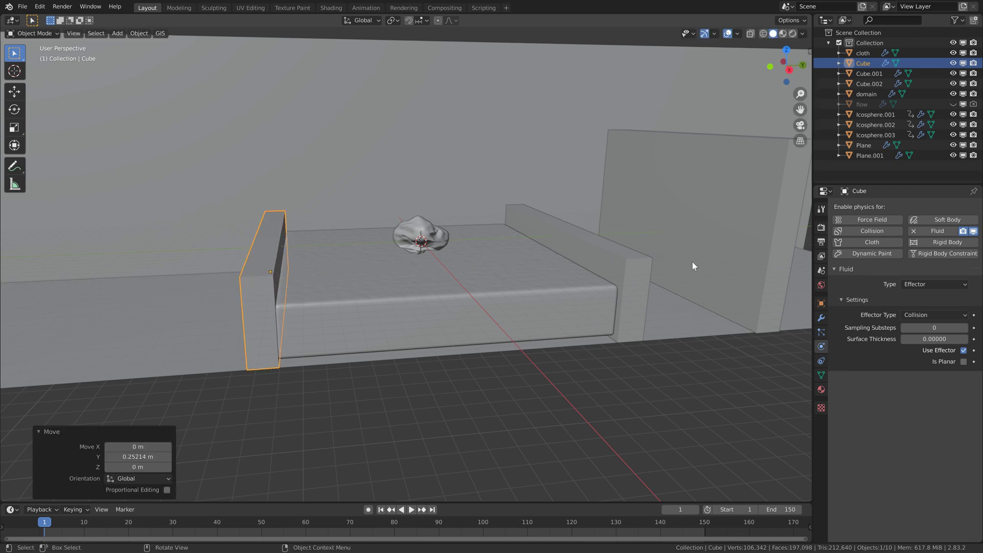
# Raise the effector walls and floor (Cube, Cube.001, Cube.002, Plane and Plane.001) together about 0.72 m along Z to meet the liquid domain's underside.
pyautogui.click(639, 276)
pyautogui.moveTo(639, 275); pyautogui.dragTo(616, 284, button='middle')
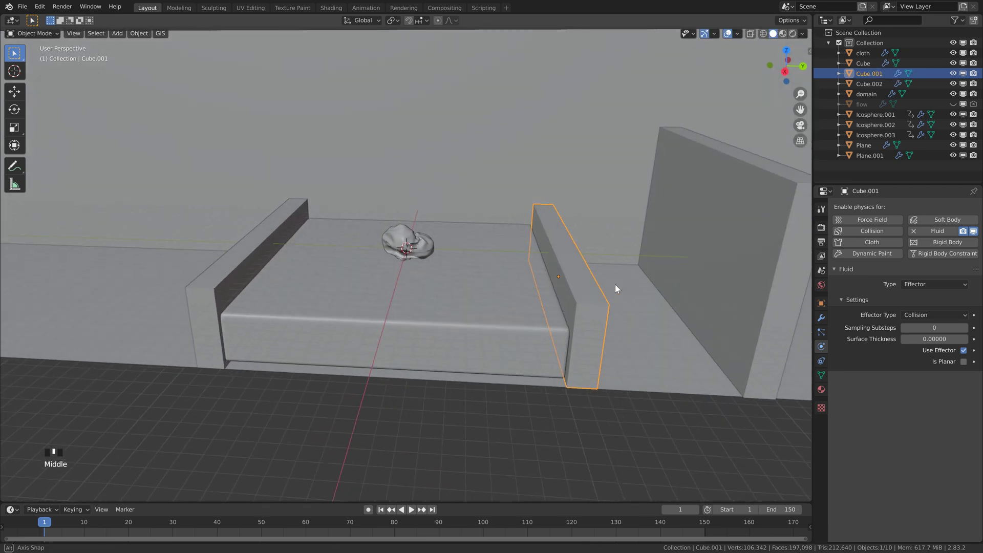
pyautogui.scroll(-1, 604, 294)
pyautogui.moveTo(561, 333); pyautogui.dragTo(558, 288, button='middle')
pyautogui.keyDown('shift'); pyautogui.click(558, 284); pyautogui.keyUp('shift')
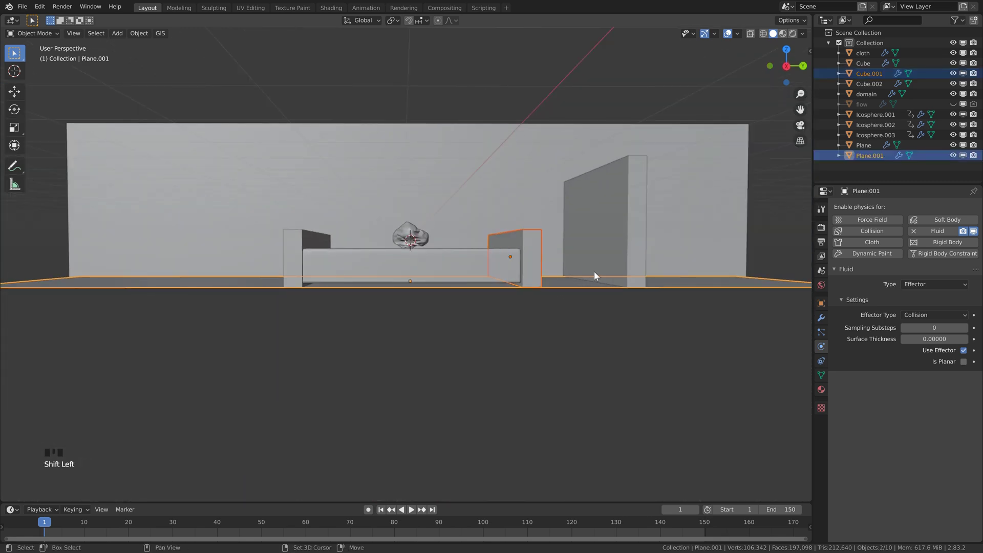
pyautogui.keyDown('shift'); pyautogui.click(594, 271); pyautogui.keyUp('shift')
pyautogui.keyDown('shift'); pyautogui.click(530, 228); pyautogui.keyUp('shift')
pyautogui.keyDown('shift'); pyautogui.click(293, 248); pyautogui.keyUp('shift')
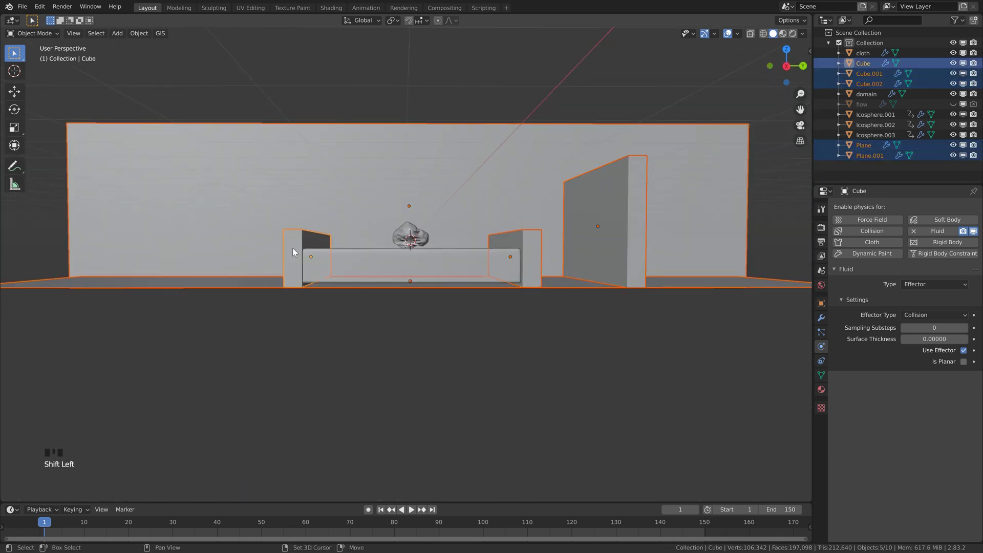
pyautogui.press('g')
pyautogui.press('z')
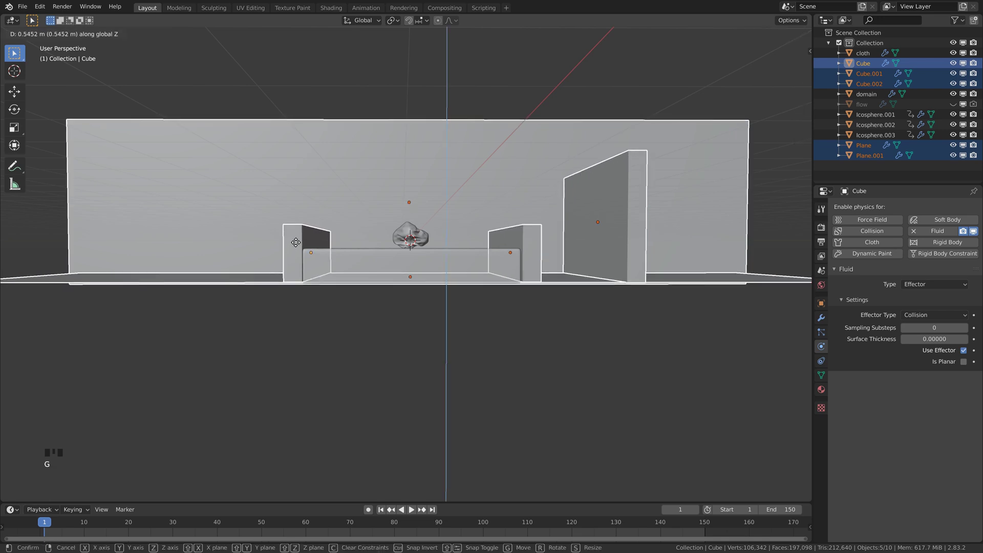
pyautogui.click(440, 270)
pyautogui.moveTo(454, 291); pyautogui.dragTo(458, 296, button='middle')
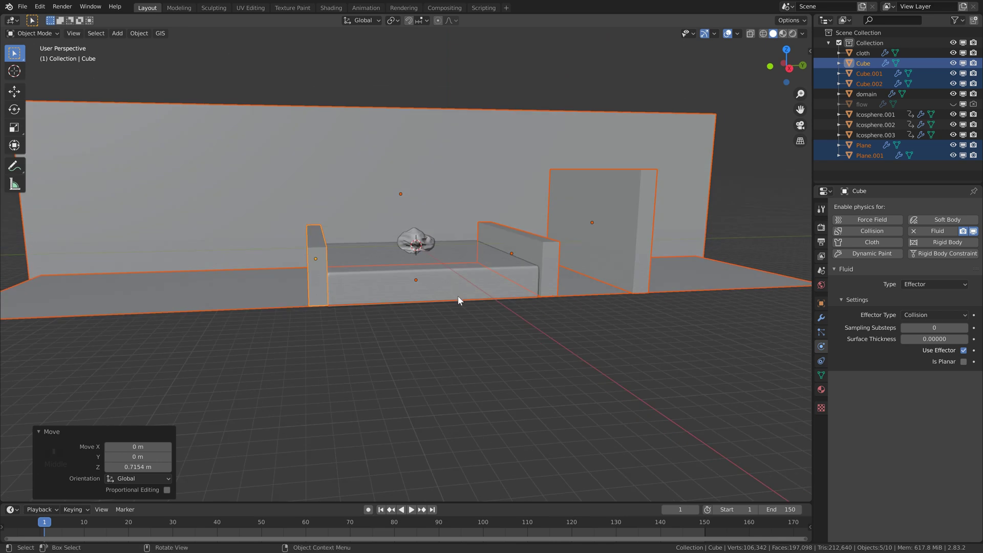
pyautogui.scroll(3, 458, 296)
# Set the cache Type of the liquid domain to Final.
pyautogui.click(557, 367)
pyautogui.click(534, 318)
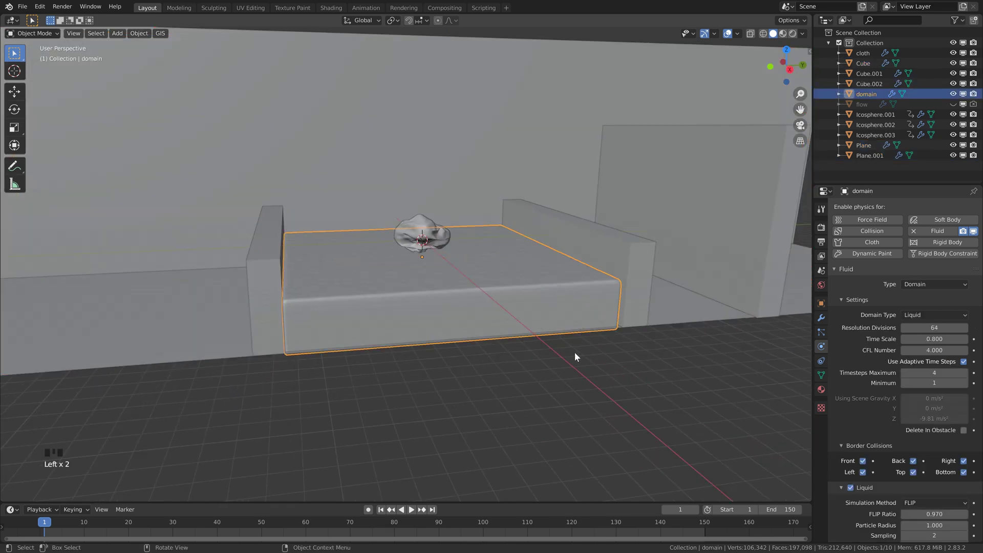
pyautogui.scroll(-15, 879, 428)
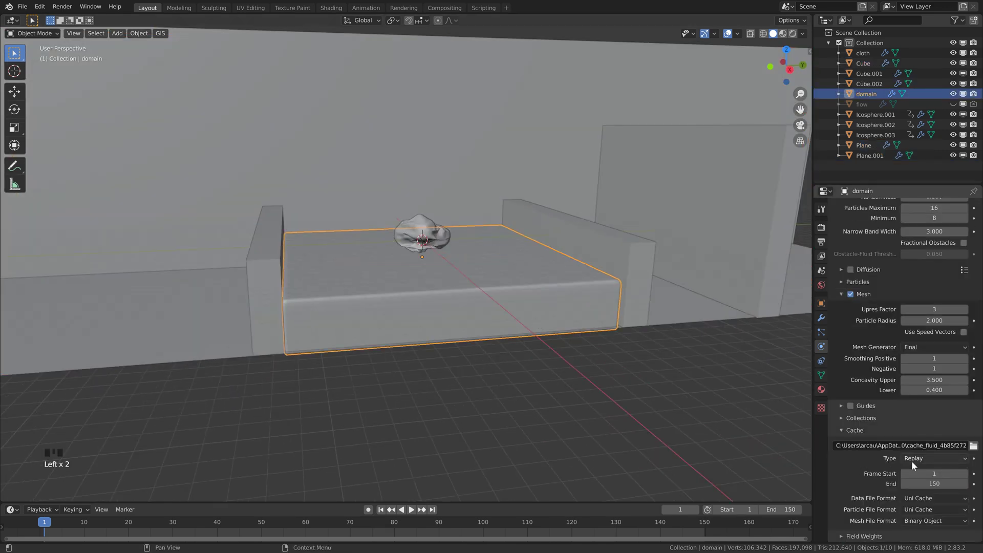
pyautogui.click(911, 459)
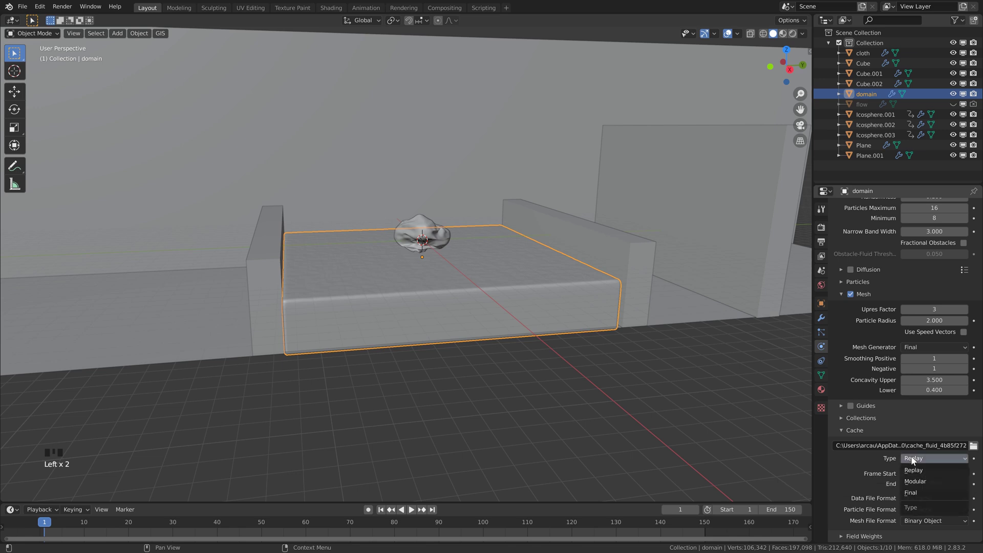
pyautogui.click(920, 493)
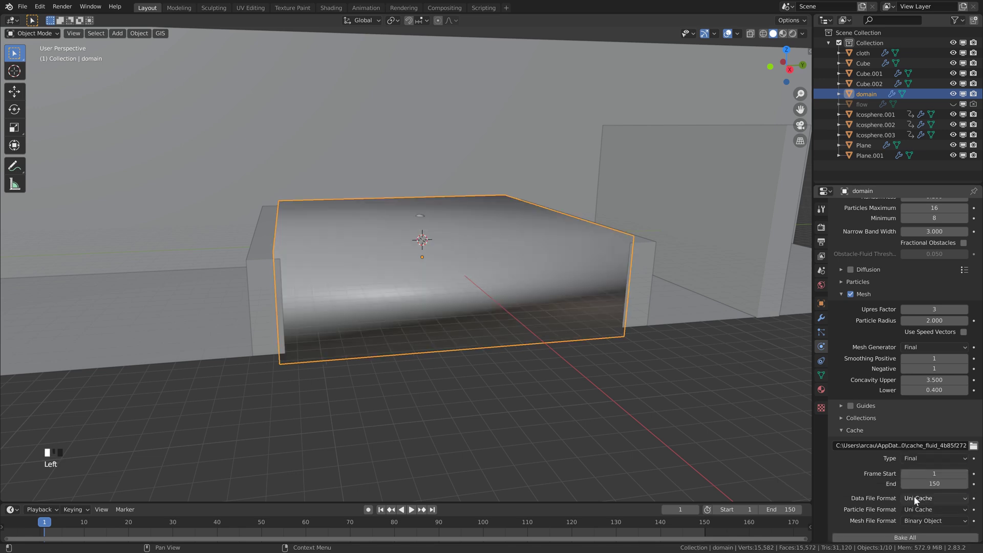
# Switch the domain's cache Type to Modular and review its separate data and mesh bake options.
pyautogui.click(911, 459)
pyautogui.click(919, 482)
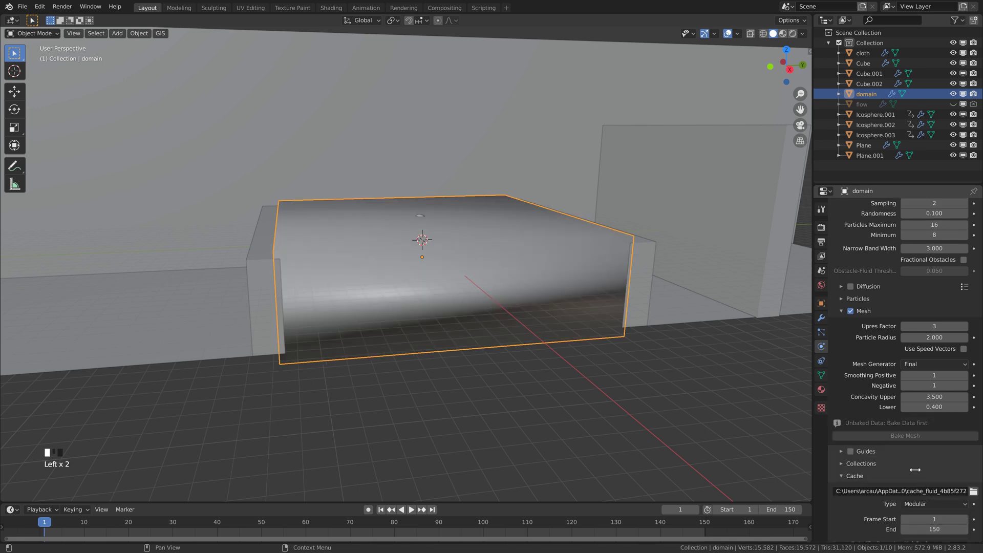
pyautogui.scroll(5, 911, 348)
pyautogui.scroll(5, 870, 241)
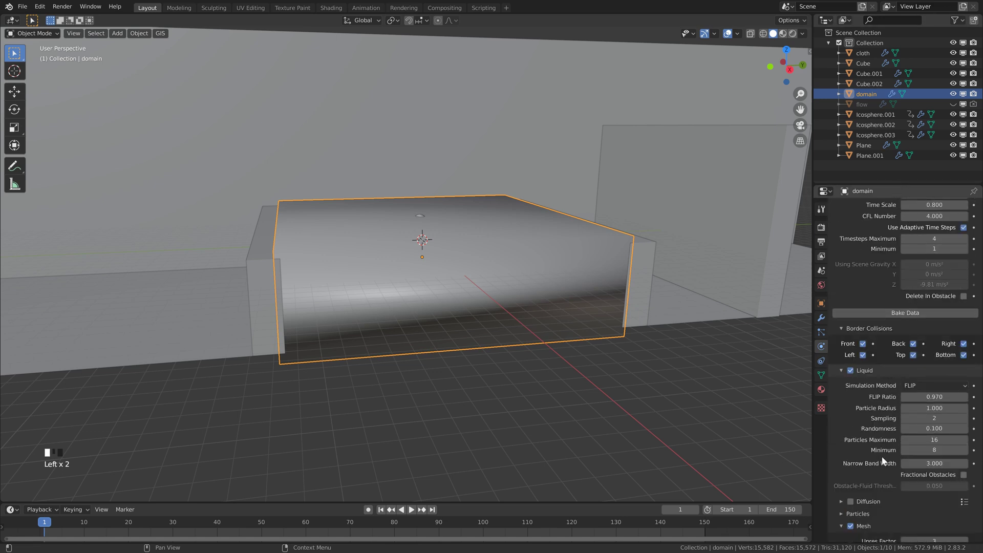
pyautogui.scroll(-7, 846, 458)
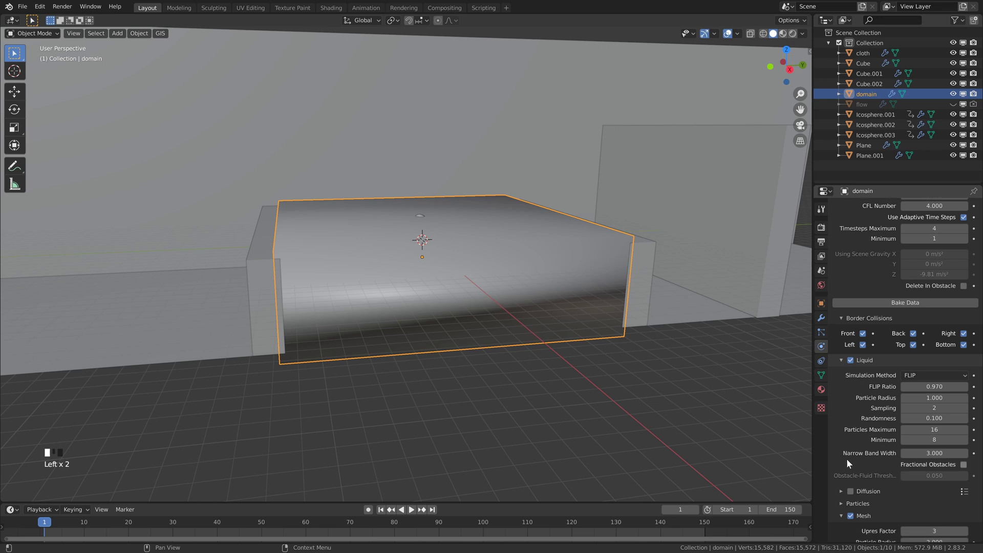
pyautogui.scroll(-5, 907, 502)
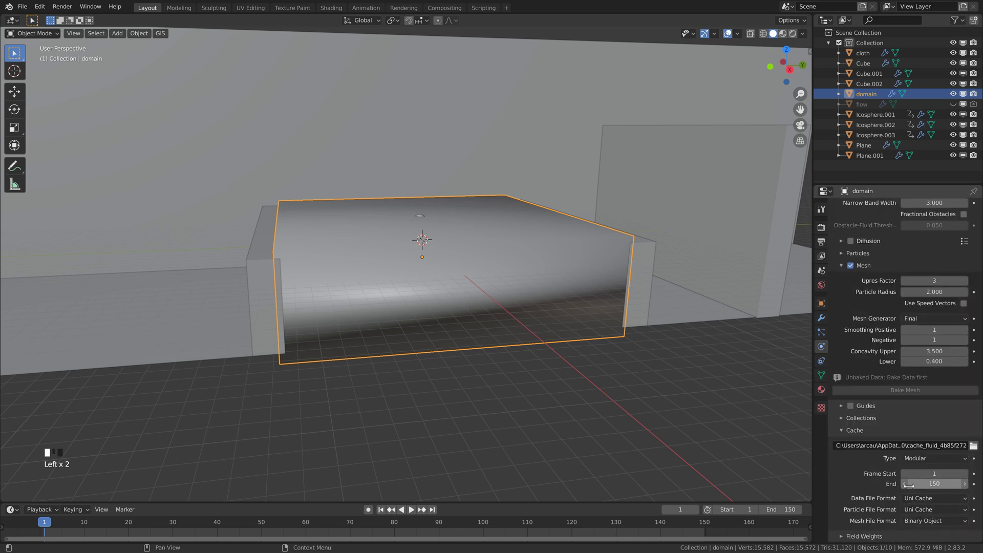
# Bake the domain's whole simulation with the Final cache Type and play it back.
pyautogui.click(923, 459)
pyautogui.click(914, 492)
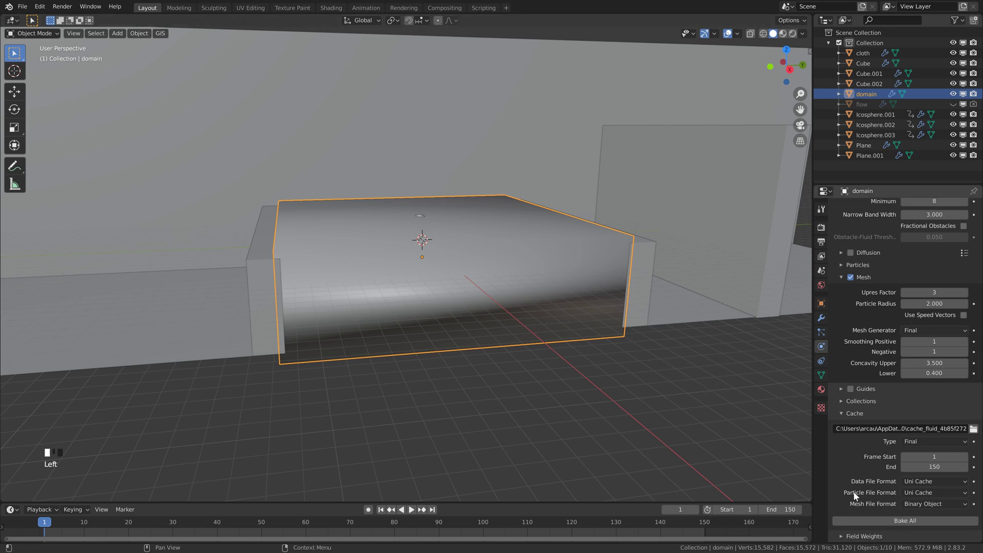
pyautogui.click(884, 518)
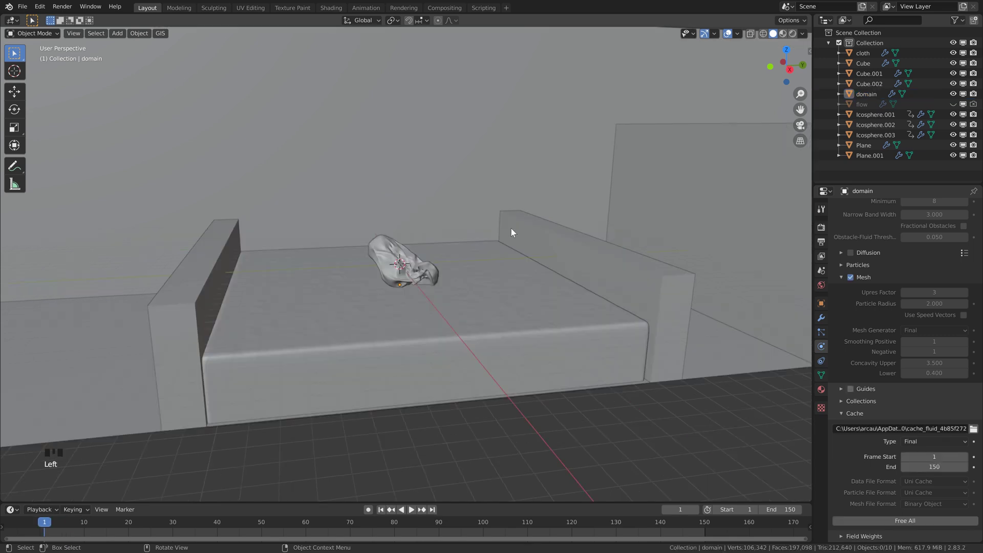
pyautogui.press('space')
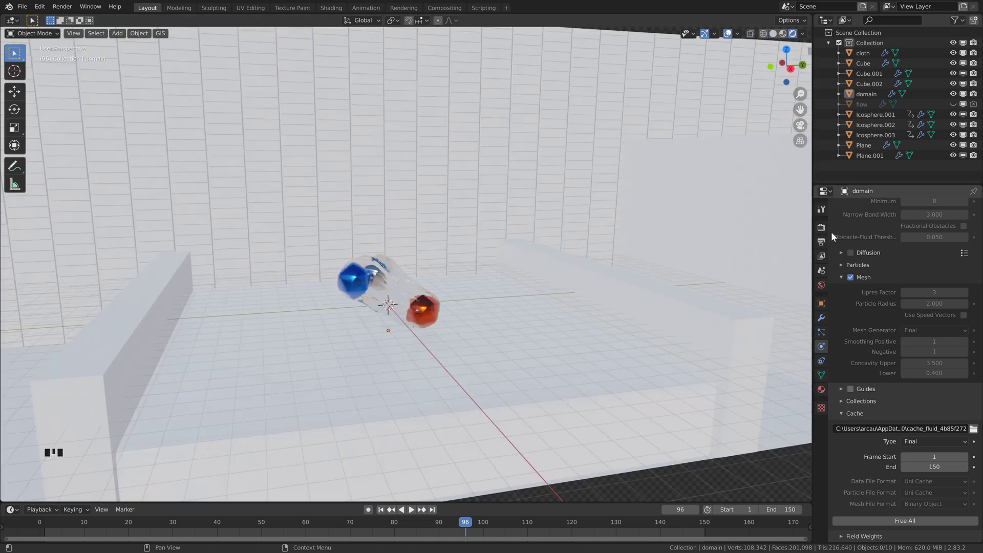
# Switch the scene's render engine to Cycles.
pyautogui.click(821, 228)
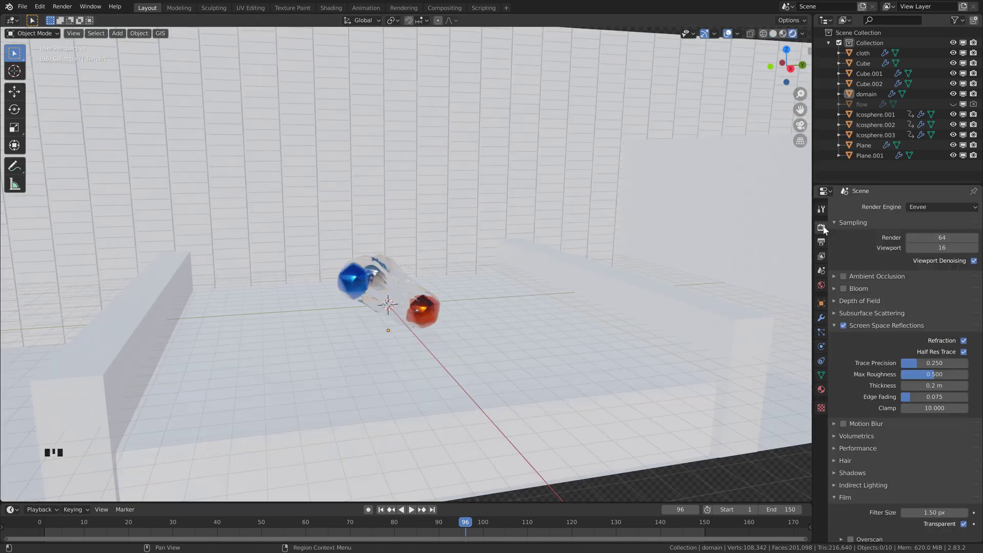
pyautogui.click(917, 207)
pyautogui.click(921, 244)
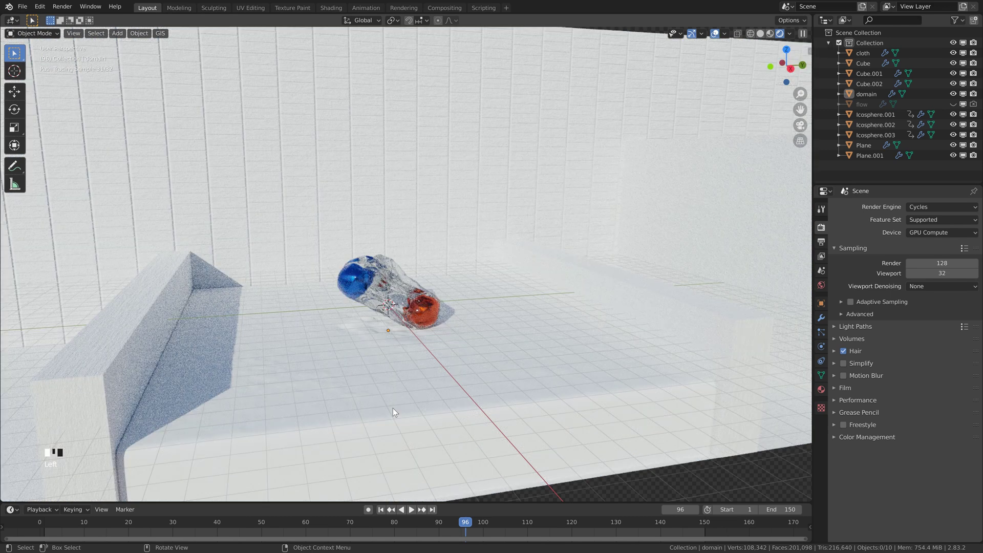
# Create a new material on the liquid domain.
pyautogui.click(414, 395)
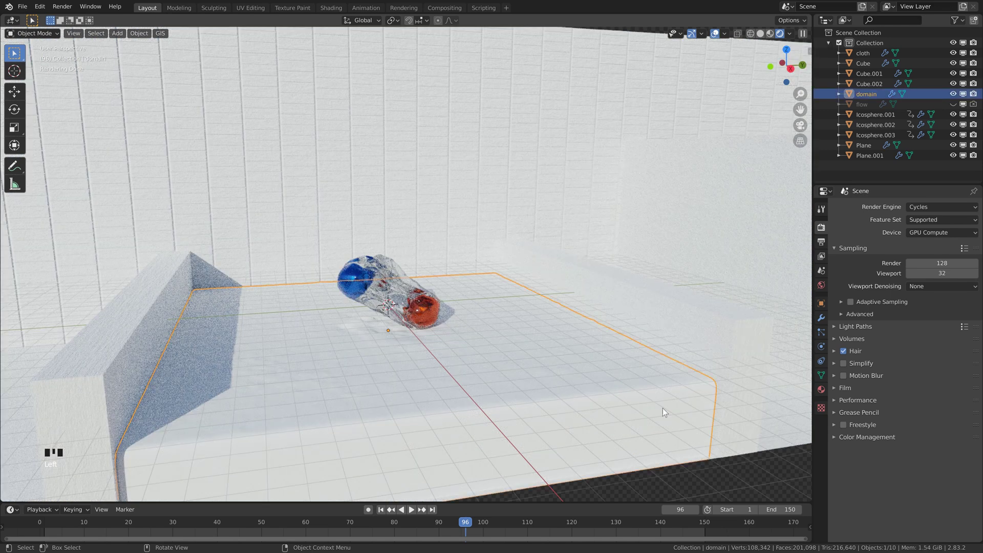
pyautogui.click(821, 389)
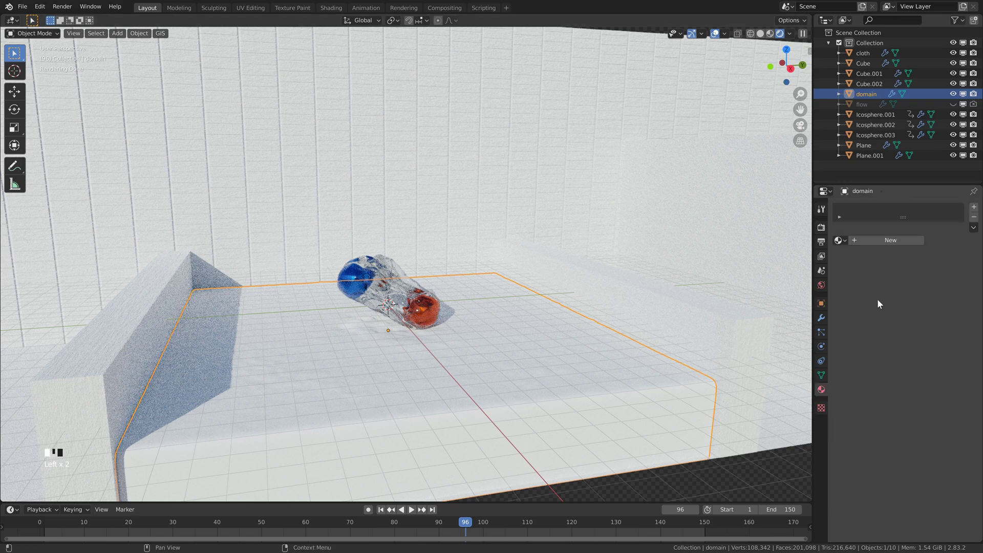
pyautogui.click(874, 241)
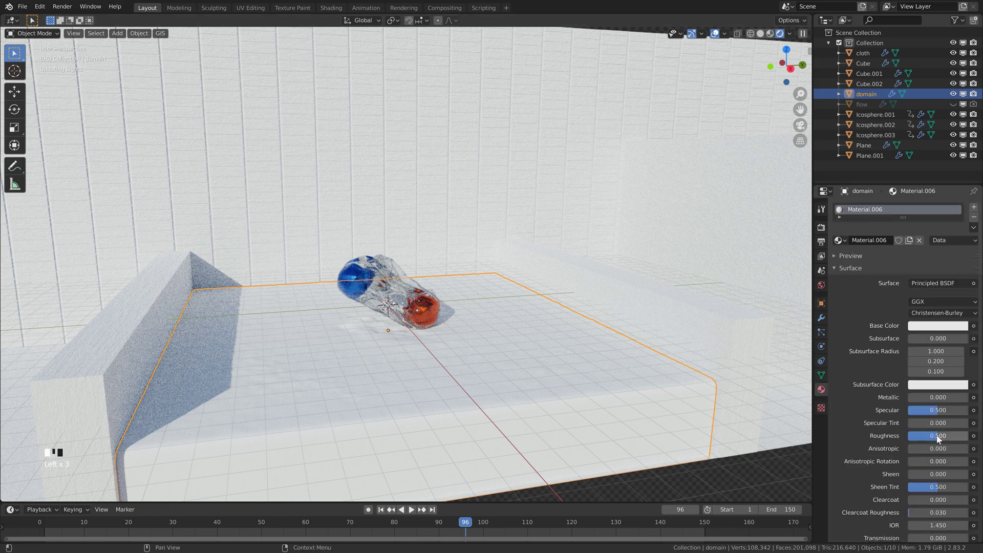
# Make the domain's material water-like with Roughness 0, IOR 1.333 and Transmission 1.
pyautogui.scroll(-8, 878, 441)
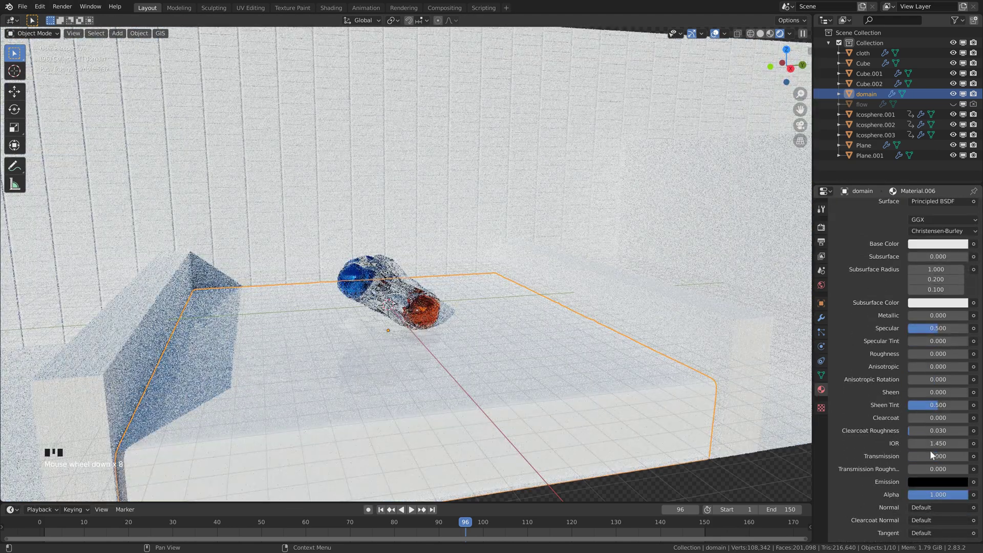
pyautogui.click(932, 444)
pyautogui.write('1.')
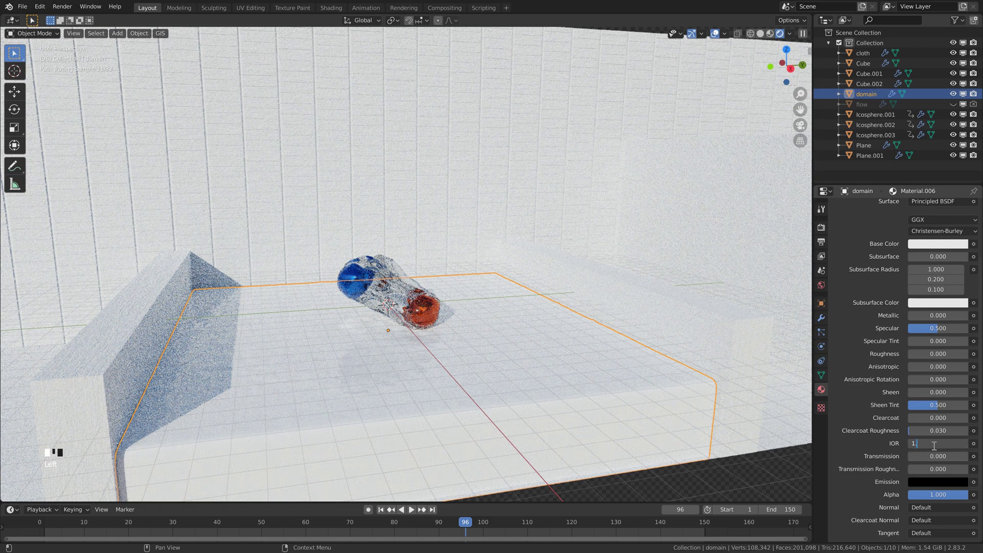
pyautogui.write('333')
pyautogui.press('Return')
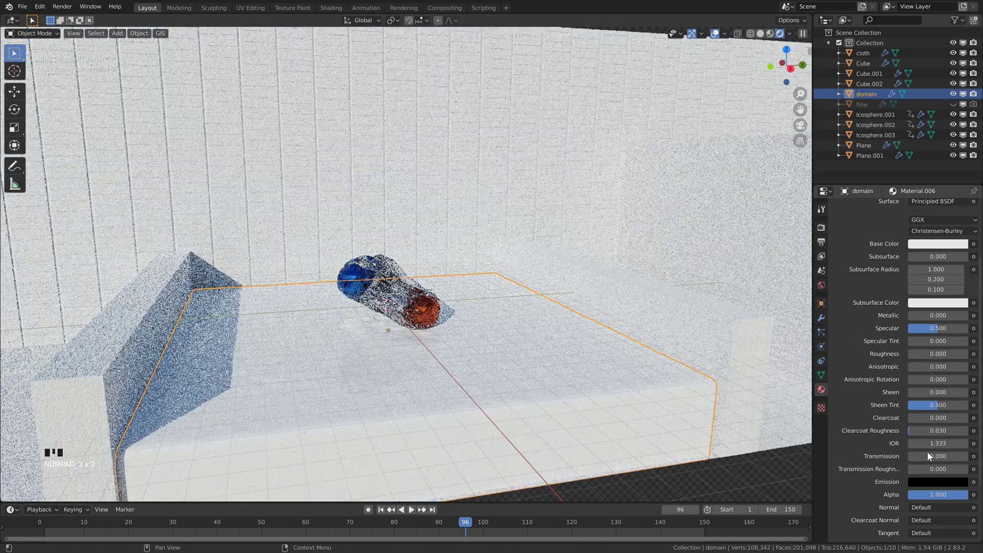
pyautogui.moveTo(923, 453); pyautogui.dragTo(968, 452)
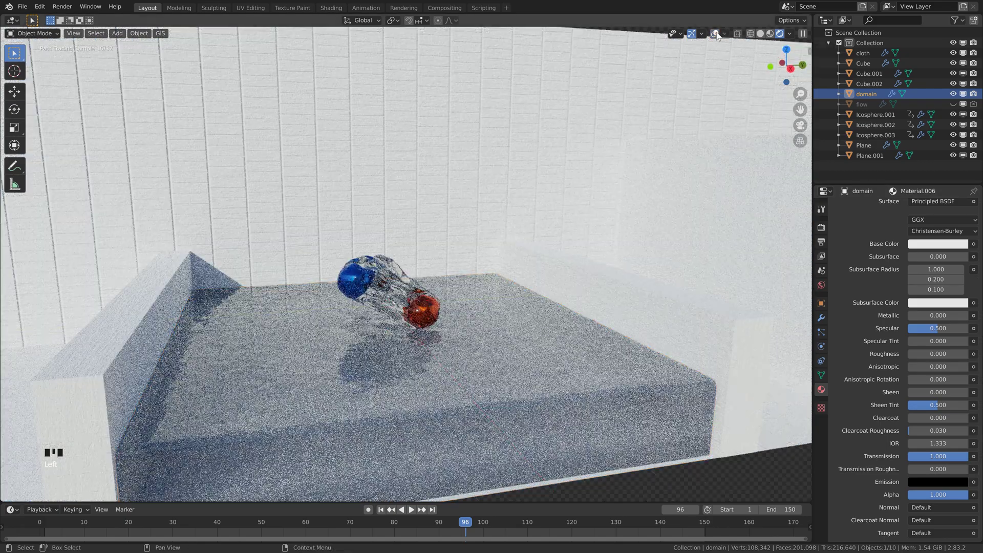
# Examine the rendered water and cloth with the viewport overlays hidden, and turn the overlays back on.
pyautogui.click(715, 34)
pyautogui.scroll(2, 496, 290)
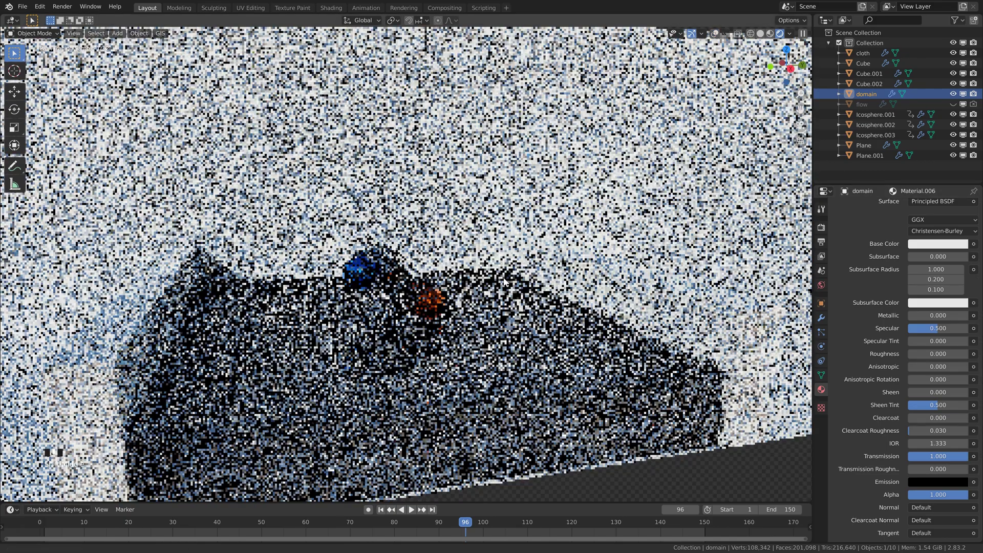
pyautogui.scroll(-1, 509, 275)
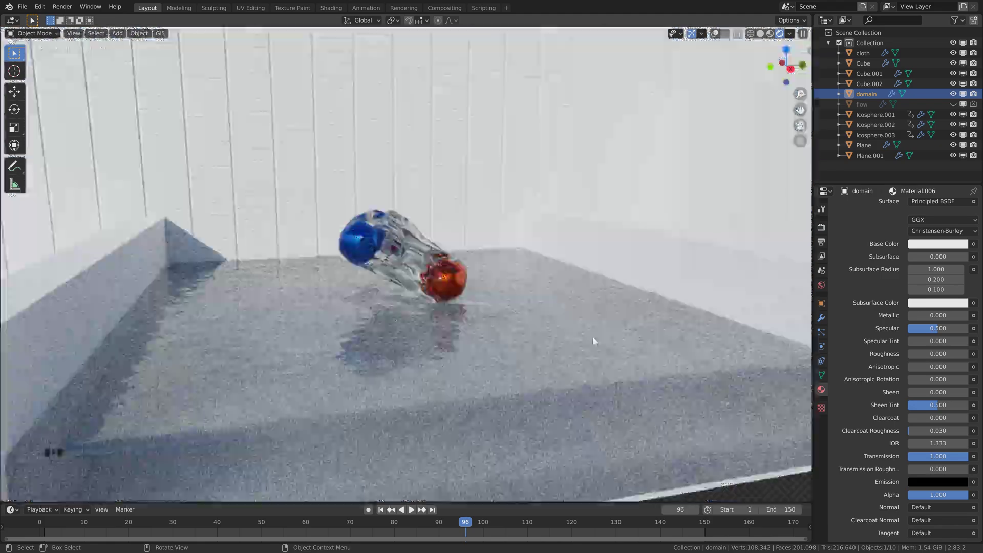
pyautogui.click(594, 341)
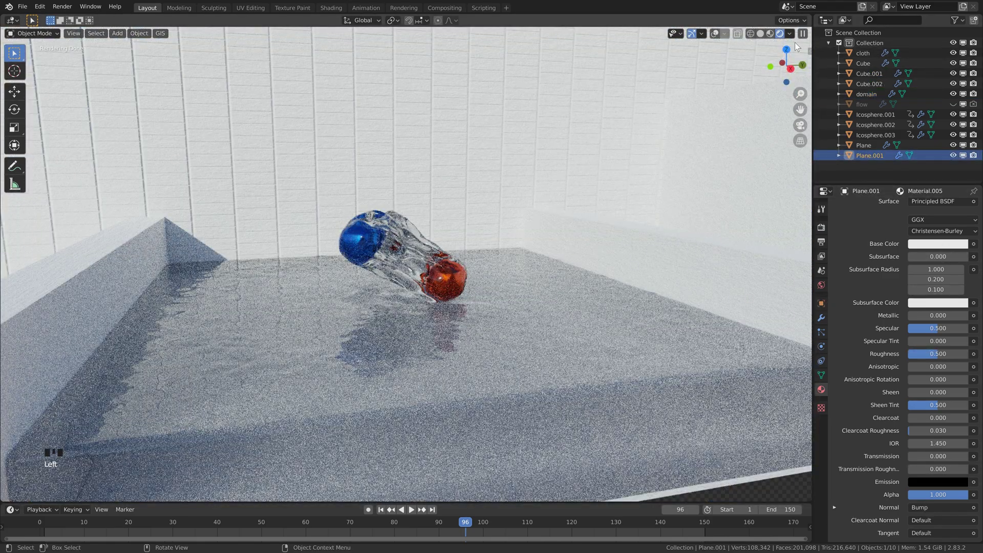
pyautogui.click(715, 34)
# Tint the Base Color of the liquid domain's material a pale violet-blue.
pyautogui.click(656, 373)
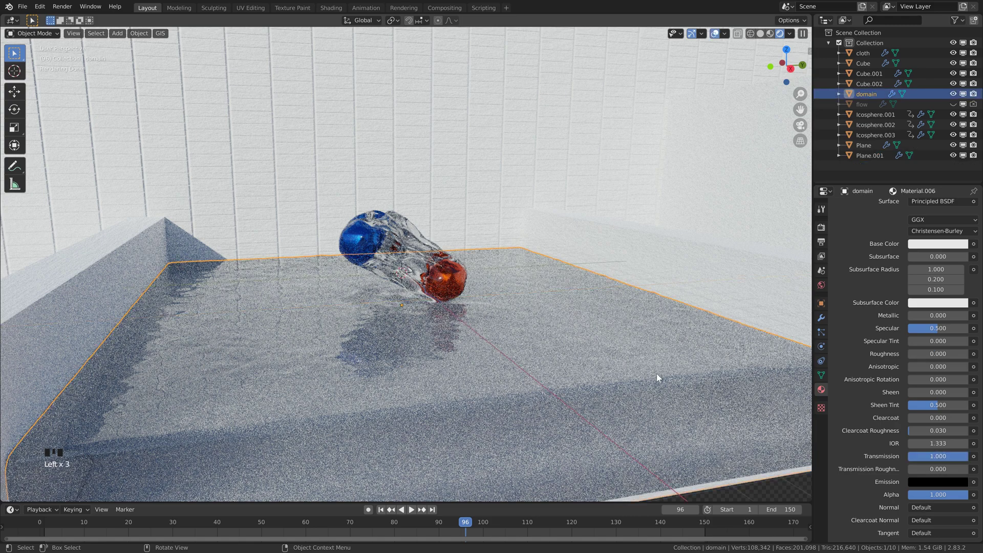
pyautogui.click(941, 244)
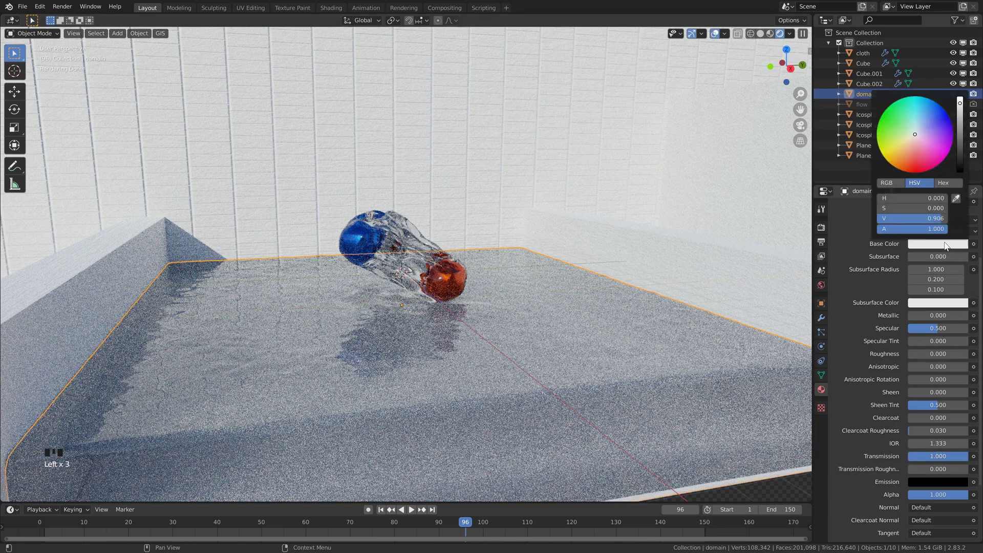
pyautogui.click(924, 121)
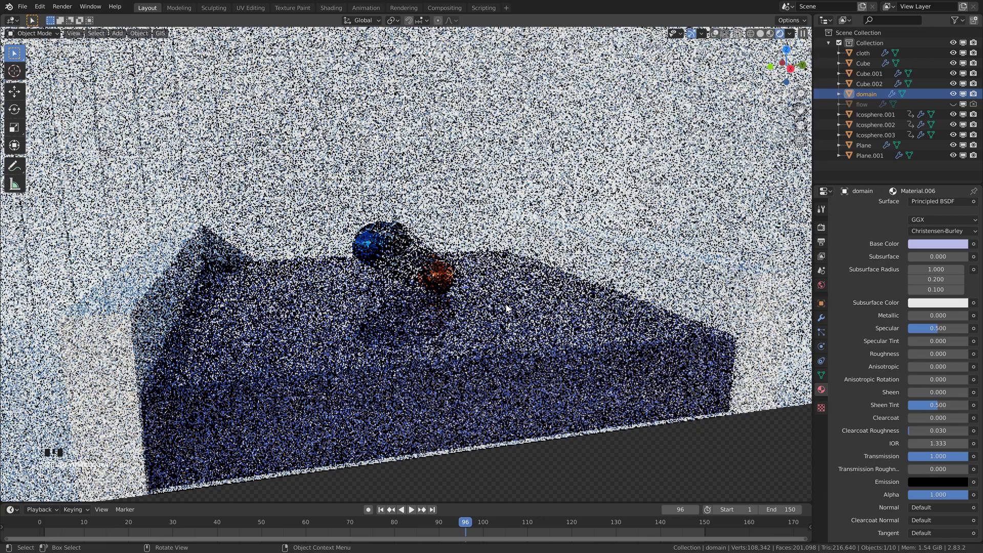
# Add a camera at the world origin and show the viewport overlays.
pyautogui.hotkey('shift', 'a')
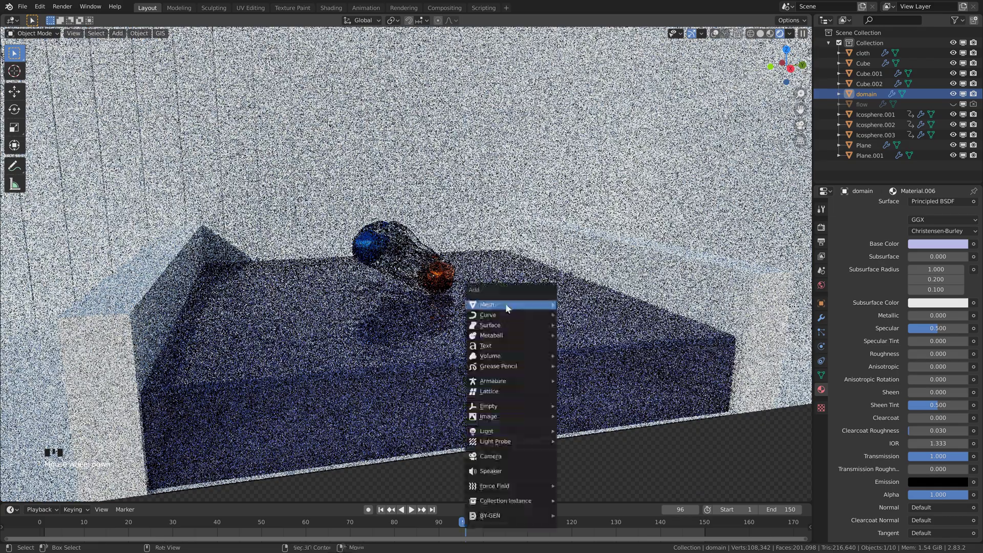
pyautogui.moveTo(505, 303)
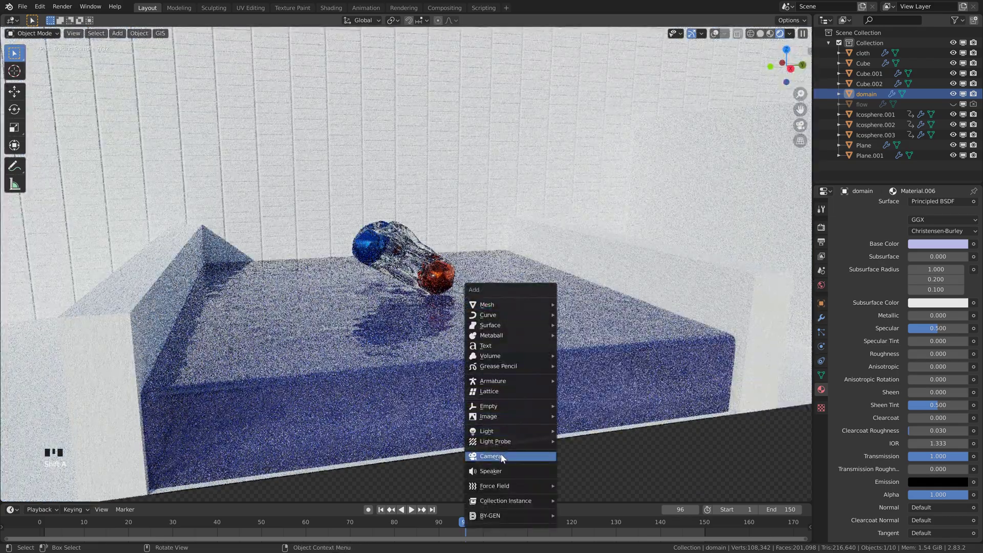
pyautogui.click(504, 457)
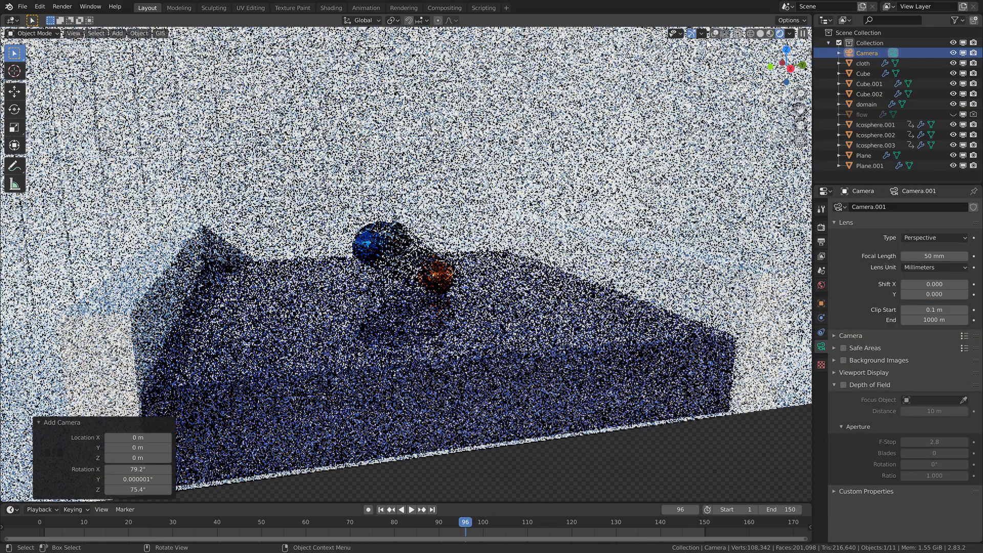
pyautogui.click(714, 33)
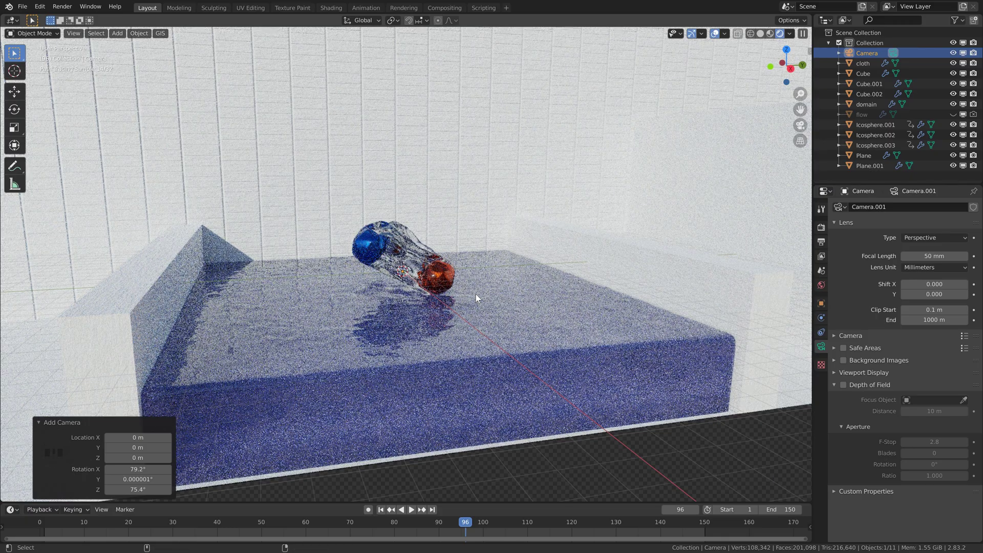
# Align the new camera to the current view and set its focal length to 35 mm.
pyautogui.press('ctrl+alt+KP_0')
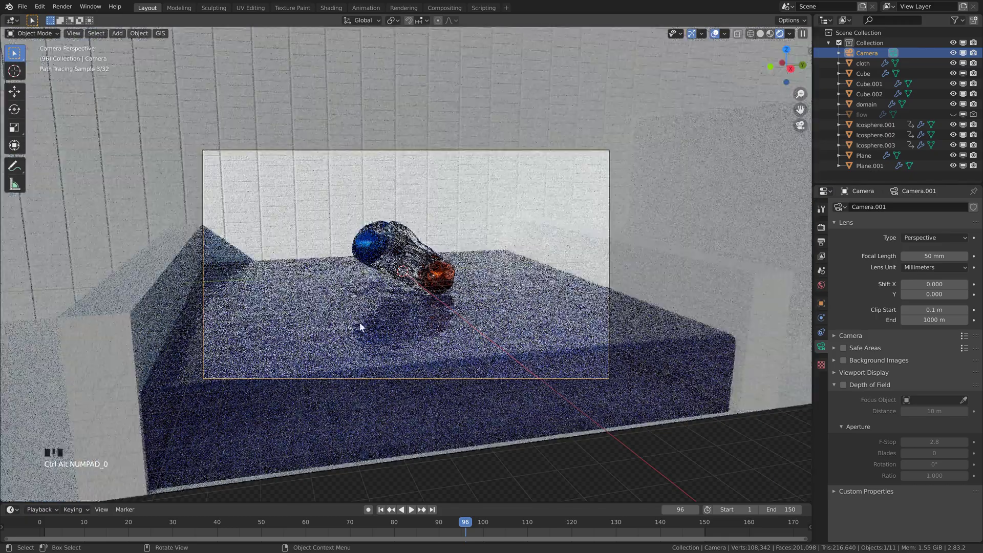
pyautogui.click(930, 256)
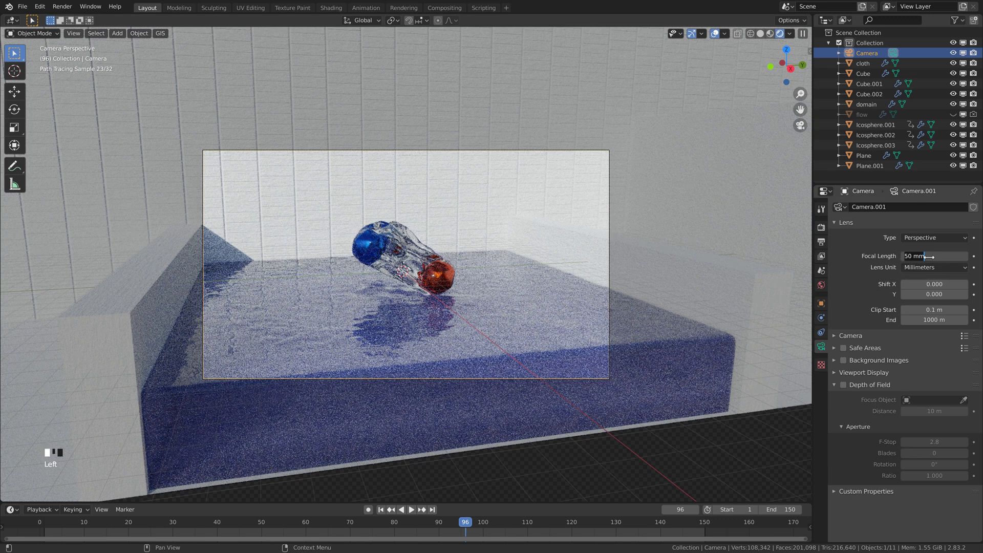
pyautogui.write('35')
pyautogui.press('Return')
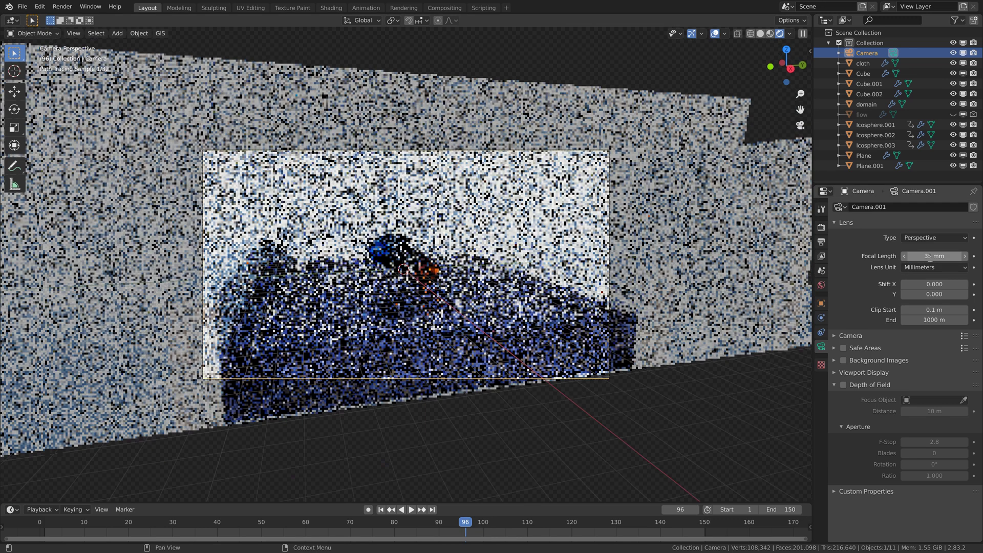
# Reframe the camera shot of the liquid and the cloth object using walk navigation.
pyautogui.press('F3')
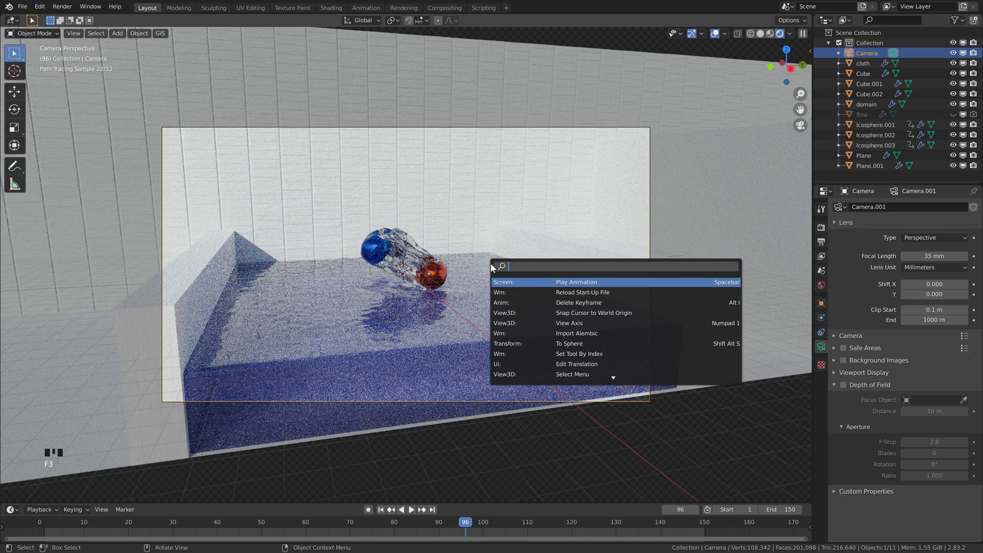
pyautogui.write('wa')
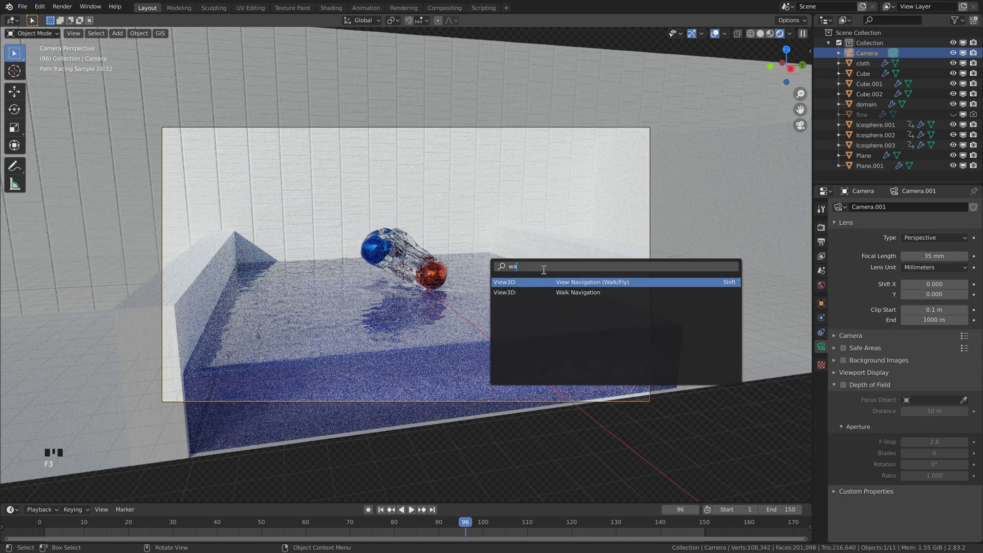
pyautogui.press('Return')
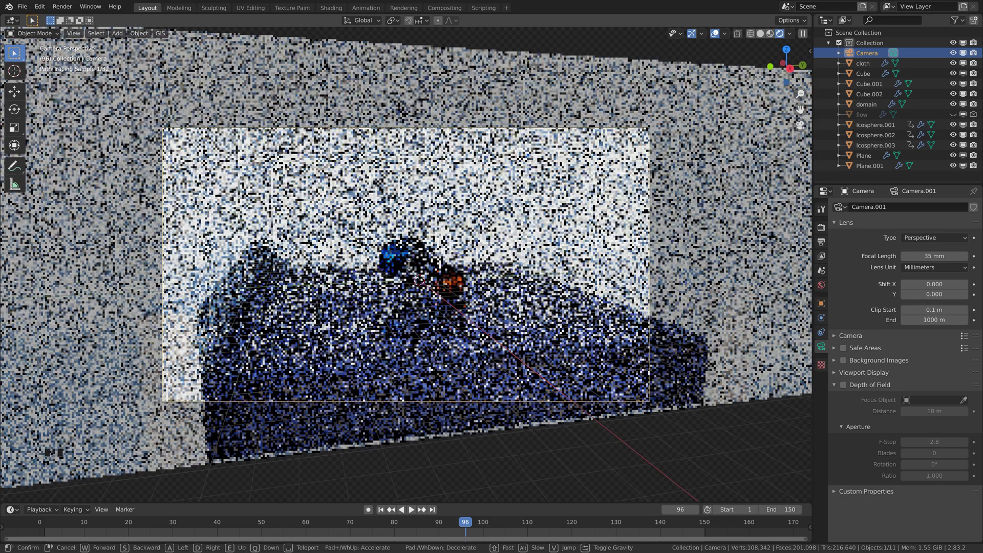